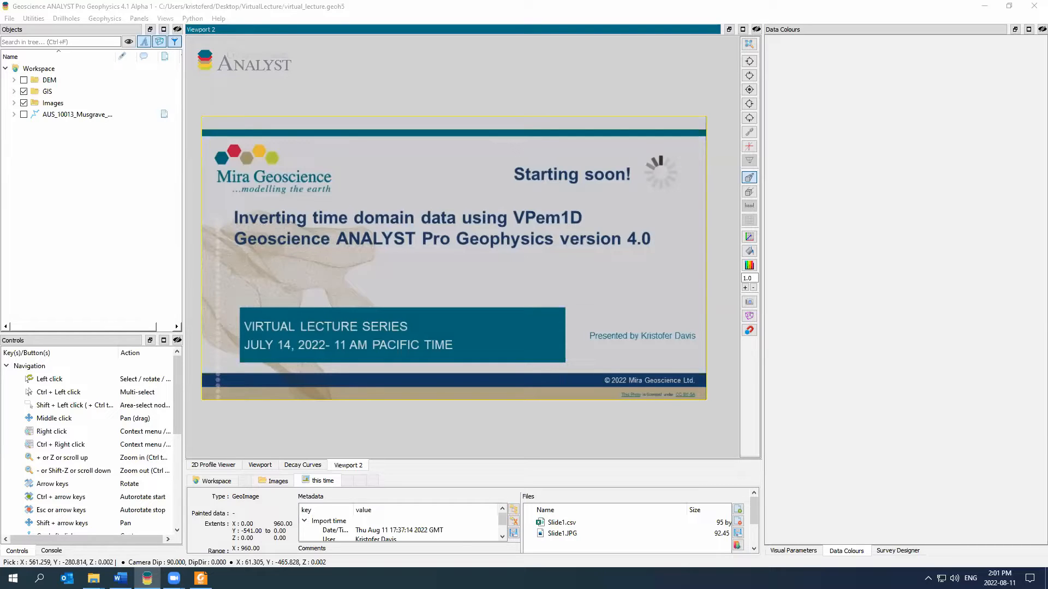
Switch to the main Viewport and expand the GIS and DEM folders in a widened object tree.
left_click(267, 465)
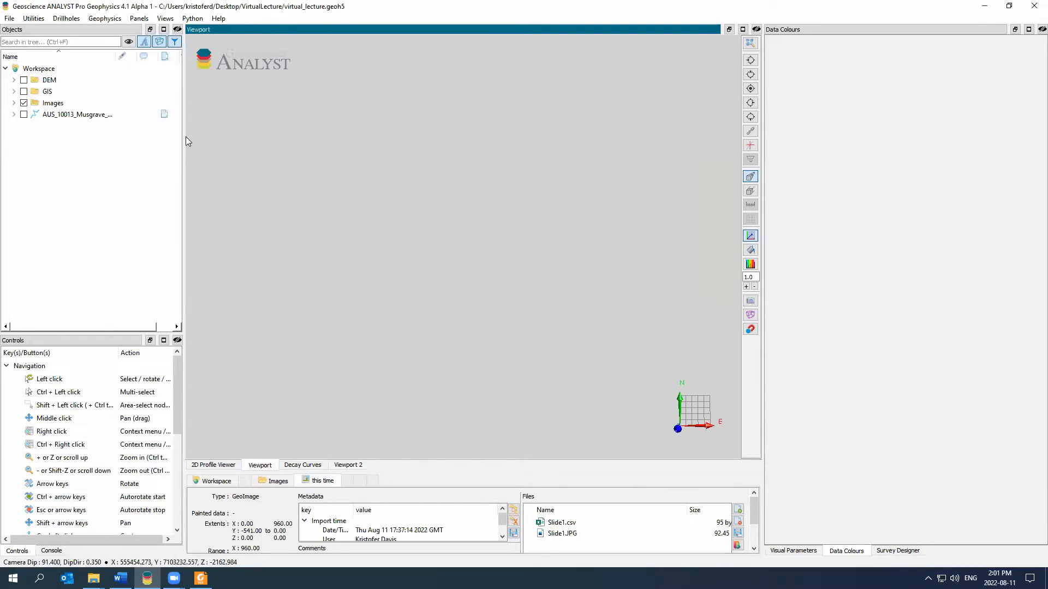
left_click_drag(185, 141, 257, 125)
left_click(14, 91)
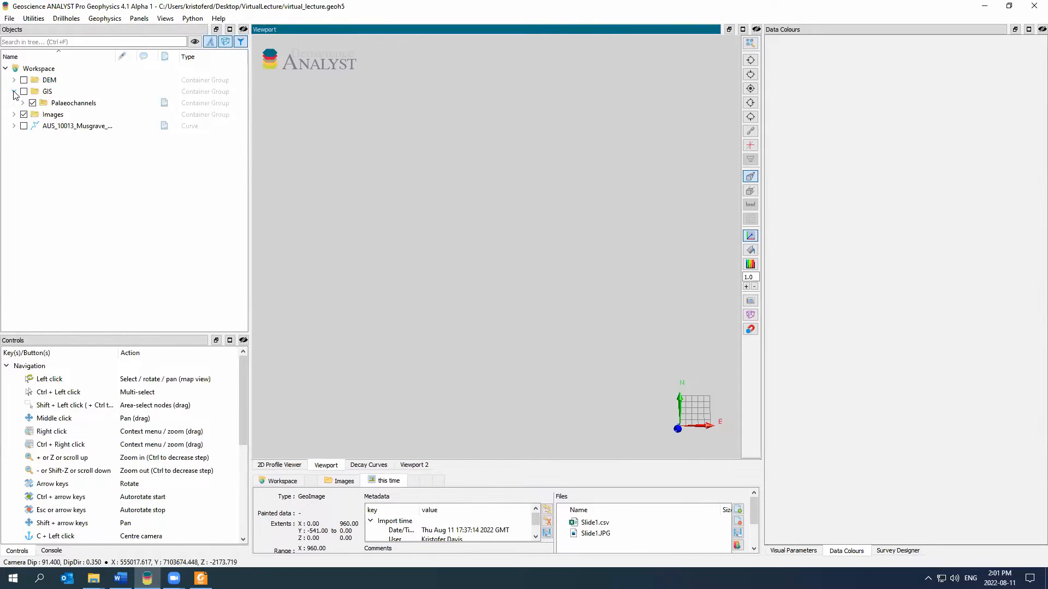
left_click(13, 114)
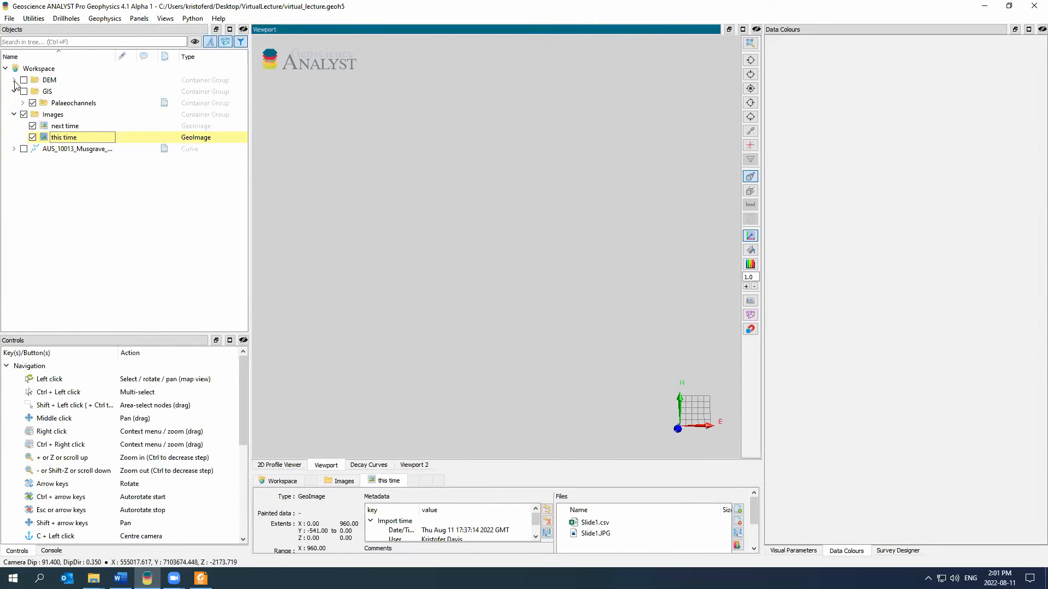
left_click(14, 114)
left_click(13, 79)
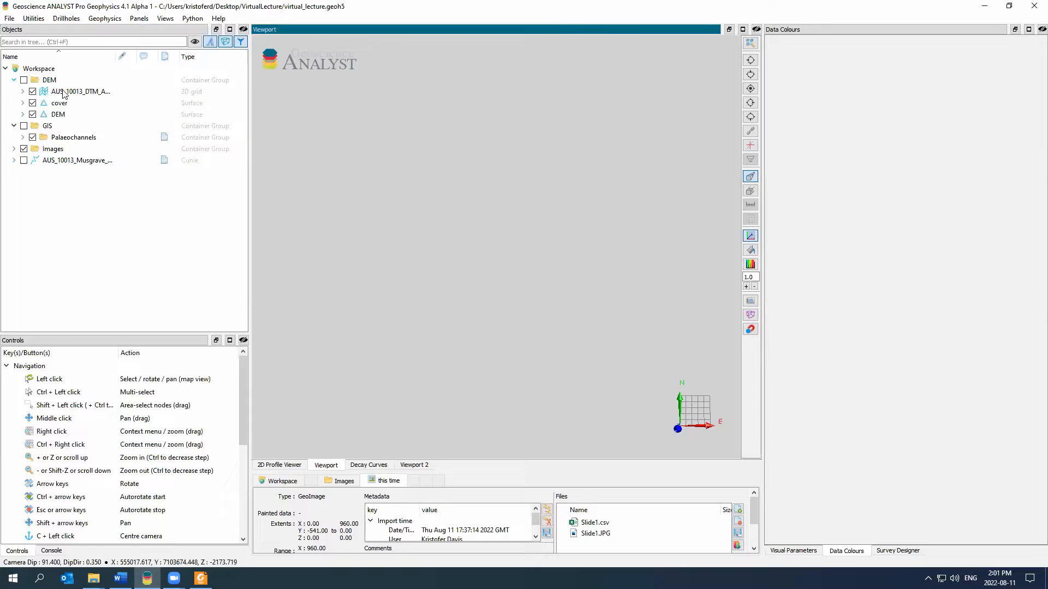
Expand the Palaeochannels group and display the GIS folder's curves in the viewport.
left_click(162, 139)
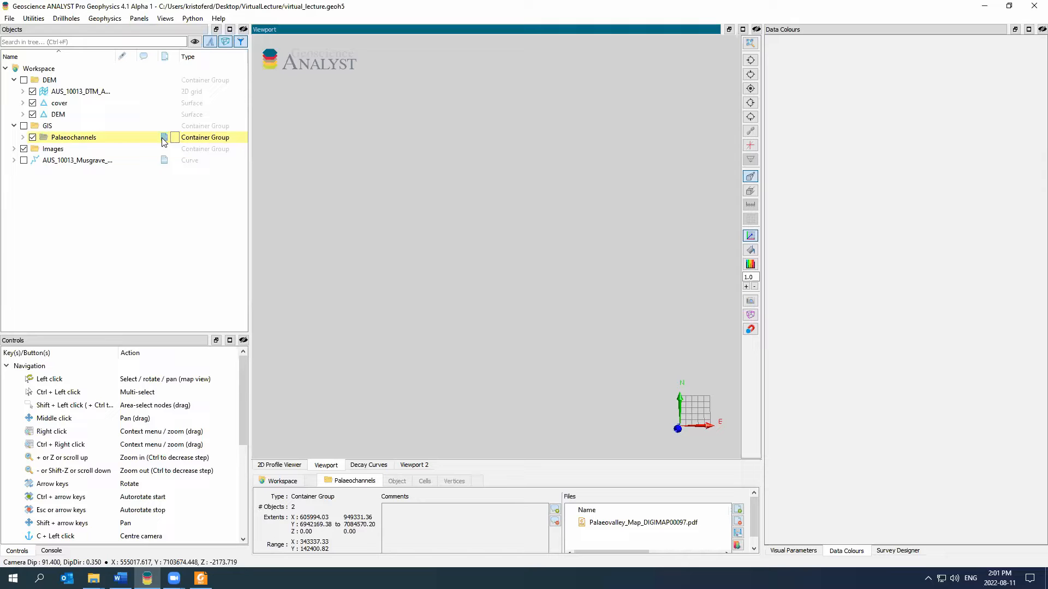
left_click(23, 137)
left_click(24, 125)
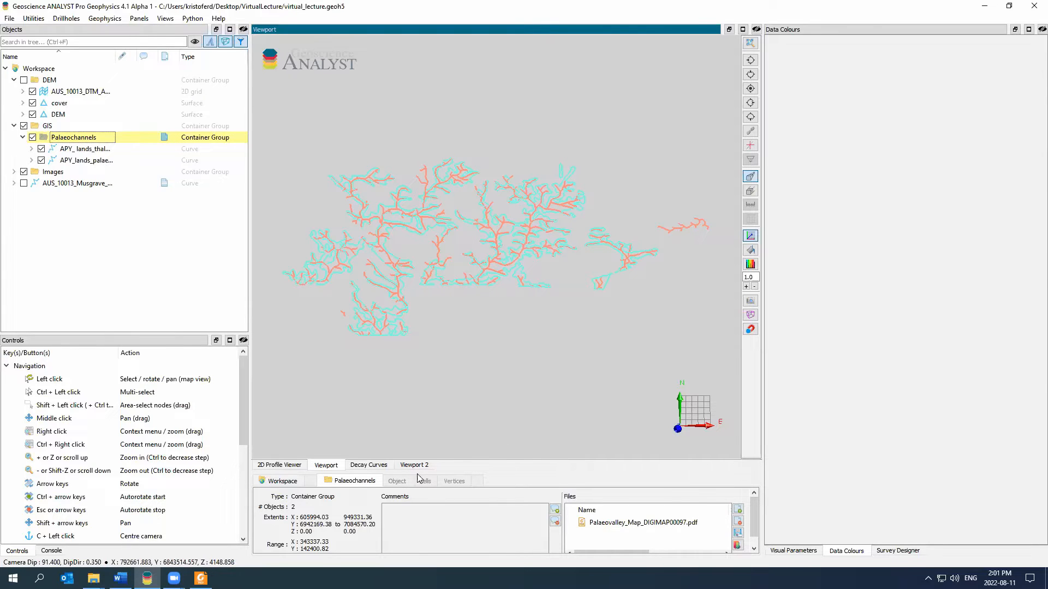
Open the attached Palaeovalley_Map_DIGIMAP00097.pdf, examine the palaeovalley map, AEM depth slices and locality map, and close it.
left_click(622, 524)
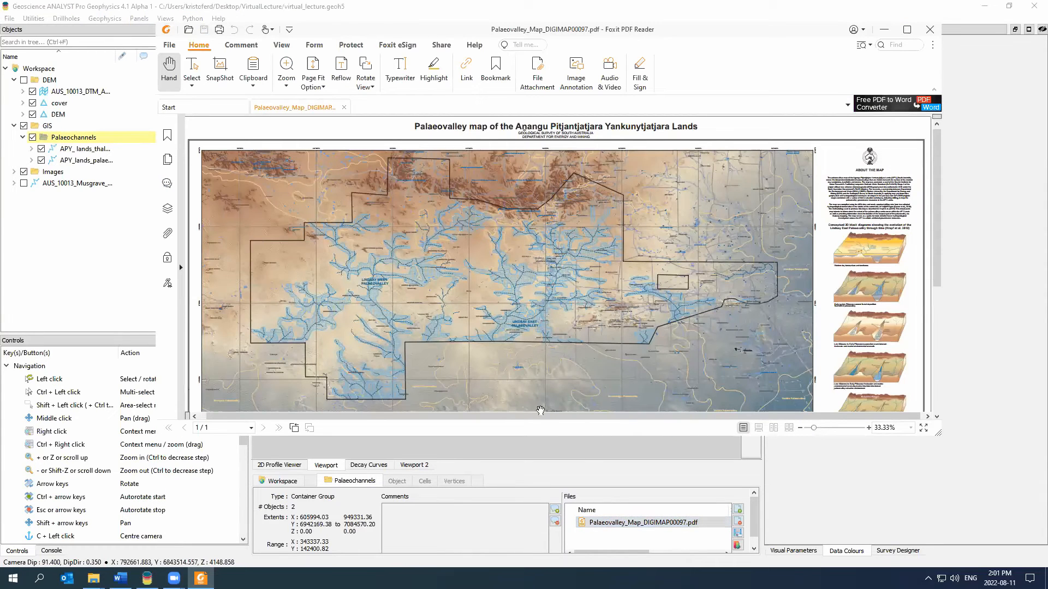
left_click_drag(534, 439, 535, 516)
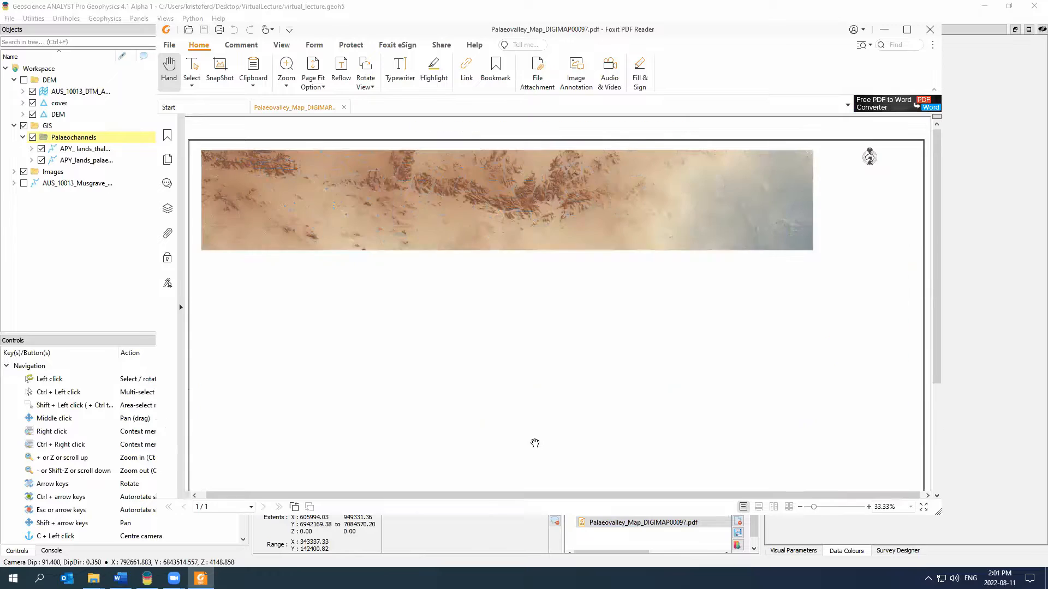
scroll(537, 328, "down", 3)
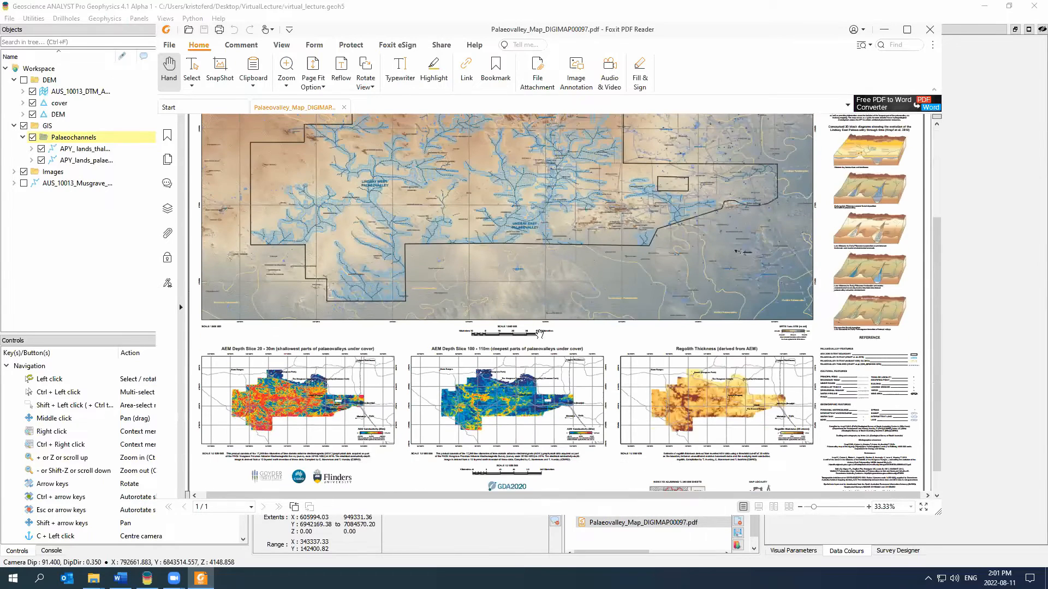
scroll(761, 452, "up", 3, "ctrl")
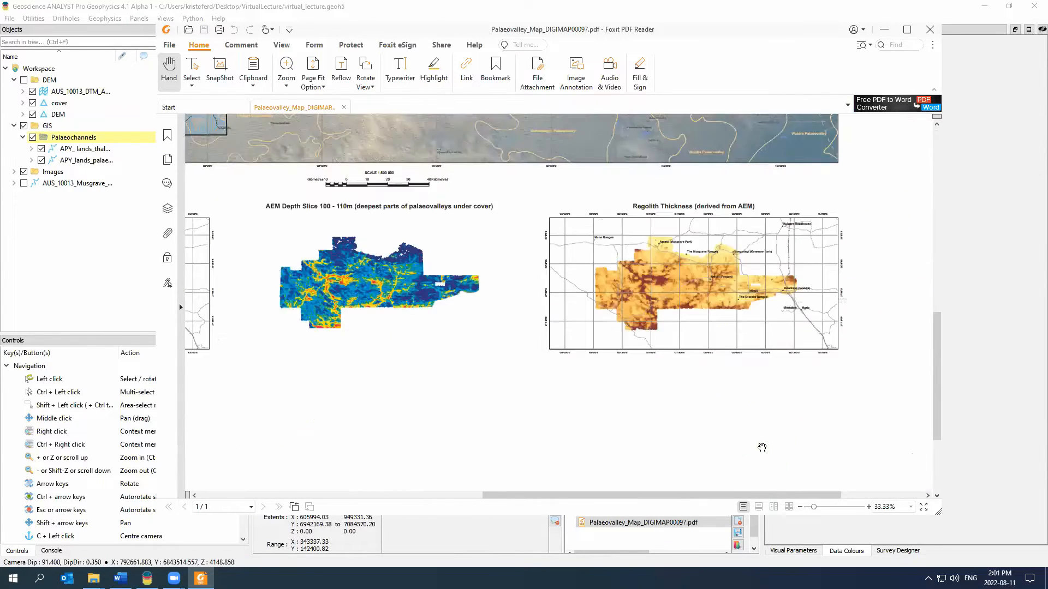
left_click_drag(566, 387, 744, 529)
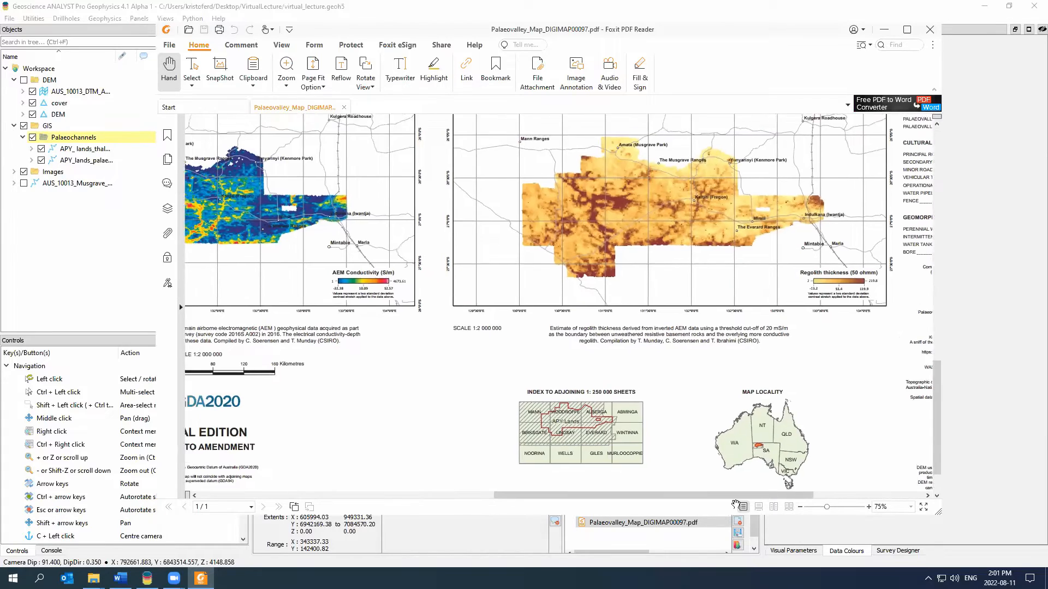
left_click_drag(574, 257, 603, 548)
left_click_drag(442, 271, 553, 355)
scroll(569, 316, "down", 3, "ctrl")
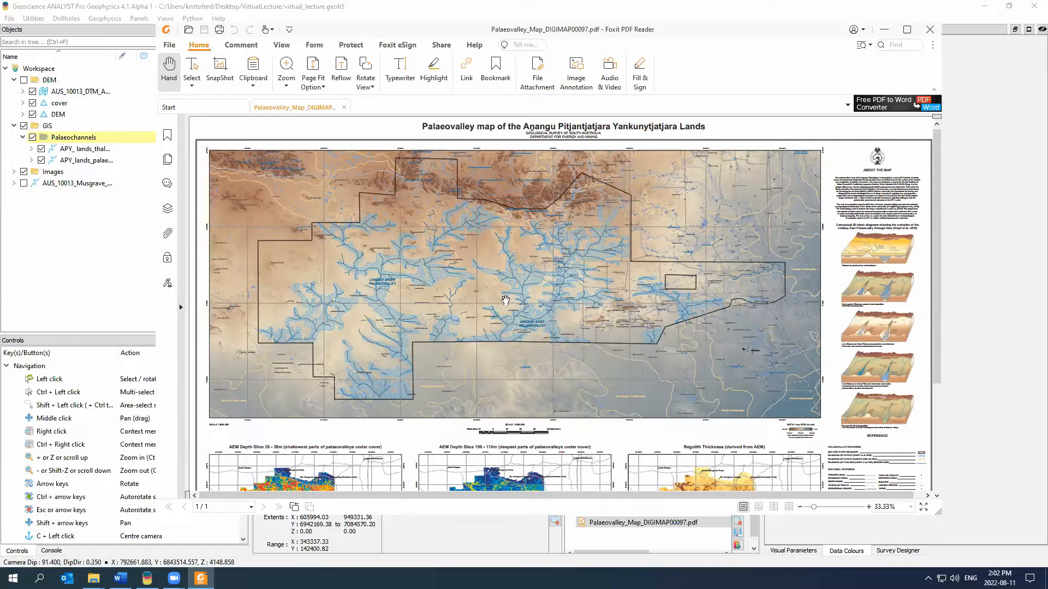
left_click(929, 29)
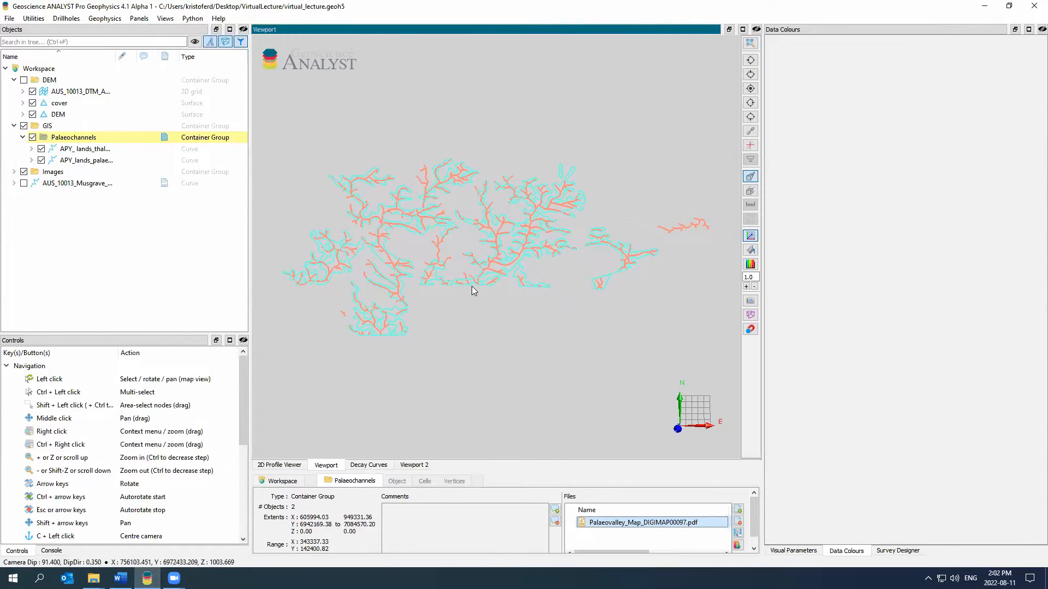
Hide the APY_lands_palaeodrainage_neogene_trans curve and inspect the node data at a point picked on the thalweg curve.
scroll(469, 306, "up", 3)
left_click(31, 148)
left_click(31, 149)
left_click_drag(117, 56, 176, 48)
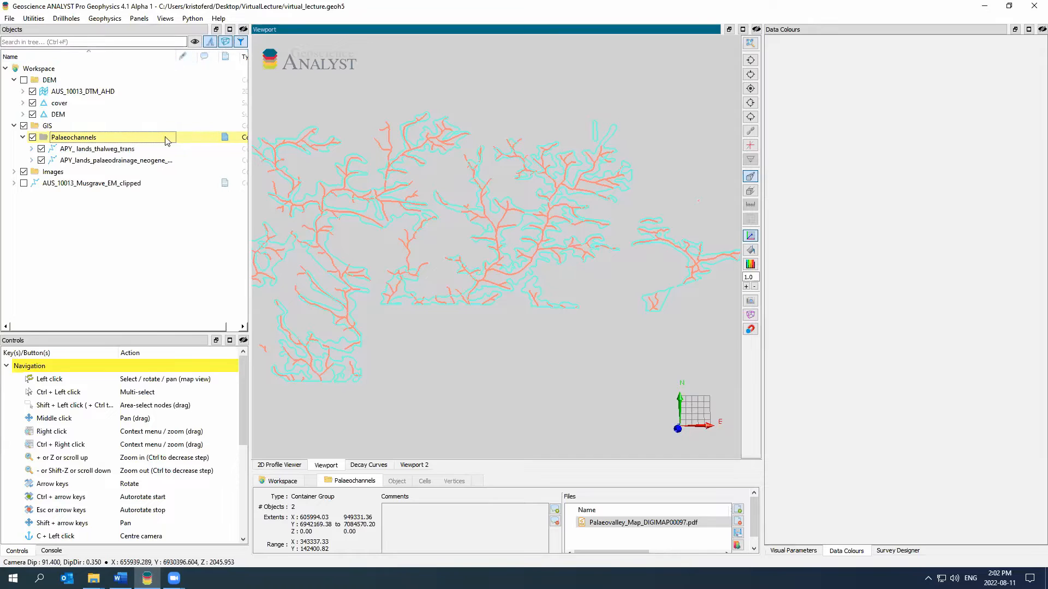
left_click(140, 161)
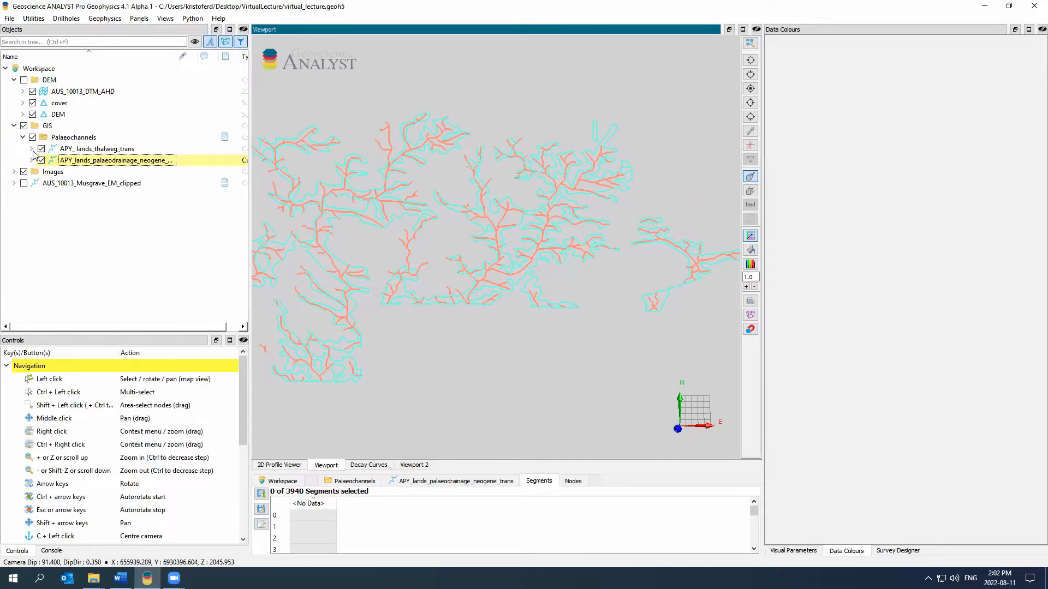
left_click(491, 274)
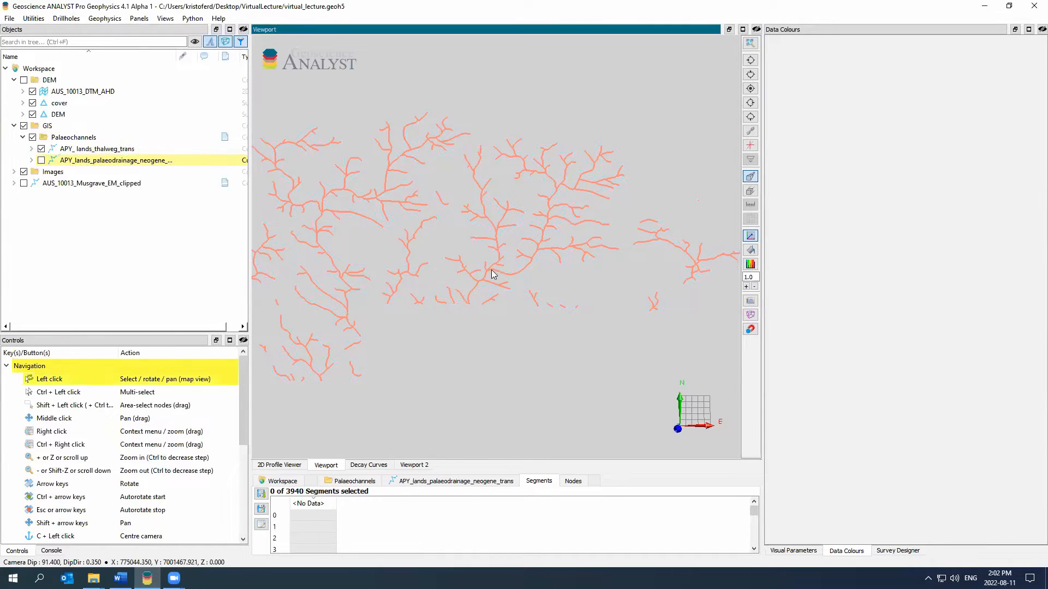
left_click(529, 481)
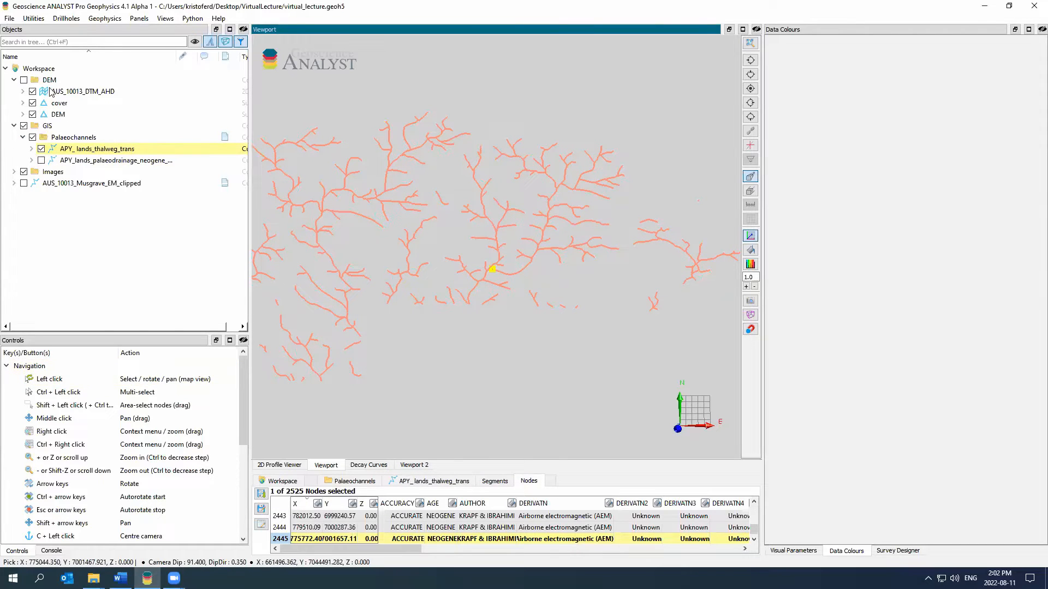
Display only the AUS_10013_DTM_AHD grid from the DEM folder, hiding the cover and DEM surfaces.
left_click(50, 114)
left_click(33, 103)
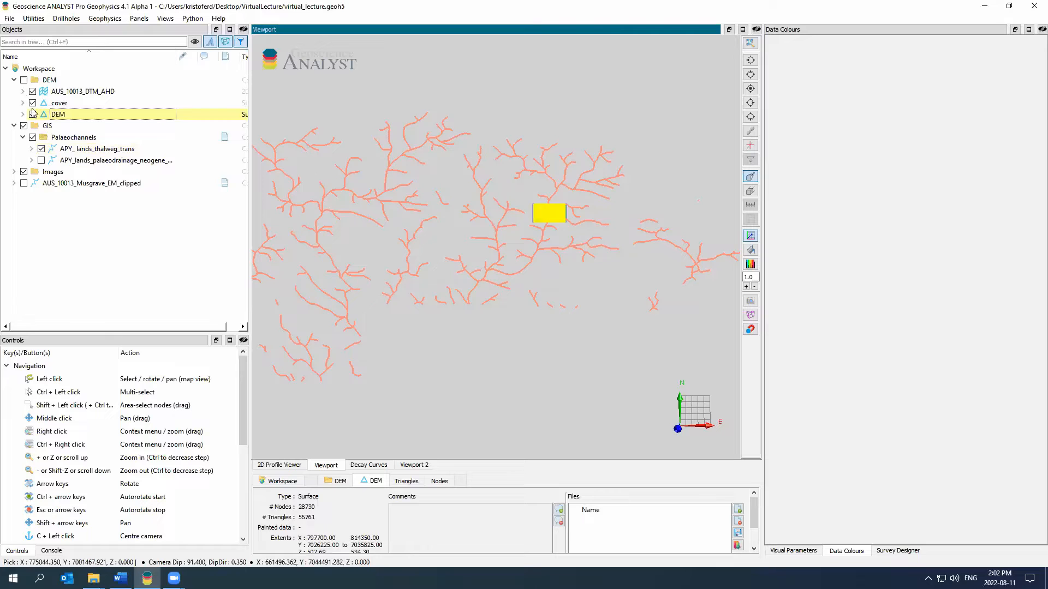
left_click(77, 91)
key("r")
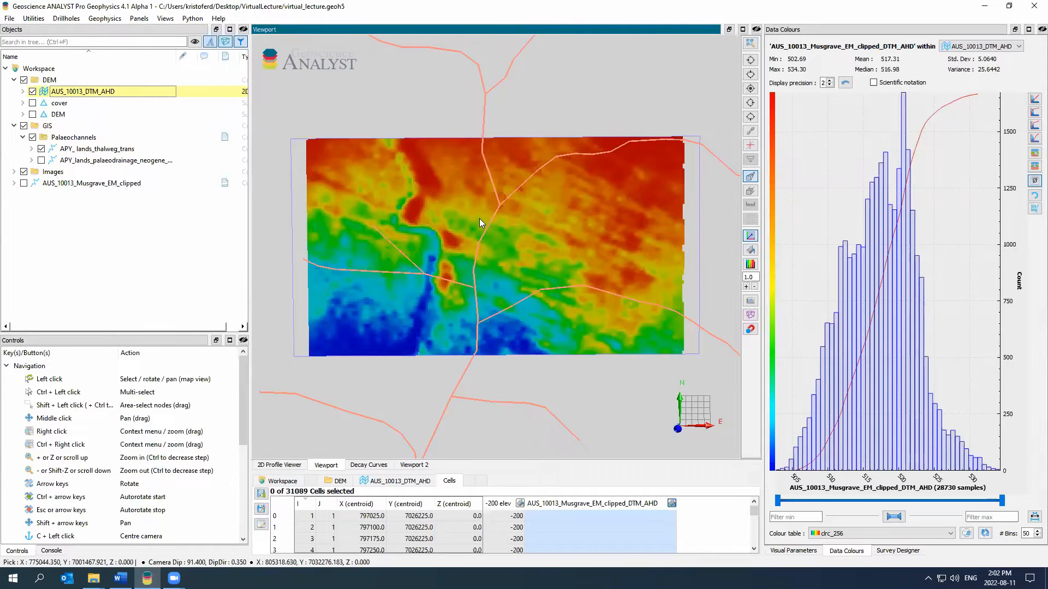
scroll(479, 218, "down", 10)
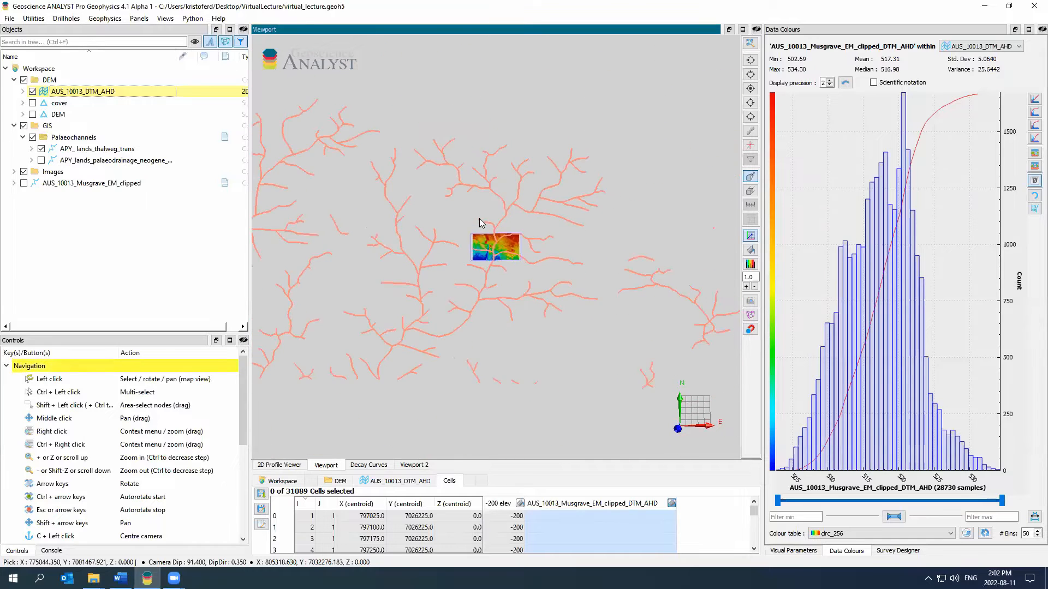
scroll(479, 218, "up", 10)
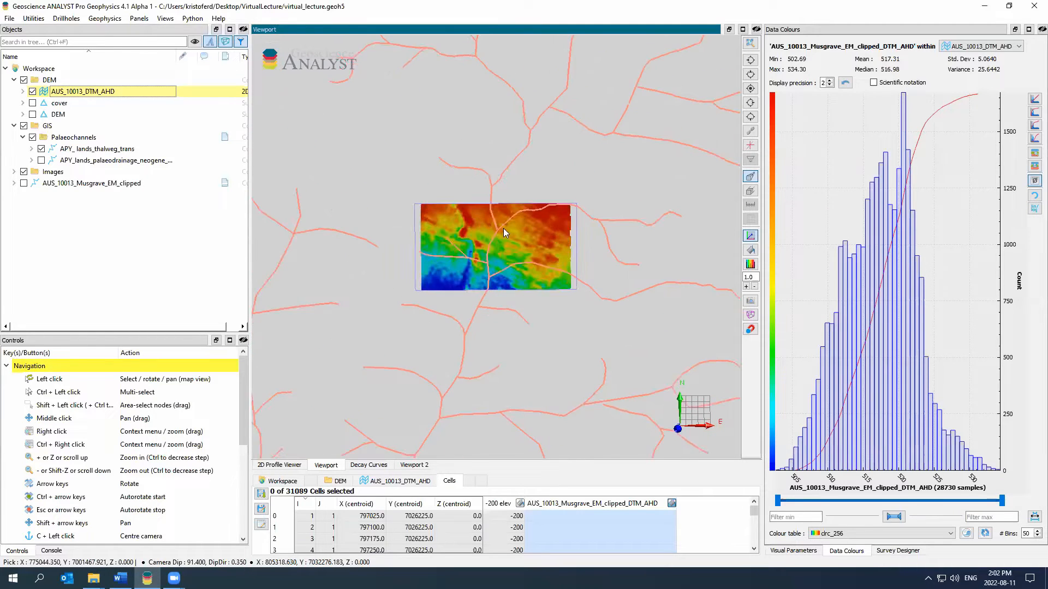
scroll(494, 233, "up", 2)
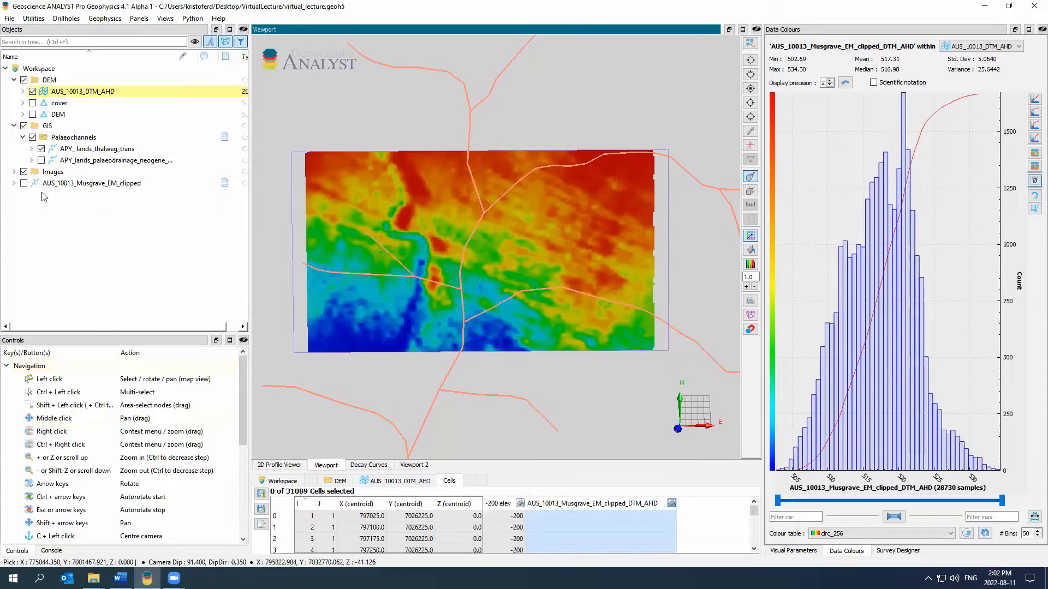
Show the AUS_10013_Musgrave_EM_clipped survey curve over the grid and expand its data list.
left_click(24, 183)
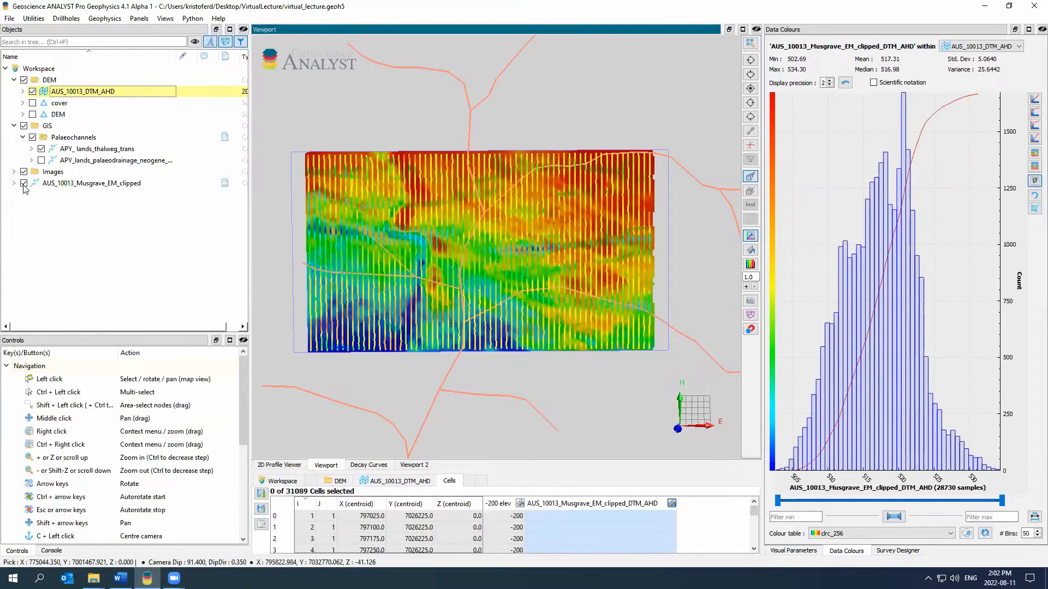
left_click(13, 184)
scroll(560, 232, "down", 5)
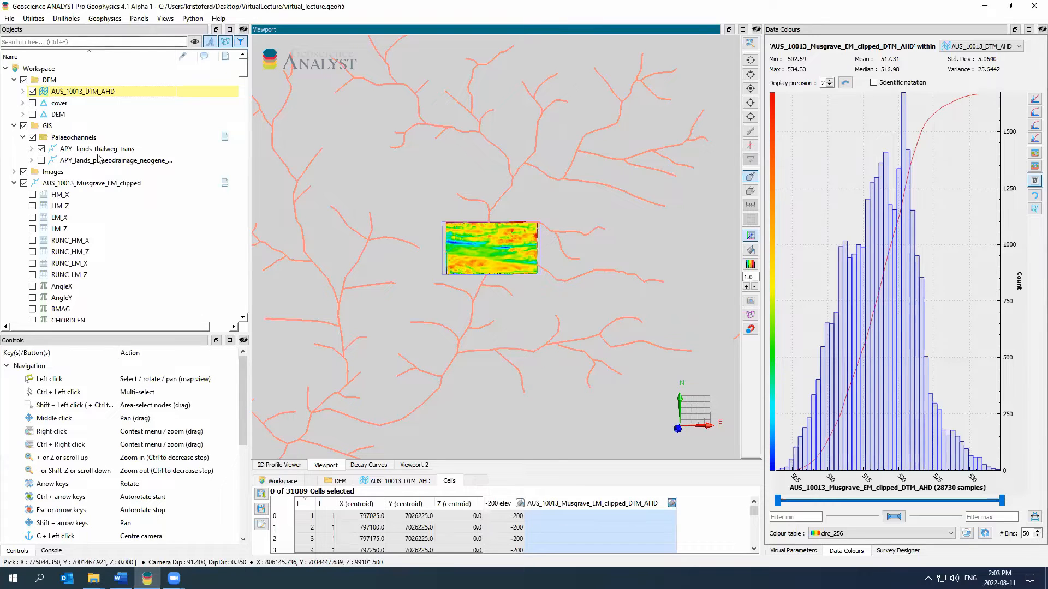
Collapse the DEM folder and look through the data channels listed under AUS_10013_Musgrave_EM_clipped.
left_click(14, 80)
left_click(65, 150)
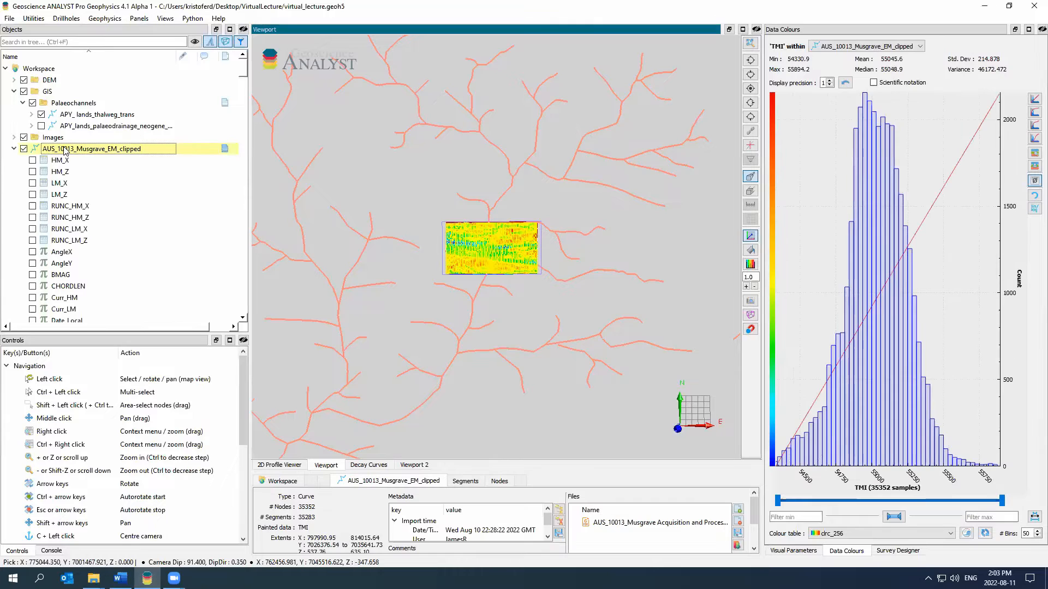
scroll(71, 201, "down", 20)
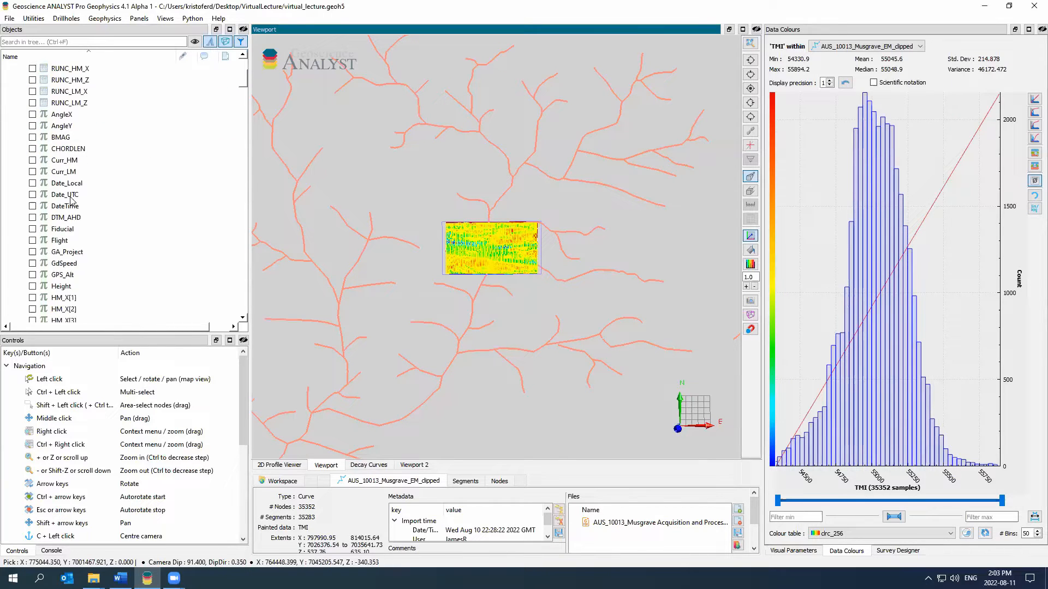
left_click_drag(244, 126, 244, 186)
scroll(40, 189, "down", 20)
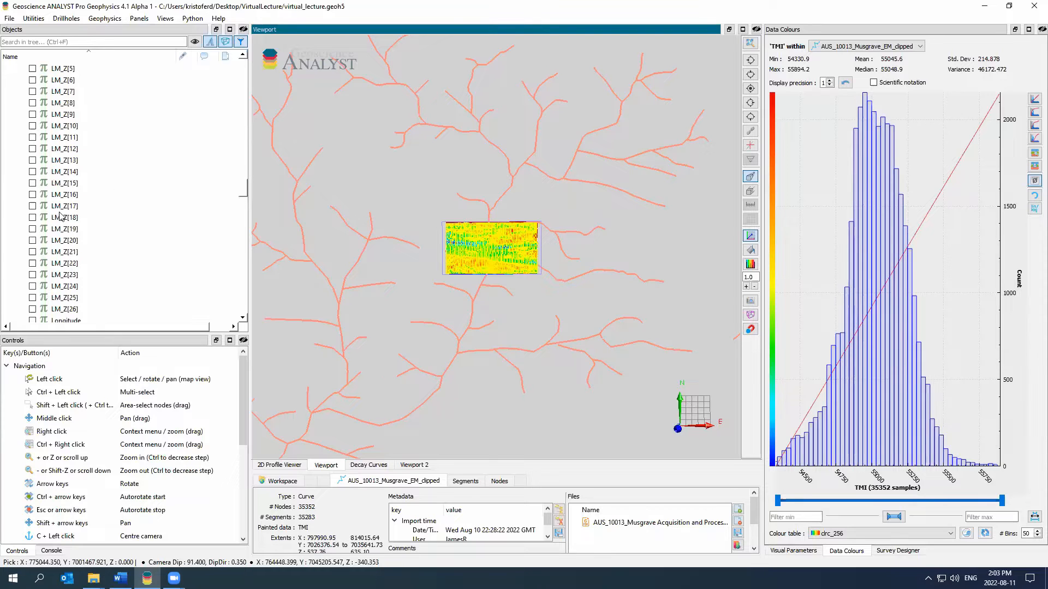
scroll(210, 212, "down", 15)
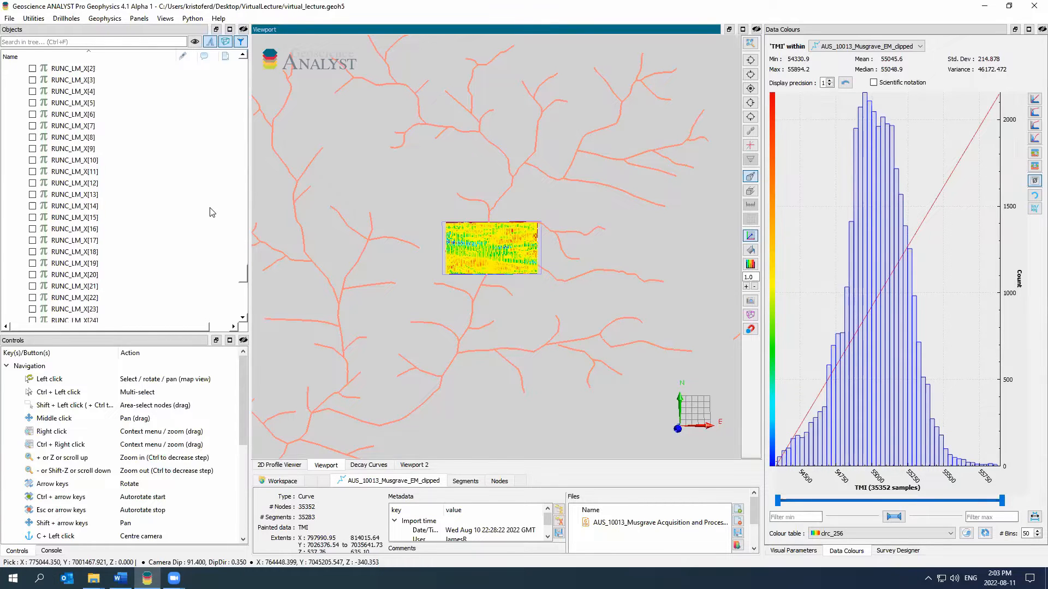
left_click_drag(241, 282, 241, 150)
scroll(117, 175, "up", 8)
scroll(134, 200, "up", 15)
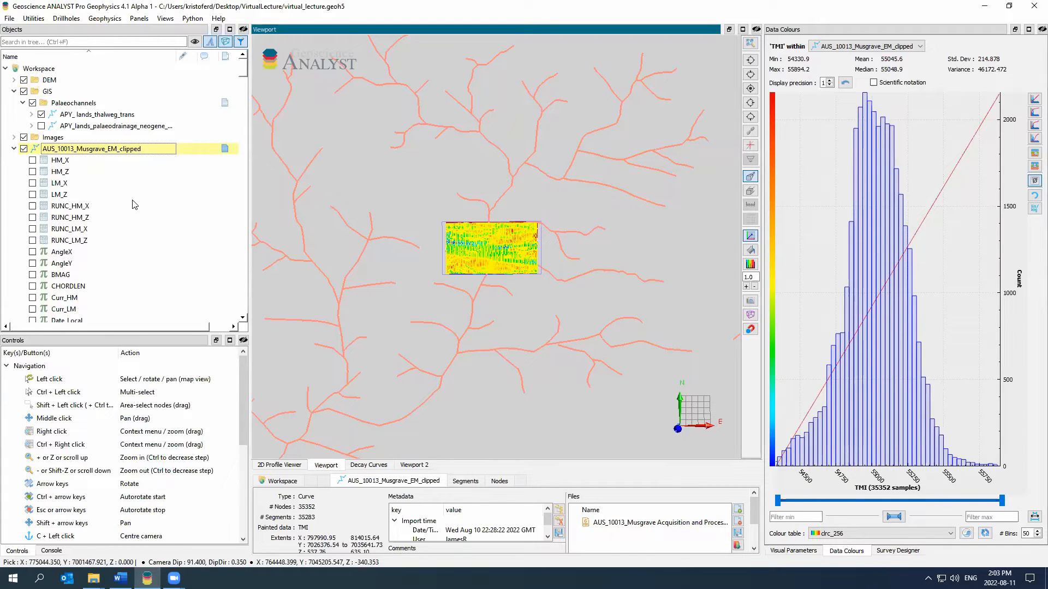
List the HM_Z group's channels in a narrowed object tree and paint the survey curve with HM_Z[23].
scroll(135, 205, "down", 2)
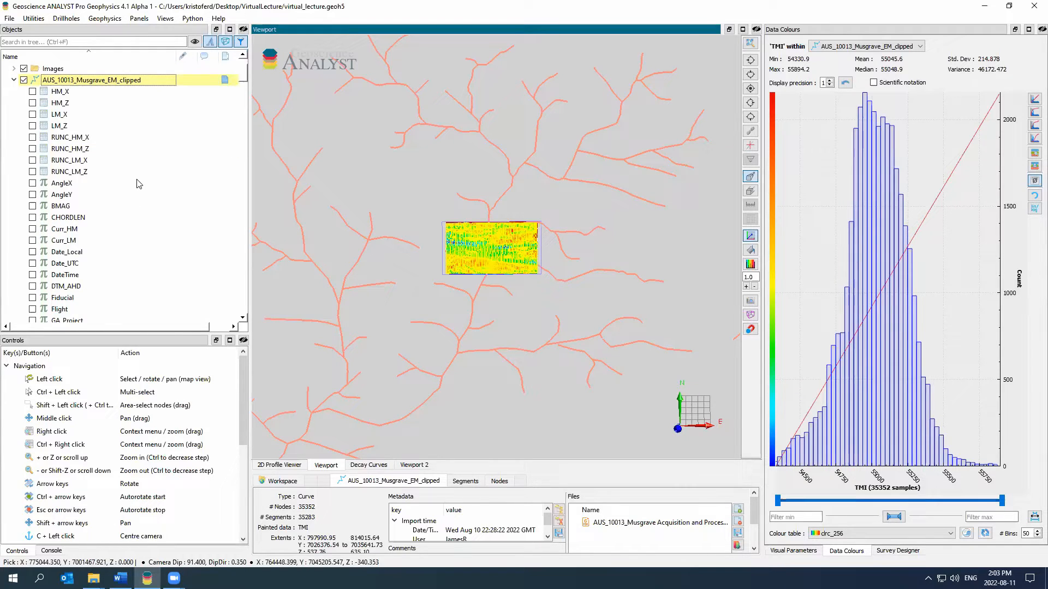
left_click(55, 93)
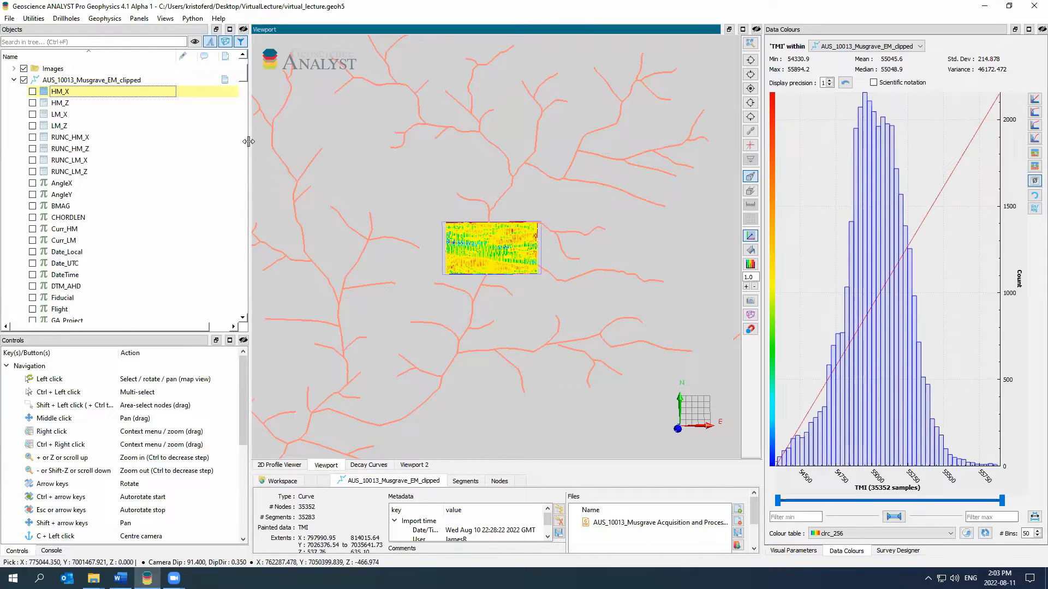
left_click_drag(273, 134, 221, 110)
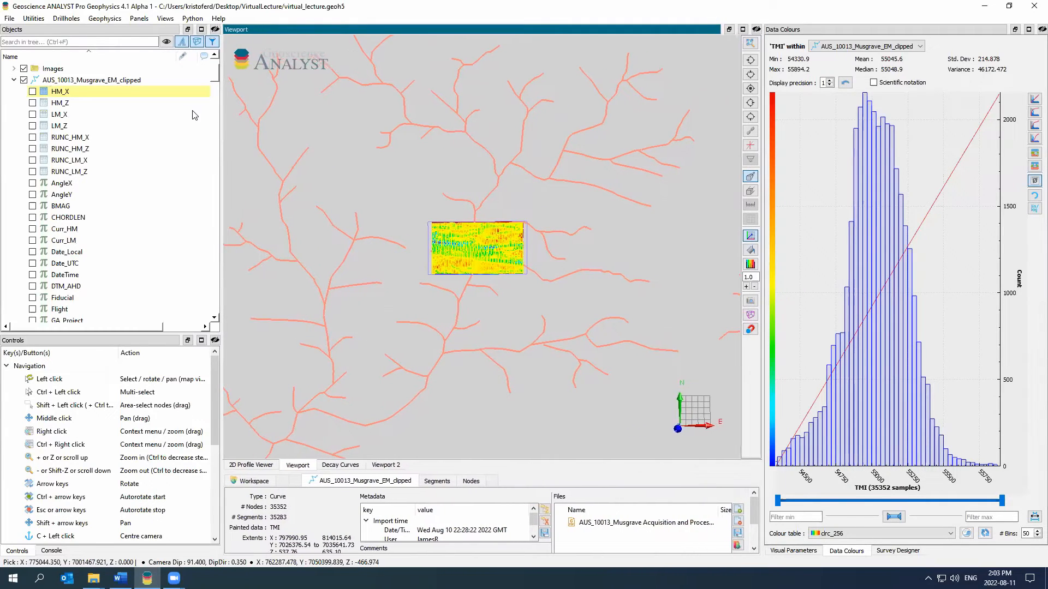
left_click(35, 102)
left_click(33, 103)
scroll(71, 192, "down", 6)
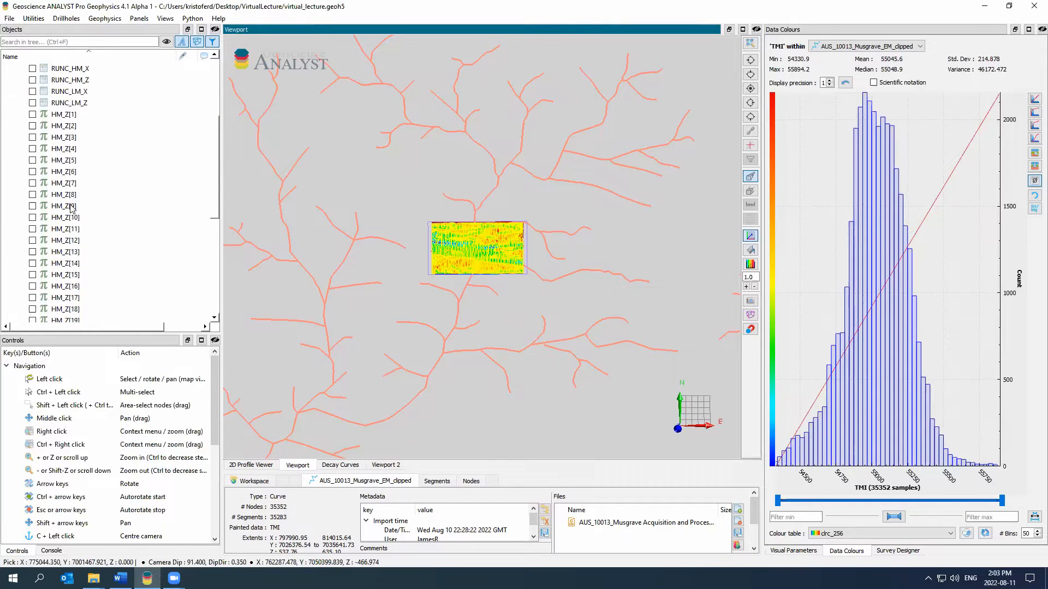
left_click(33, 183)
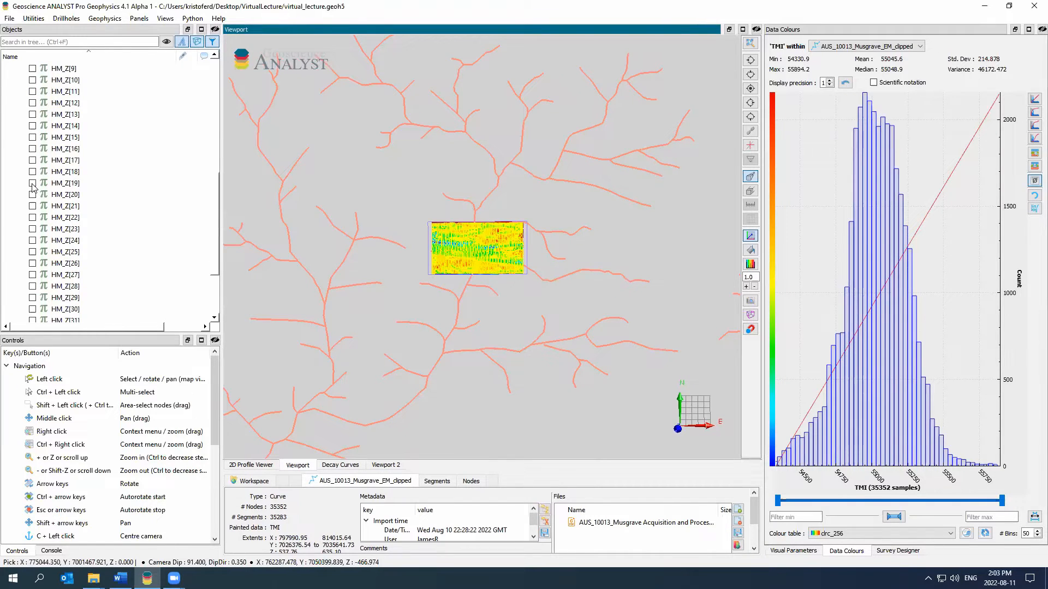
left_click(33, 229)
scroll(33, 230, "down", 1)
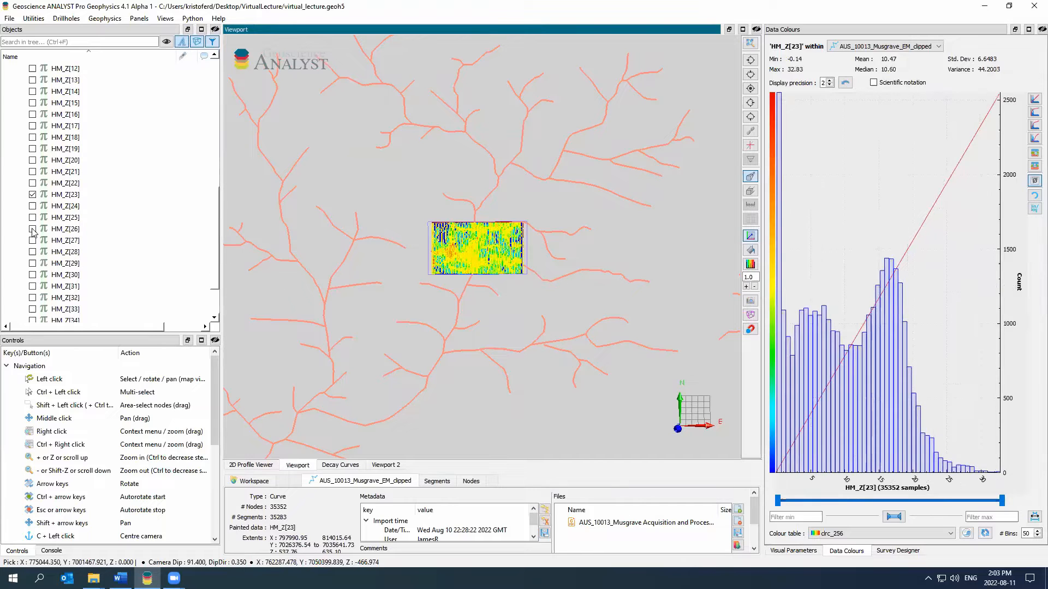
Paint the survey curve with the HM_Z[27], HM_Z[32] and HM_Z[35] channels in turn to compare the late-time responses.
left_click(33, 240)
scroll(32, 245, "down", 1)
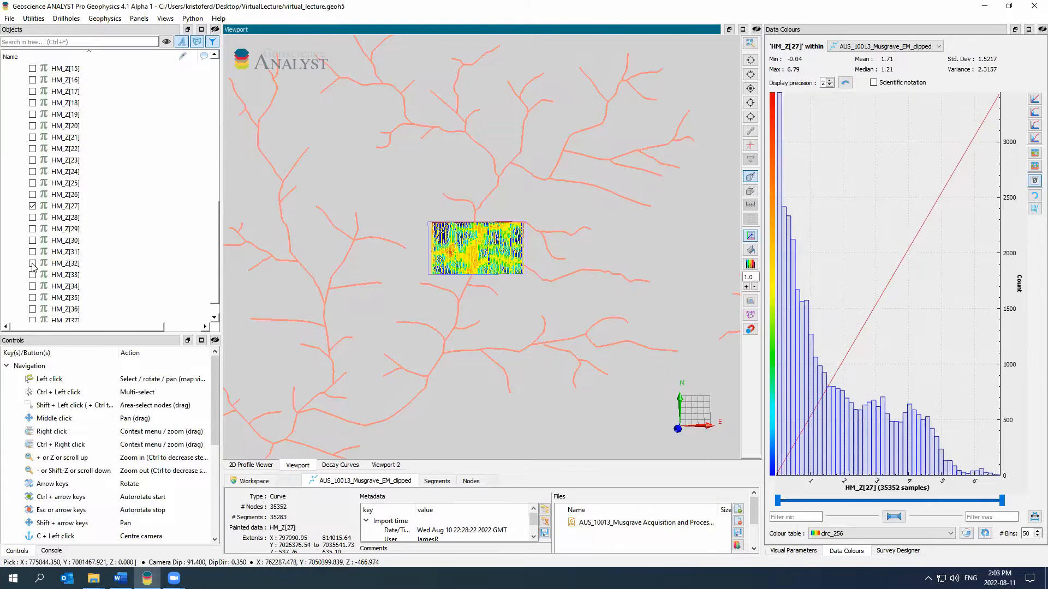
left_click(33, 263)
scroll(33, 268, "down", 1)
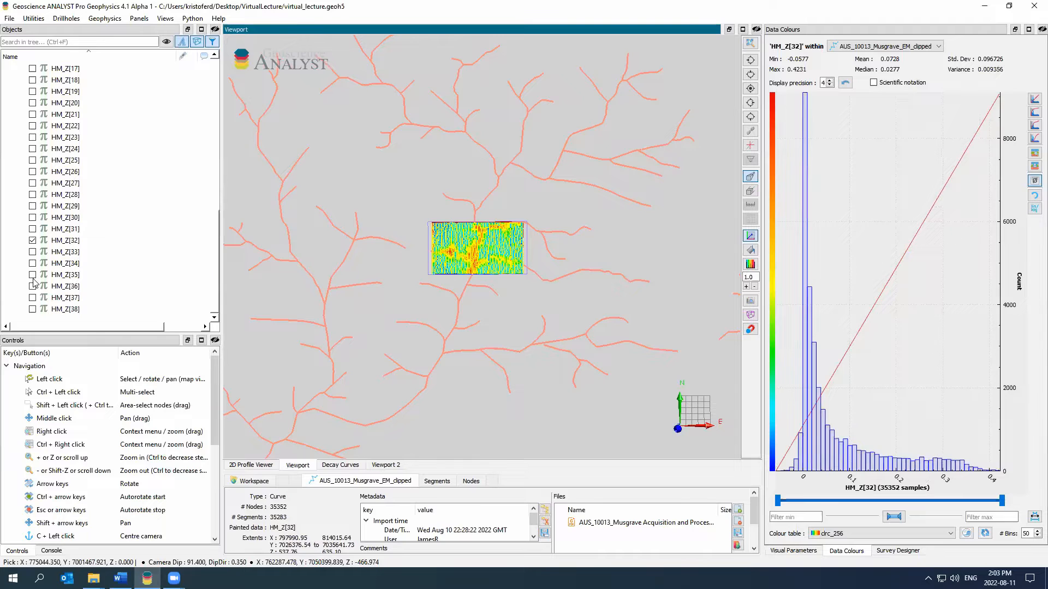
left_click(33, 275)
scroll(30, 283, "up", 10)
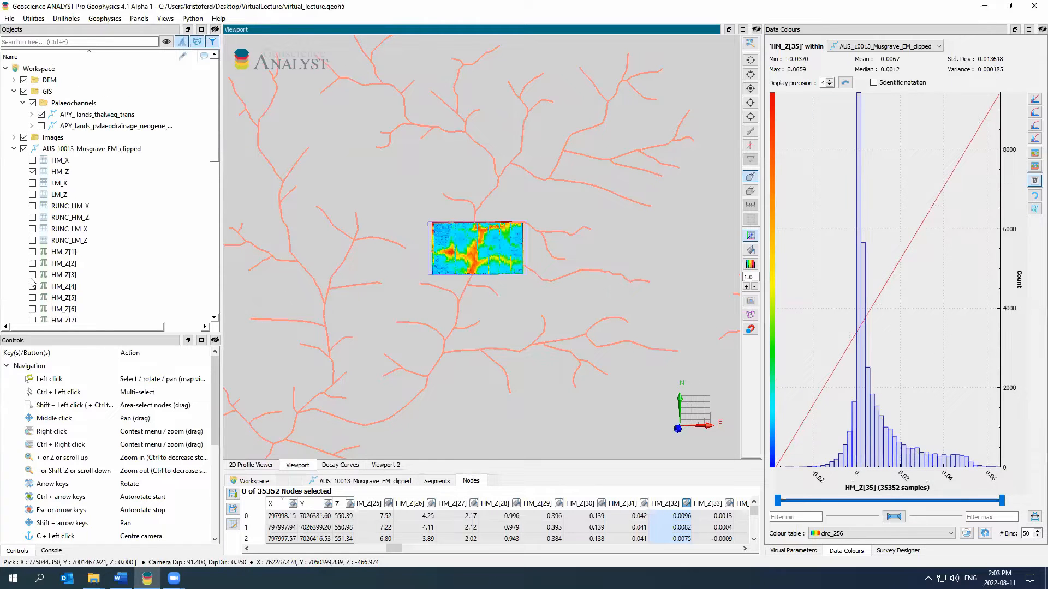
Paint the survey curve with HM_Z[4] and then HM_Z[24], and collapse the AUS_10013_Musgrave_EM_clipped data list.
left_click(32, 285)
scroll(34, 285, "down", 7)
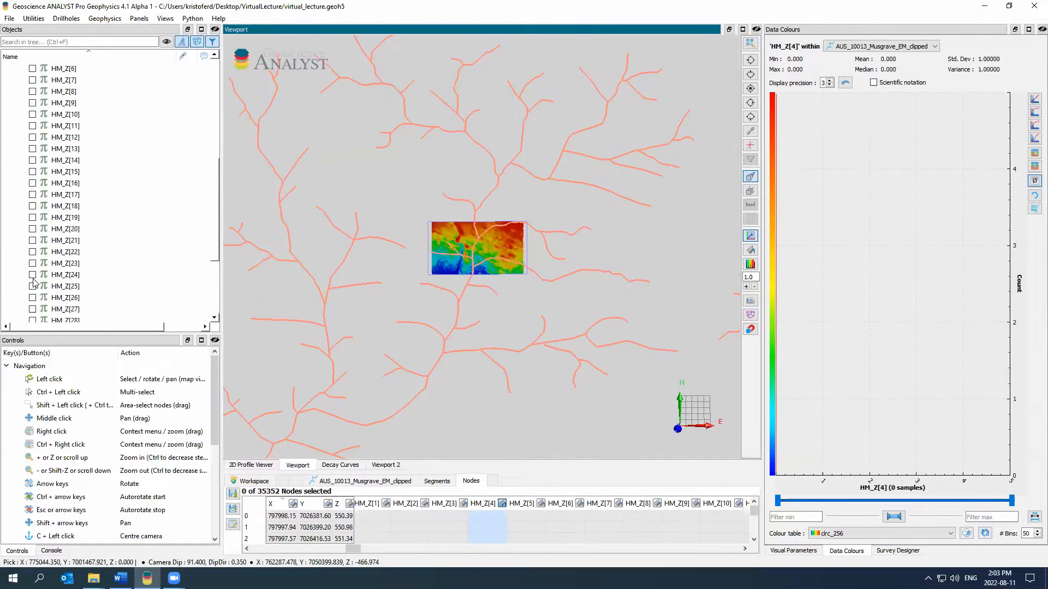
left_click(33, 275)
scroll(24, 191, "up", 7)
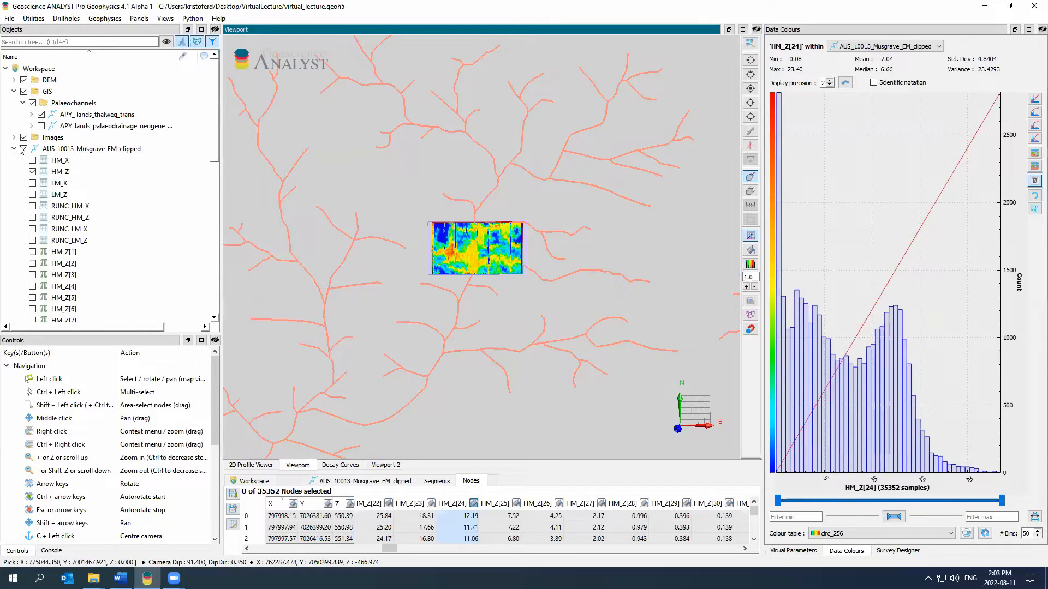
left_click(13, 149)
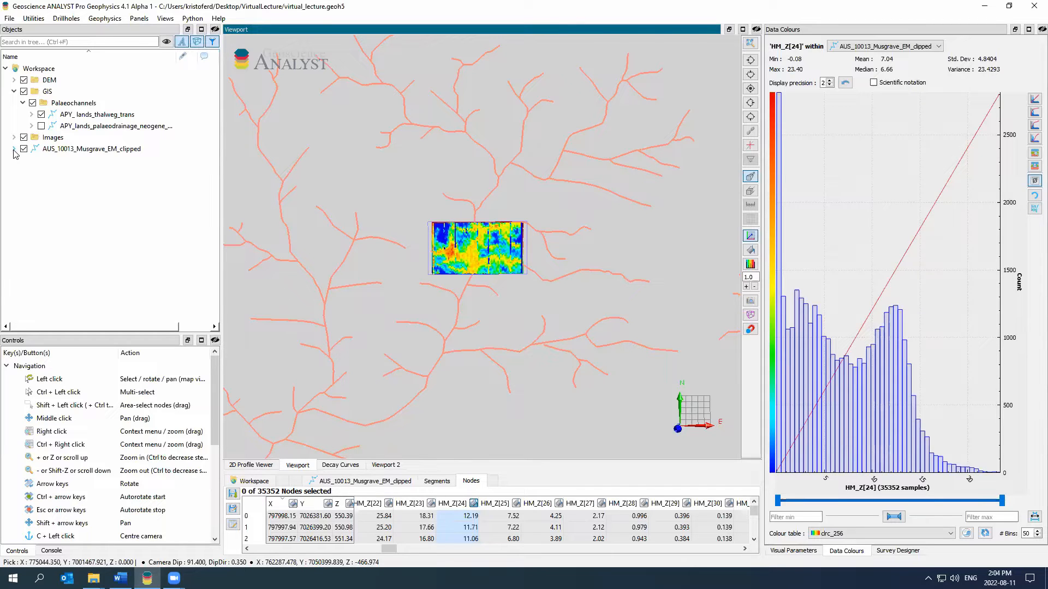
Start the Downsample tool on the AUS_10013_Musgrave_EM_clipped curve.
scroll(493, 238, "up", 4)
middle_click_drag(493, 238, 499, 233)
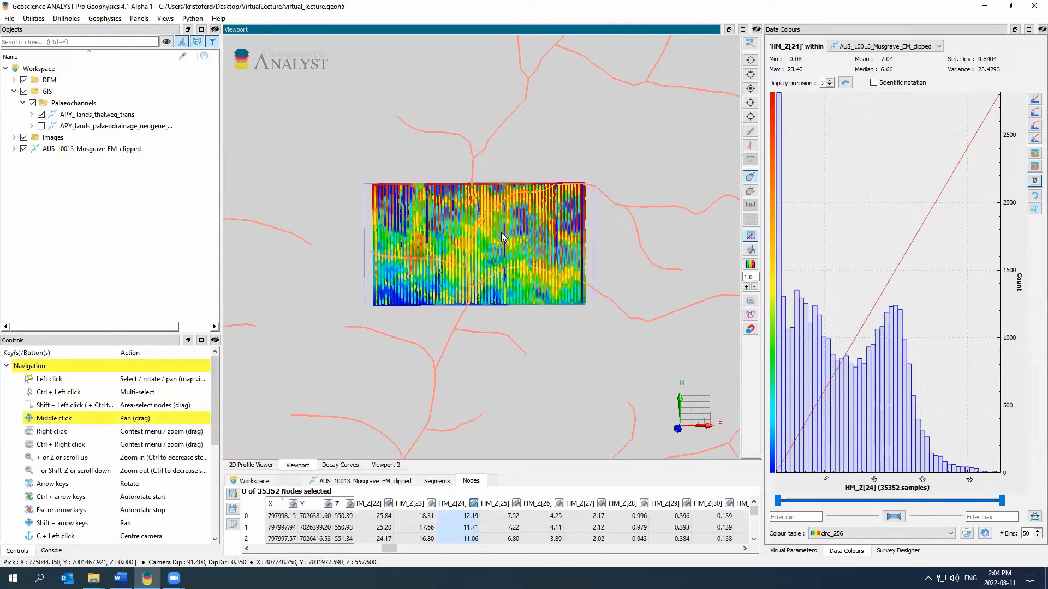
scroll(500, 234, "up", 1)
left_click(79, 150)
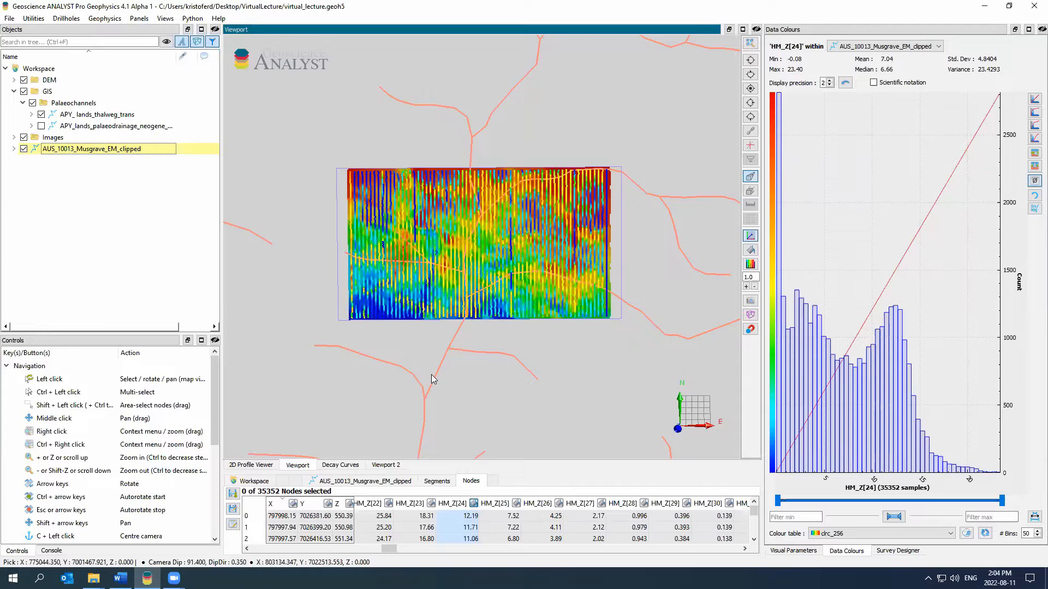
scroll(473, 309, "up", 2)
left_click_drag(472, 309, 431, 280)
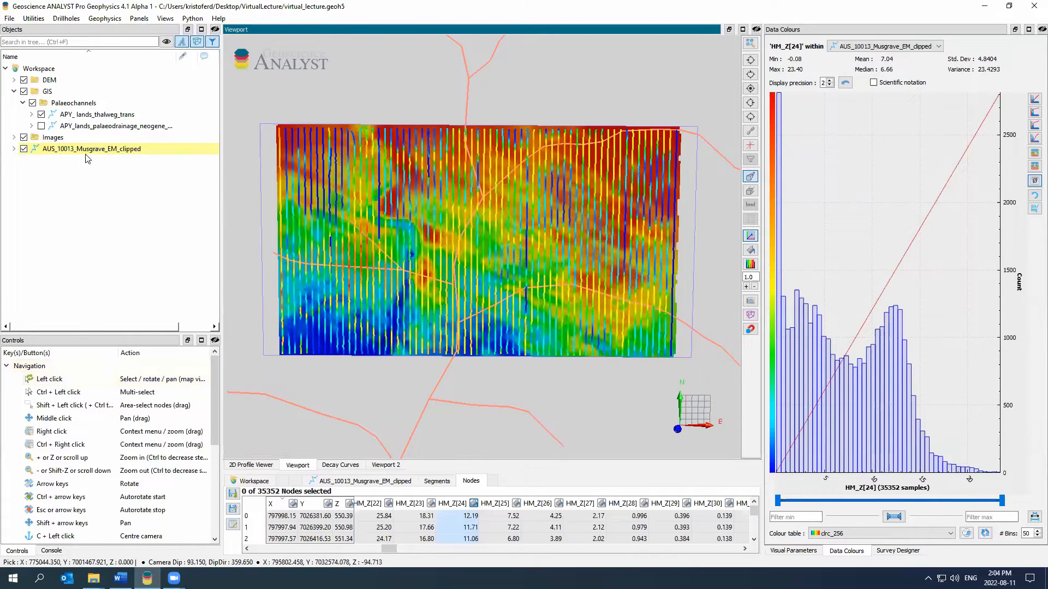
left_click(109, 151)
right_click(109, 151)
mouse_move(174, 319)
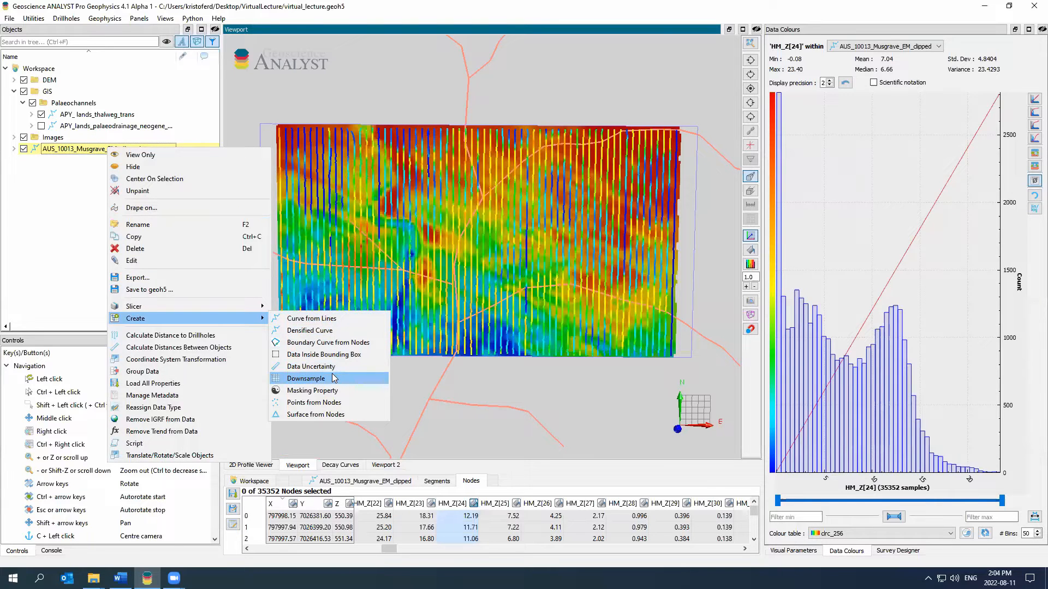
left_click(306, 378)
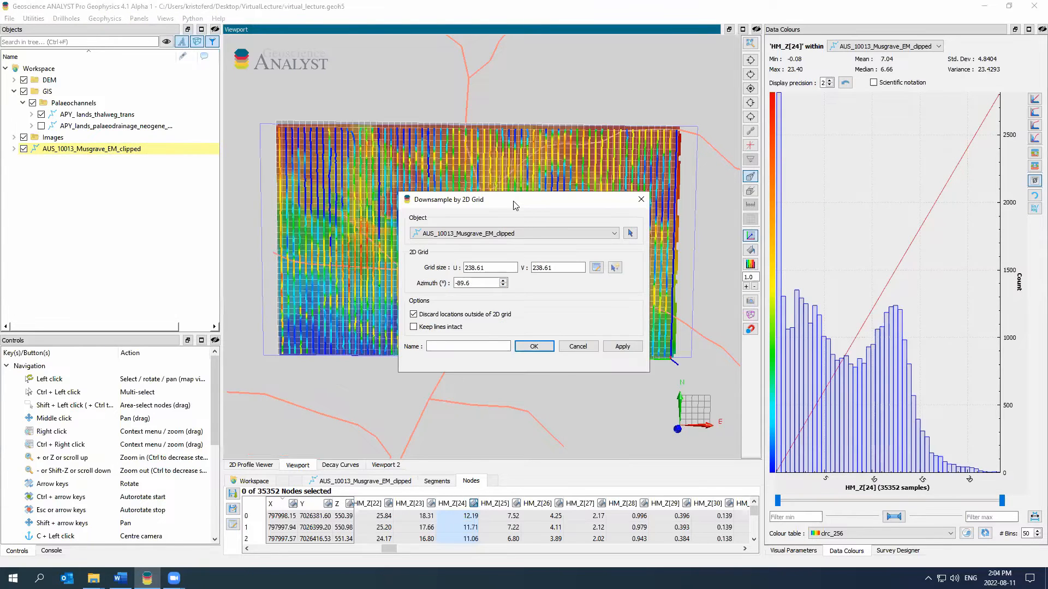
Set the downsampling grid's azimuth to 0° and draw its extents over the south-central part of the survey.
left_click_drag(522, 200, 138, 164)
left_click_drag(98, 247, 37, 241)
type("0")
left_click(231, 232)
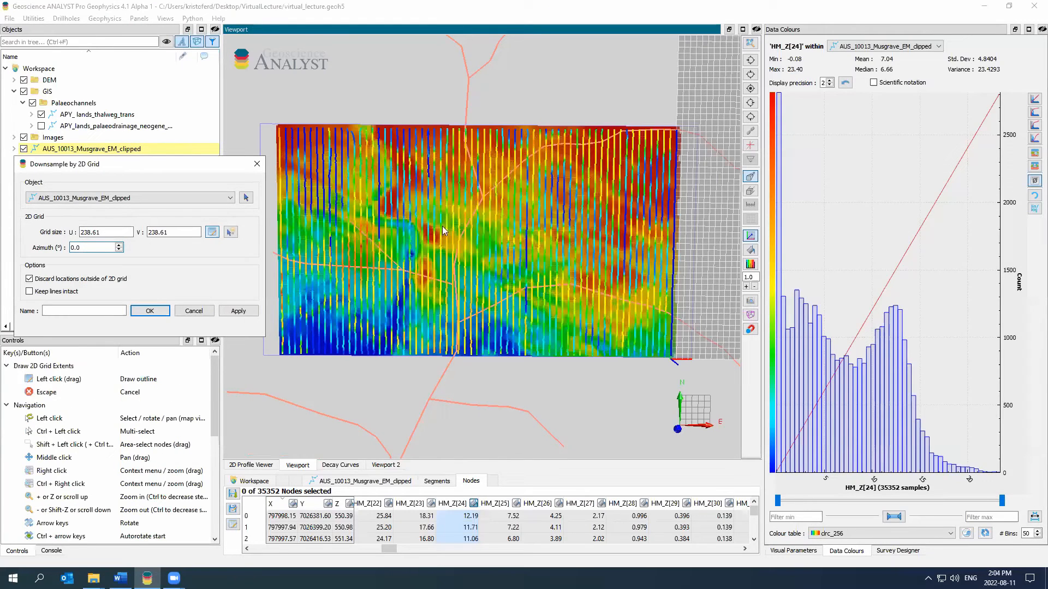
mouse_move(412, 202)
left_mouse_down()
mouse_move(482, 349)
mouse_move(524, 347)
left_mouse_up()
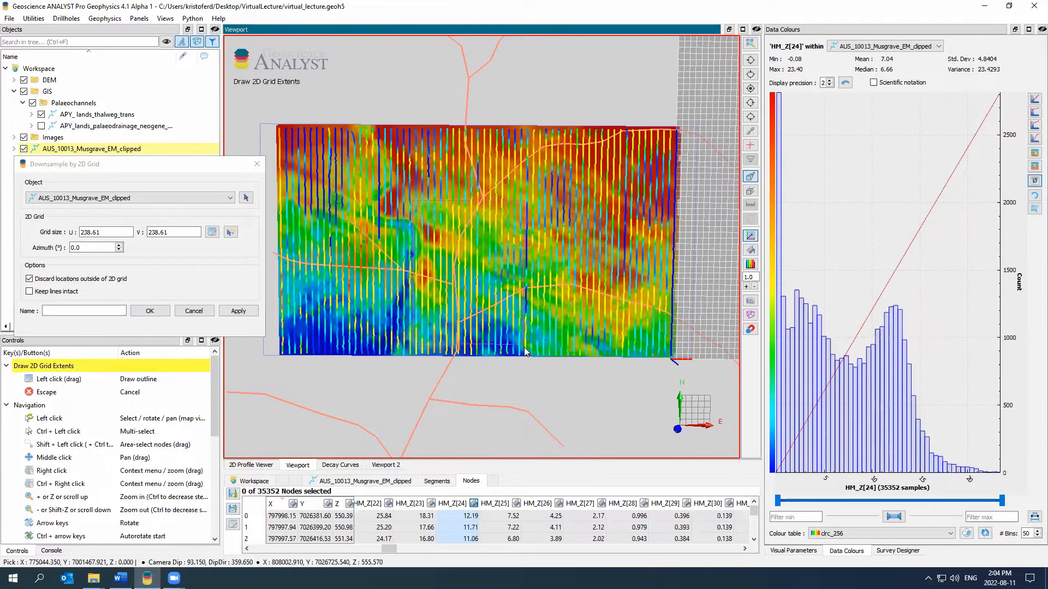
Keep the survey lines intact and set the downsampling grid size to 250 in both U and V.
left_click(64, 293)
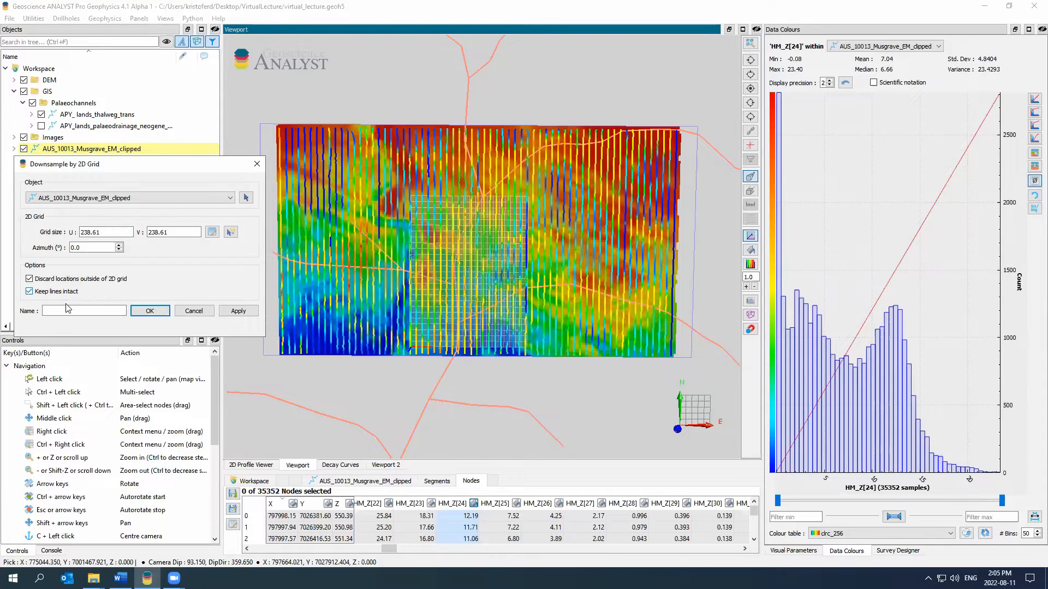
left_click_drag(113, 231, 44, 217)
type("250")
key("Tab")
type("250")
key("Tab")
key("Tab")
Name the output curve downsampled and apply the downsampling.
left_click(54, 311)
type("down")
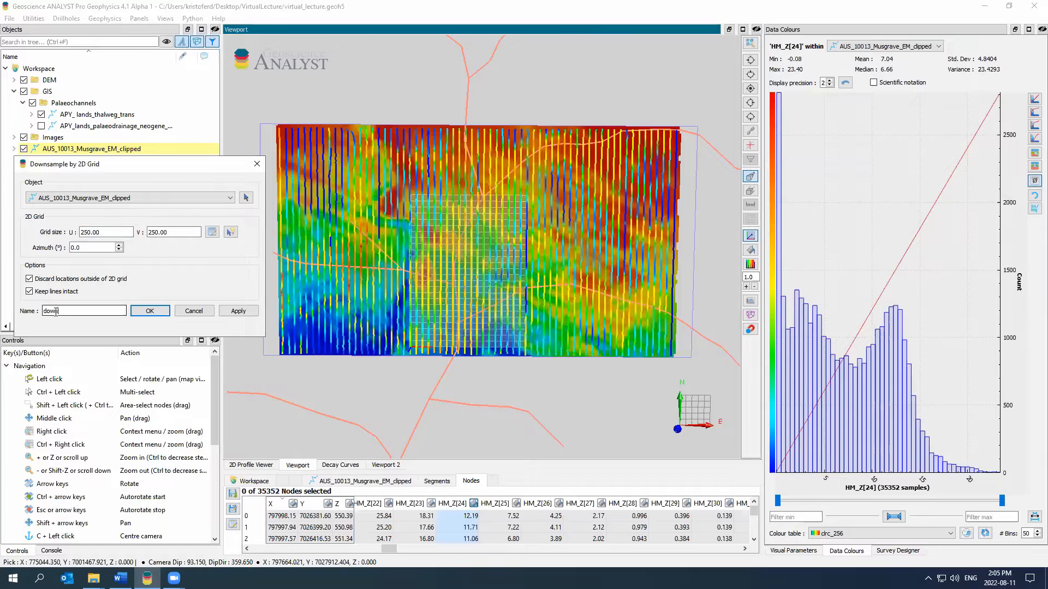
type("sampled")
left_click(230, 311)
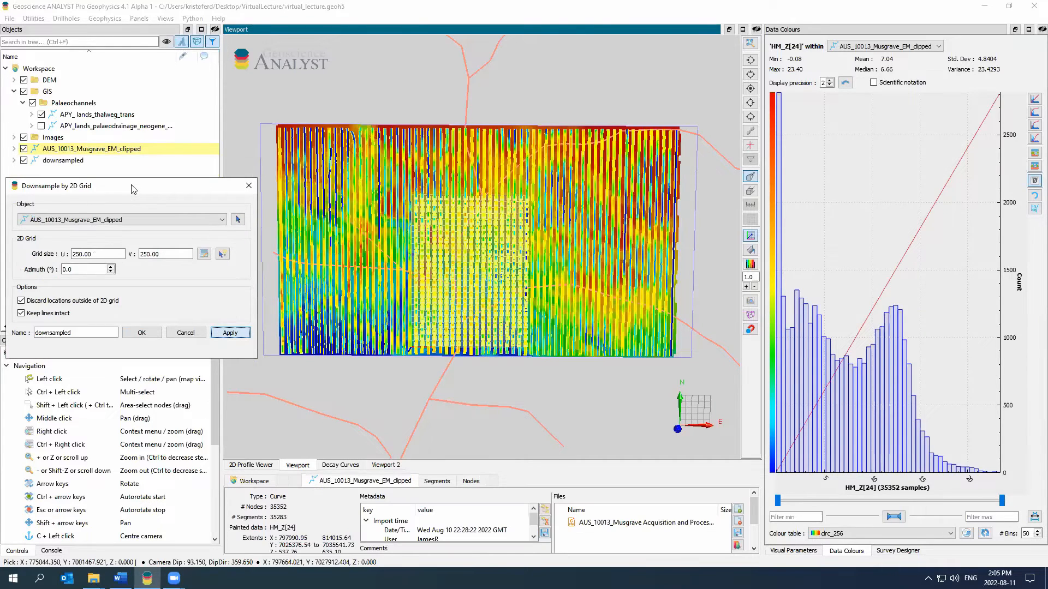
Hide the AUS_10013_Musgrave_EM_clipped curve, close the downsampling dialog and select the downsampled curve.
left_click(23, 149)
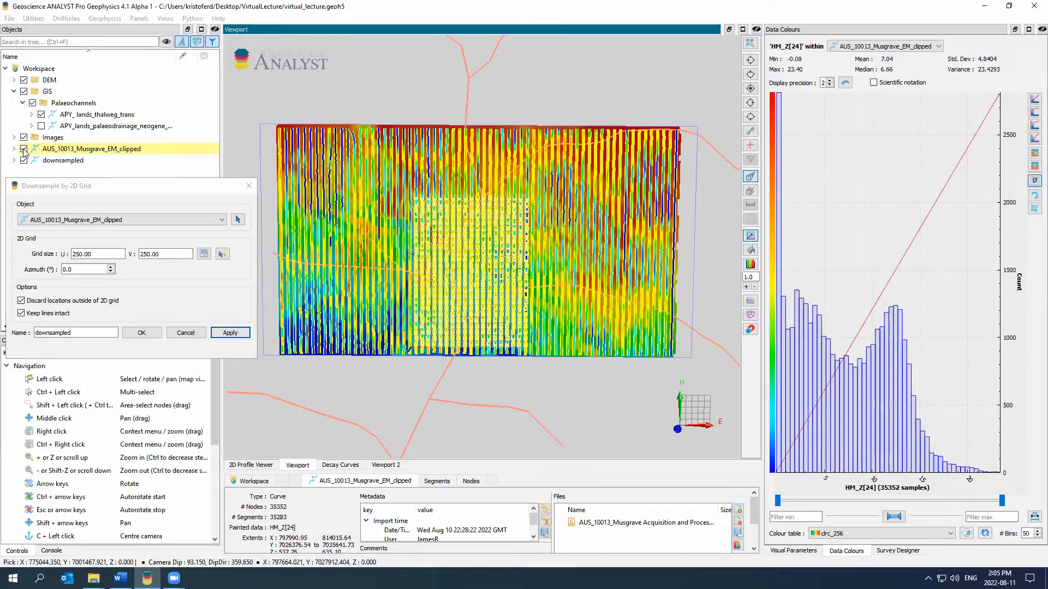
left_click(64, 161)
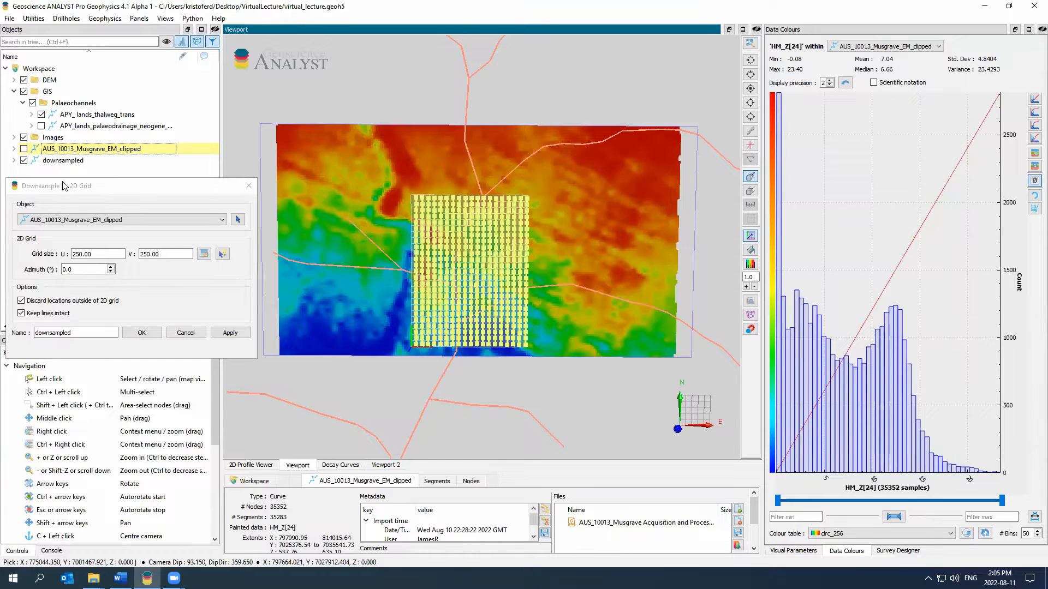
left_click(249, 187)
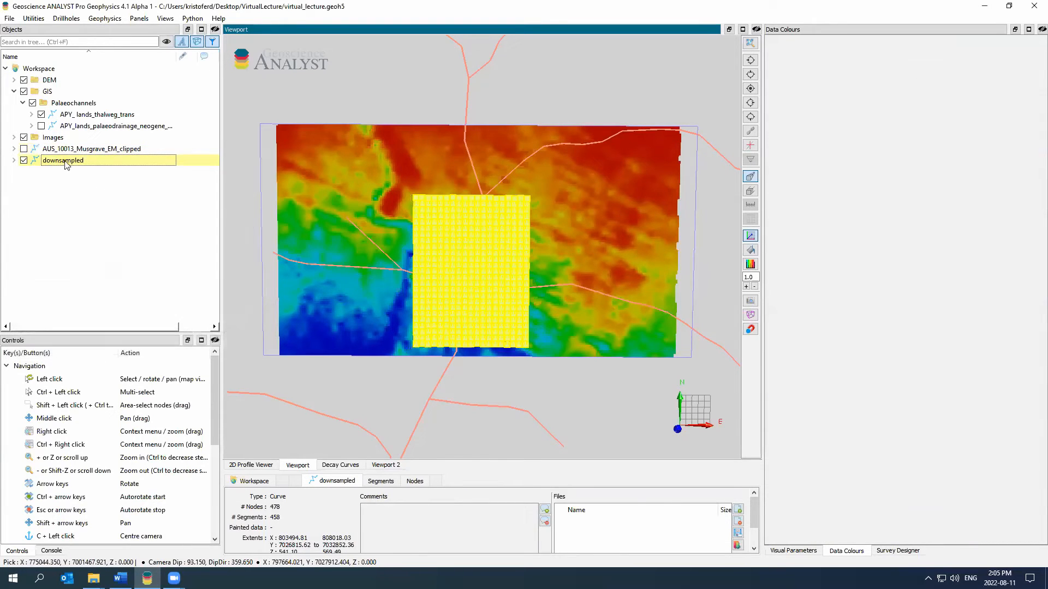
Examine the downsampled curve's data channels, node table and point spacing, comparing it briefly with the original survey curve.
left_click(14, 160)
scroll(77, 189, "down", 5)
scroll(76, 189, "up", 5)
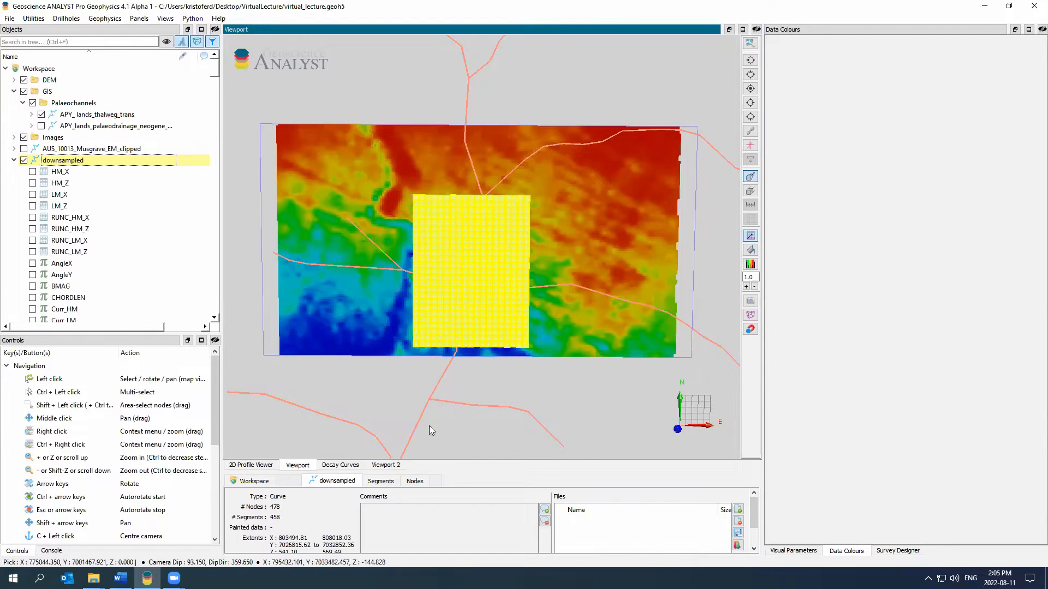
key("f")
left_click(415, 480)
left_click(24, 149)
left_click(24, 149)
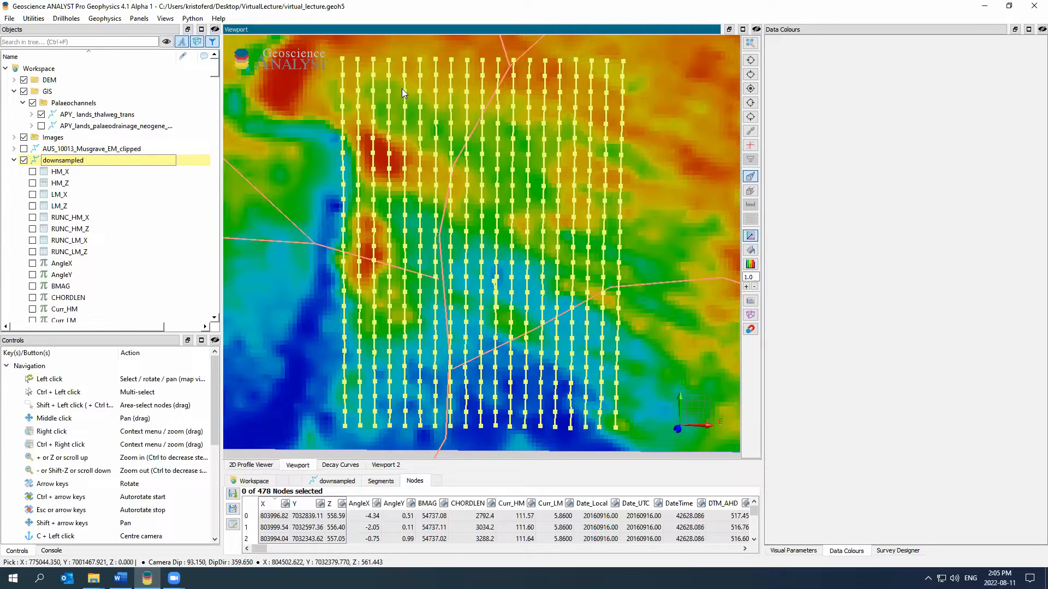
scroll(508, 258, "down", 4)
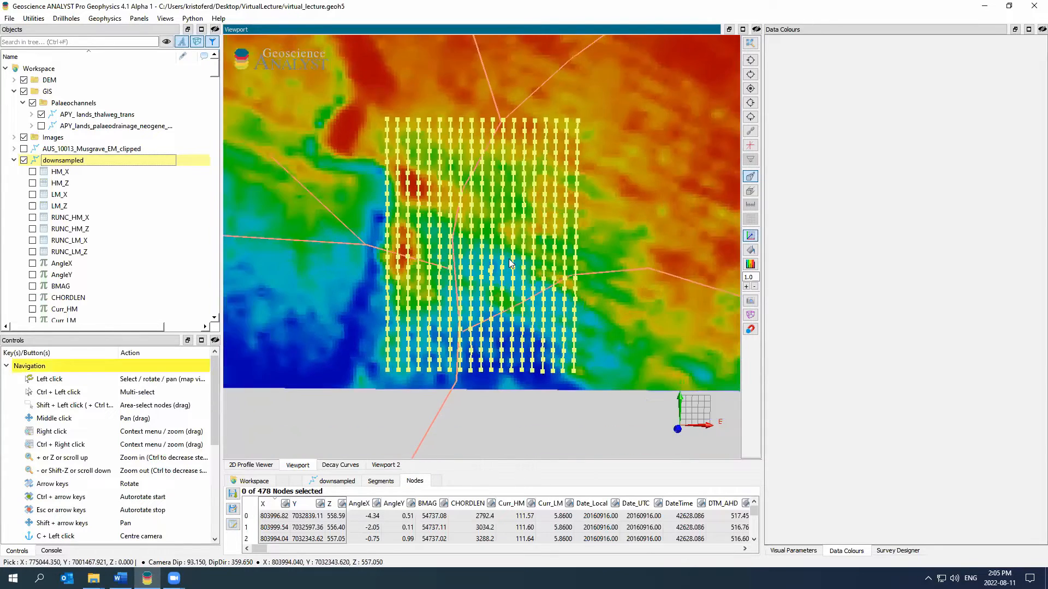
left_click(13, 160)
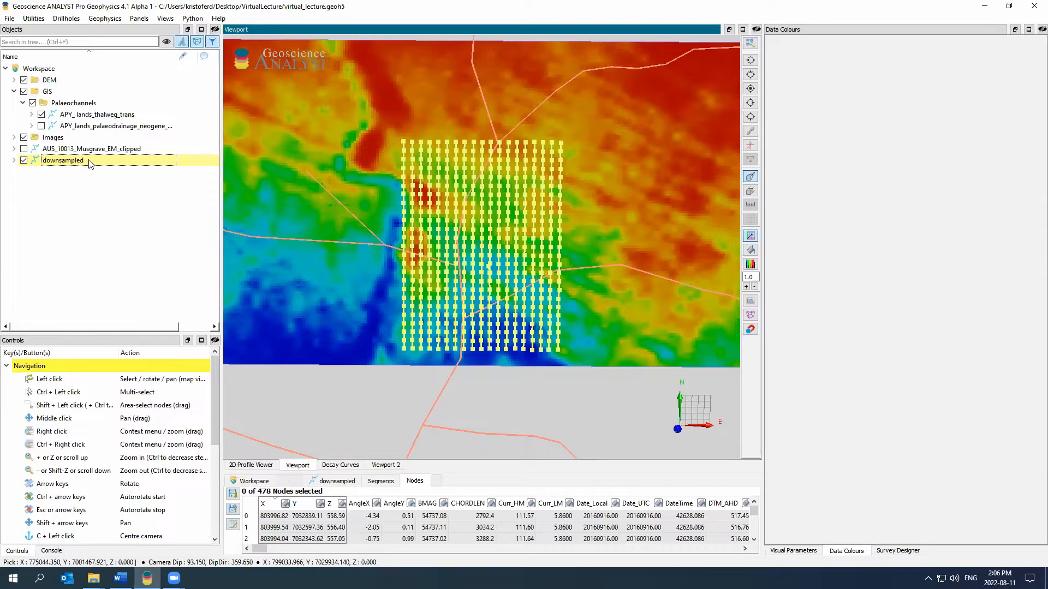
Start creating an EM dataset with the Airborne TEM survey type and Rx object (co-located or offset Tx) input.
left_click(109, 19)
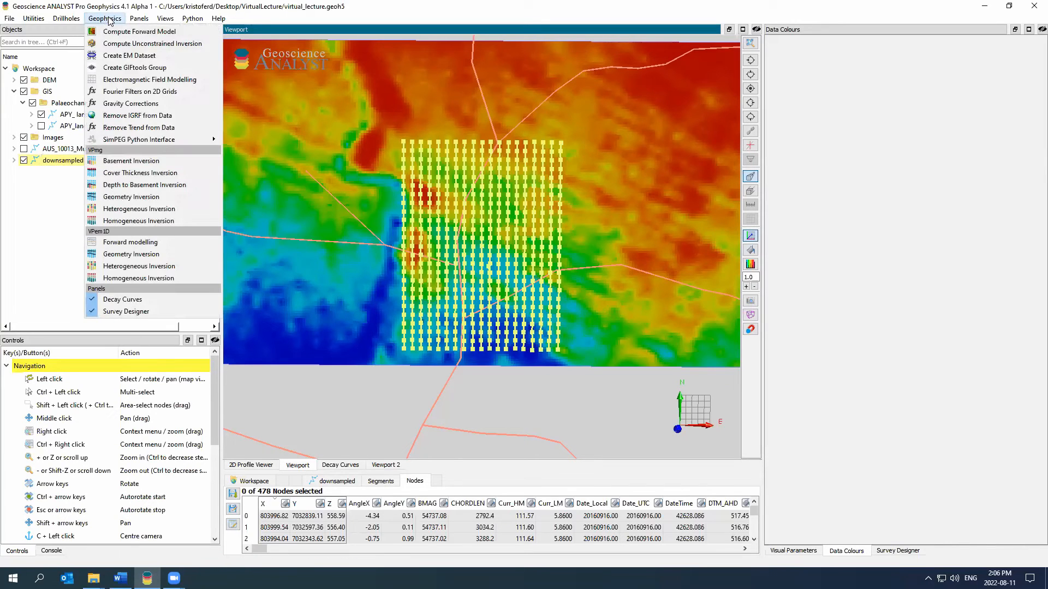
left_click(110, 57)
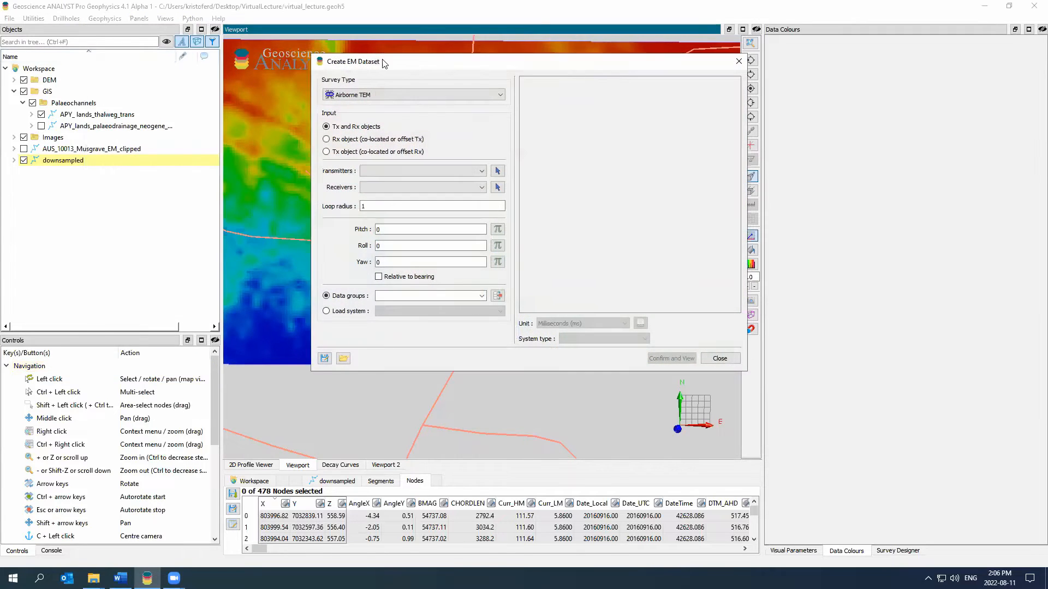
left_click(288, 107)
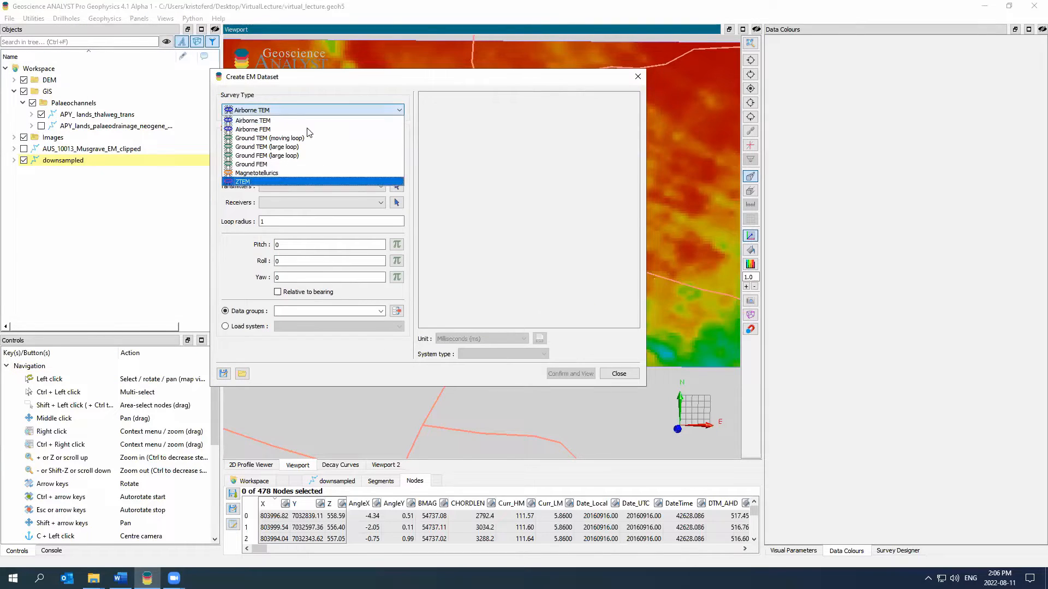
left_click(310, 122)
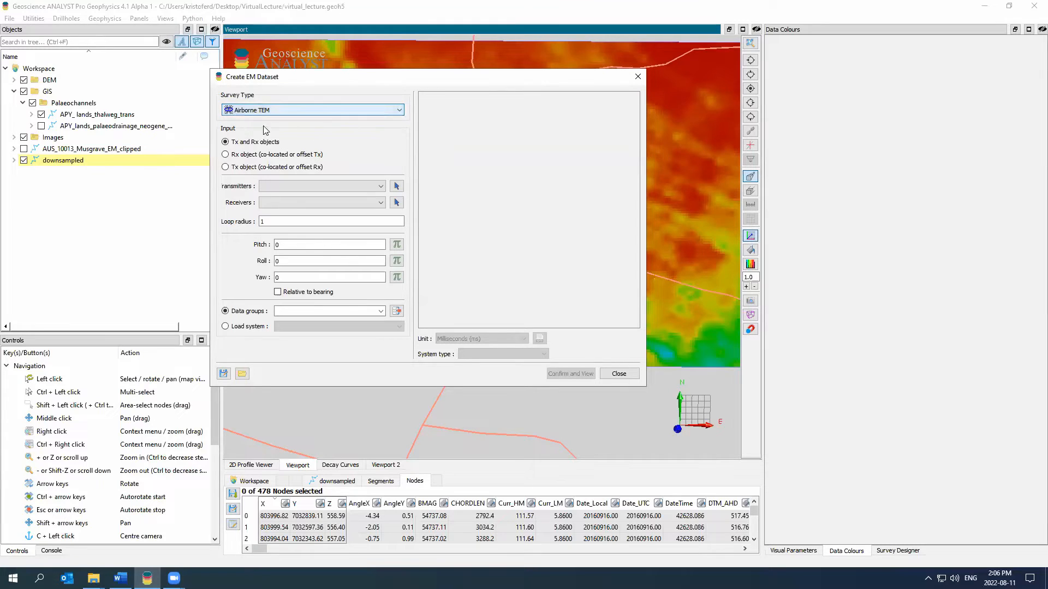
left_click(262, 158)
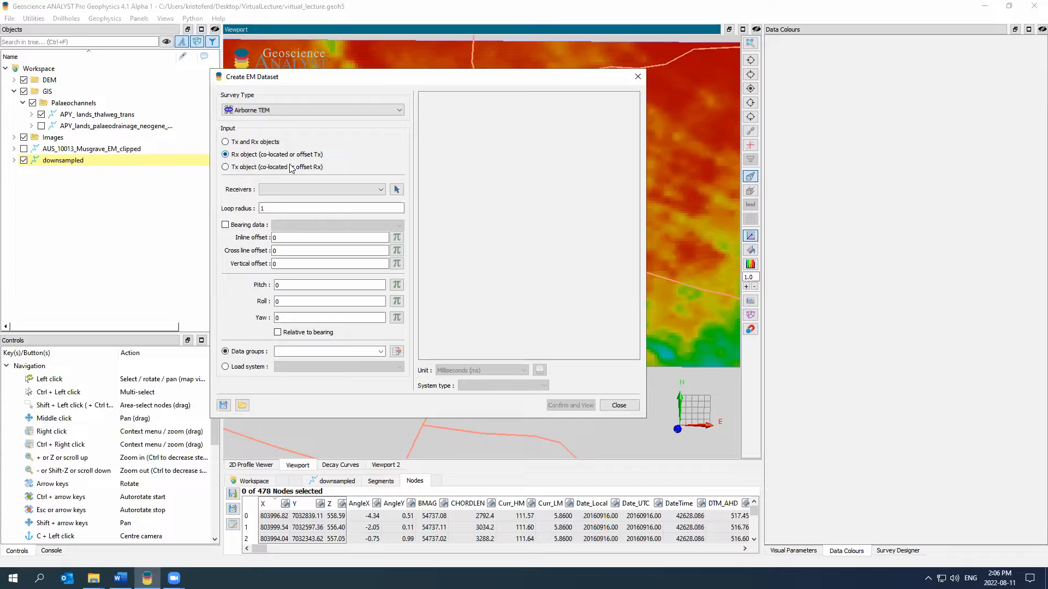
Use the downsampled curve as the receivers and set the loop radius to 10.36.
left_click(288, 189)
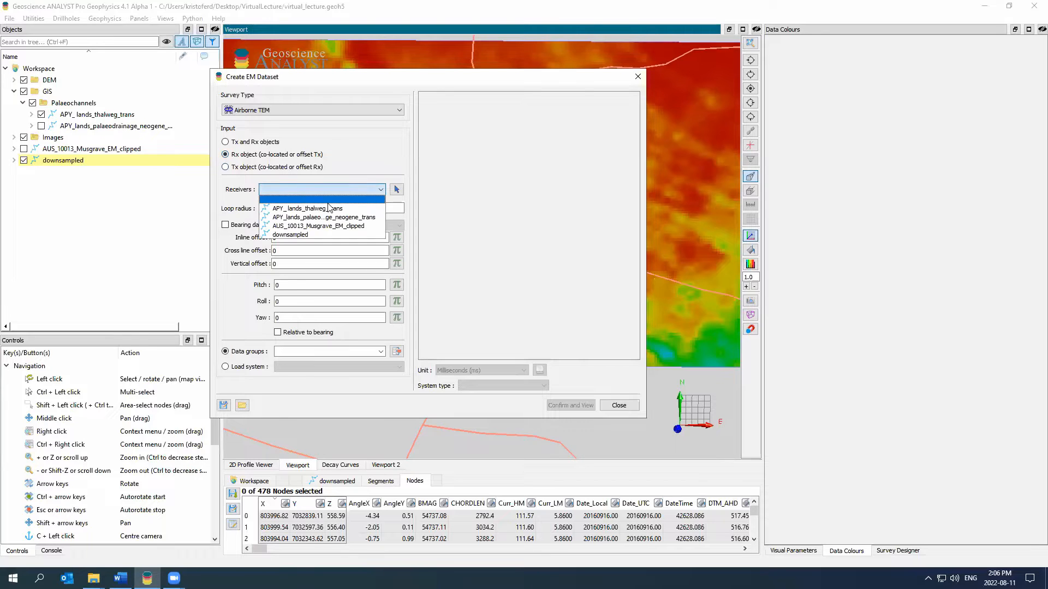
left_click(331, 234)
left_click(310, 208)
type("1")
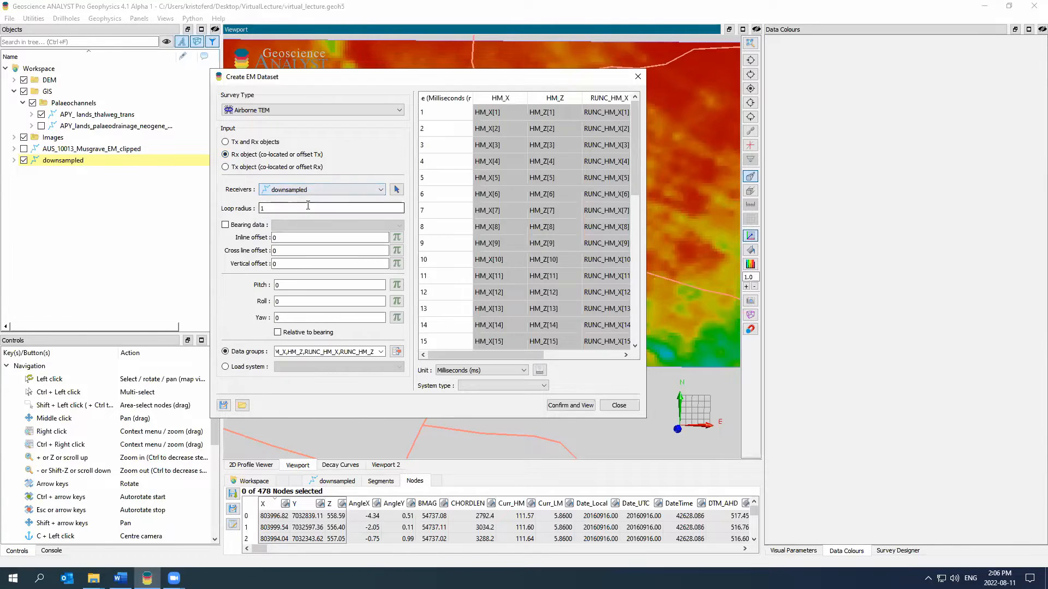
type("0.36")
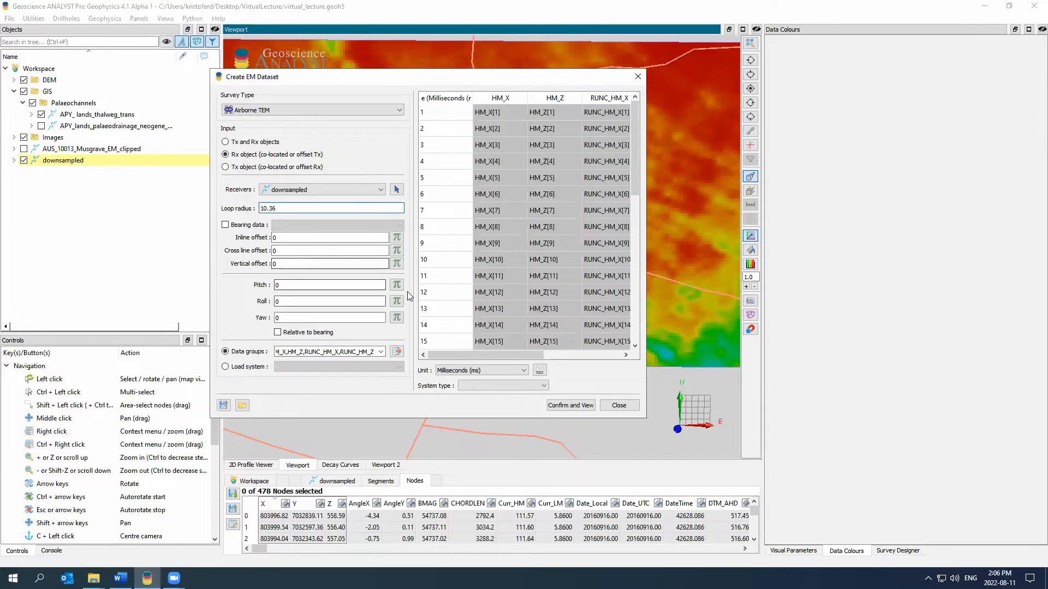
Start a new multi-element data group named HMZ_later for the downsampled object.
scroll(514, 174, "down", 4)
scroll(514, 186, "up", 4)
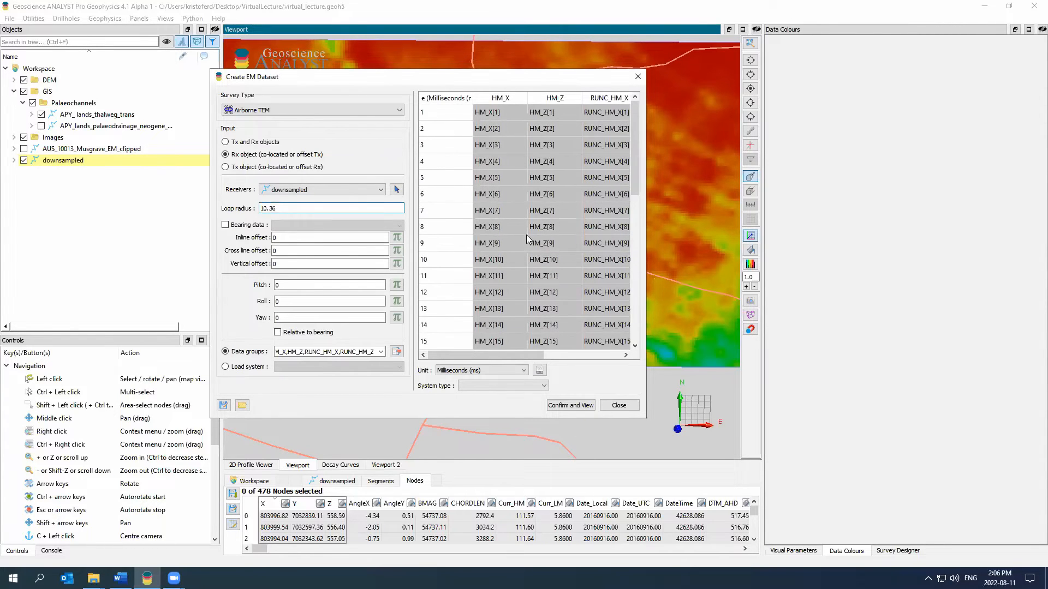
left_click_drag(447, 356, 248, 383)
left_click(396, 352)
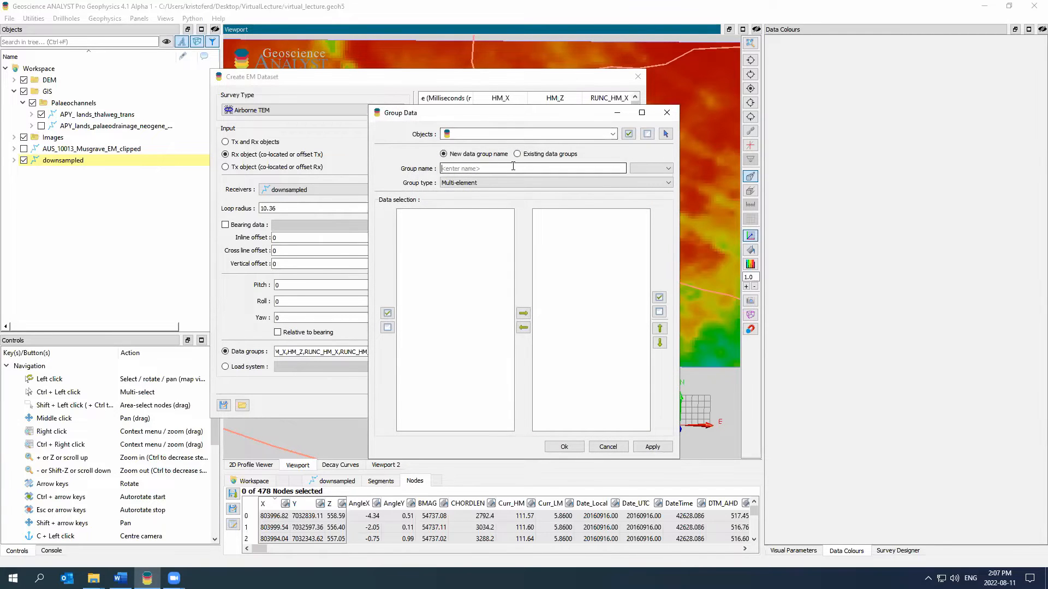
type("HMZ_later")
left_click(602, 134)
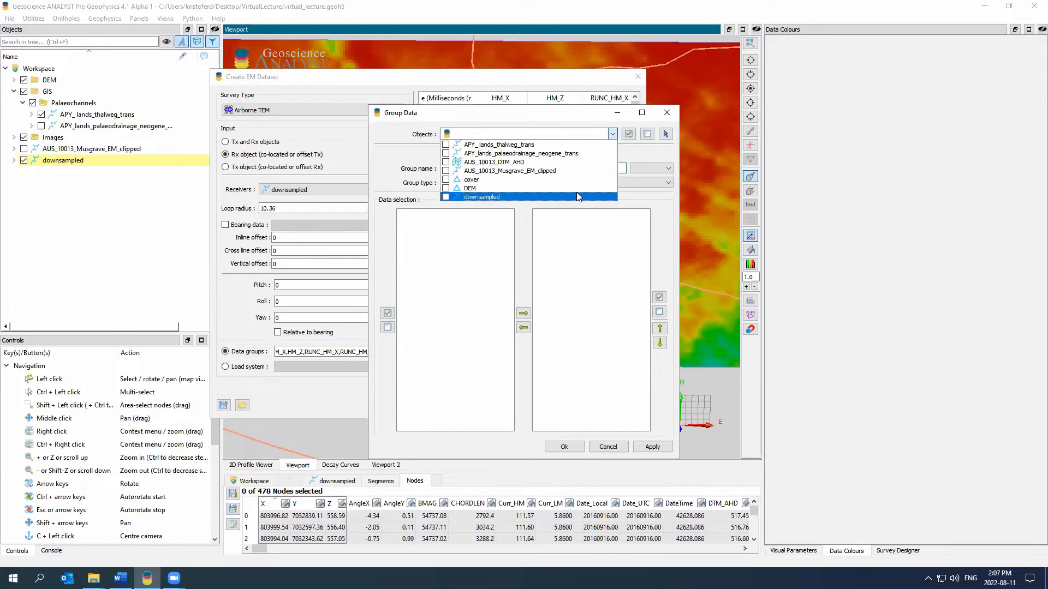
left_click(576, 195)
Add channels HM_Z[13] through HM_Z[38] to the HMZ_later group and create it.
left_click(507, 222)
scroll(468, 335, "down", 16)
scroll(467, 334, "down", 2)
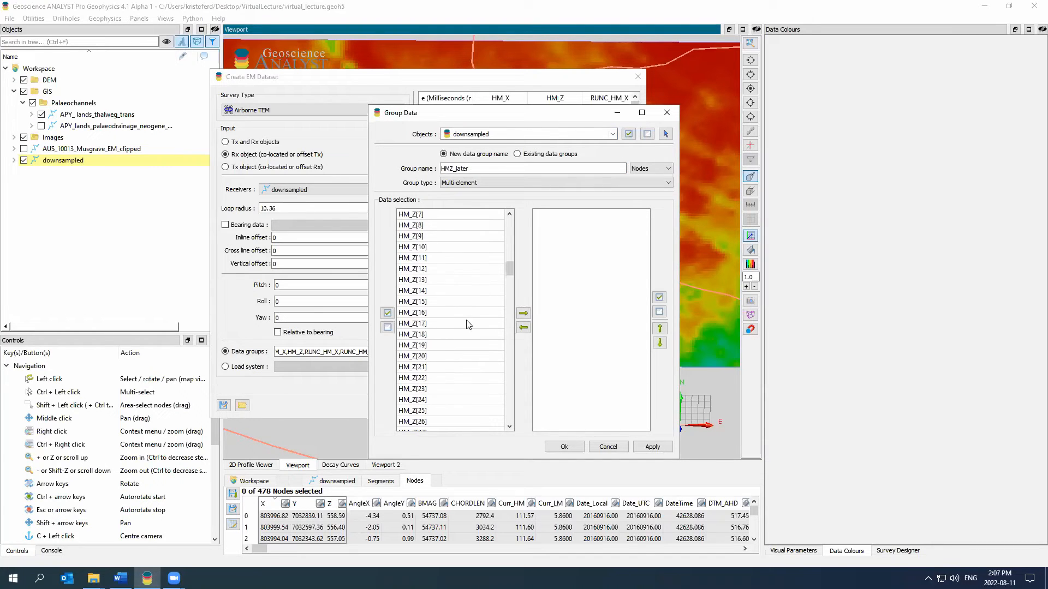
left_click(452, 351)
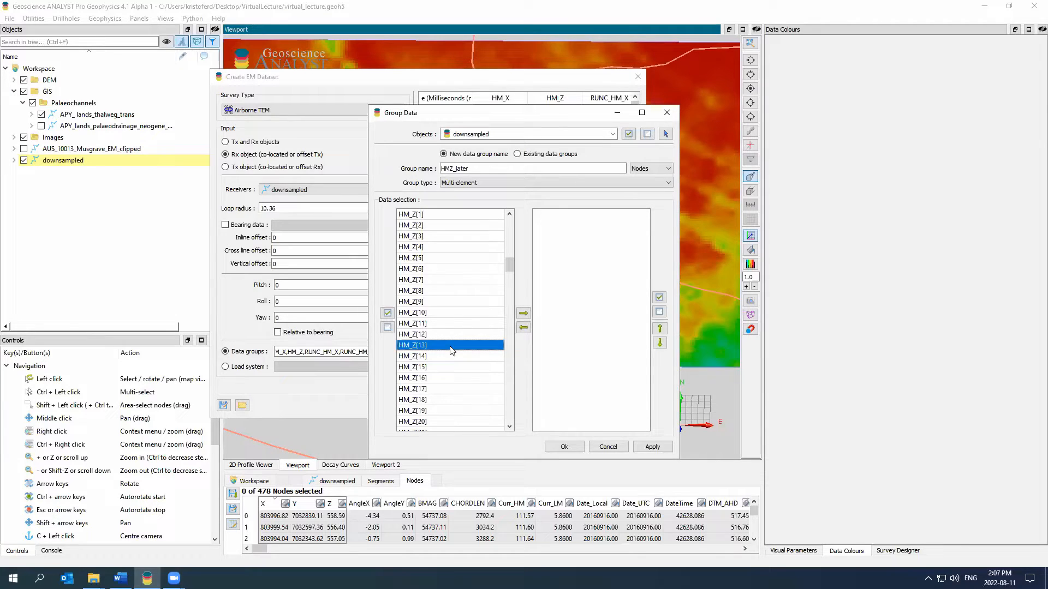
scroll(451, 350, "down", 7)
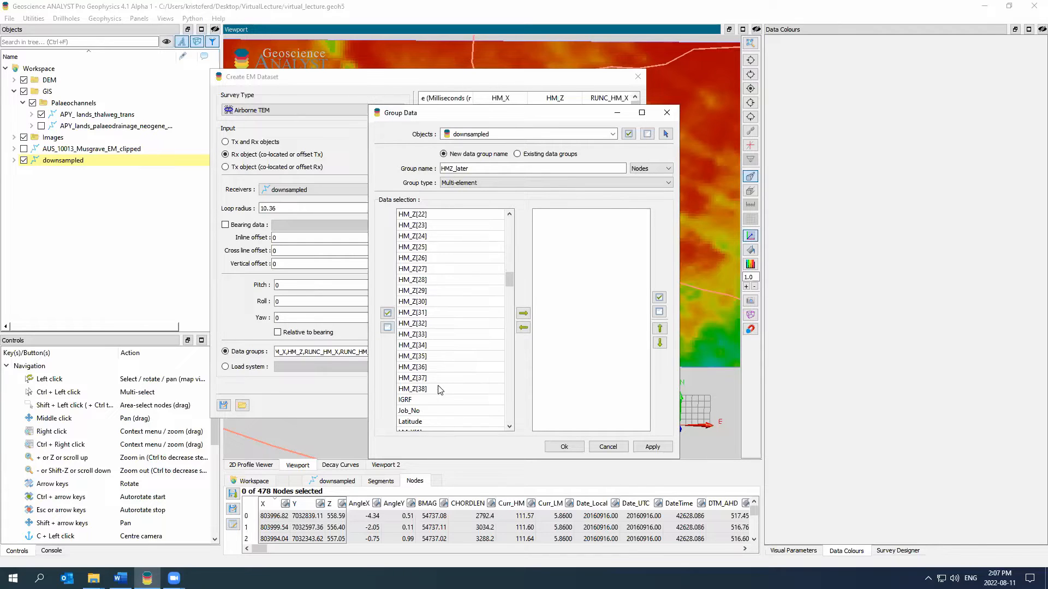
left_click(439, 389, "shift")
left_click(523, 313)
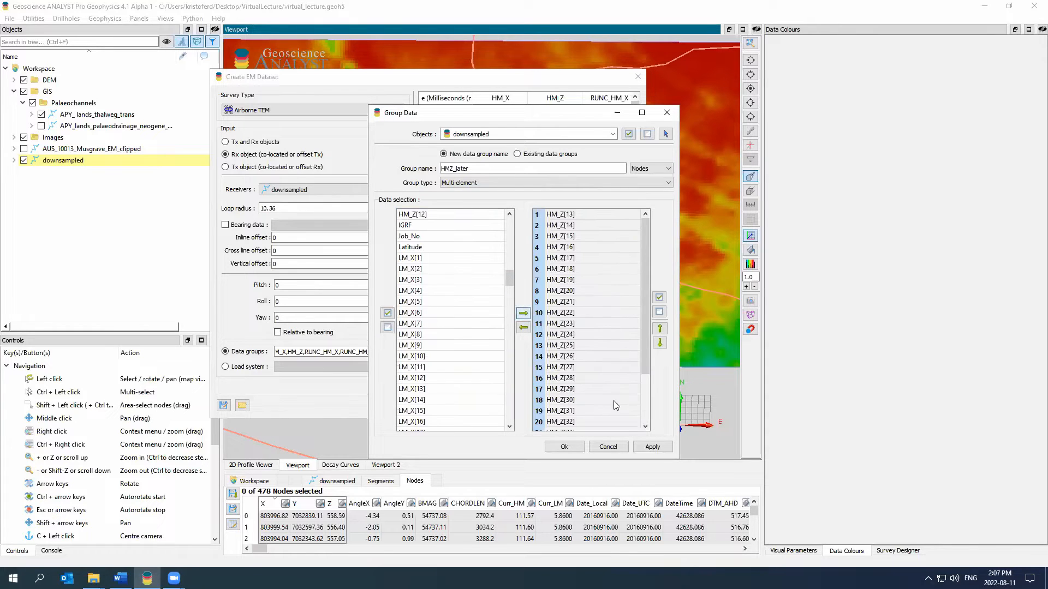
left_click(653, 447)
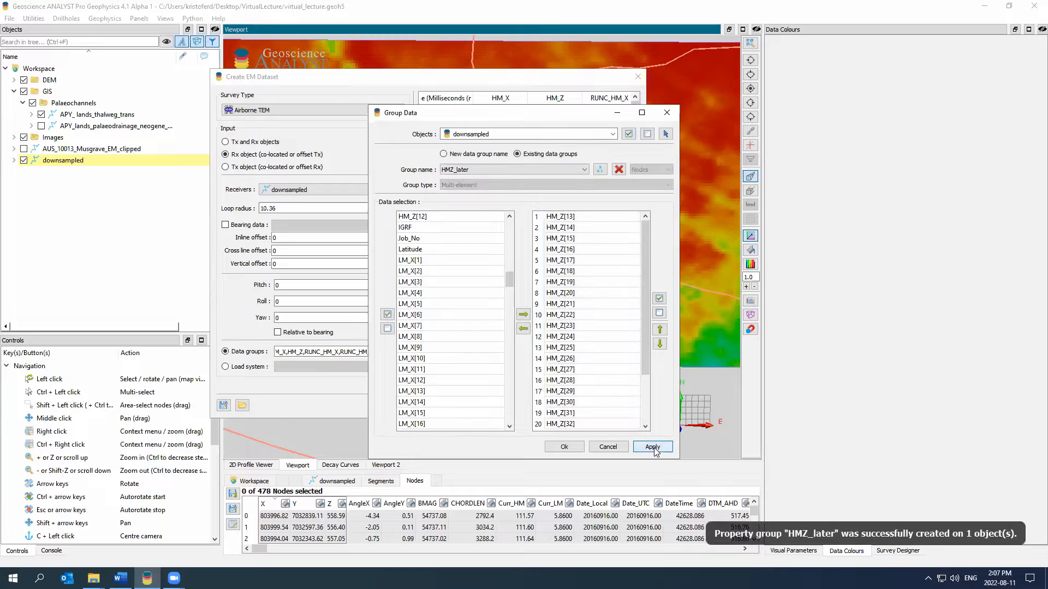
Expand the downsampled curve to locate the HMZ_later group and close the Group Data dialog.
left_click(14, 160)
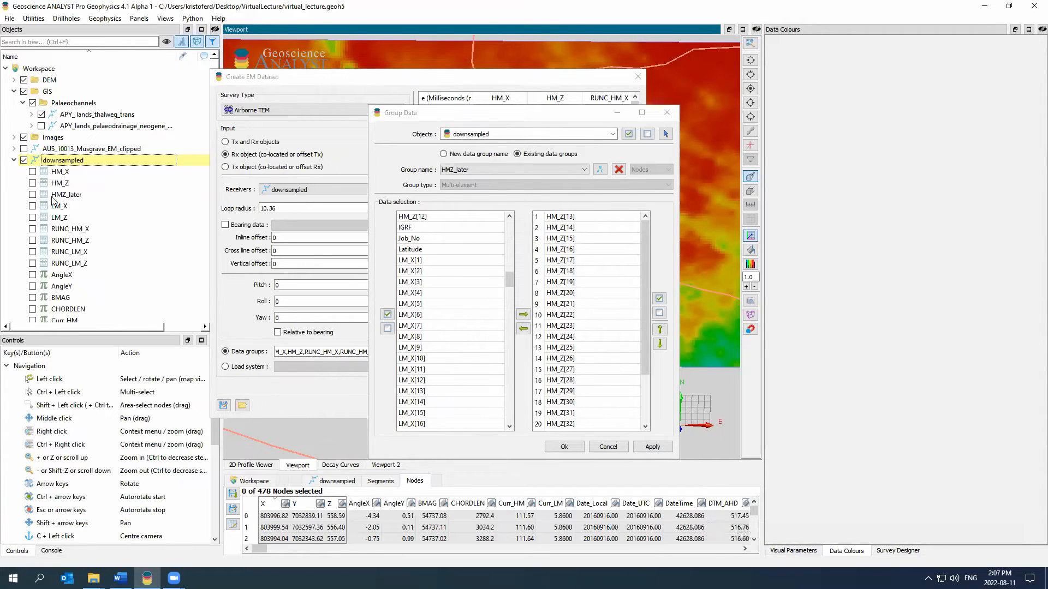
left_click(32, 195)
left_click(666, 113)
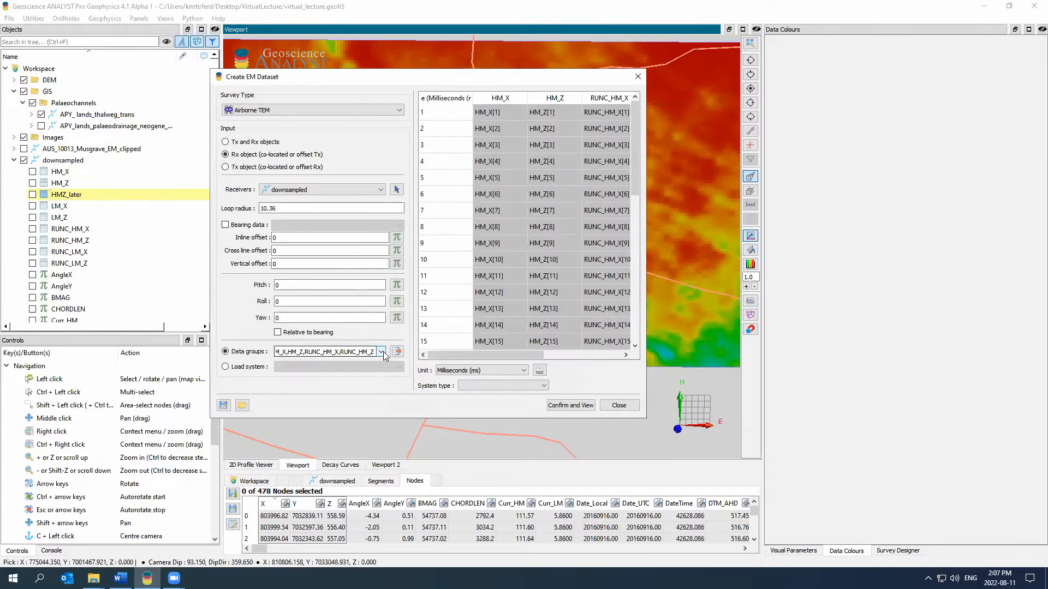
Use only HMZ_later as the EM dataset's data group, deselecting HM_X, HM_Z, RUNC_HM_X and RUNC_HM_Z.
left_click(382, 353)
left_click(288, 361)
left_click(281, 367)
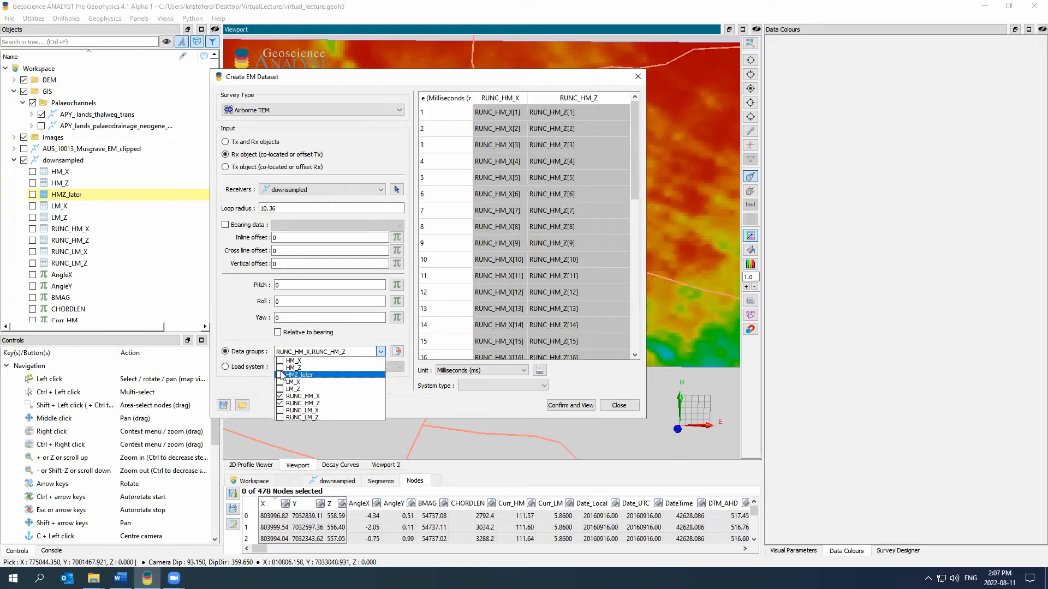
left_click(280, 374)
left_click(280, 396)
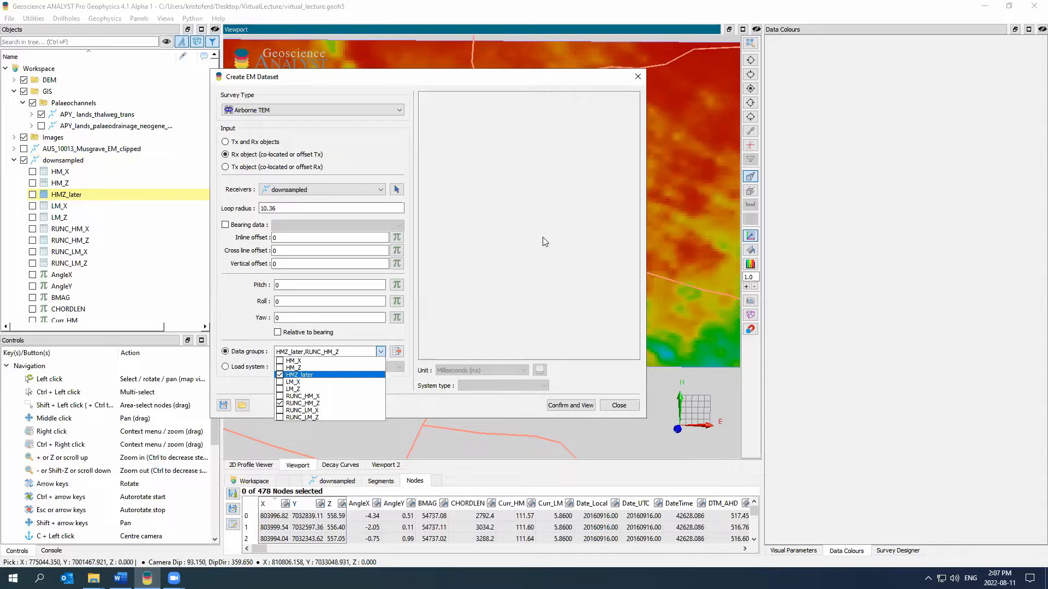
left_click(304, 405)
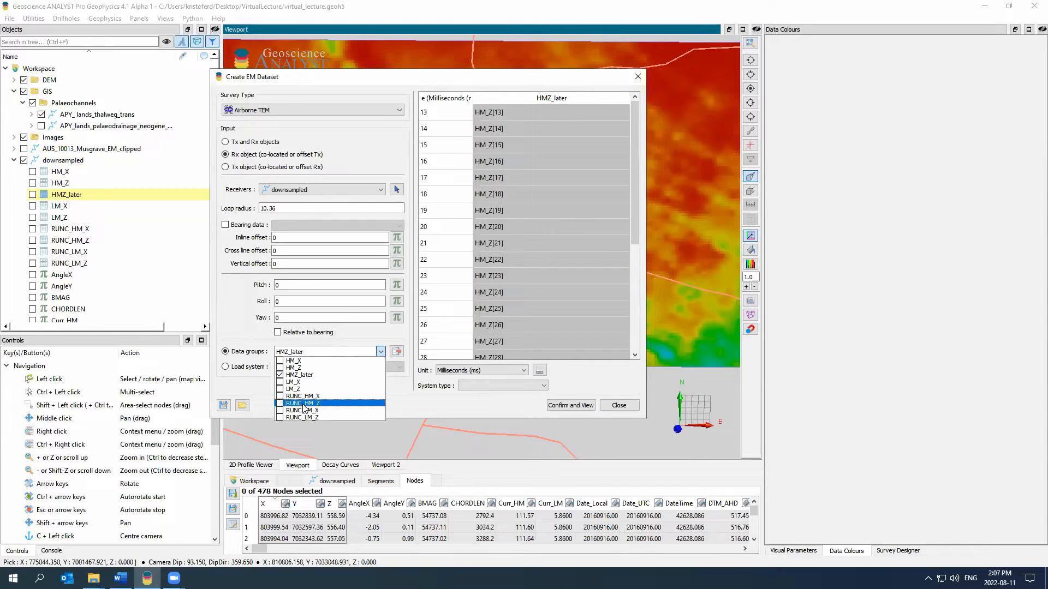
left_click(412, 389)
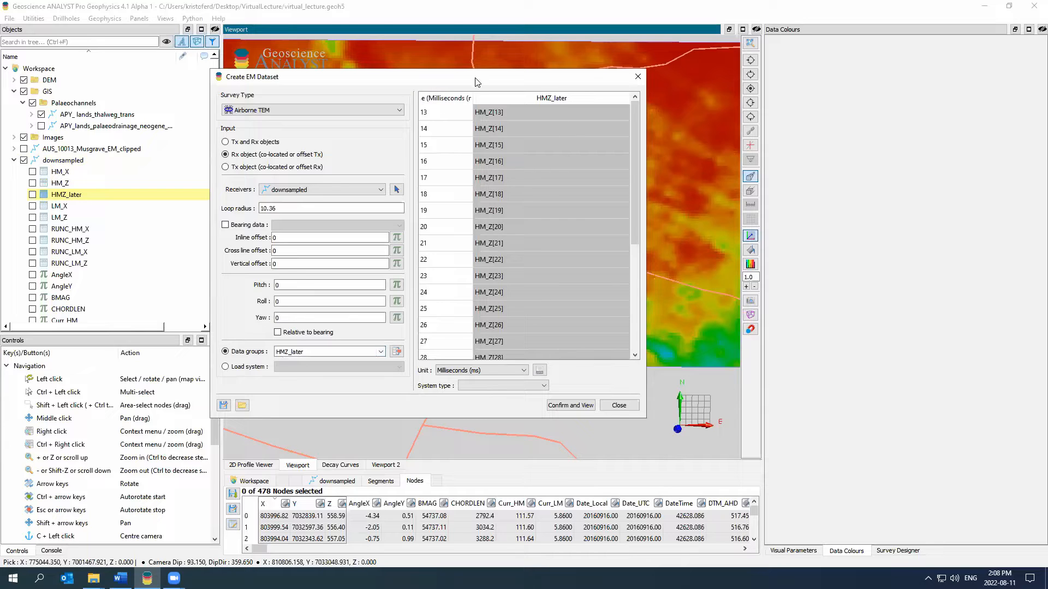
Widen the time column and load the HMZ_later channel times from the SkyTEM_Musgraves_HM_25Hz_us_nonull Maxwell channel file.
left_click_drag(473, 98, 500, 99)
left_click(473, 112)
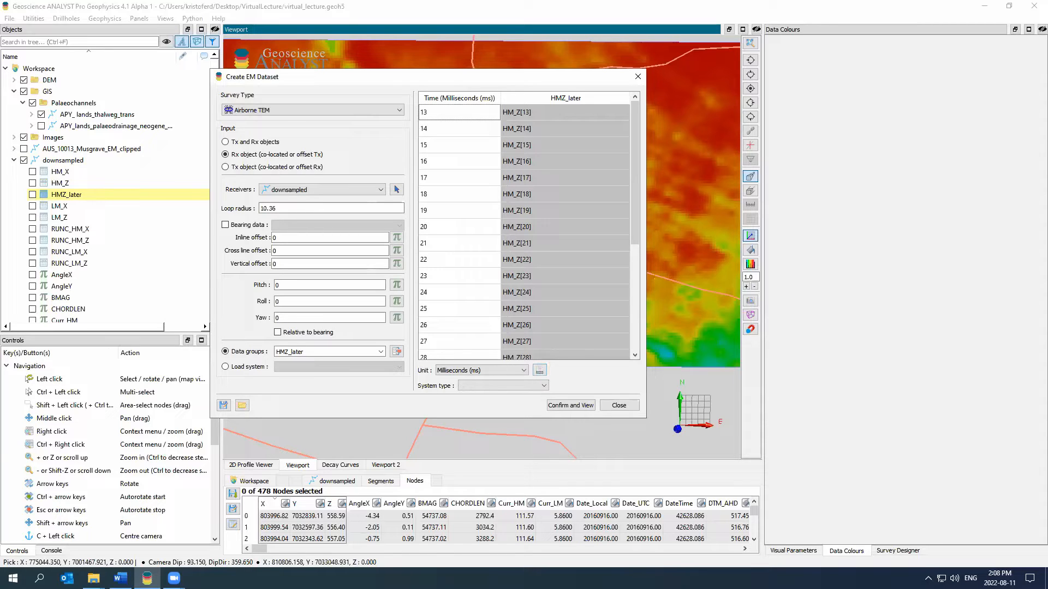
left_click(539, 371)
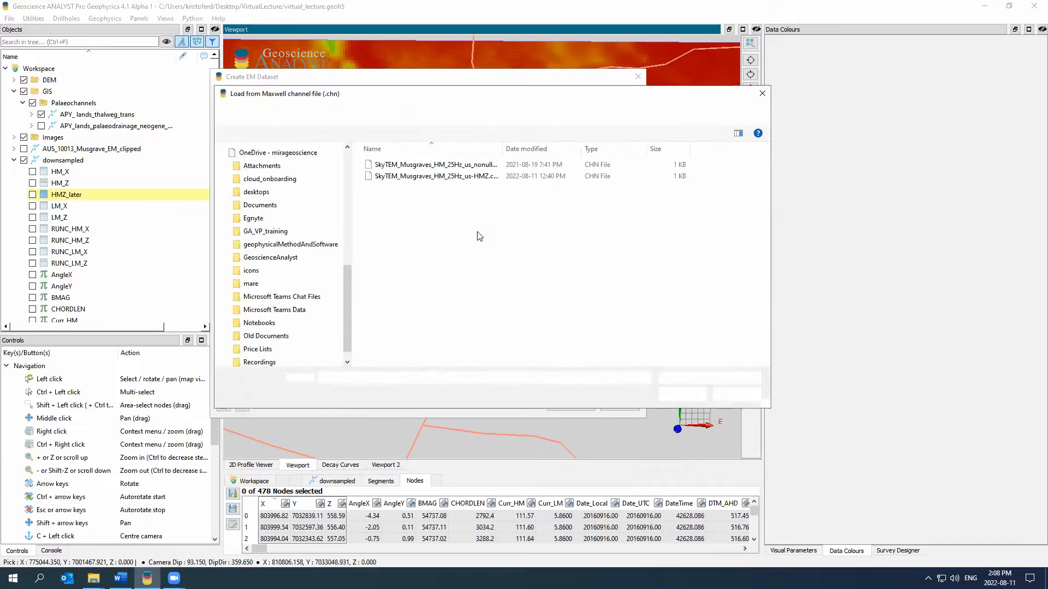
left_click(456, 165)
left_click(679, 394)
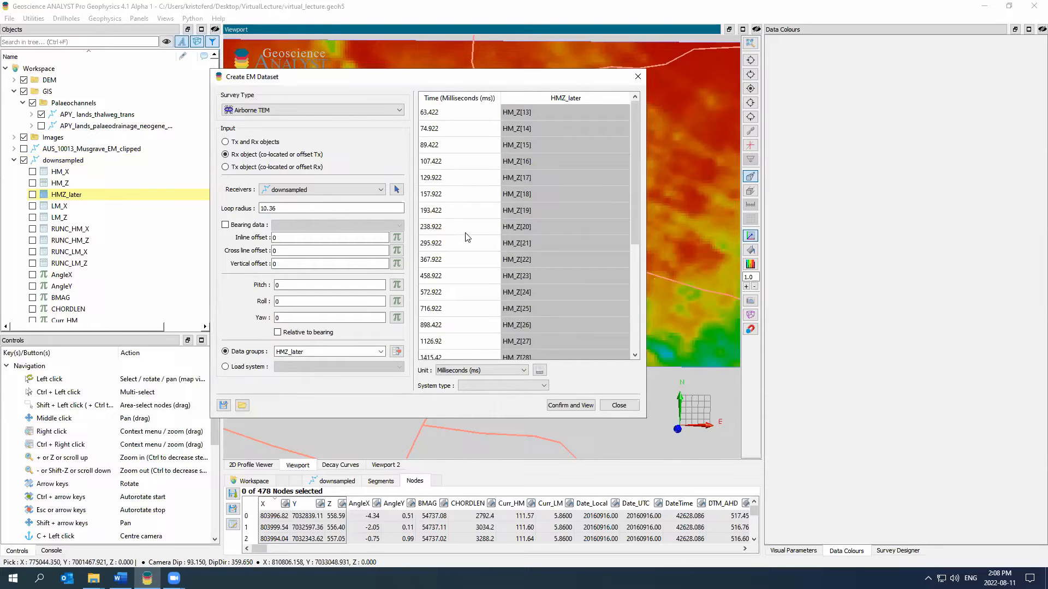
Choose Milliseconds (ms) as the channel time unit and create the airborne TEM dataset.
left_click(452, 373)
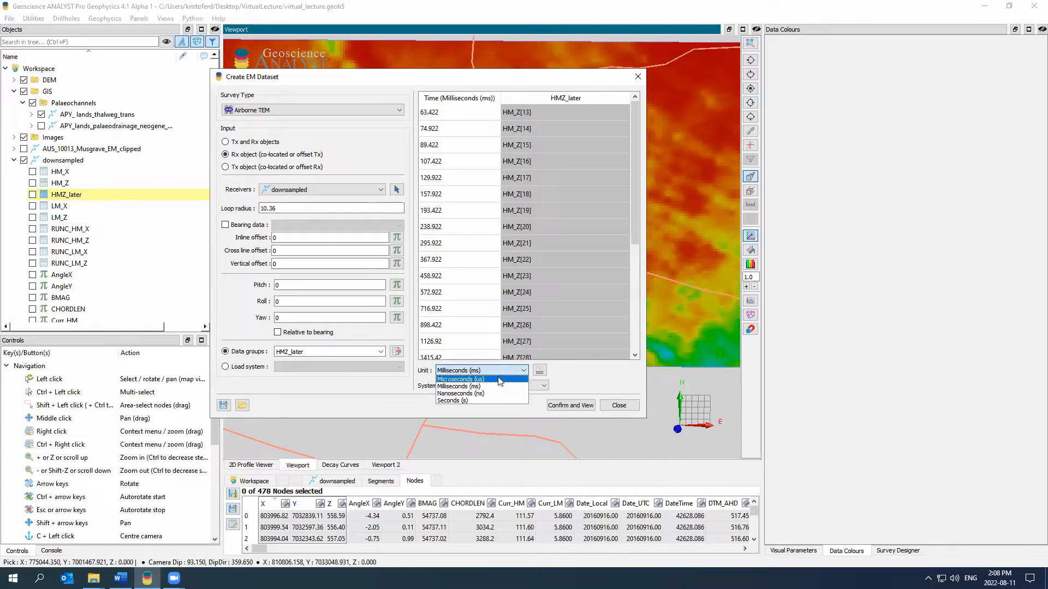
left_click(511, 386)
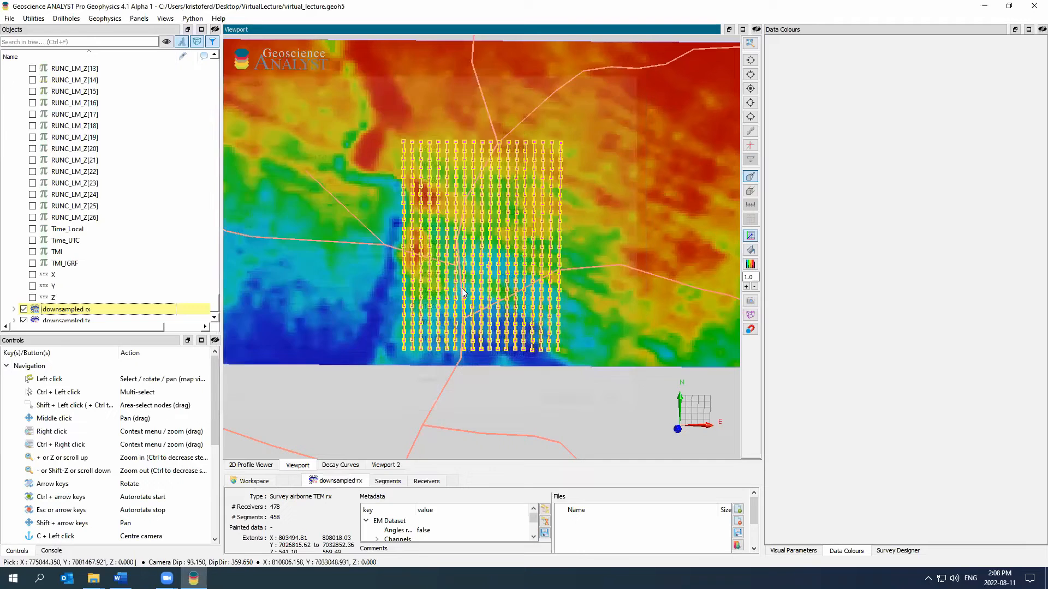
Collapse the downsampled curve's data in the object tree and select the downsampled rx survey.
scroll(46, 109, "up", 10)
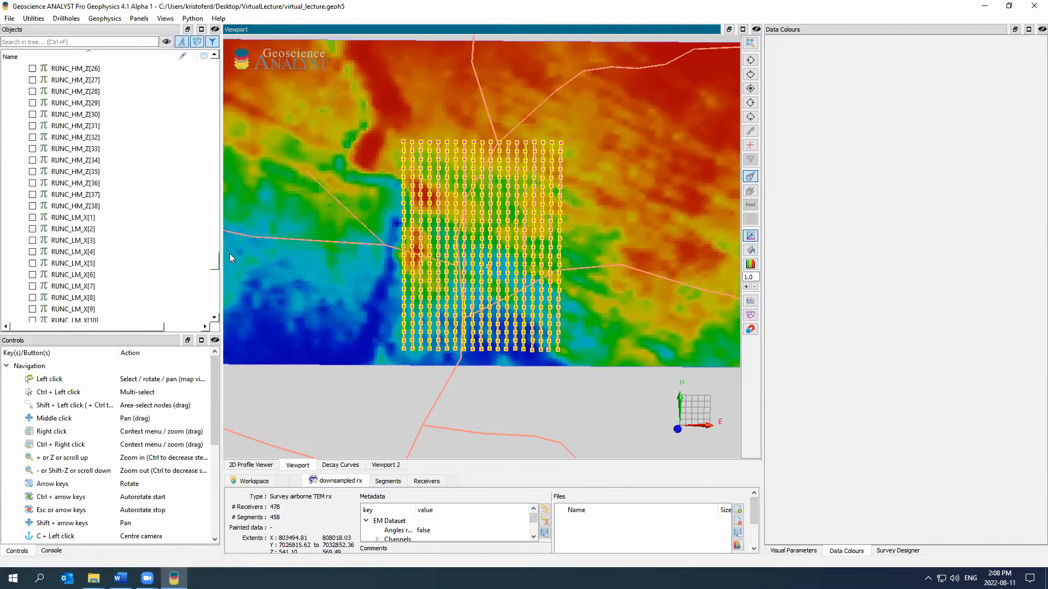
scroll(215, 261, "up", 10)
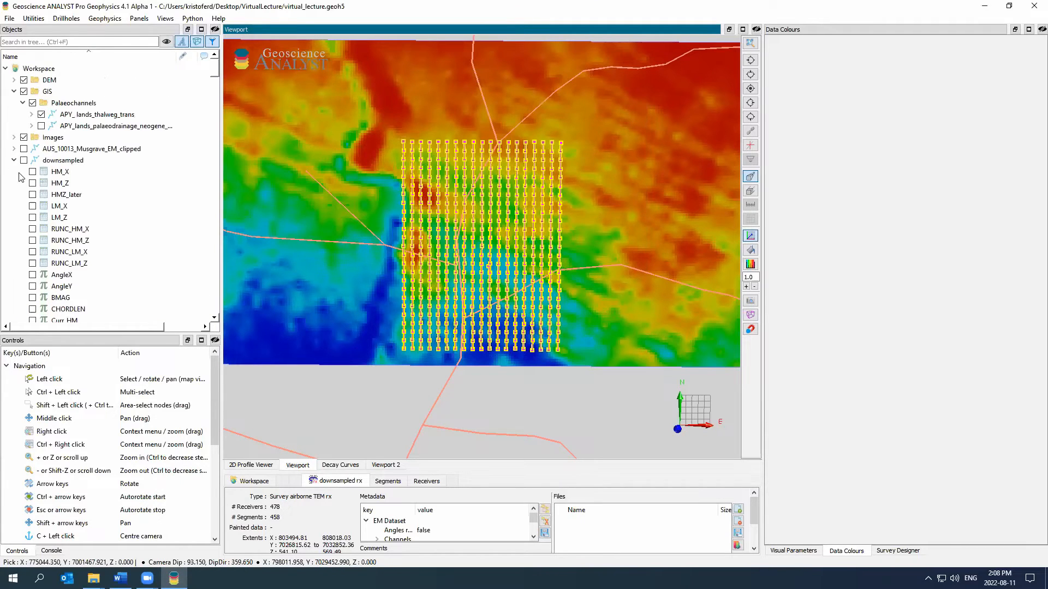
left_click(14, 160)
left_click(67, 183)
left_click(70, 172)
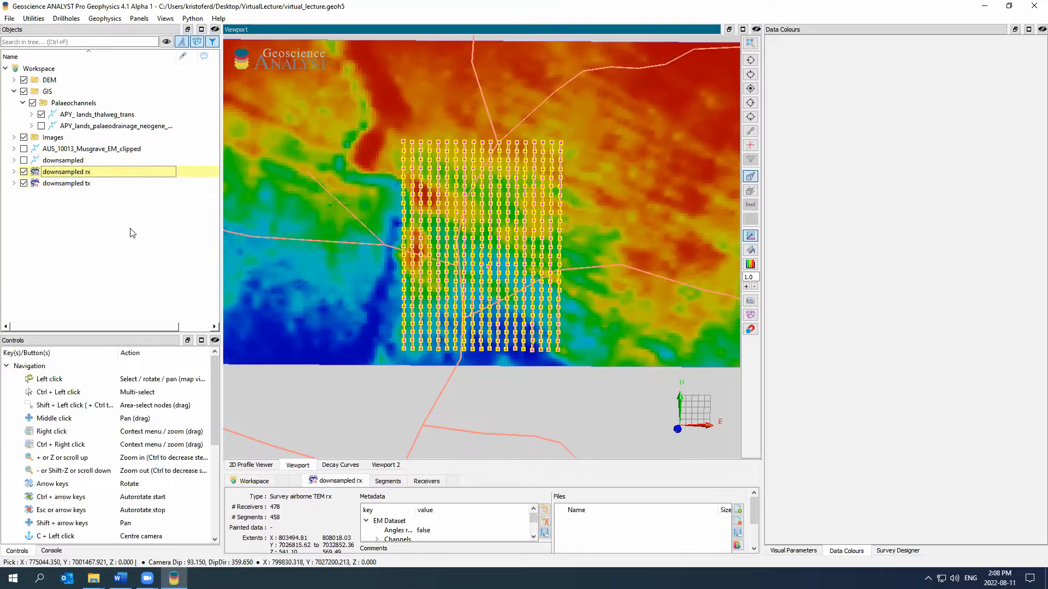
Enlarge the metadata view of downsampled rx and examine its EM dataset parameters, channels and property groups.
left_click_drag(494, 470, 480, 326)
left_click_drag(437, 491, 438, 532)
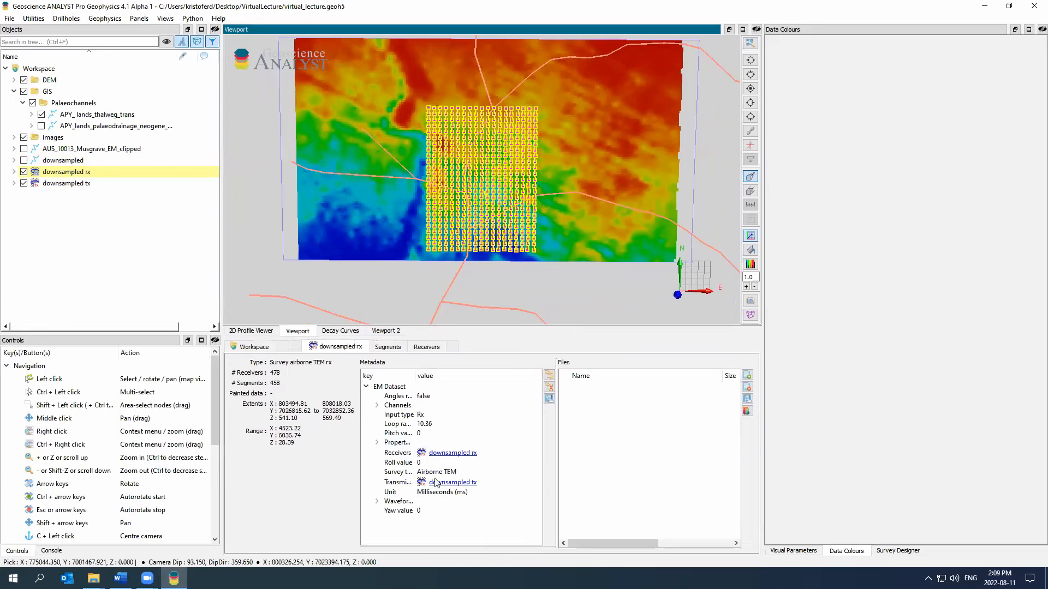
left_click_drag(413, 374, 452, 376)
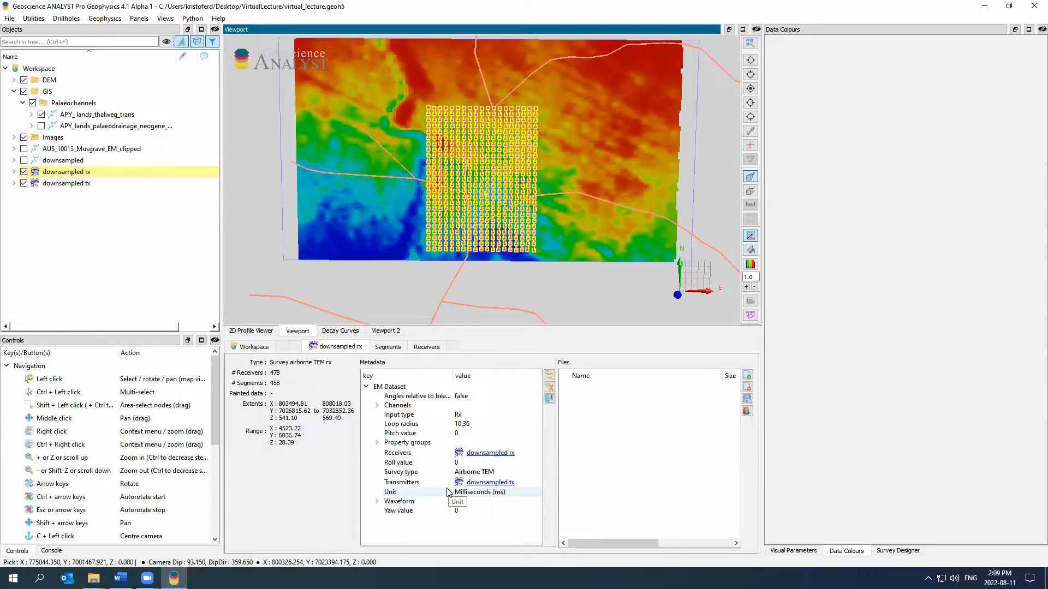
left_click(377, 405)
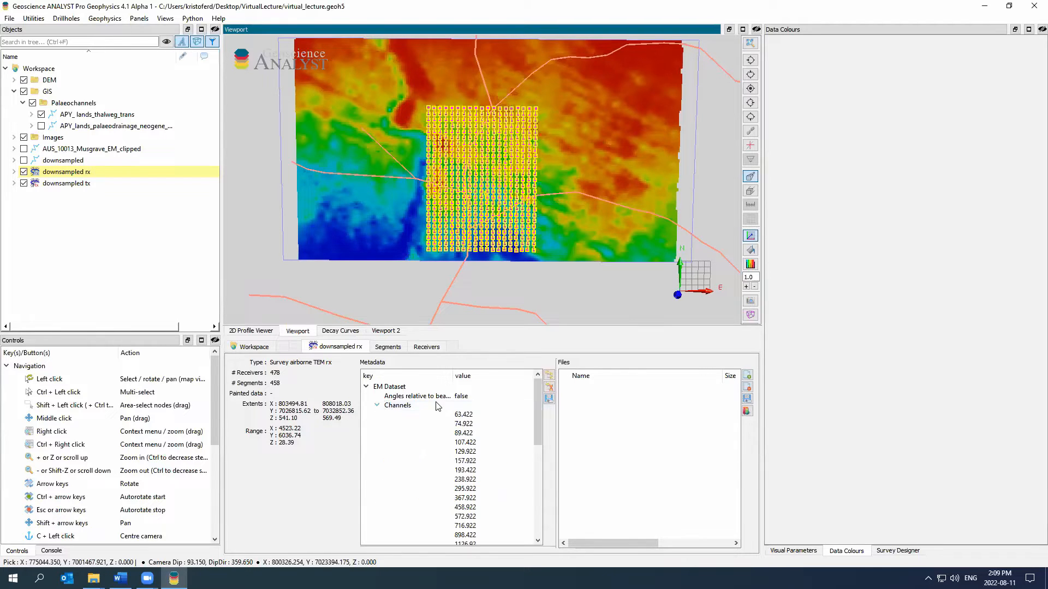
left_click(377, 405)
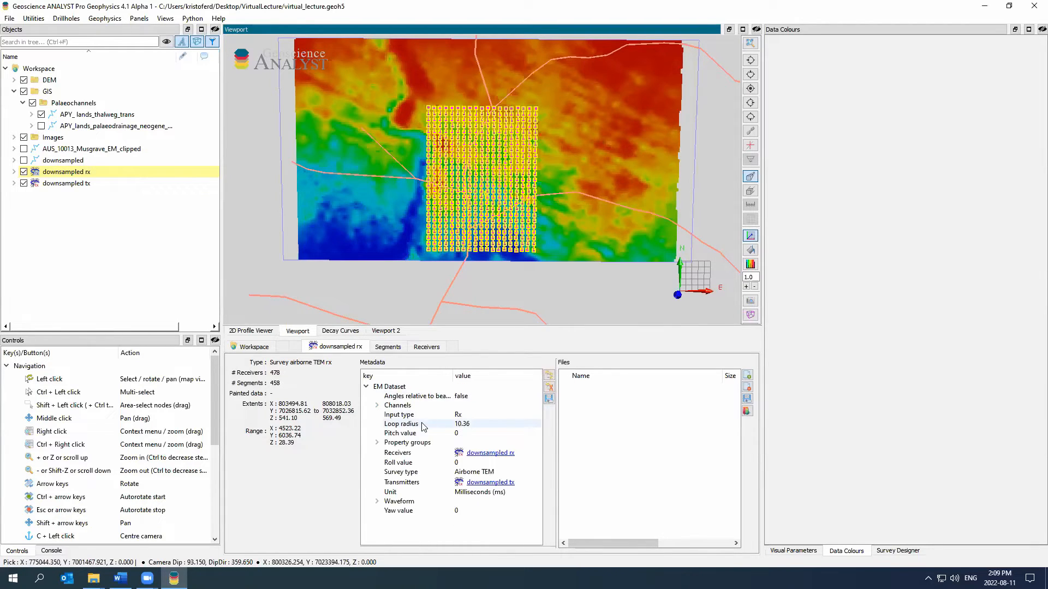
left_click(377, 443)
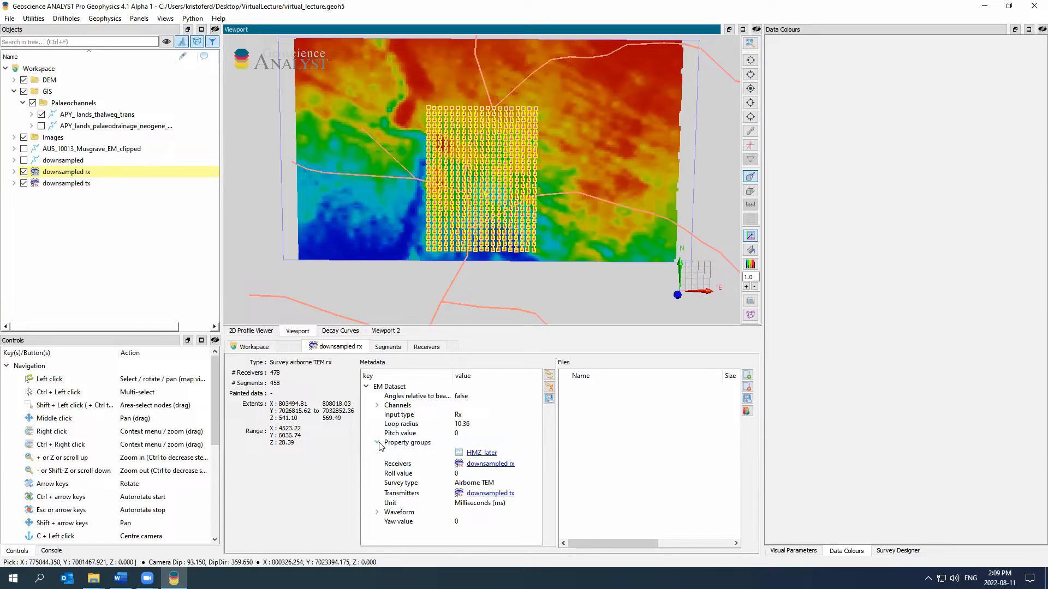
left_click(377, 443)
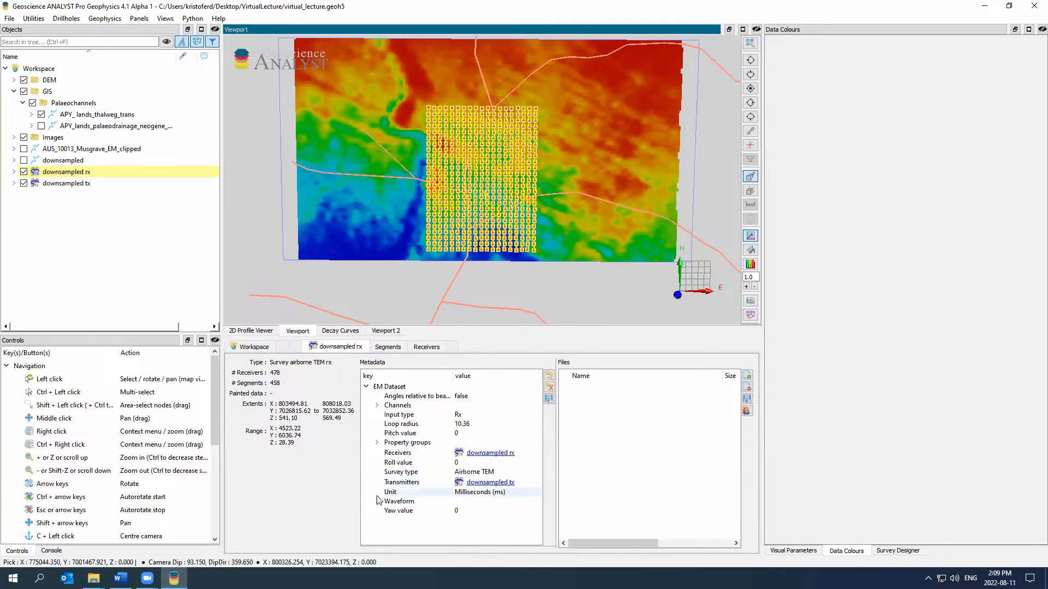
Change the channel units of downsampled rx to Microseconds (us), leaving the channel values as they are.
right_click(75, 174)
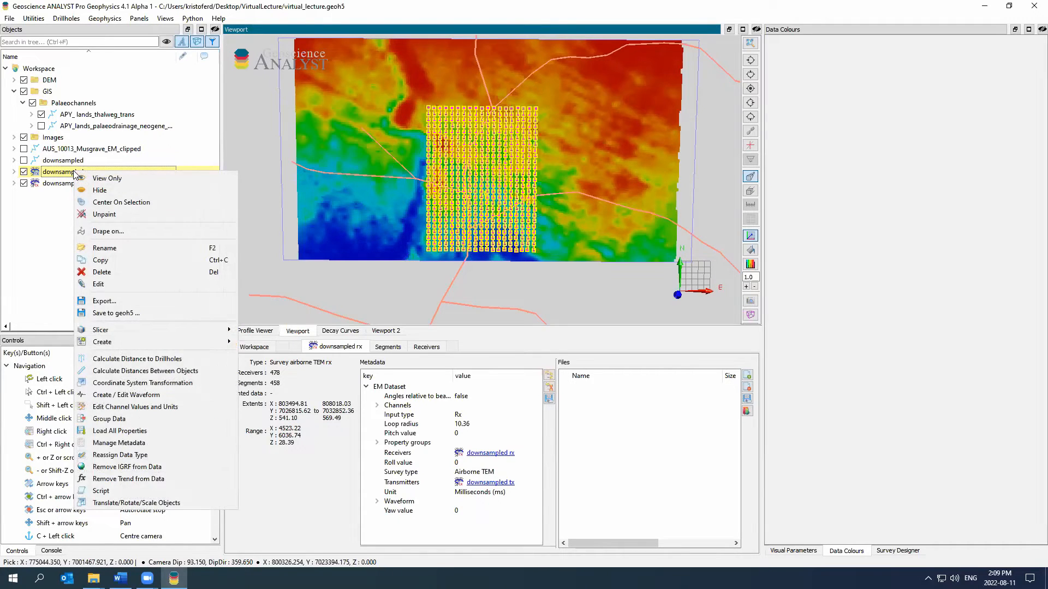
left_click(121, 411)
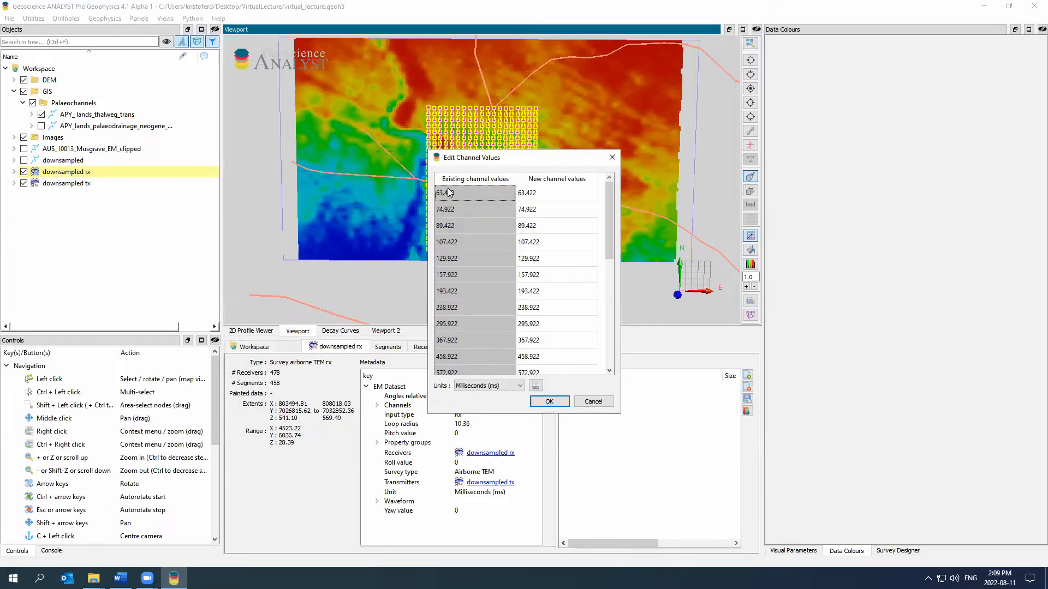
left_click_drag(496, 162, 320, 166)
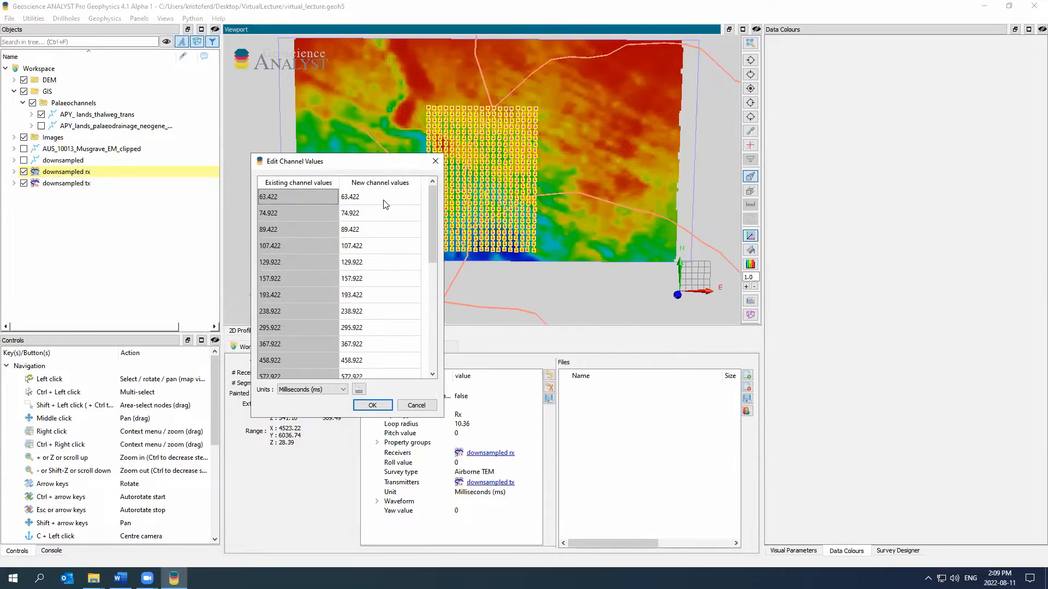
left_click(370, 269)
left_click(326, 390)
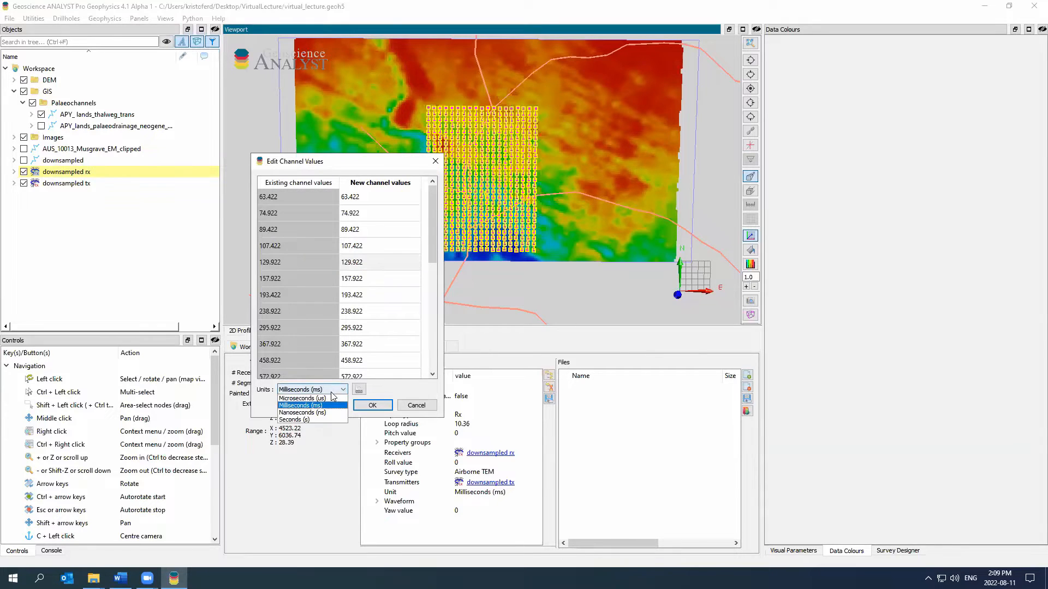
left_click(330, 398)
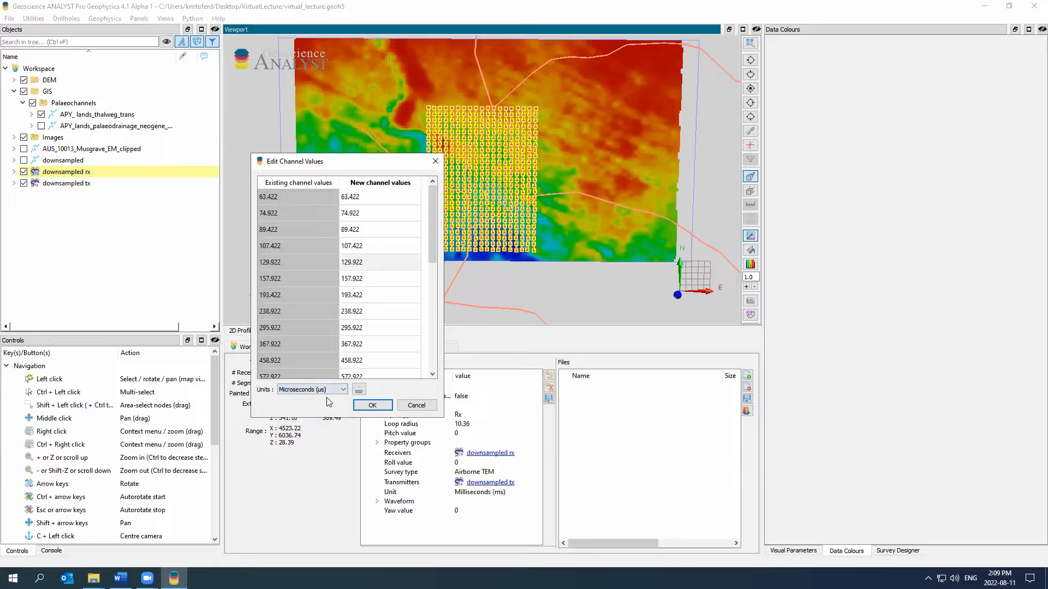
left_click(372, 406)
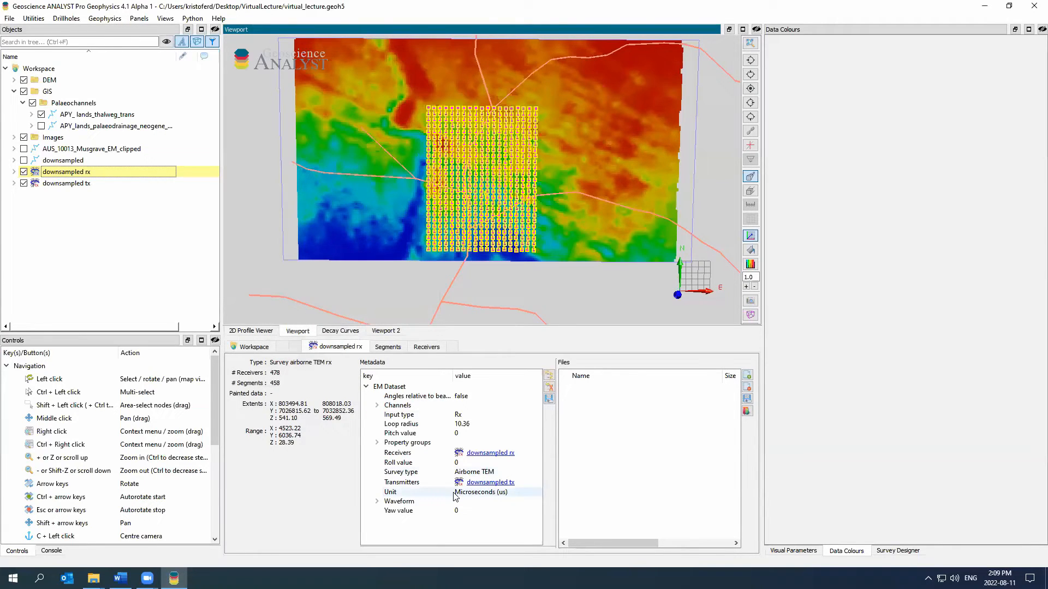
Open the waveform editor for downsampled rx and try a timing mark of 7.593 ms before restoring 8.593 ms.
right_click(87, 173)
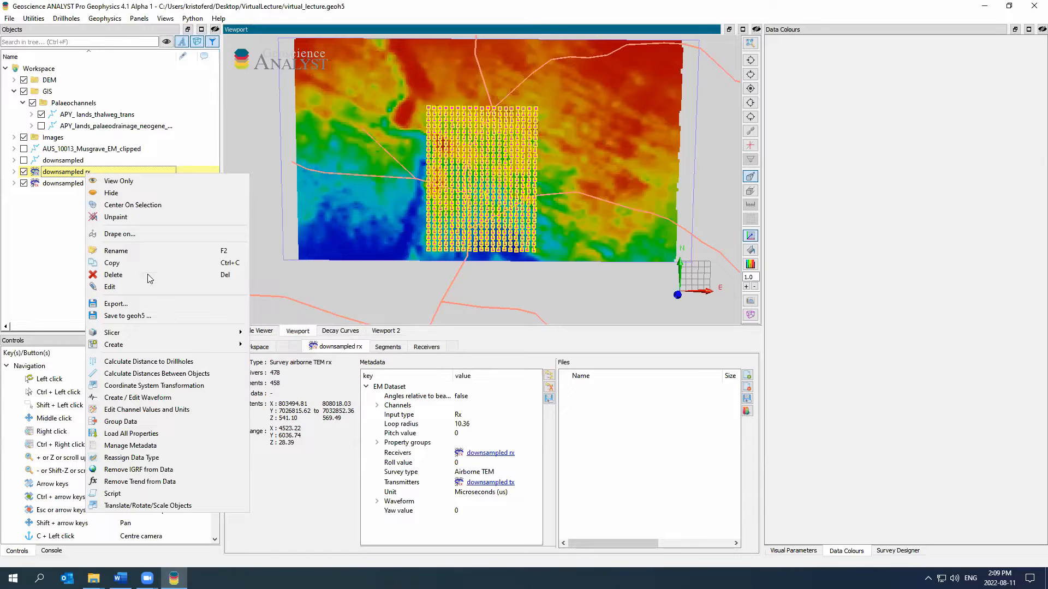
left_click(181, 402)
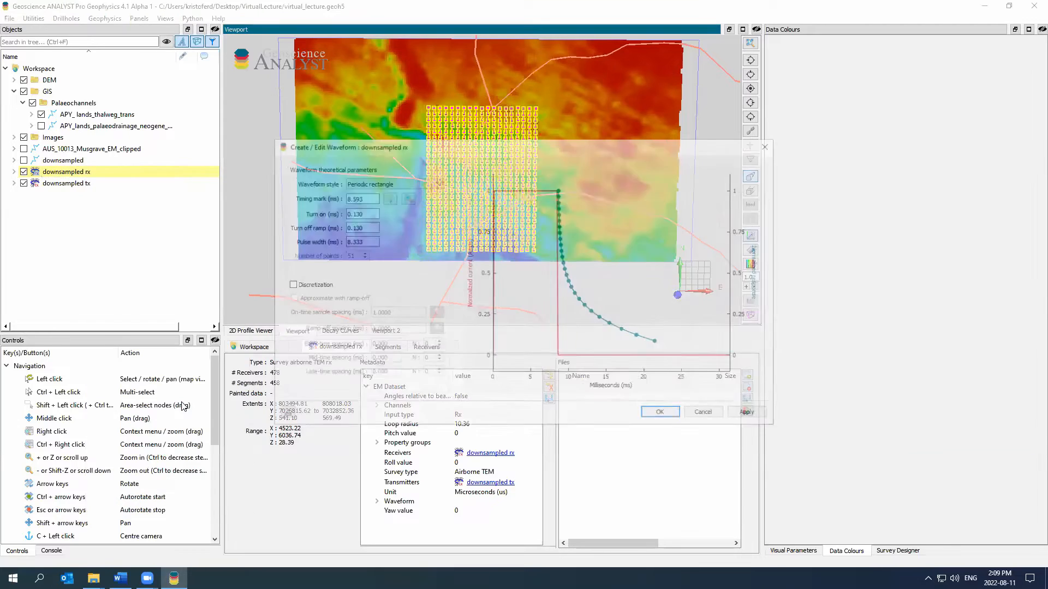
left_click_drag(454, 149, 394, 143)
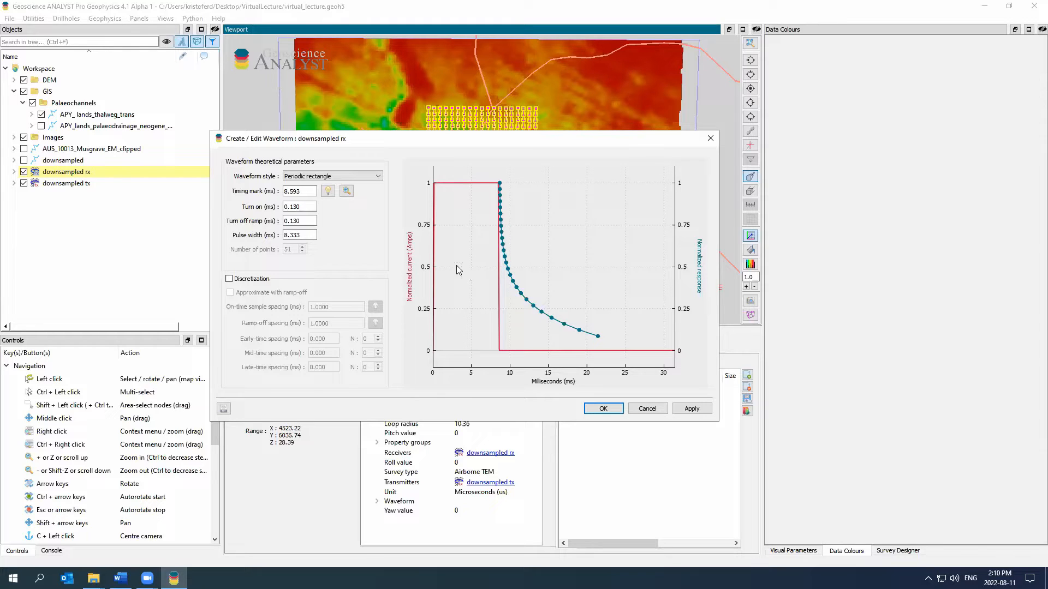
scroll(304, 194, "down", 1)
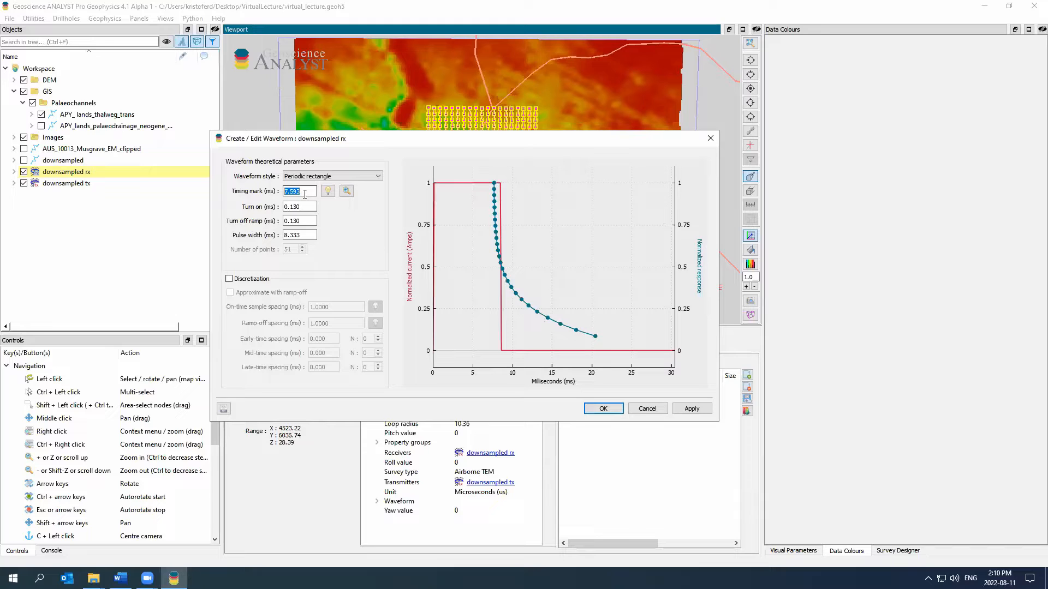
scroll(305, 194, "up", 1)
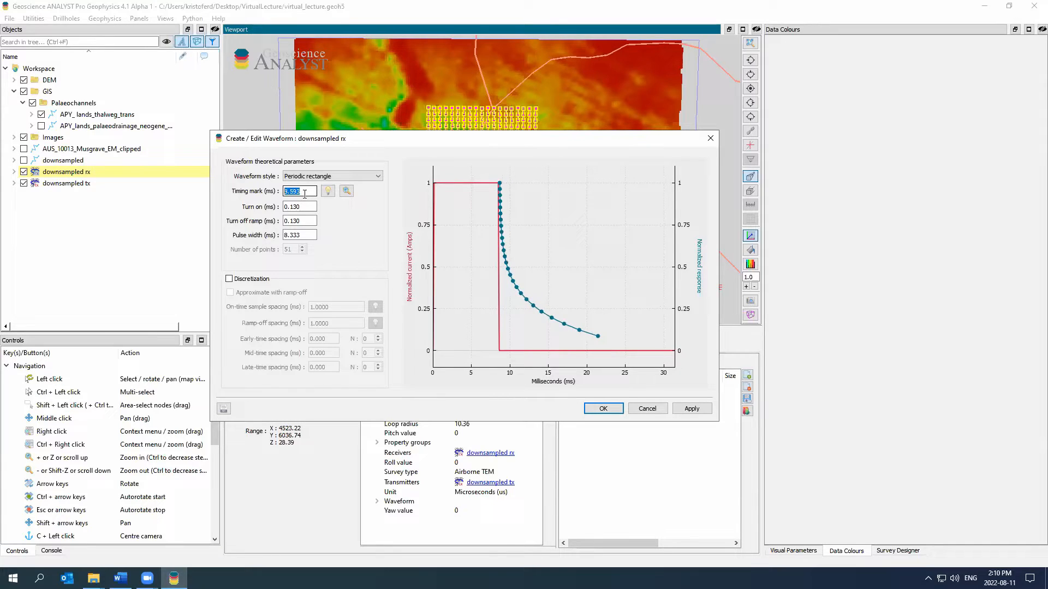
Import the transmitter waveform from HM.wvf with its time units set to Seconds (s).
left_click(225, 412)
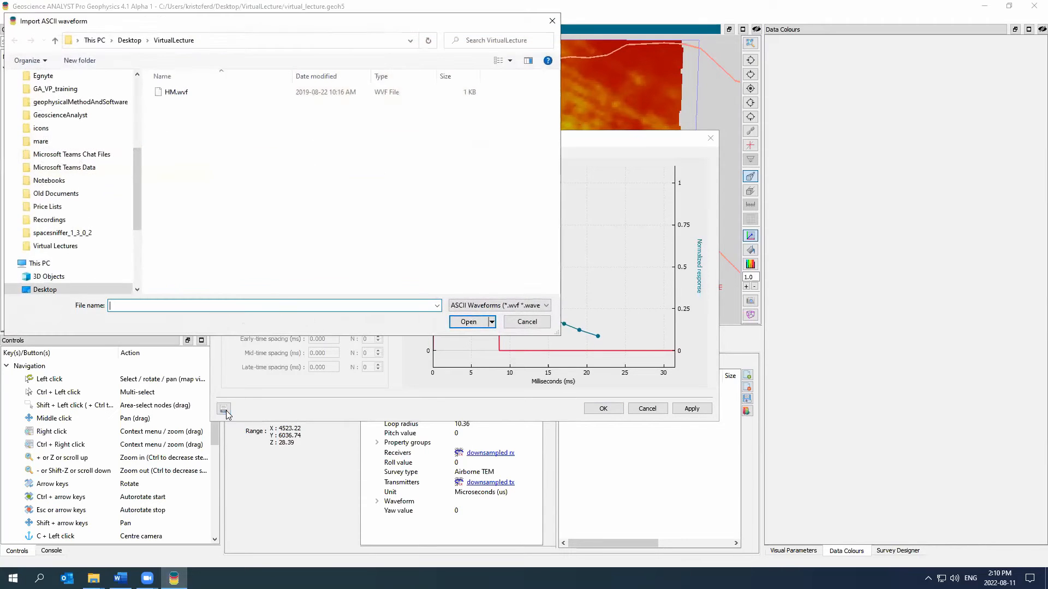
left_click(217, 97)
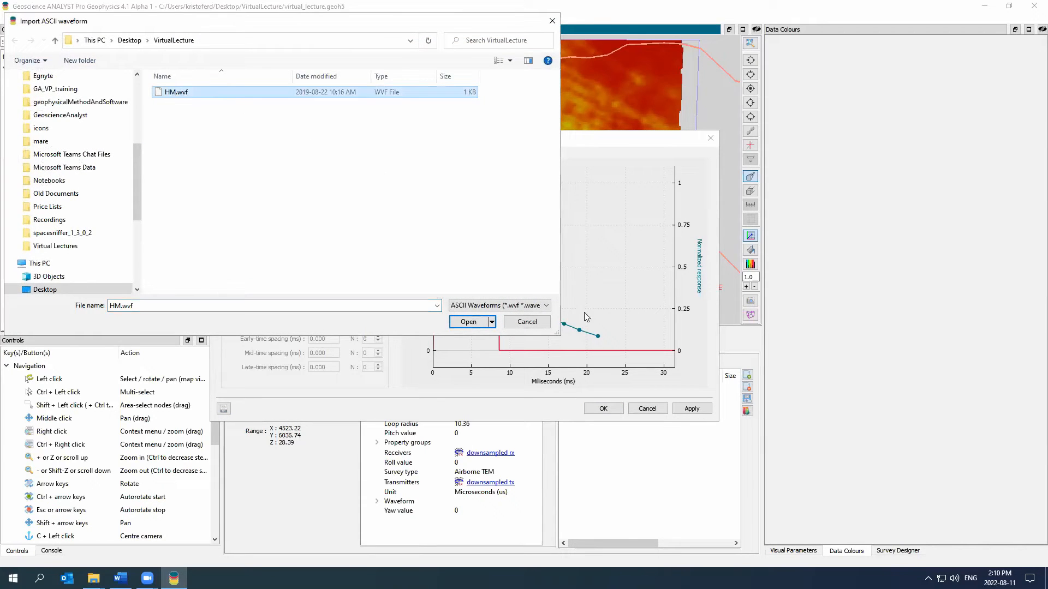
left_click(467, 322)
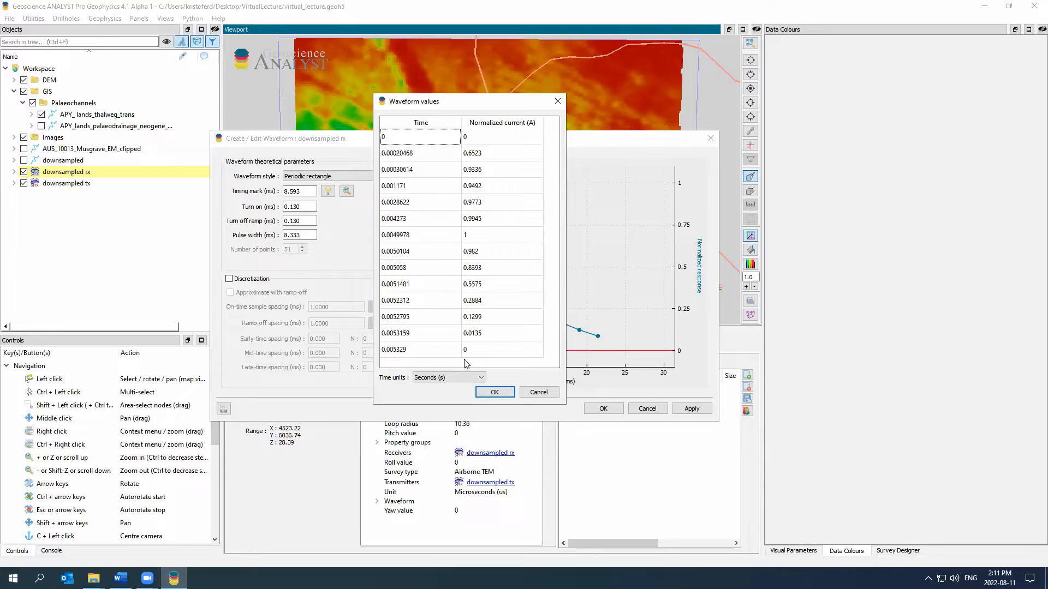
left_click(422, 379)
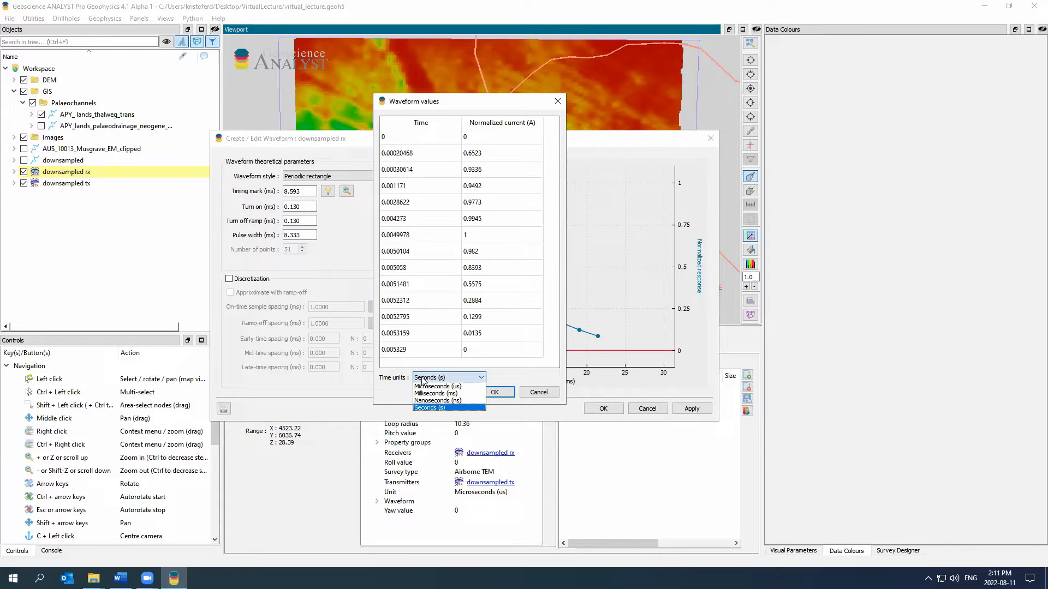
left_click(532, 380)
left_click(494, 392)
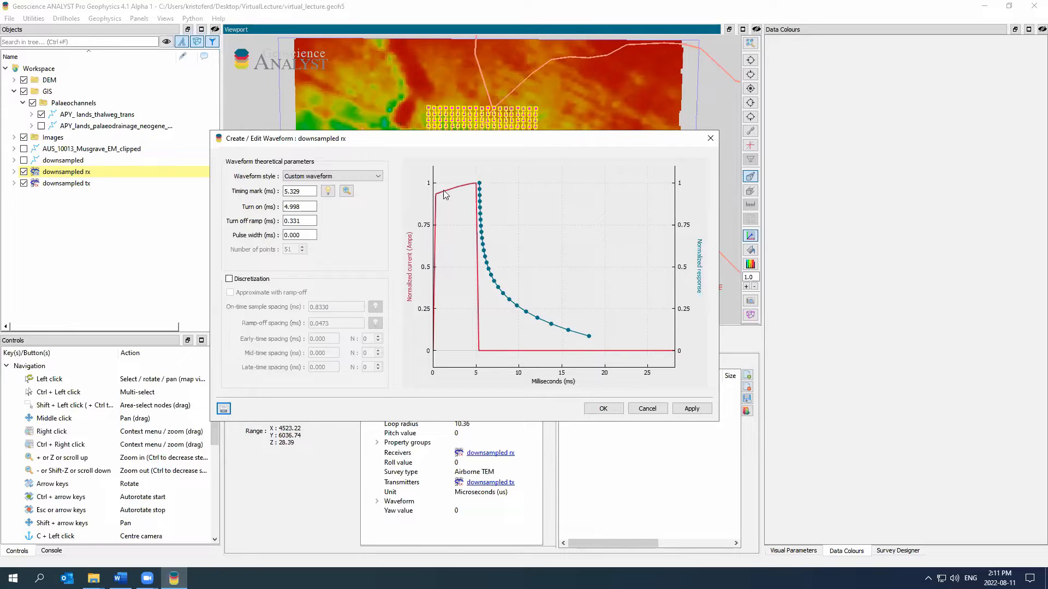
Try the Half sine waveform style with a 14 ms pulse width, and switch back to the Custom waveform.
left_click(344, 176)
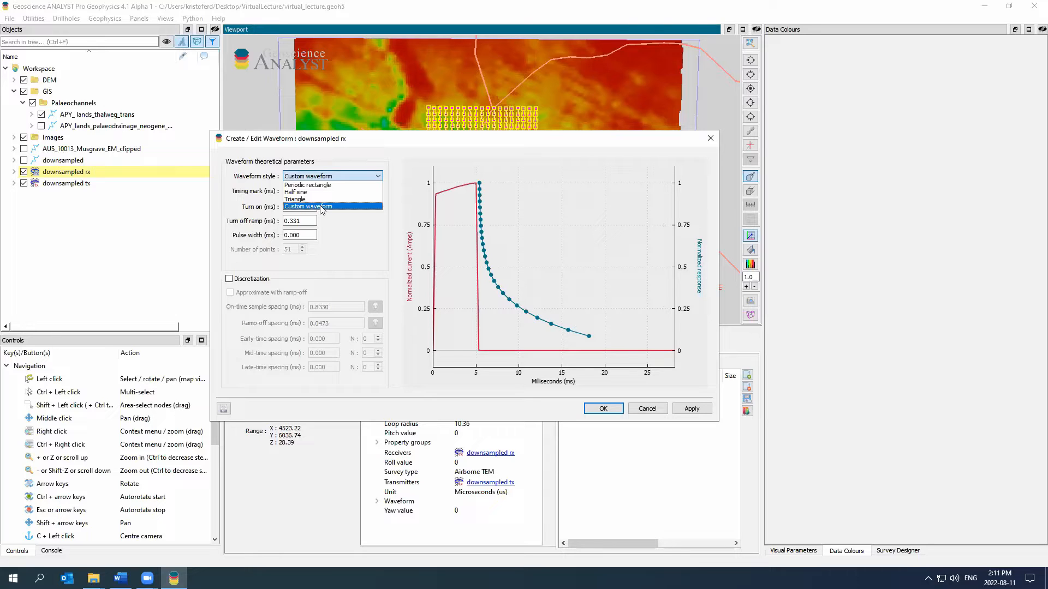
left_click(327, 192)
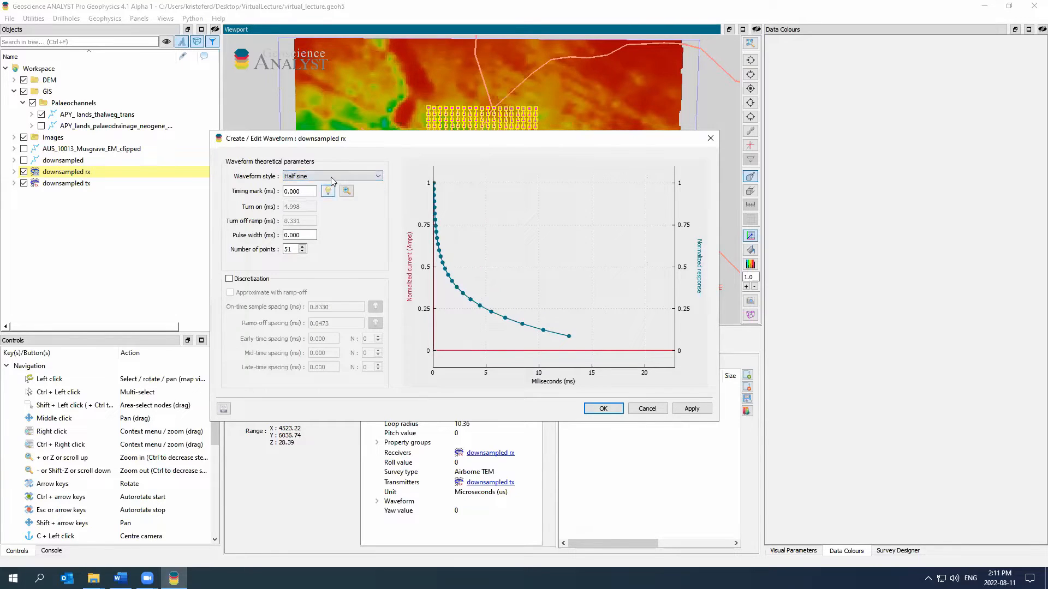
scroll(301, 235, "up", 10)
scroll(301, 235, "up", 4)
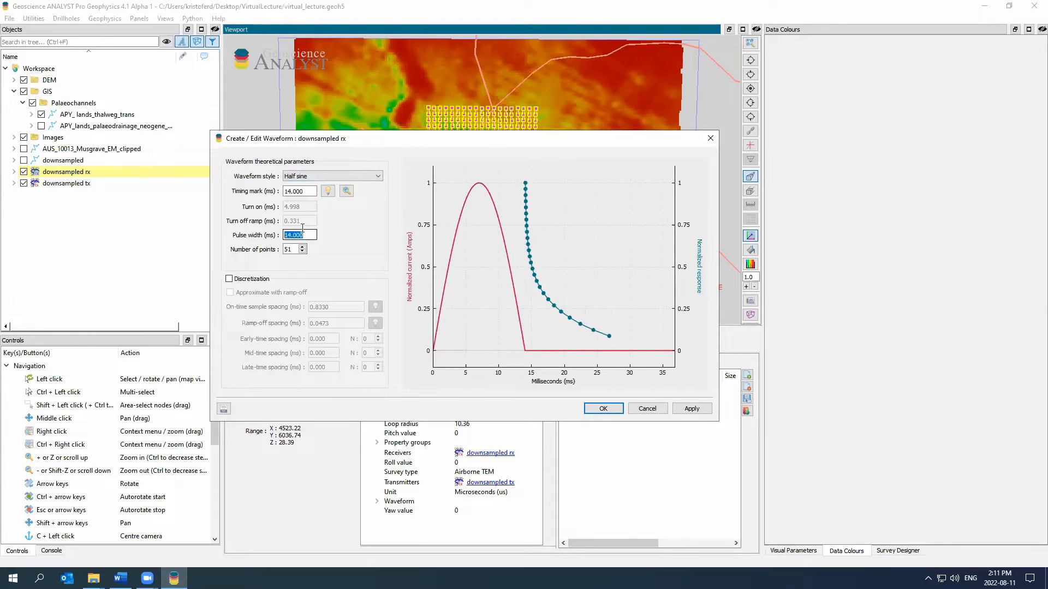
left_click(319, 176)
left_click(319, 206)
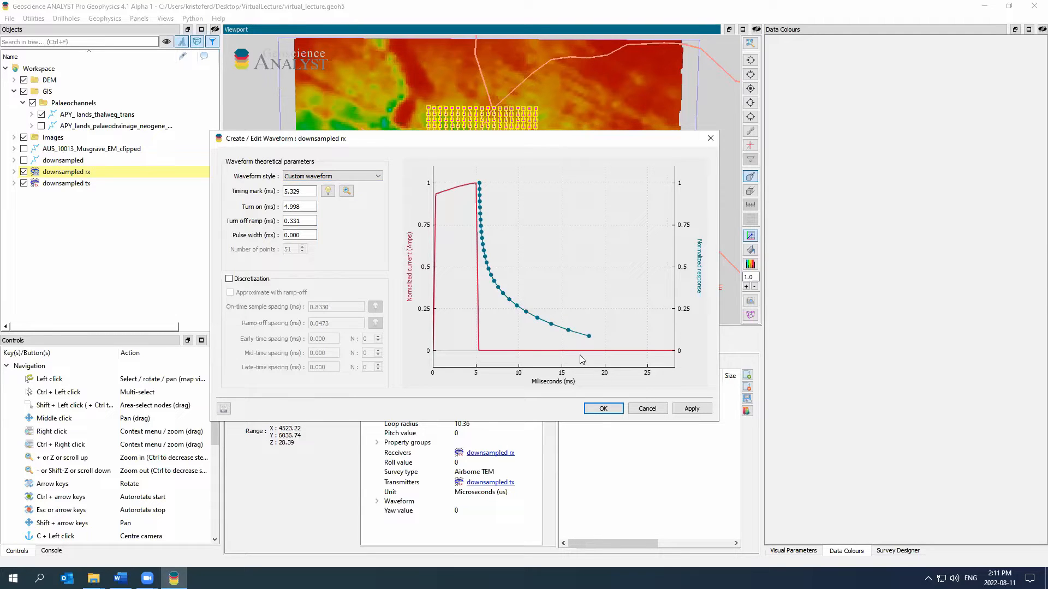
Save the custom waveform and examine its discretization points and timing mark in the downsampled rx metadata.
left_click(591, 412)
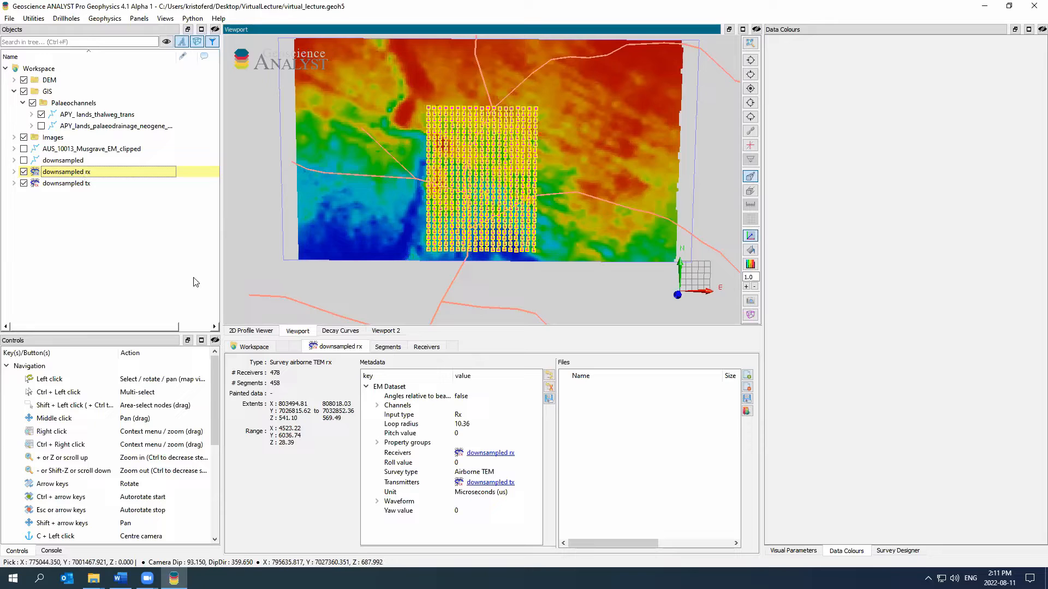
double_click(398, 500)
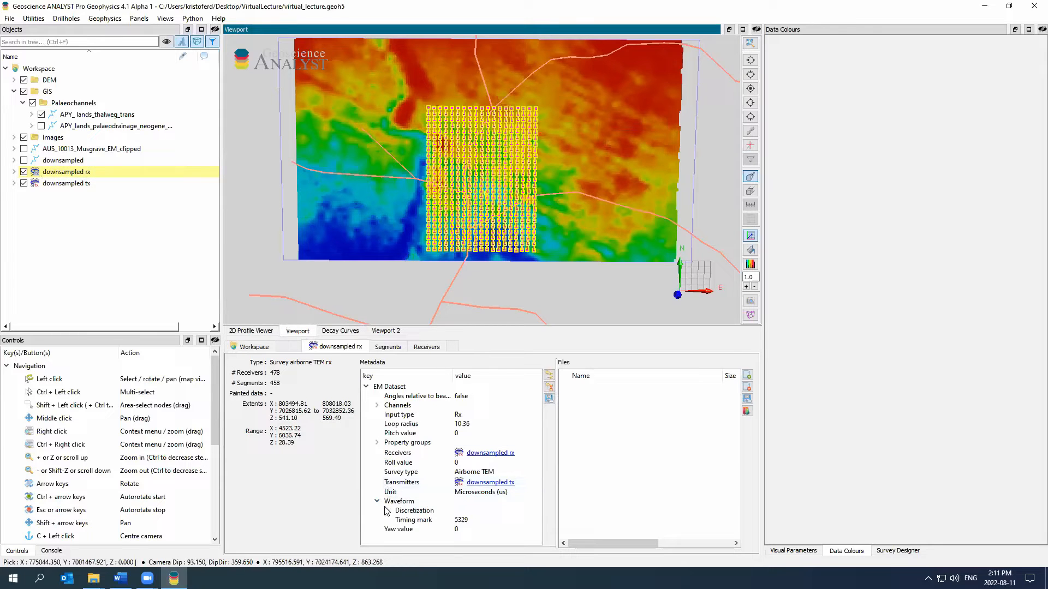
left_click(389, 510)
scroll(397, 501, "down", 4)
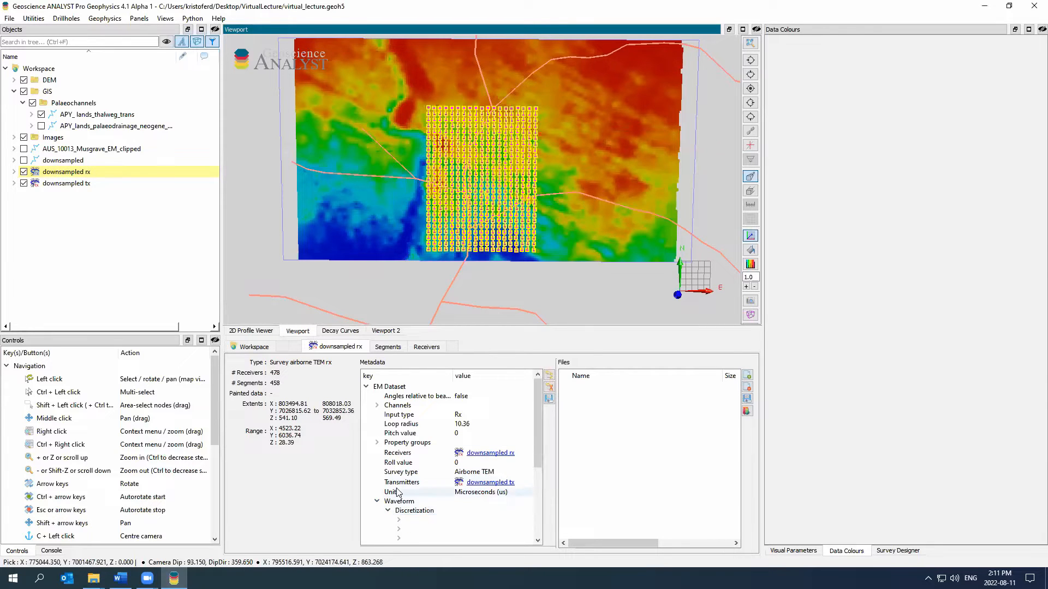
left_click(398, 498)
left_click(399, 470)
left_click(398, 452)
left_click(398, 424)
left_click(398, 414)
left_click(398, 405)
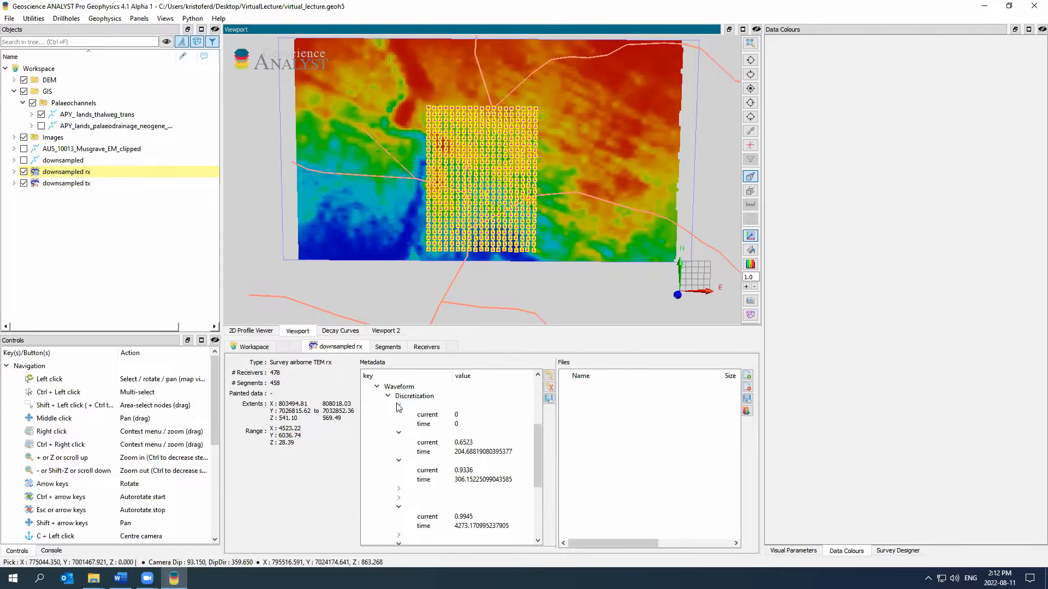
scroll(432, 458, "down", 2)
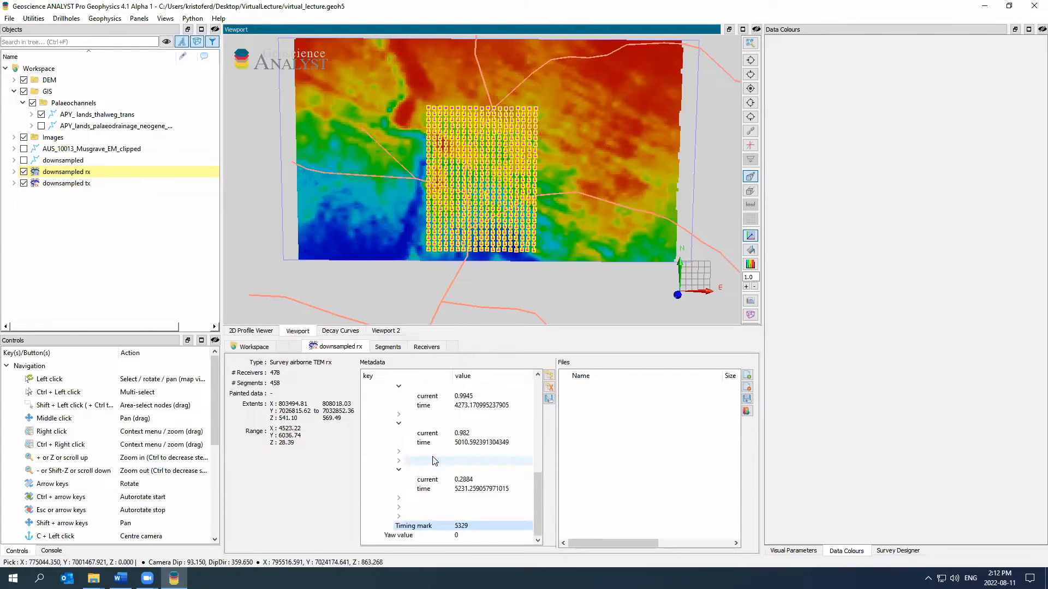
scroll(435, 461, "up", 6)
left_click(388, 501)
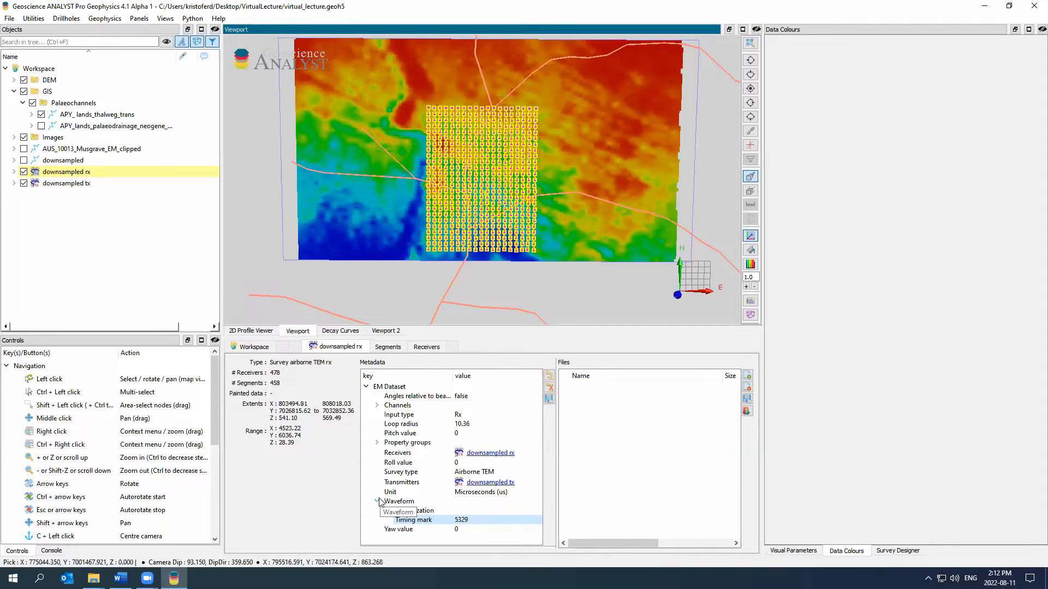
Start creating channel-based uncertainties for downsampled rx, using the HMZ_later data group and the Percentage style.
right_click(91, 172)
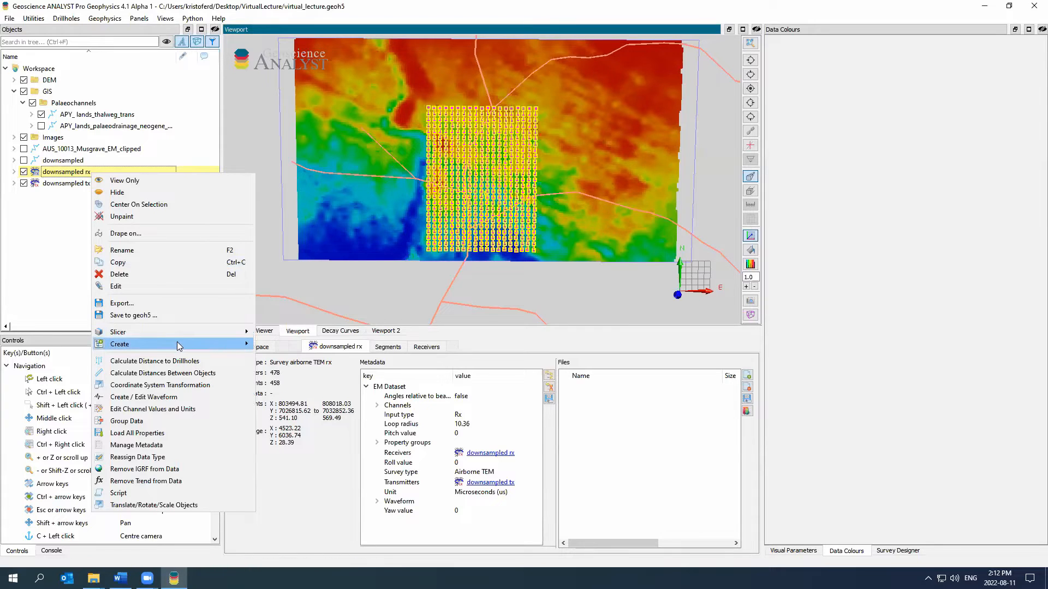
mouse_move(180, 344)
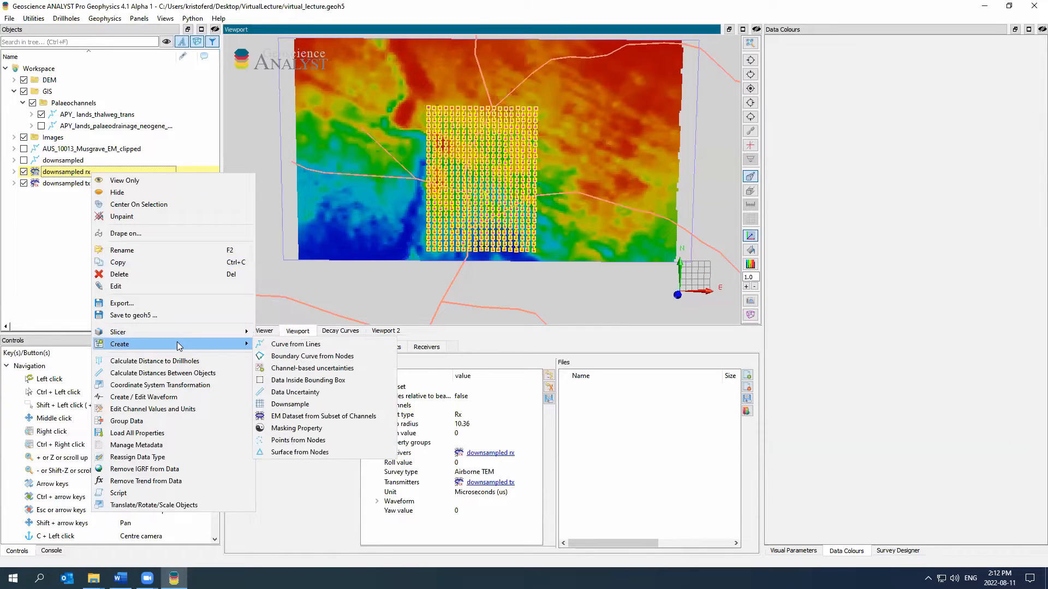
left_click(375, 370)
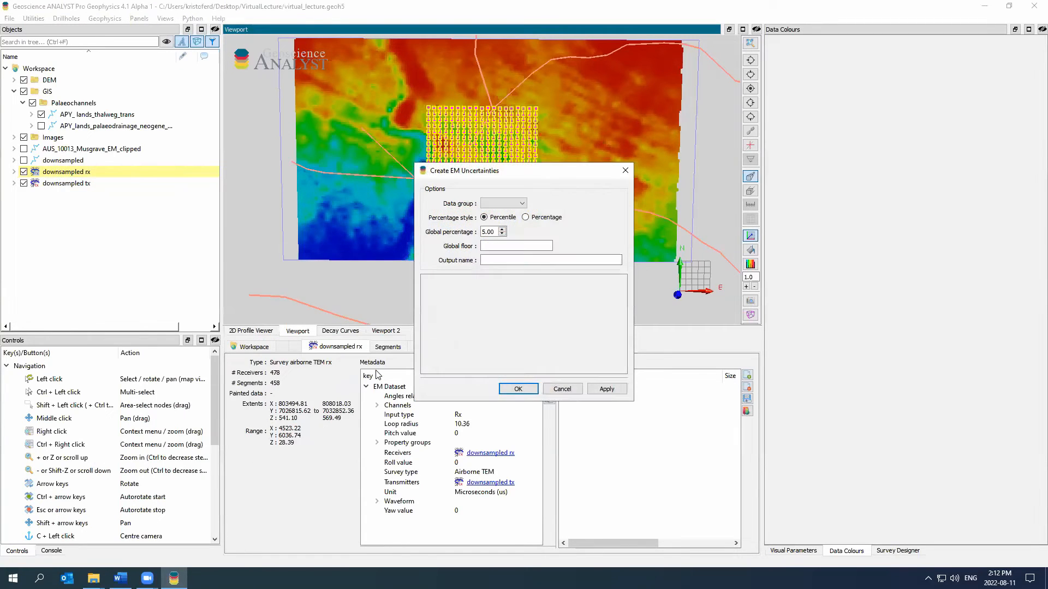
left_click(524, 205)
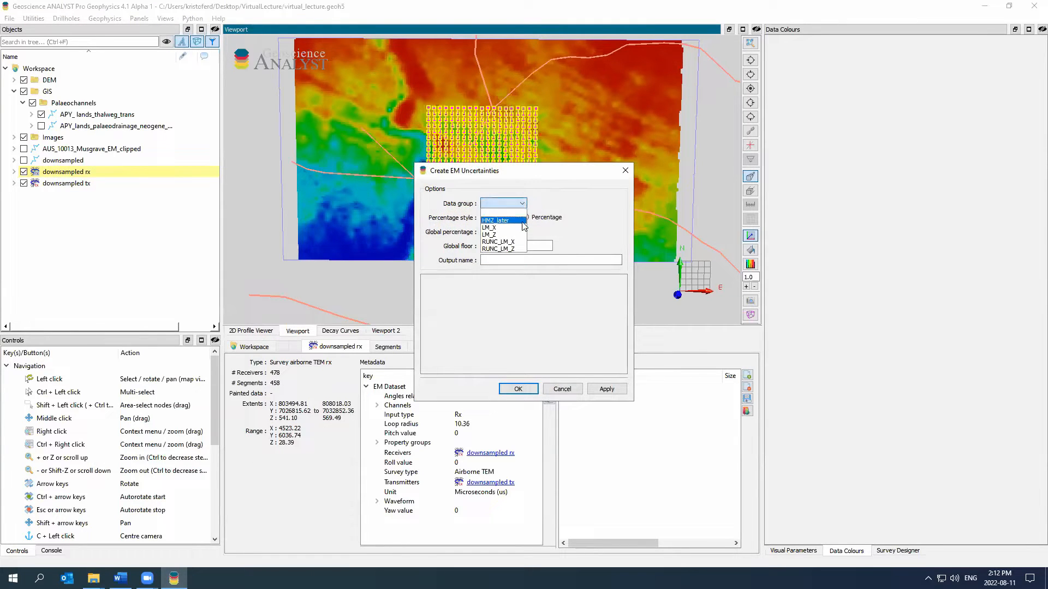
left_click(522, 221)
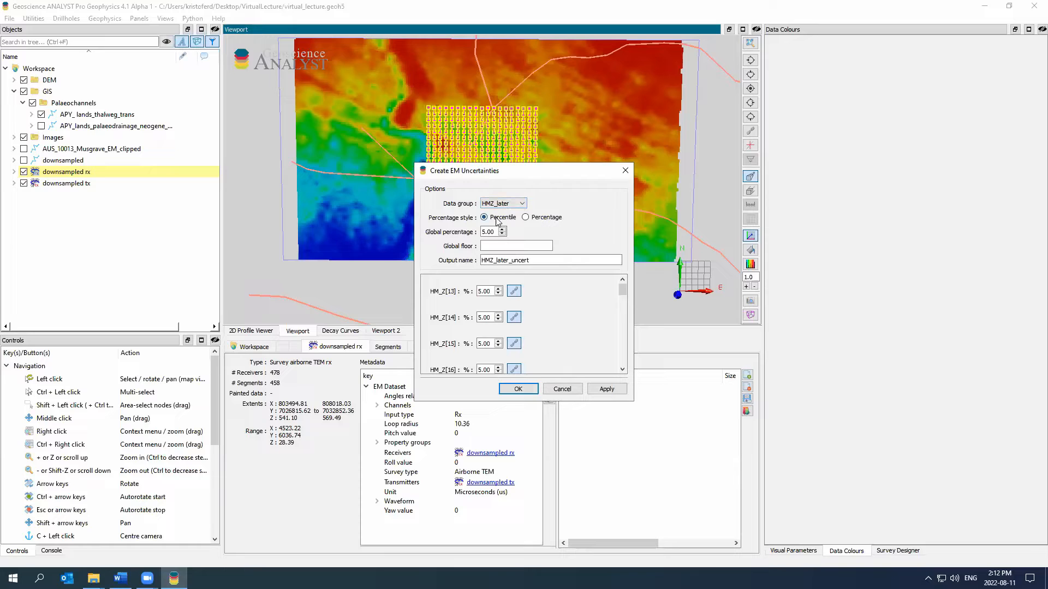
left_click(547, 218)
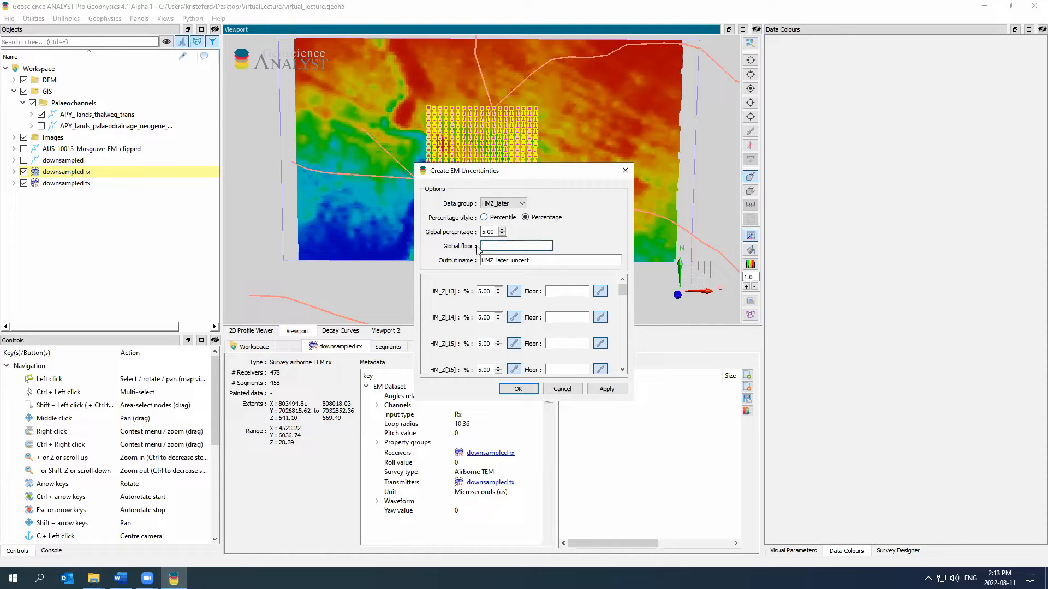
Set the global uncertainty percentage to 3 and the global floor to 0.001.
double_click(489, 231)
type("3")
left_click(490, 247)
type(".001")
left_click_drag(515, 246, 485, 239)
type("1e-3")
key("BackSpace")
key("BackSpace")
key("BackSpace")
key("BackSpace")
type("0.001")
Name the uncertainty output HMZ_uncert, and enlarge and reposition the dialog to show more channels.
left_click(535, 261)
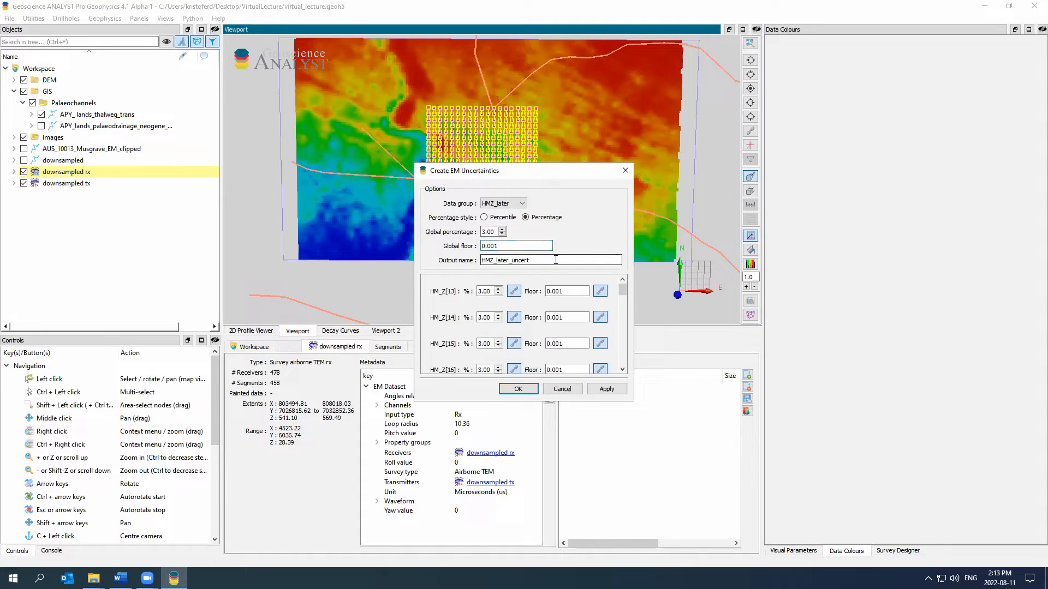
double_click(563, 259)
type("HMZ_unce")
left_click_drag(412, 163, 395, 66)
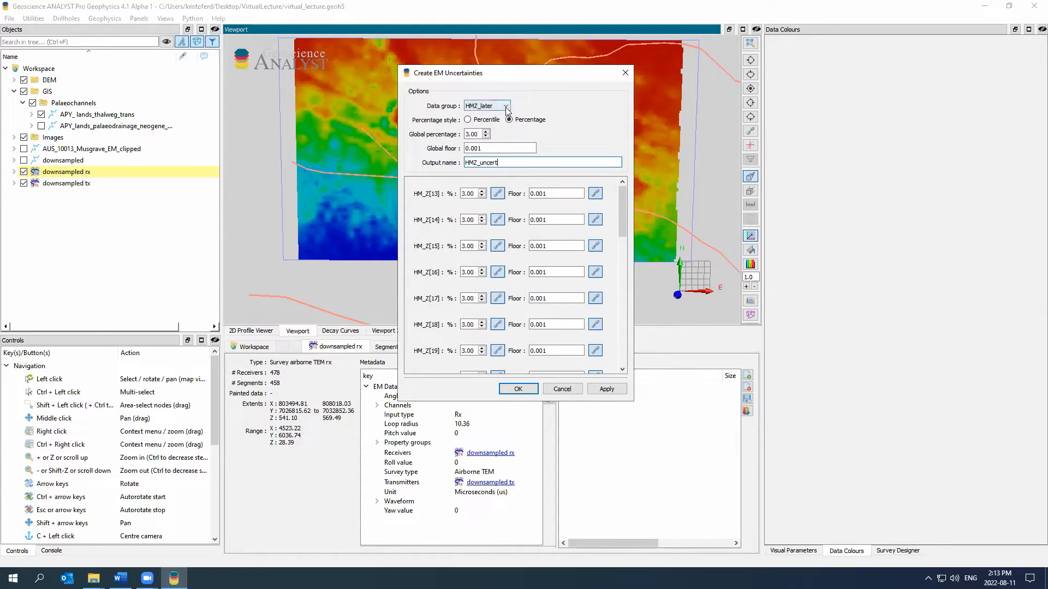
left_click_drag(501, 79, 623, 64)
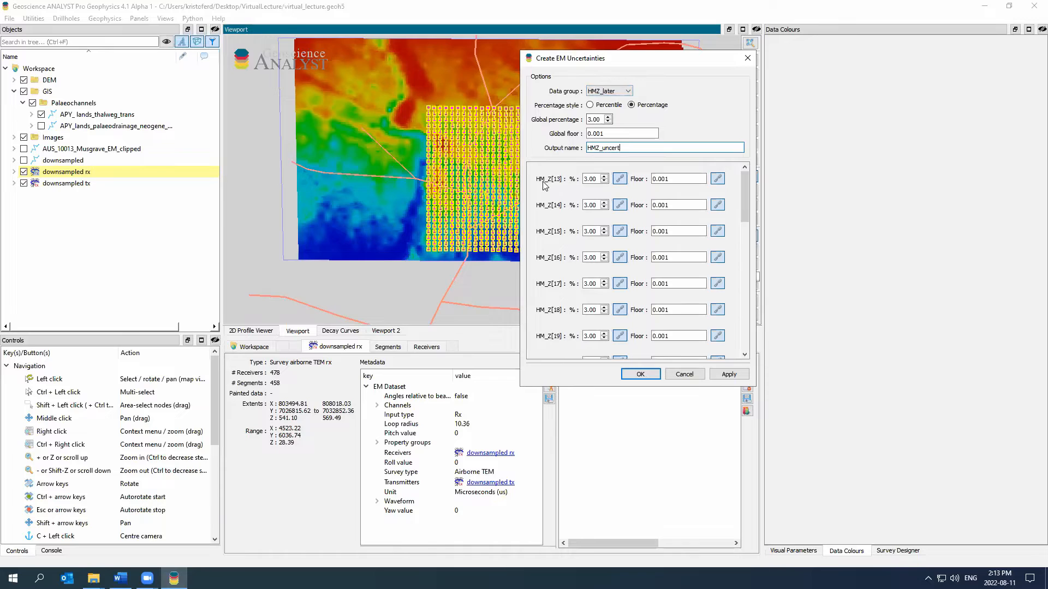
Compare the HM_Z channels and HMZ_later group under downsampled rx in the object tree with the uncertainty channel list.
scroll(552, 224, "down", 5)
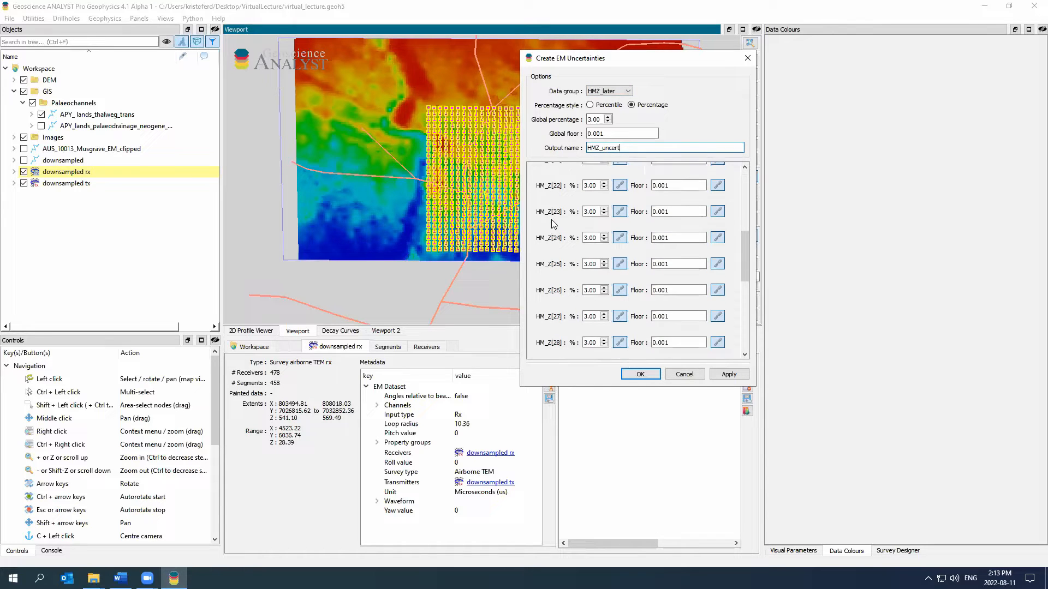
left_click(14, 172)
scroll(63, 229, "down", 4)
scroll(62, 195, "up", 1)
left_click(60, 206)
scroll(59, 210, "down", 5)
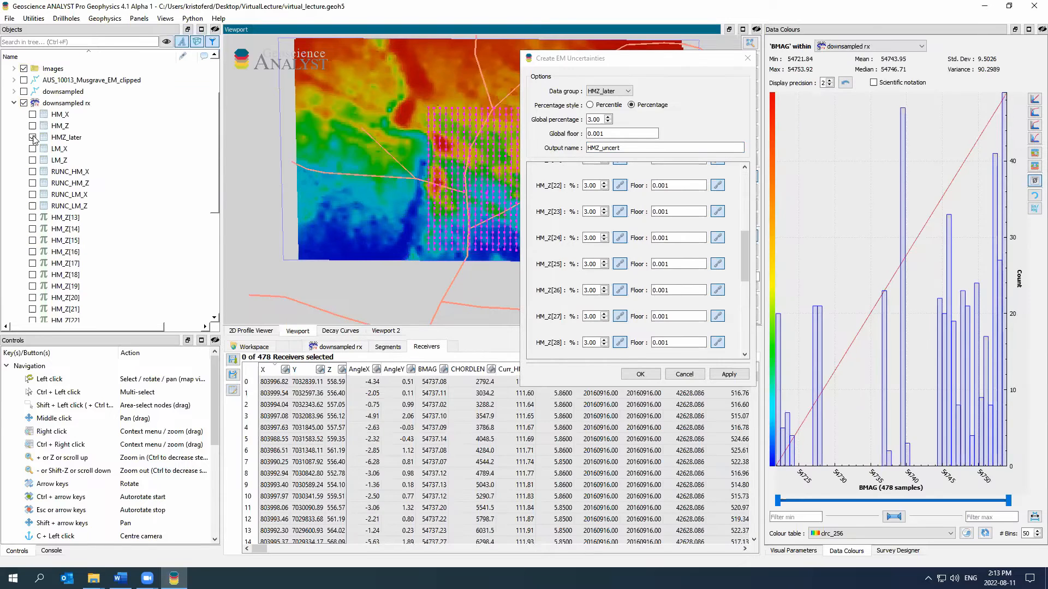
scroll(56, 225, "up", 2)
scroll(553, 216, "up", 2)
scroll(554, 216, "up", 3)
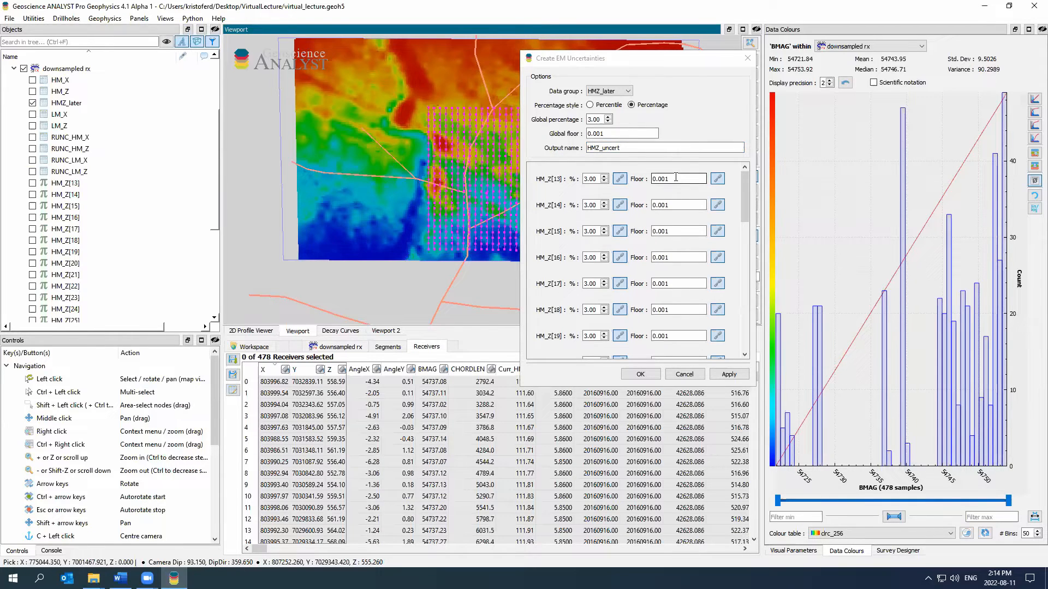
Unlink the HM_Z[13] percentage from the global value and set it to 6.
left_click(620, 183)
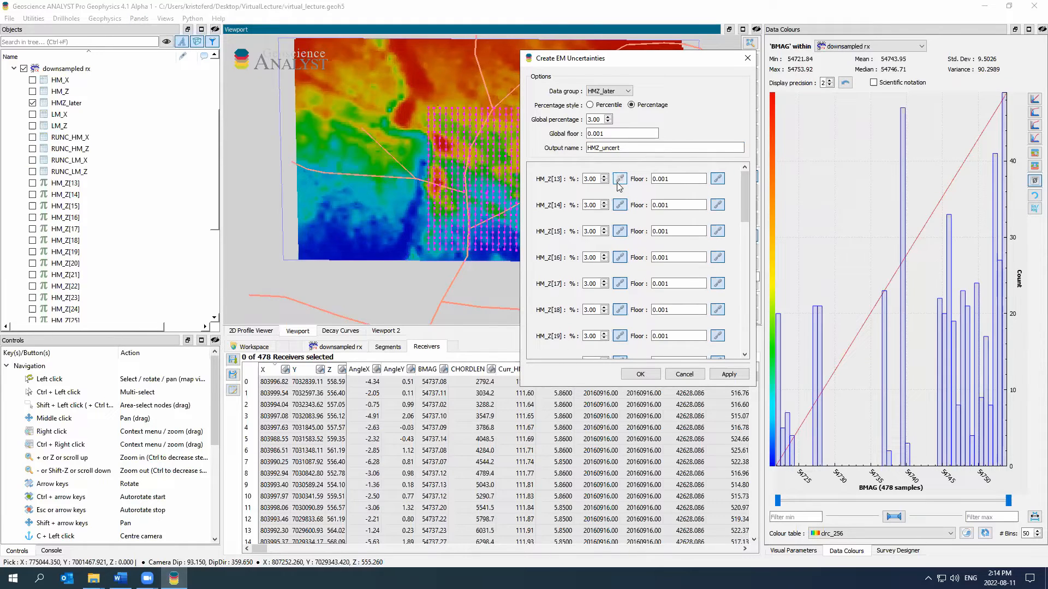
left_click(618, 181)
double_click(592, 178)
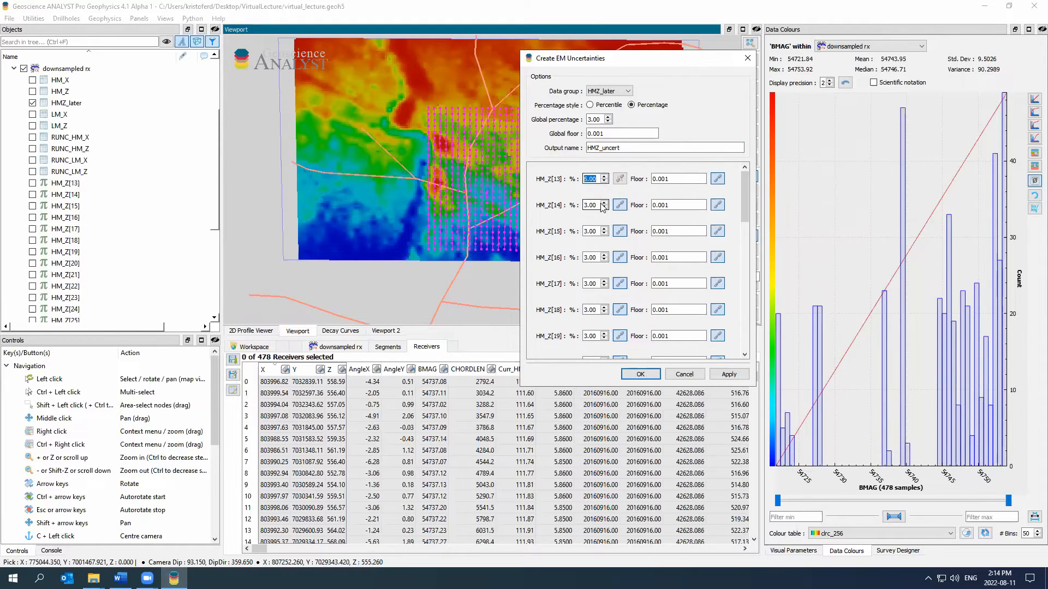
scroll(598, 116, "up", 1)
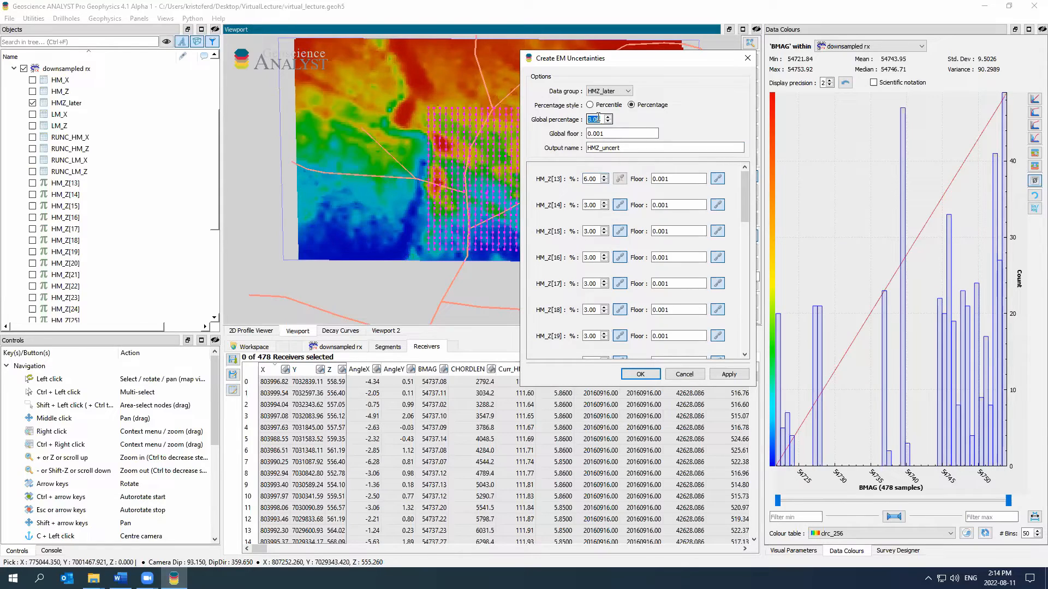
Relink the HM_Z[13] percentage to the global value and generate the HMZ_uncert uncertainty group.
scroll(598, 117, "up", 1)
left_click(619, 179)
scroll(604, 117, "down", 1)
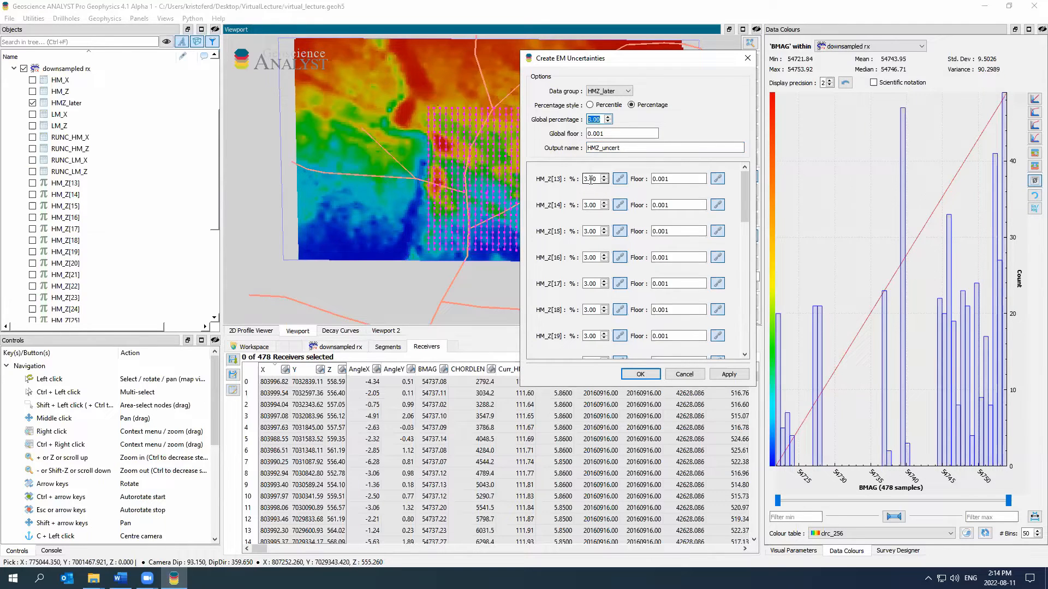
left_click(687, 179)
left_click(729, 375)
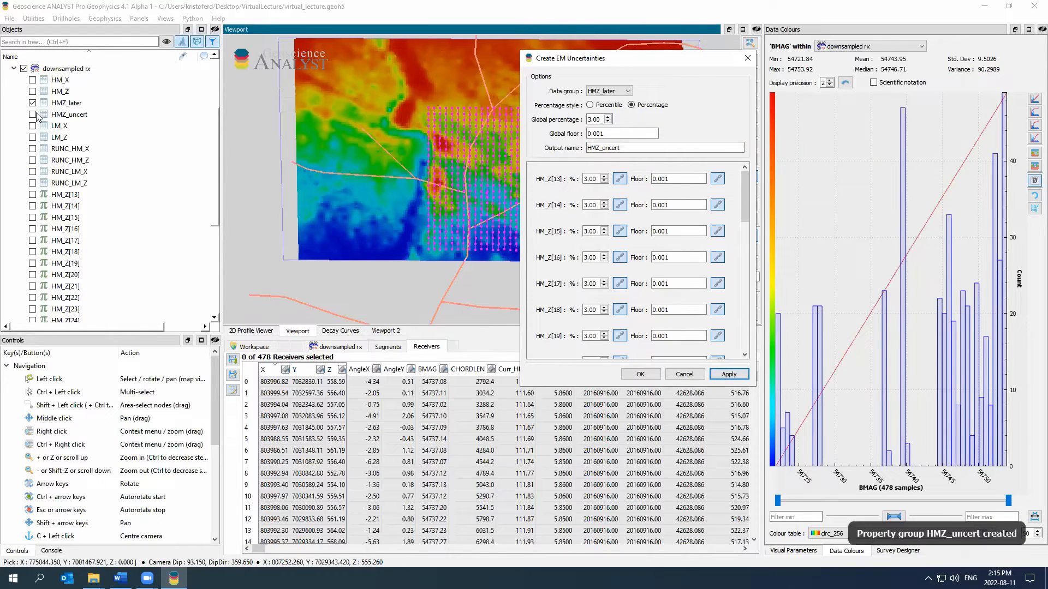
Locate HMZ_uncert under downsampled rx in the object tree, turn off its display and close the uncertainty dialog.
scroll(32, 115, "down", 3)
scroll(37, 167, "up", 5)
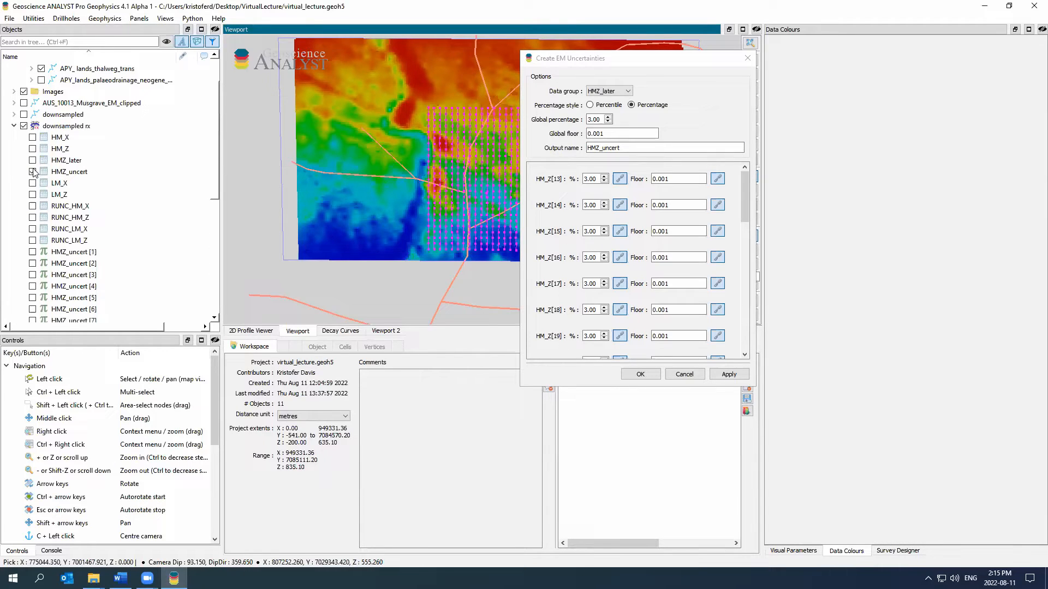
left_click(32, 171)
left_click(746, 58)
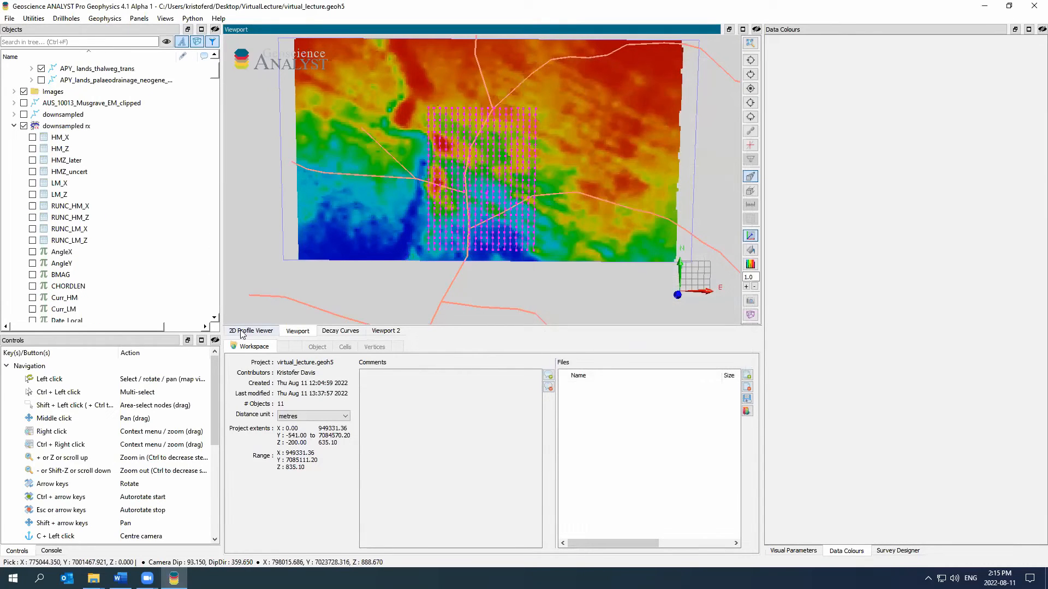
Plot the downsampled rx curve in the 2D Profile Viewer and move to line 8.
left_click(242, 331)
left_click(403, 48)
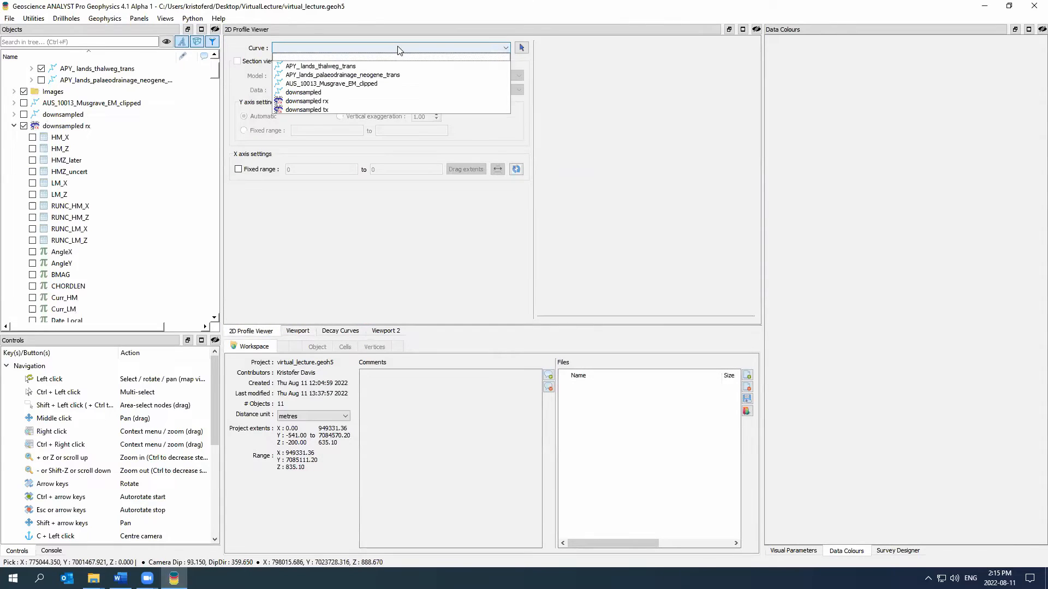
left_click(410, 102)
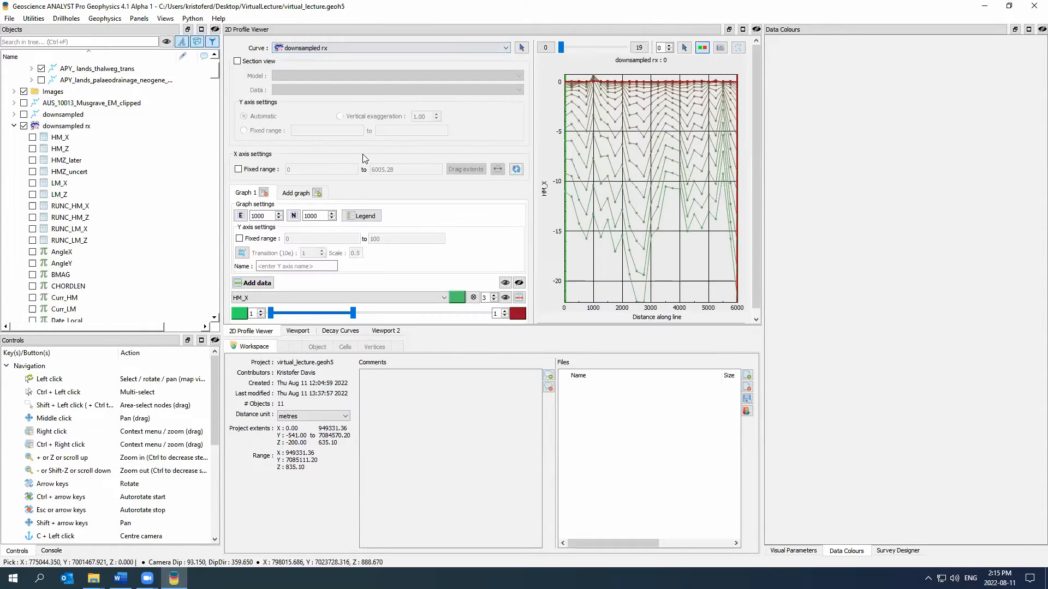
scroll(367, 158, "down", 1)
left_click_drag(566, 43, 587, 41)
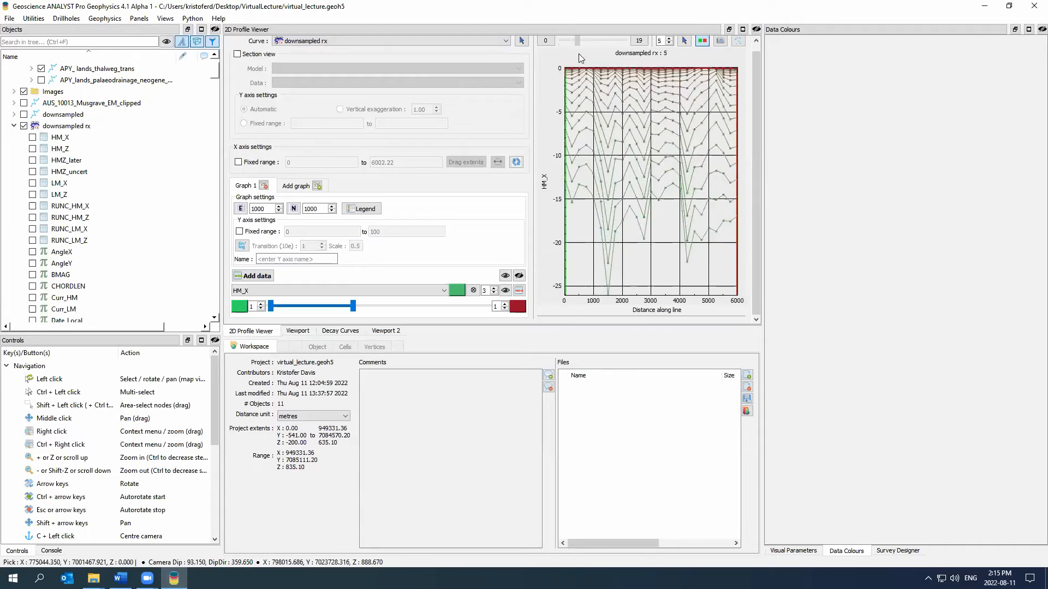
Change the plotted profile data to the single channel HM_Z[32].
left_click(401, 290)
scroll(402, 339, "down", 3)
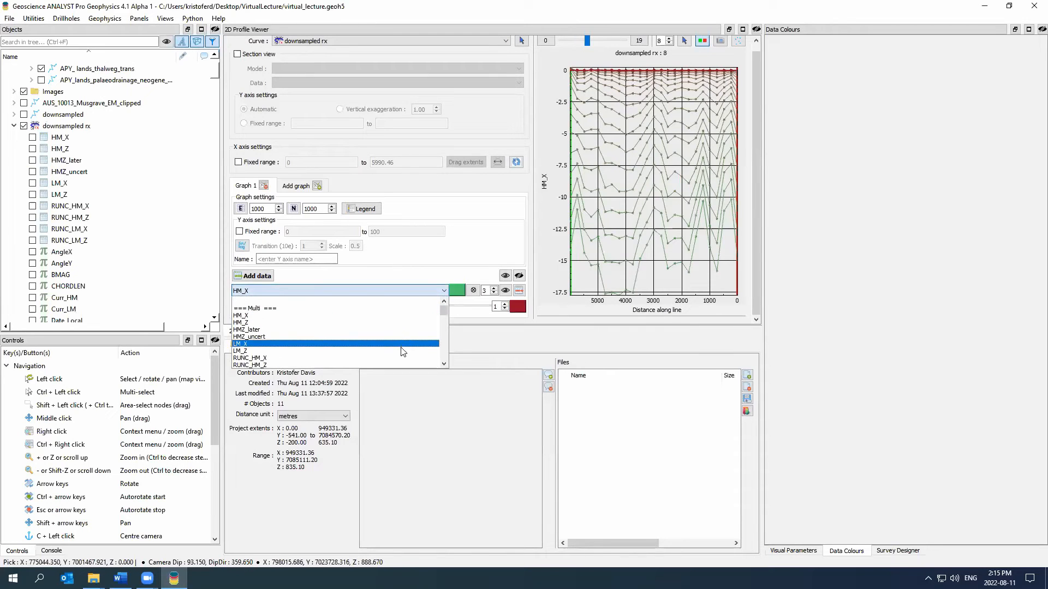
scroll(402, 334, "up", 3)
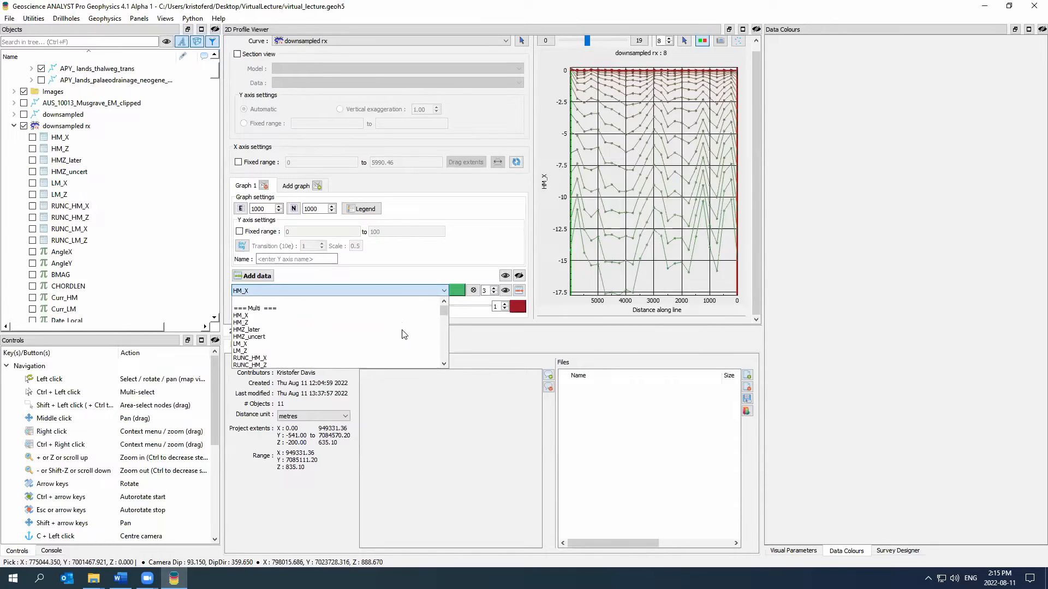
scroll(402, 334, "down", 12)
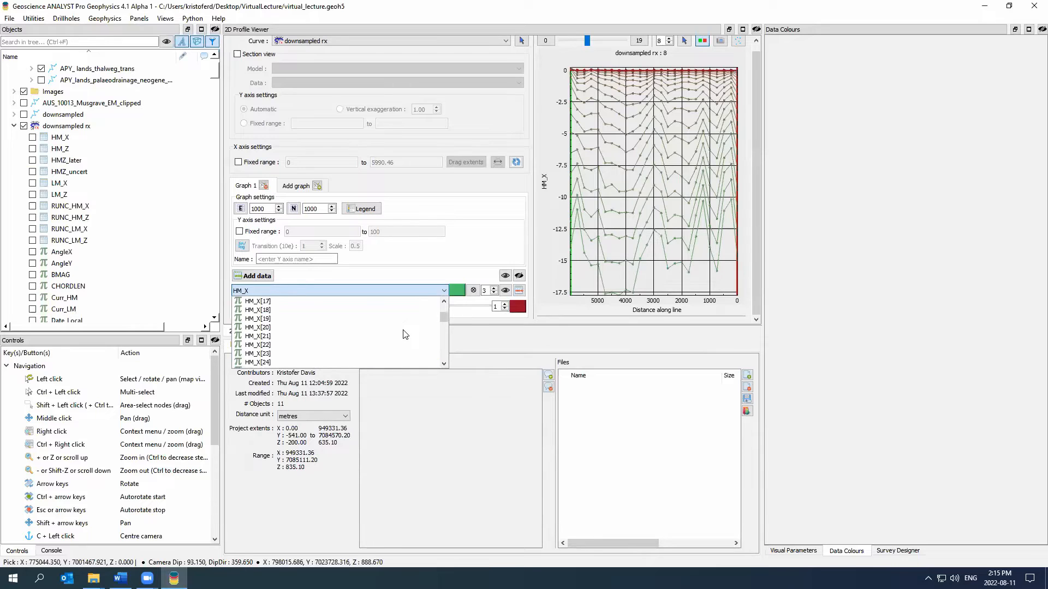
scroll(405, 334, "down", 15)
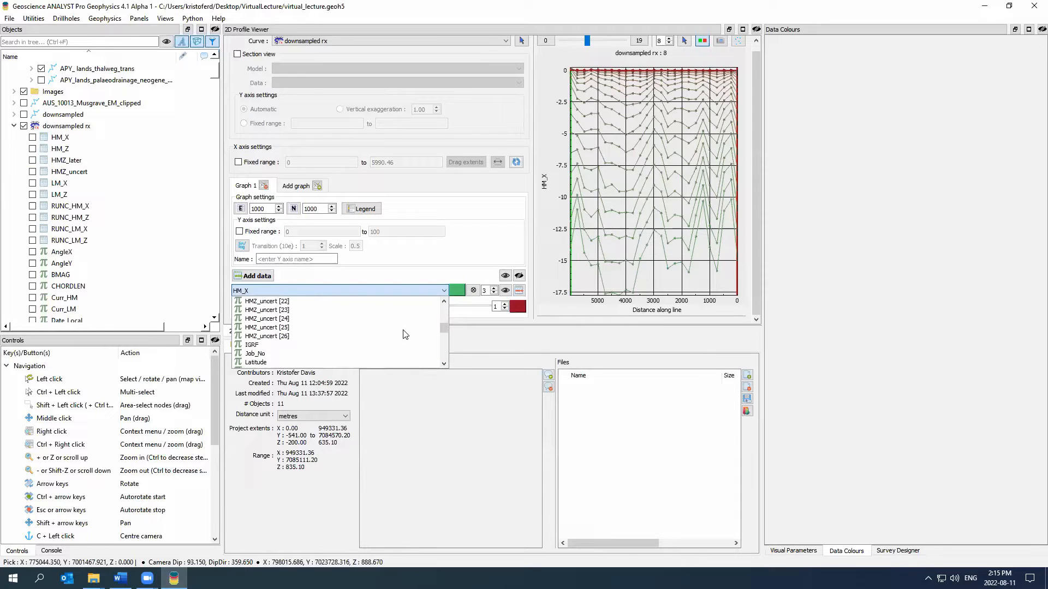
scroll(404, 334, "up", 5)
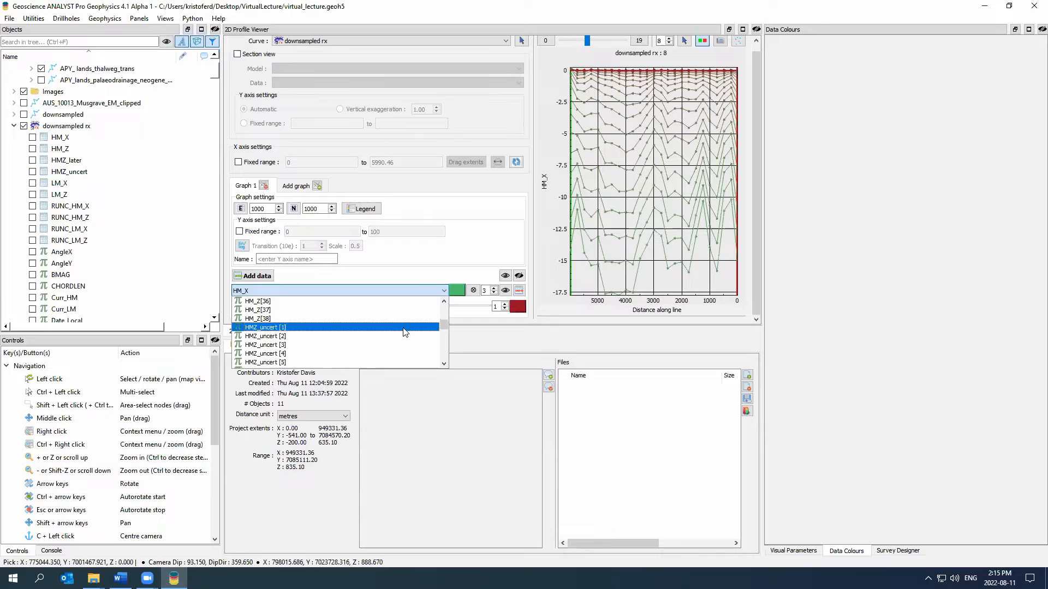
scroll(401, 330, "up", 2)
left_click(374, 322)
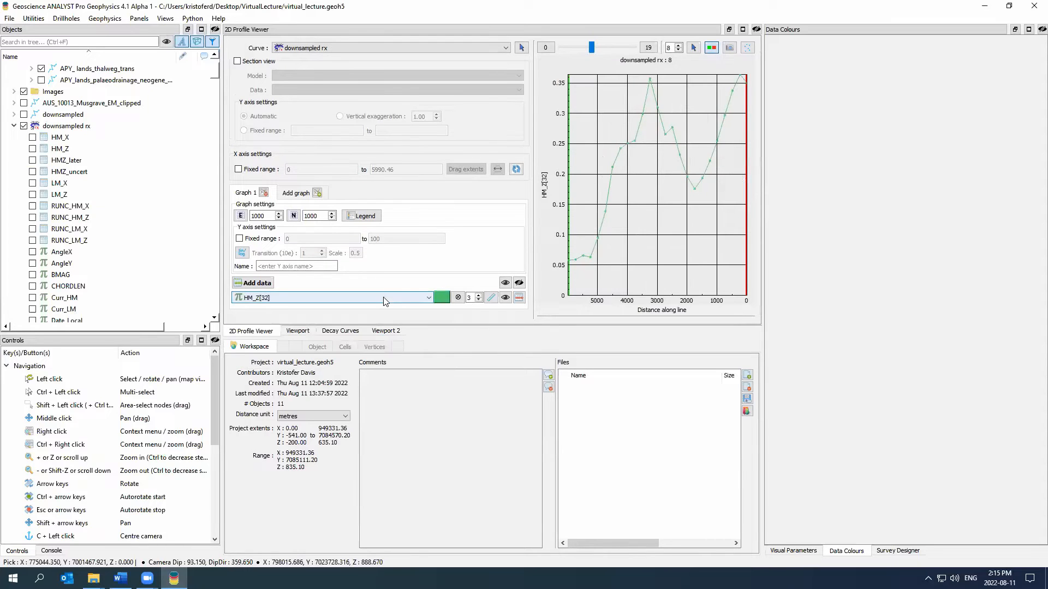
Add error bars to the HM_Z[32] profile using the HMZ_uncert [21] channel.
left_click(491, 297)
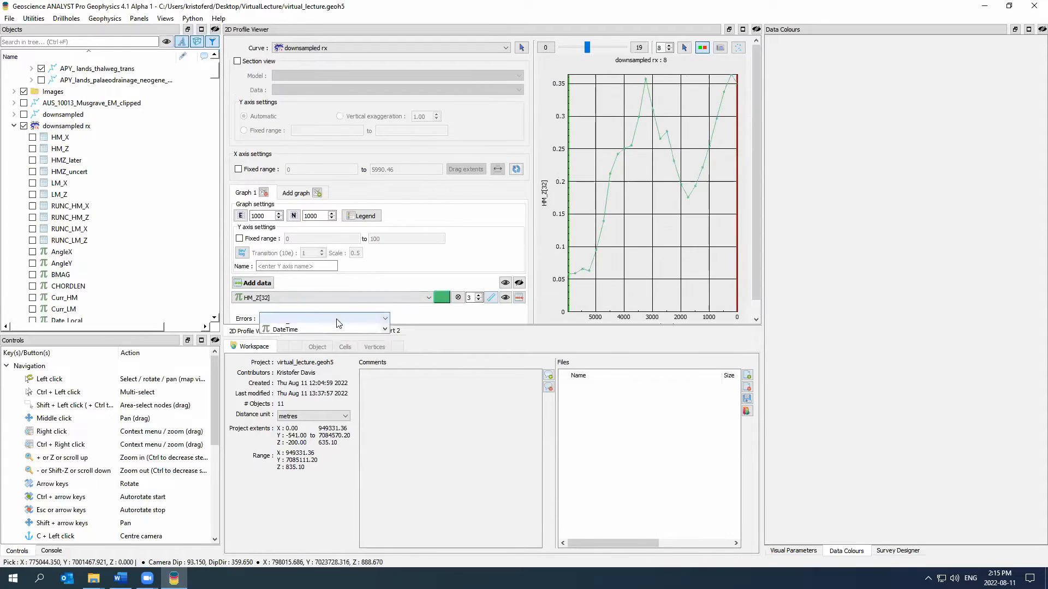
left_click(334, 319)
scroll(352, 358, "down", 3)
scroll(352, 360, "down", 15)
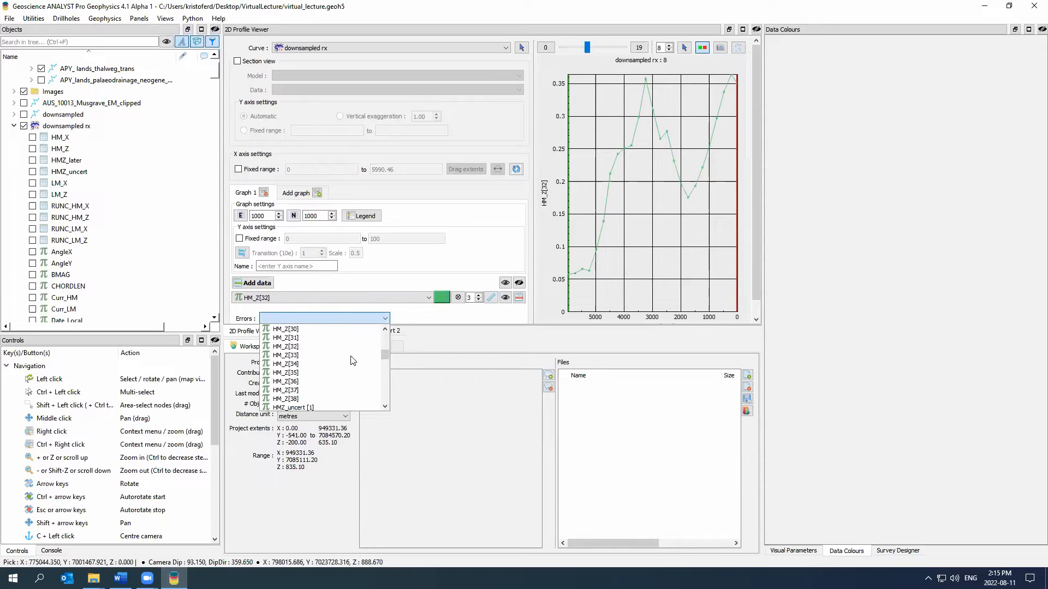
scroll(352, 361, "down", 1)
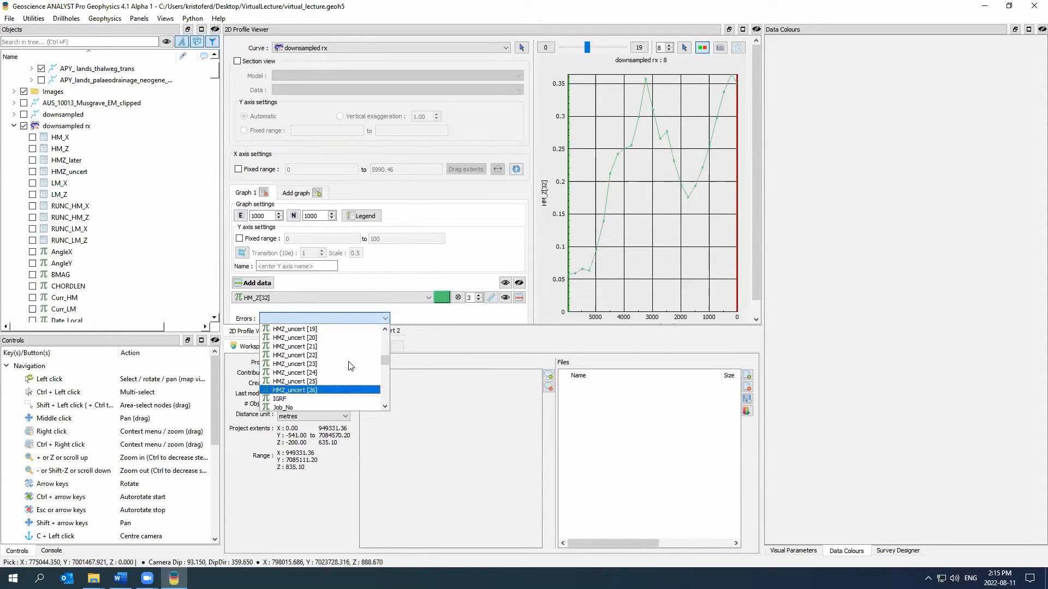
left_click(350, 347)
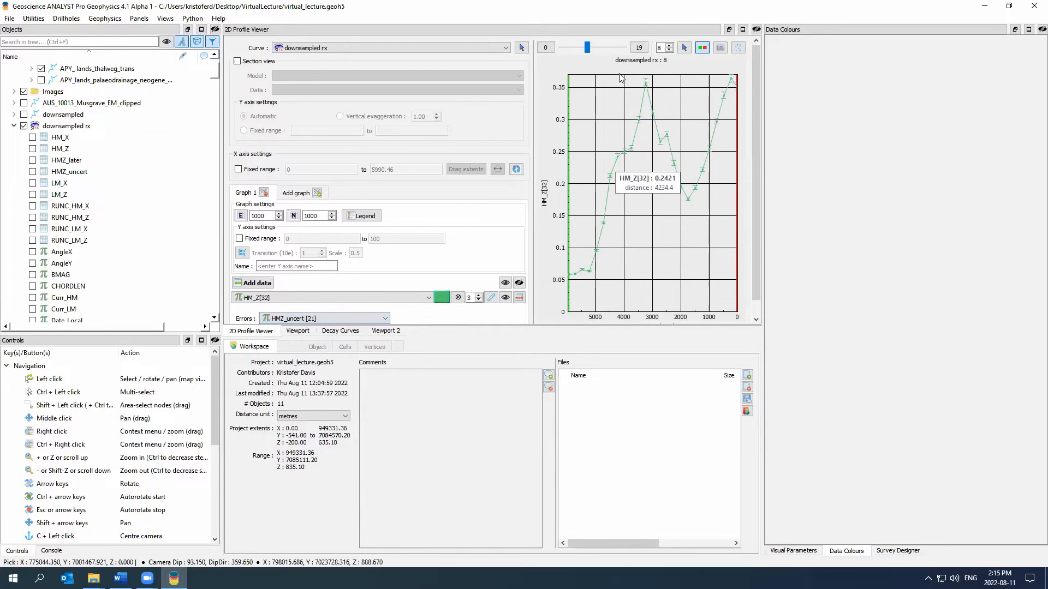
Remove the error bar display, plot the HMZ_later group instead and advance through the profiles to line 13.
left_click(456, 297)
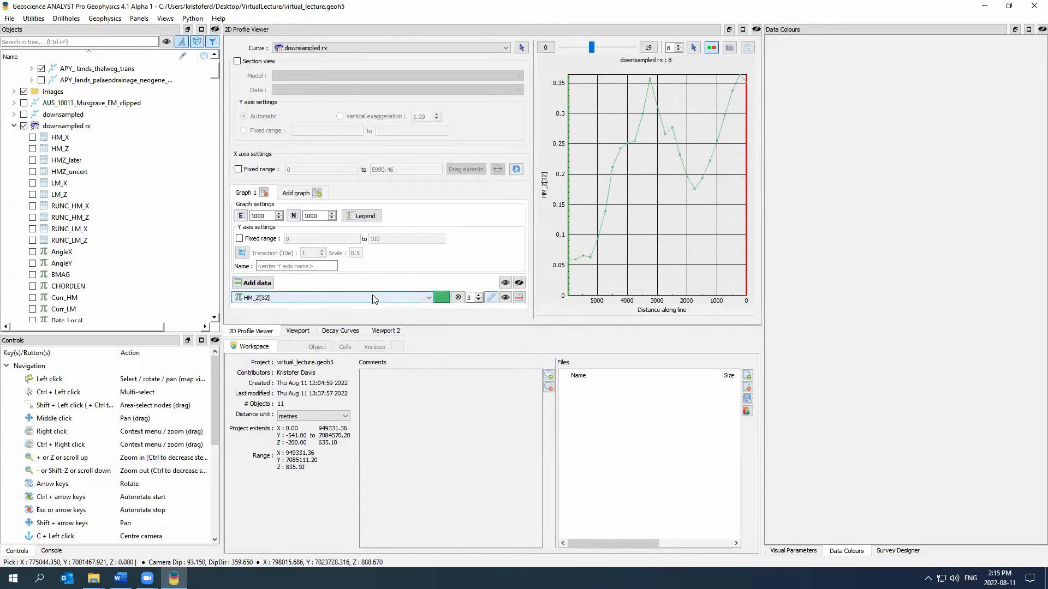
left_click(352, 297)
scroll(352, 321, "up", 10)
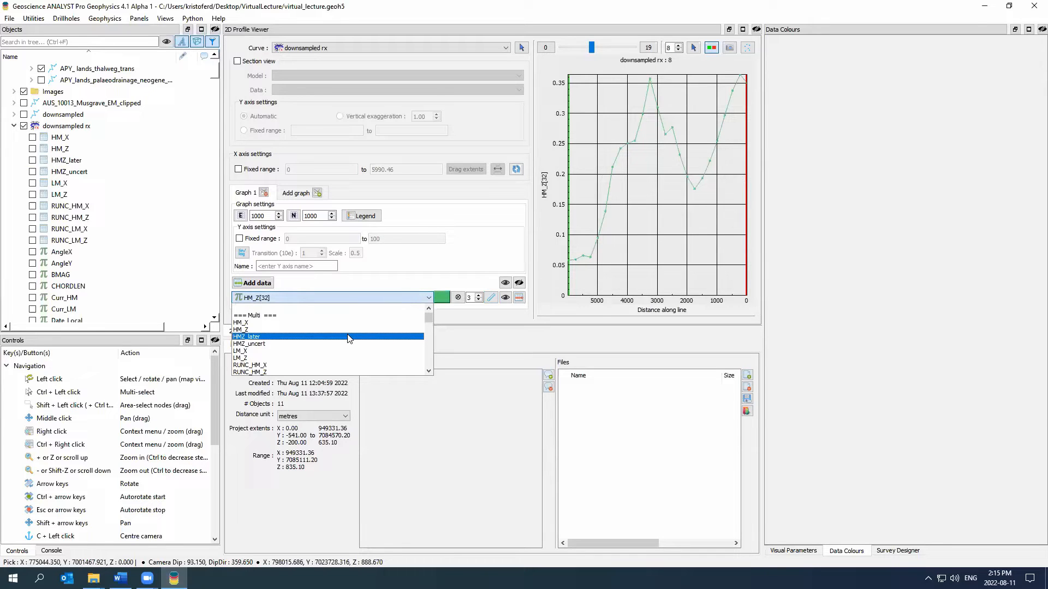
left_click(347, 336)
left_click(627, 47)
left_click(623, 48)
left_click(626, 48)
left_click(626, 48)
left_click(625, 48)
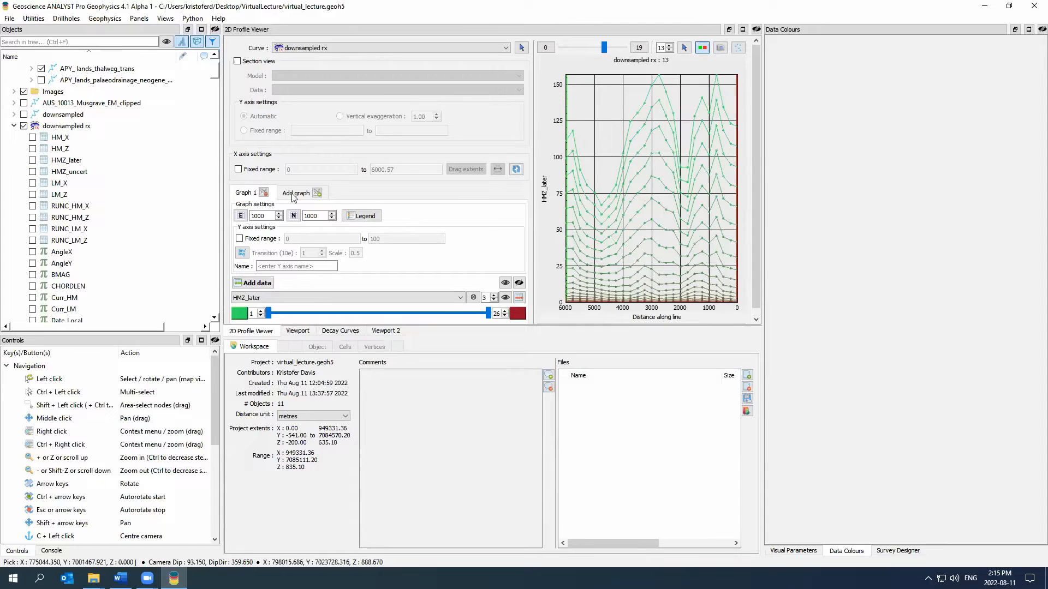
Return to the 3D viewport, collapse downsampled rx and pick one of its receivers to inspect its table record.
left_click(298, 331)
left_click(13, 126)
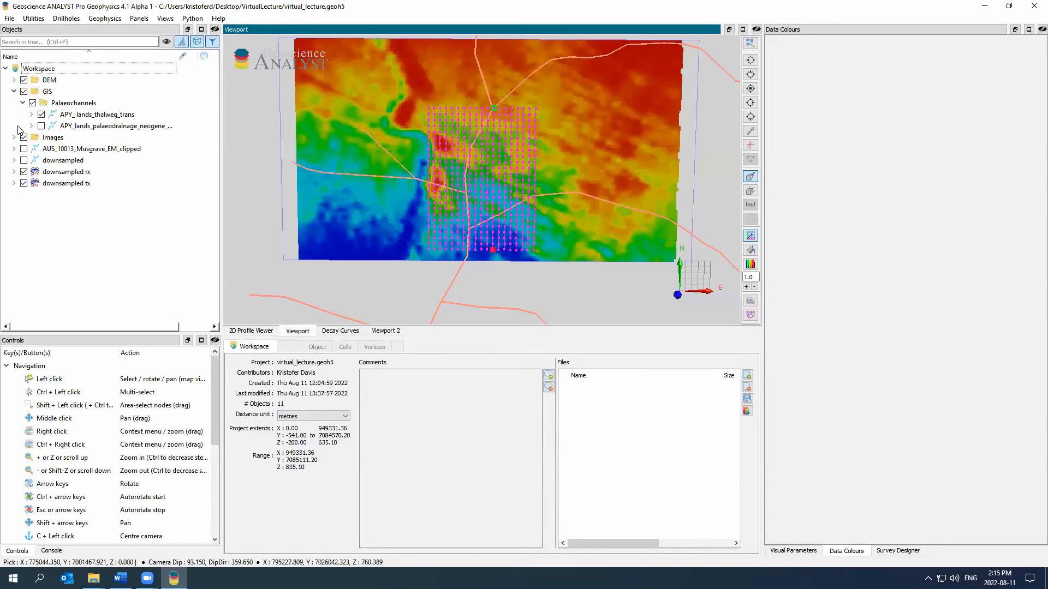
left_click(66, 172)
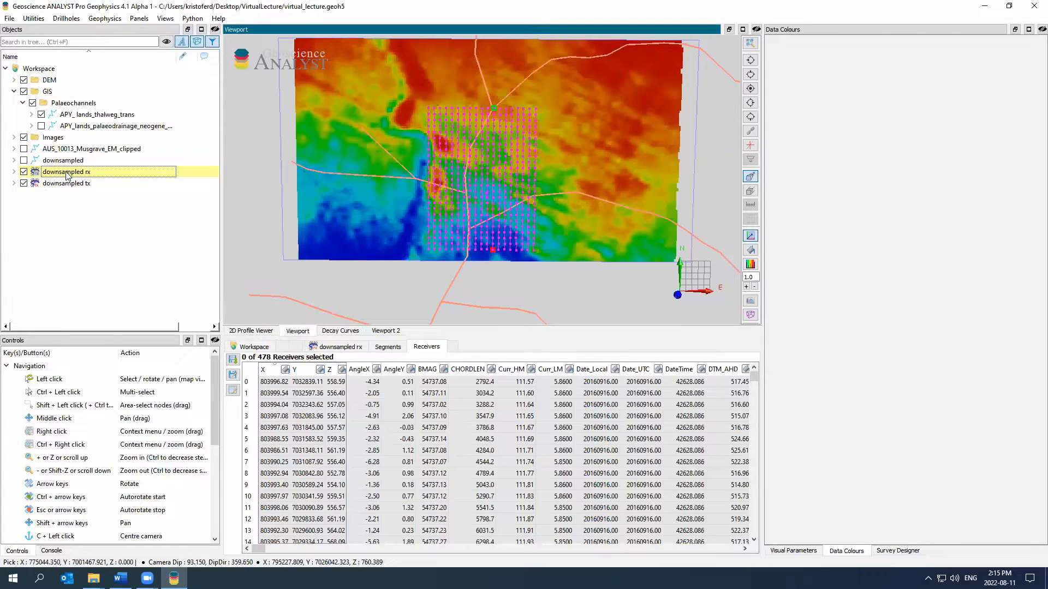
left_click_drag(538, 230, 536, 227)
left_click(536, 227)
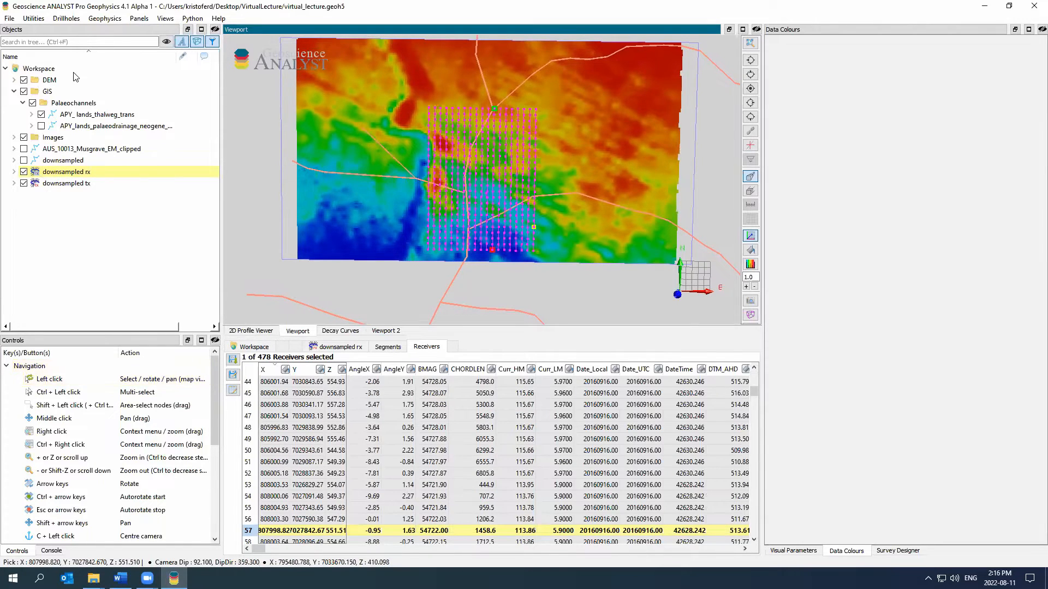
Expand the DEM folder, display the cover surface and hide the AUS_10013_DTM_AHD grid.
left_click(14, 80)
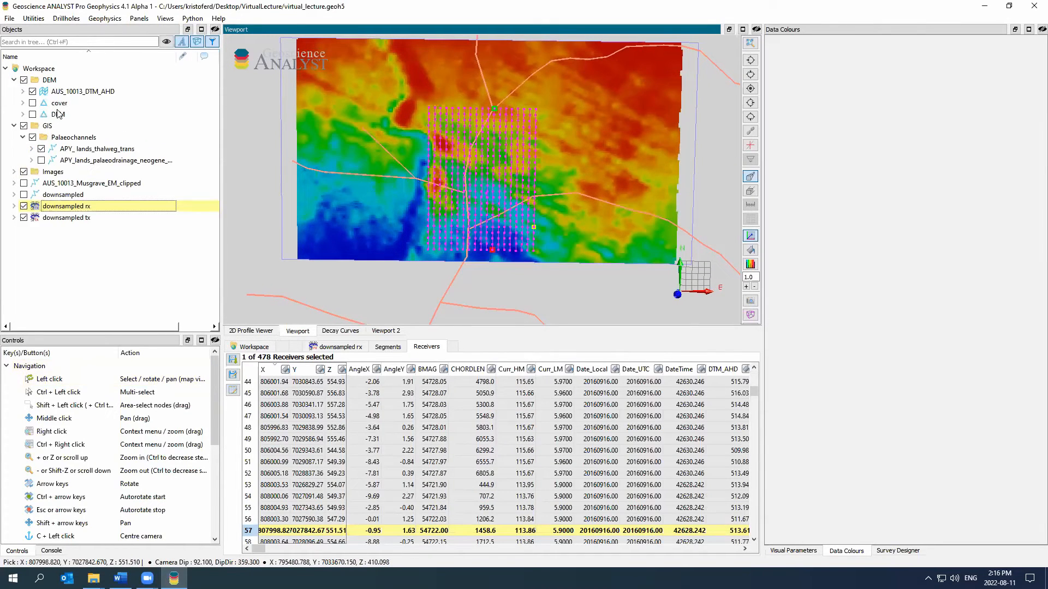
left_click(45, 105)
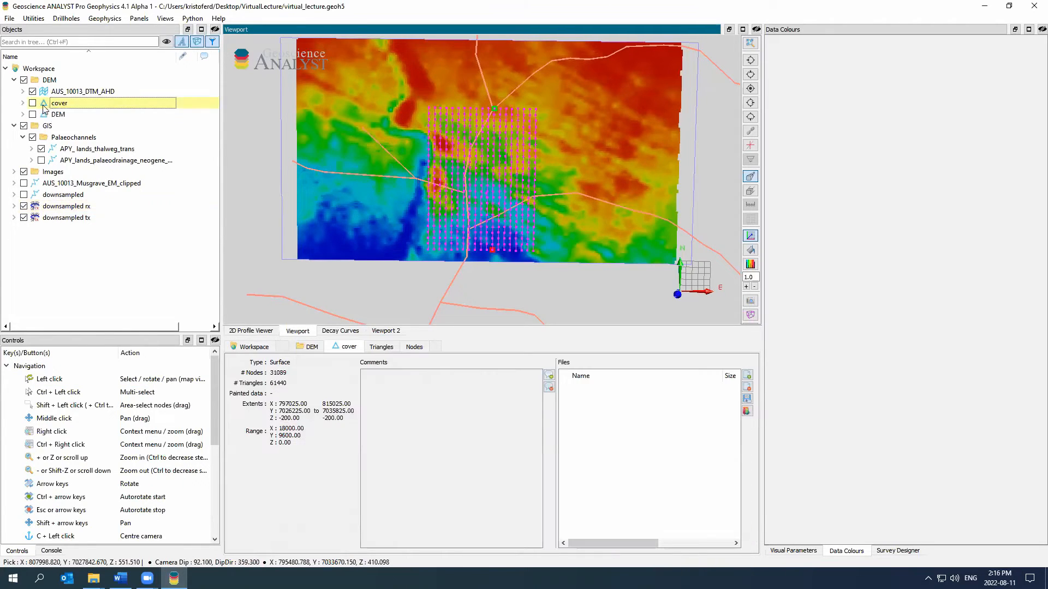
left_click(33, 102)
left_click(56, 92)
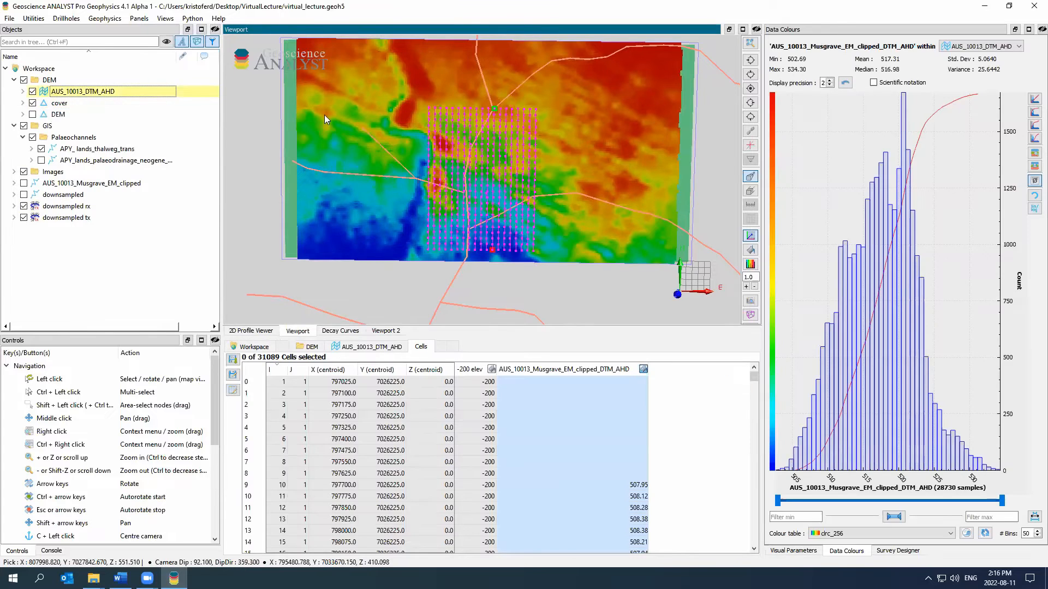
left_click_drag(370, 107, 362, 88)
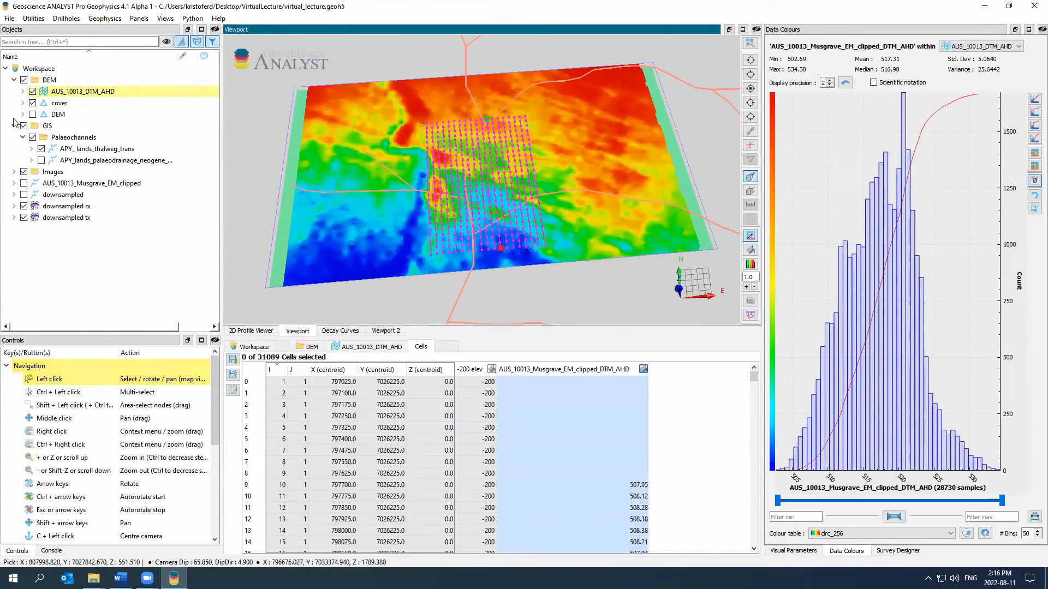
left_click(54, 103)
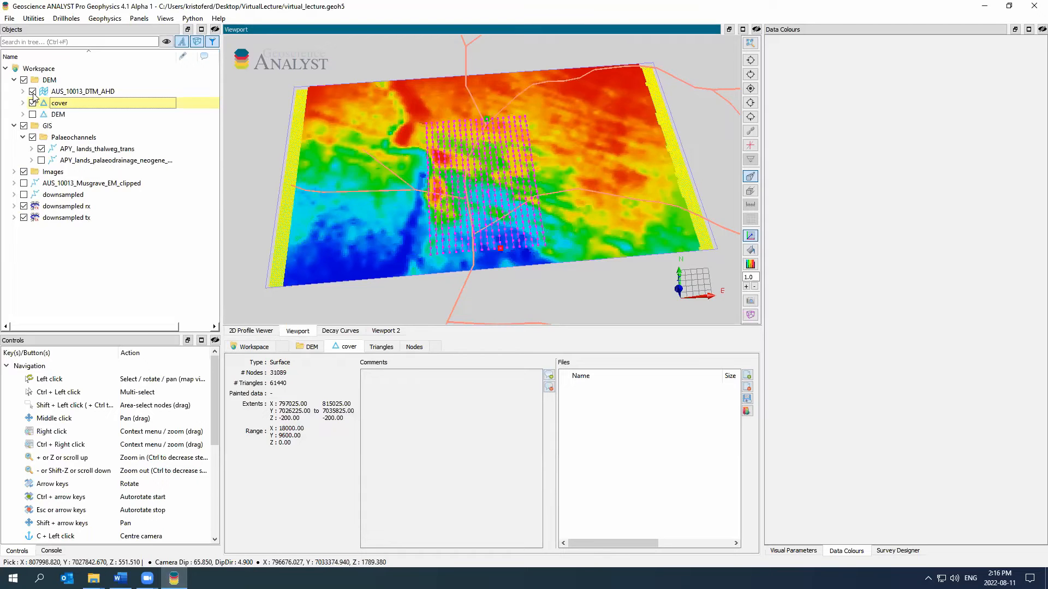
left_click(32, 91)
left_click_drag(437, 107, 437, 60)
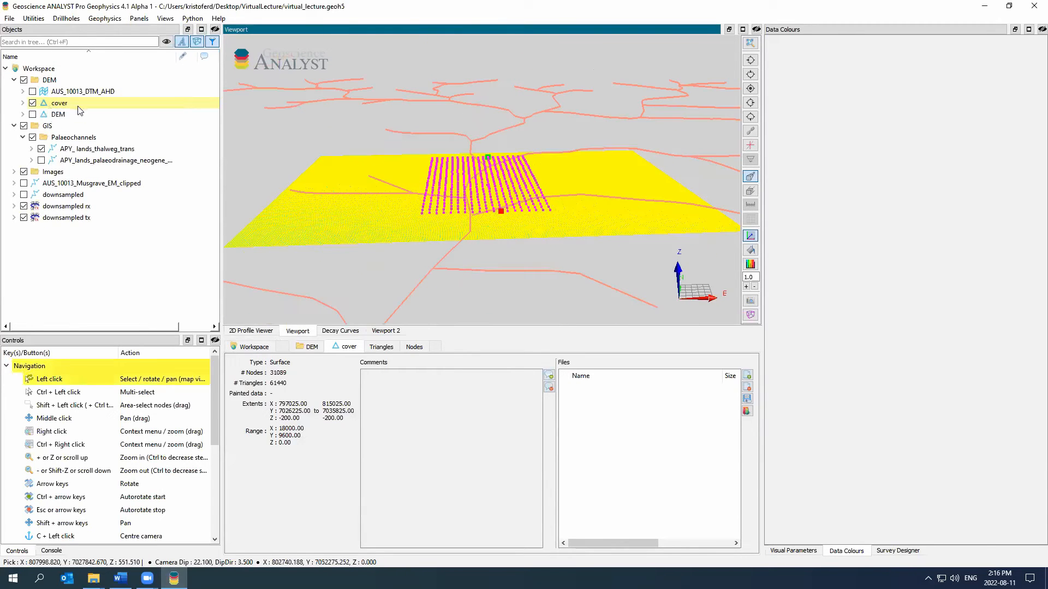
Display the DEM surface together with the cover surface and inspect both from an oblique angle.
double_click(26, 116)
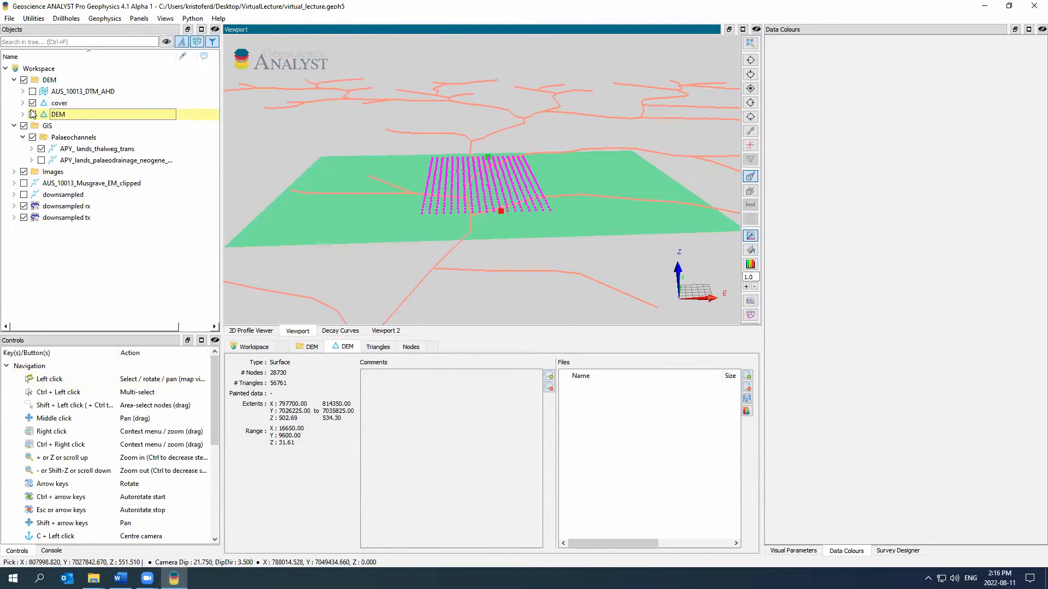
left_click(32, 114)
left_click_drag(436, 229, 382, 220)
left_click_drag(346, 191, 309, 218)
scroll(309, 217, "up", 1)
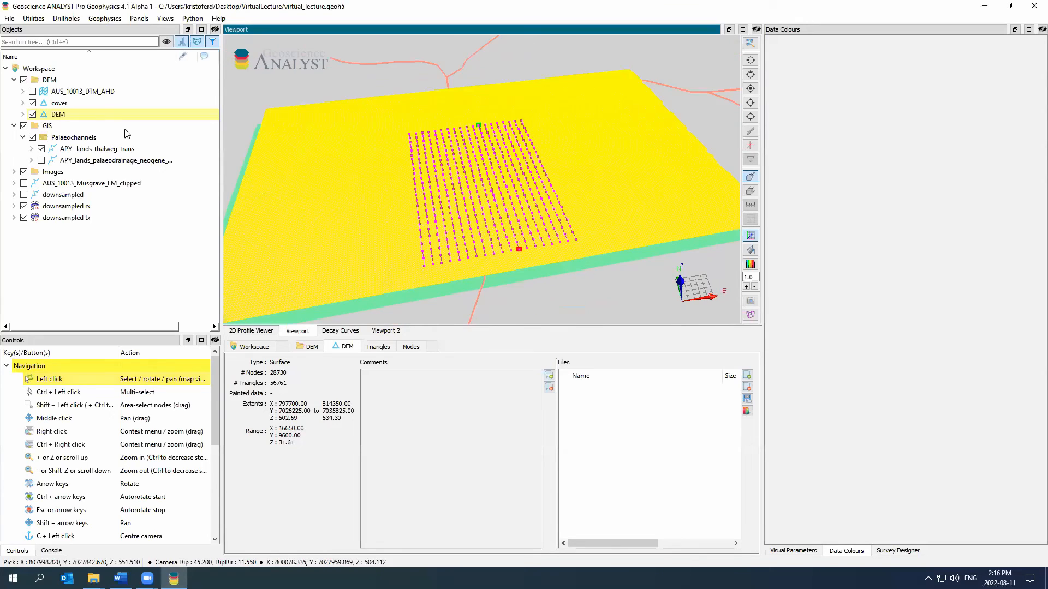
Start a new VP model and take its origin and size from the downsampled survey lines in the viewport.
left_click(34, 18)
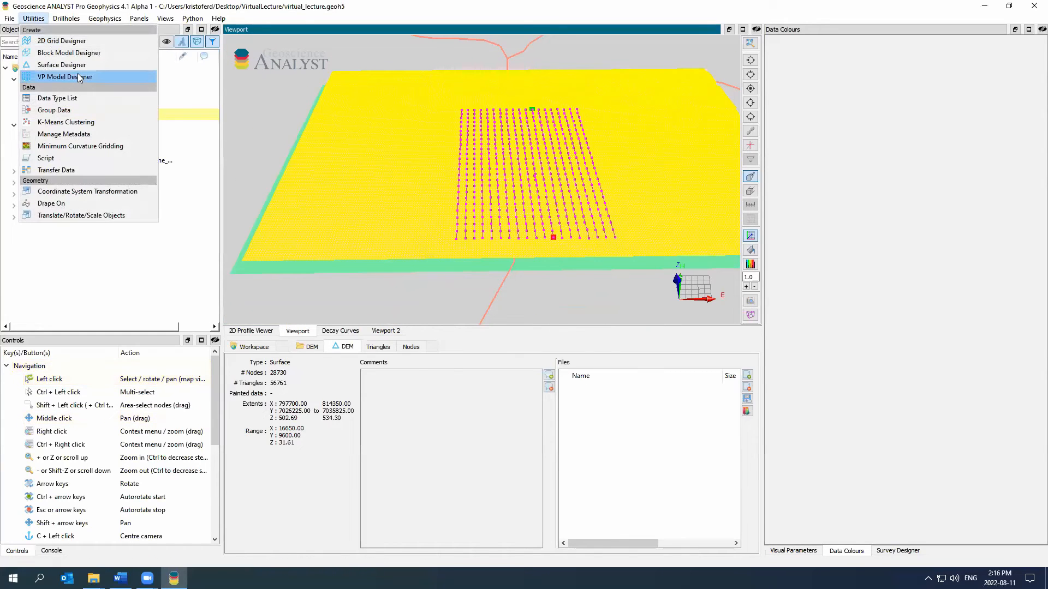
left_click(79, 77)
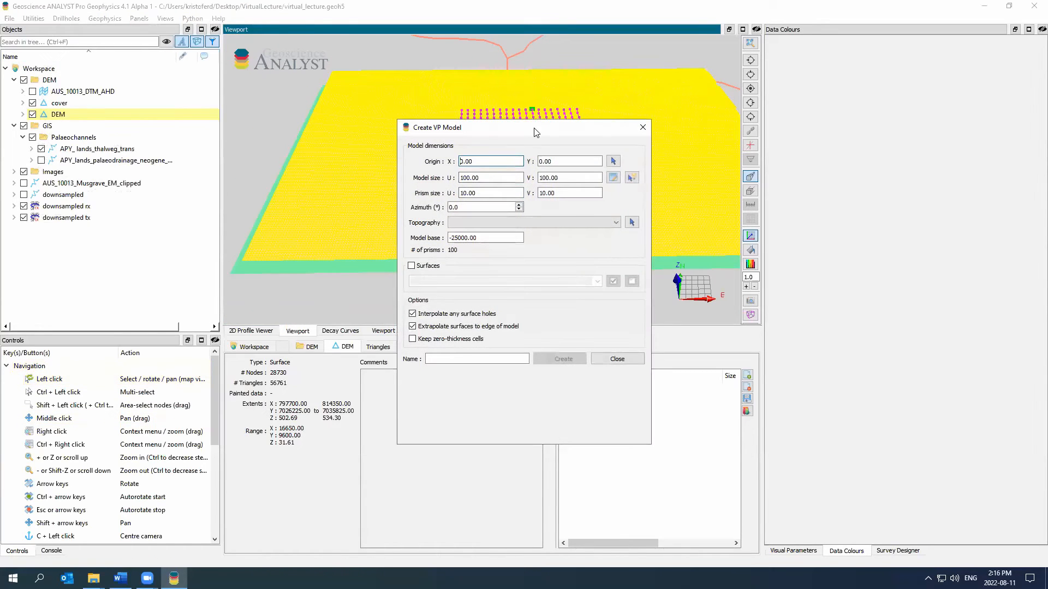
left_click_drag(464, 127, 213, 144)
left_click(380, 194)
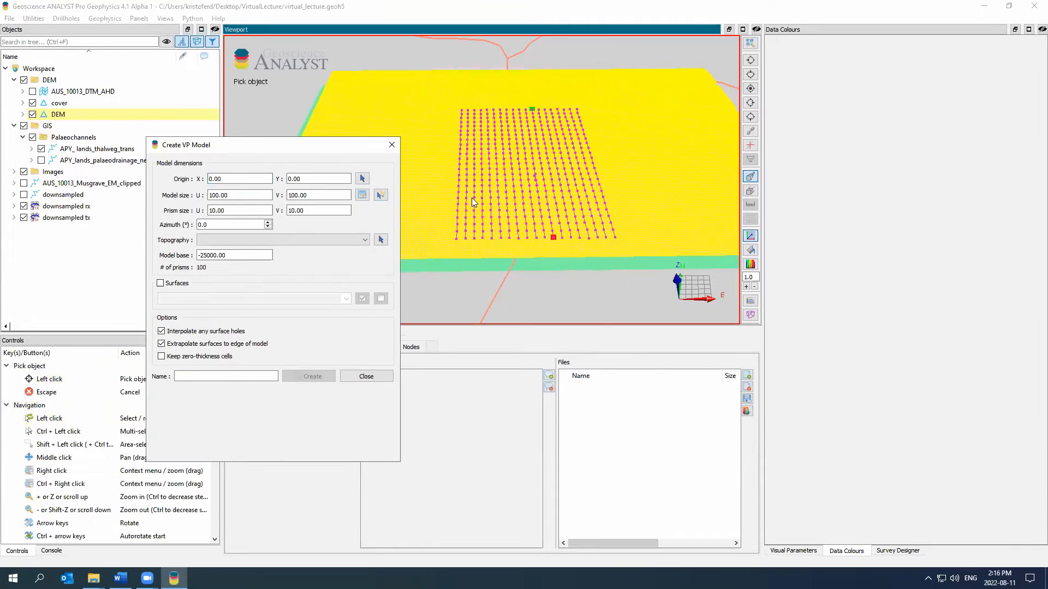
left_click(476, 203)
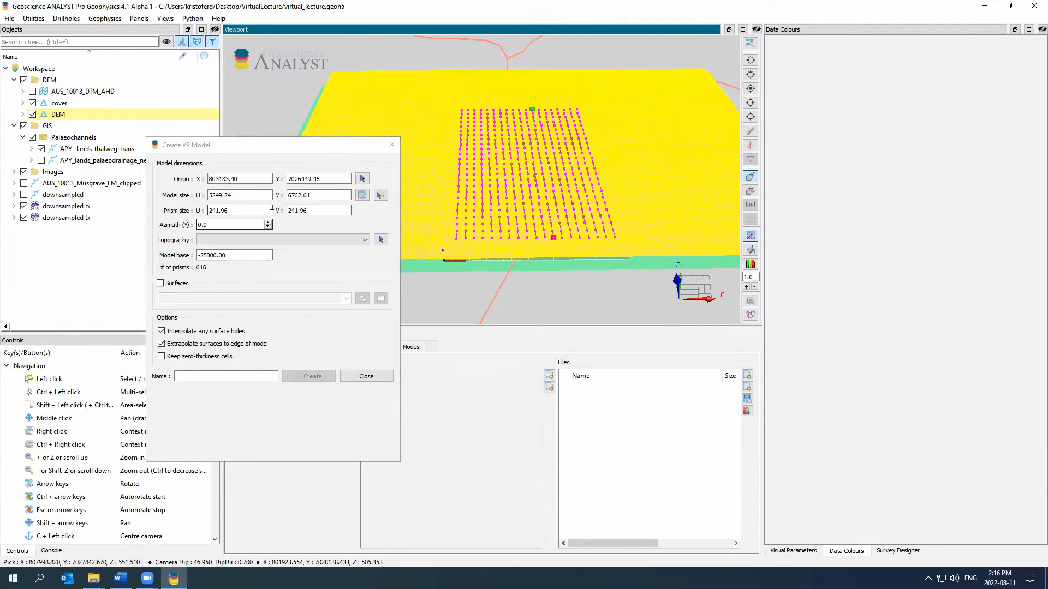
Hide the DEM and cover surfaces and inspect the VP model's prism grid against the survey lines from above.
left_click_drag(436, 228, 439, 182)
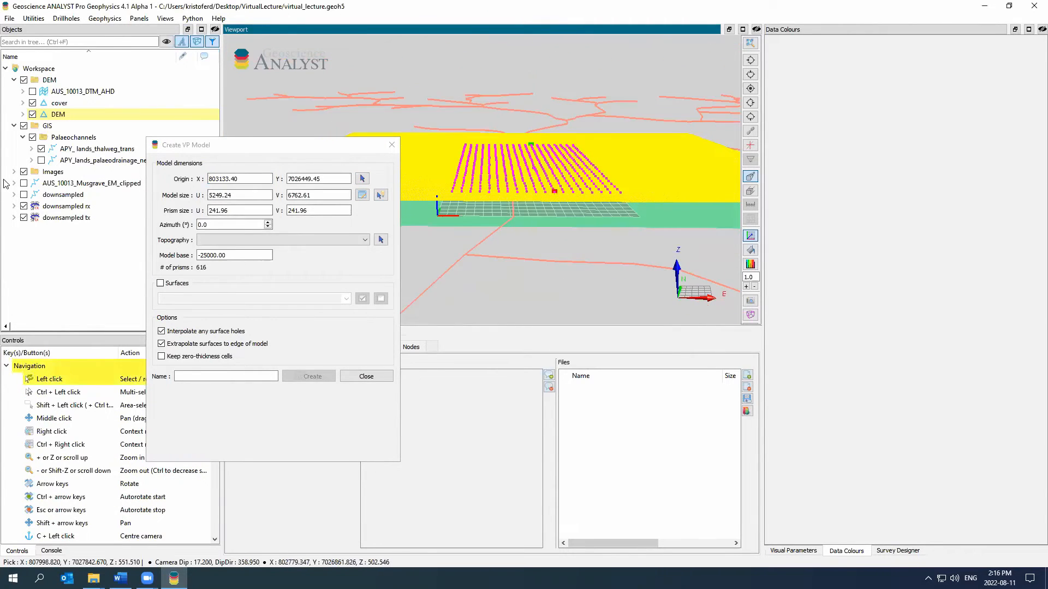
left_click(32, 114)
left_click(32, 102)
scroll(552, 209, "up", 2)
left_click_drag(552, 209, 540, 266)
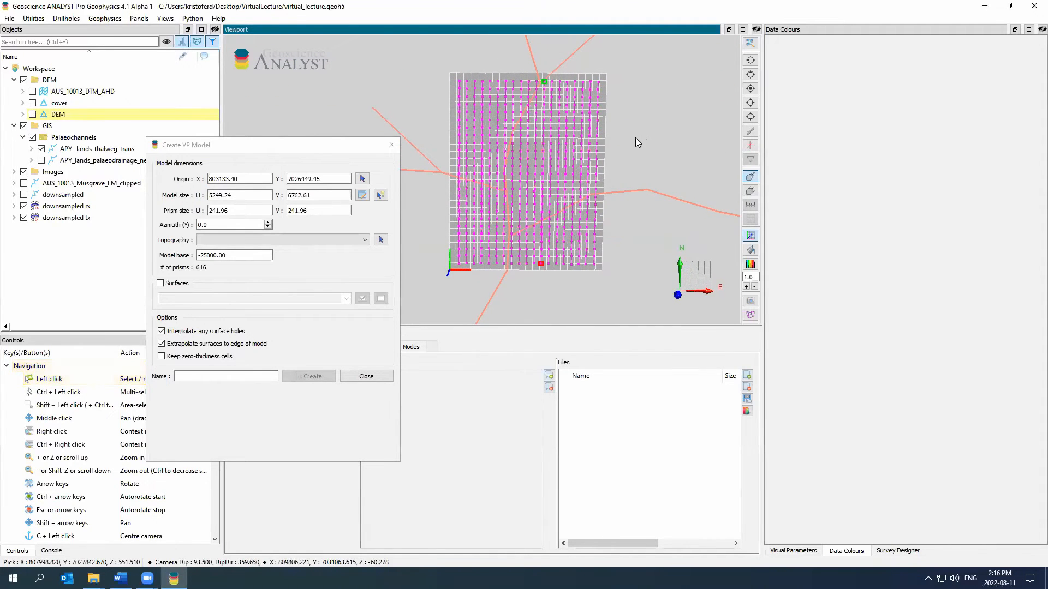
middle_click_drag(635, 137, 603, 132)
left_click_drag(606, 129, 601, 126)
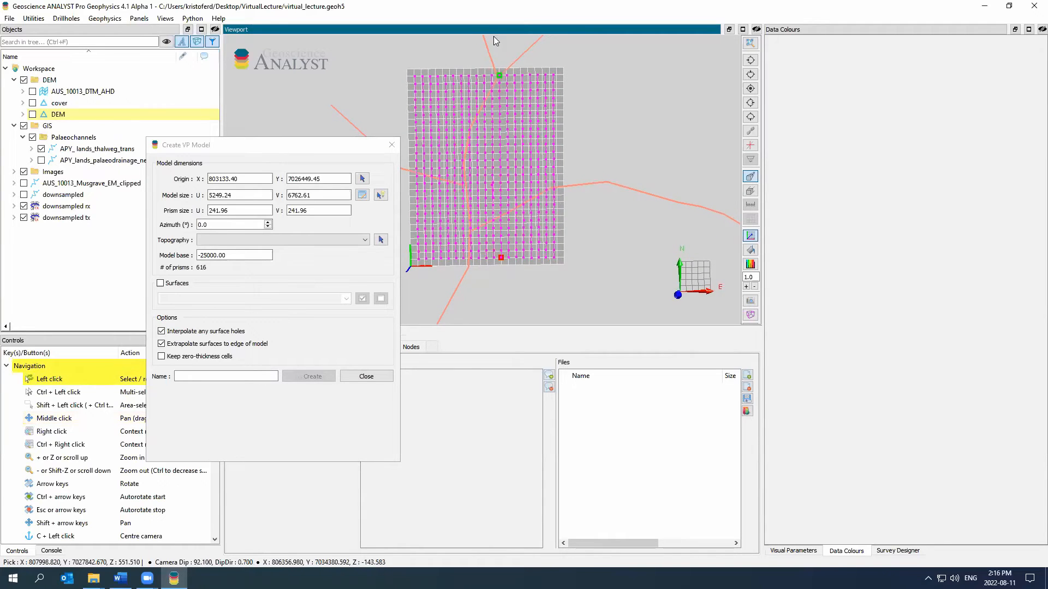
left_click_drag(524, 268, 551, 259)
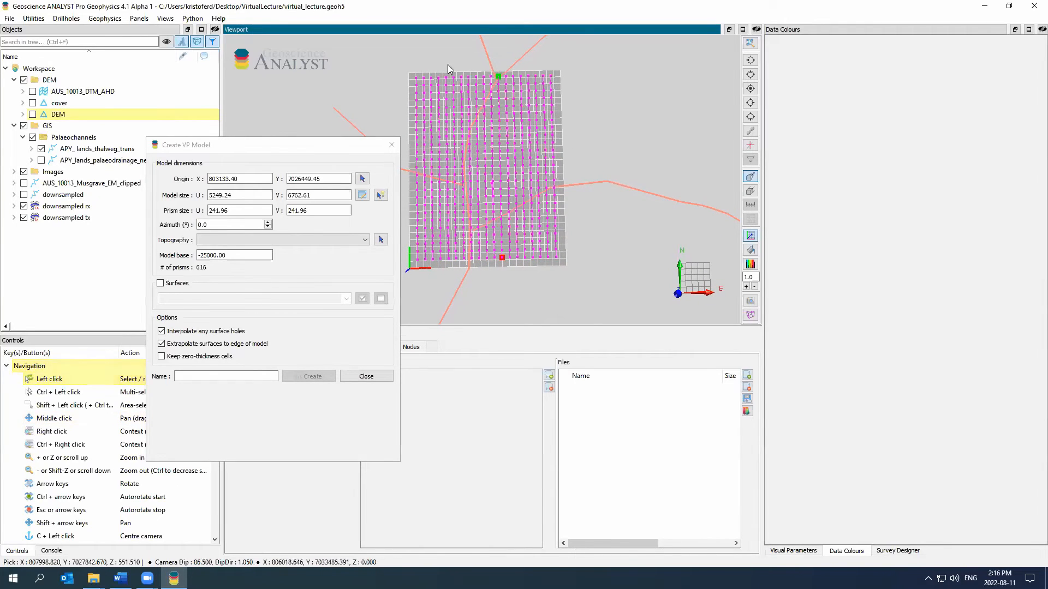
Set DEM as the VP model's topography, enable surfaces and include the cover surface.
left_click(298, 241)
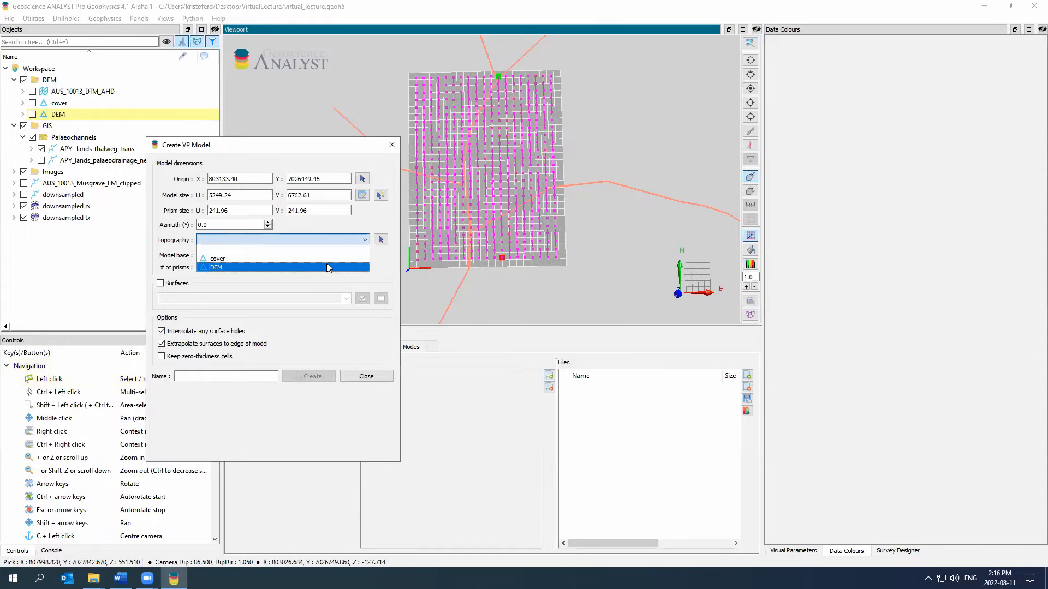
left_click(326, 267)
left_click(184, 285)
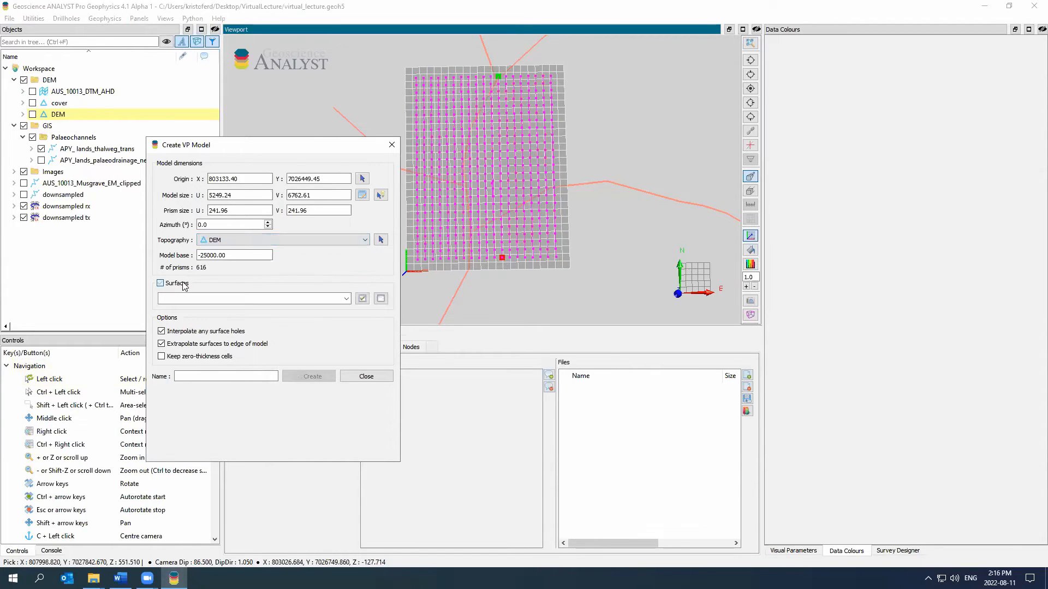
left_click(346, 298)
left_click(349, 310)
left_click(354, 327)
Name the VP model two_layer and create it.
left_click(236, 375)
type("t")
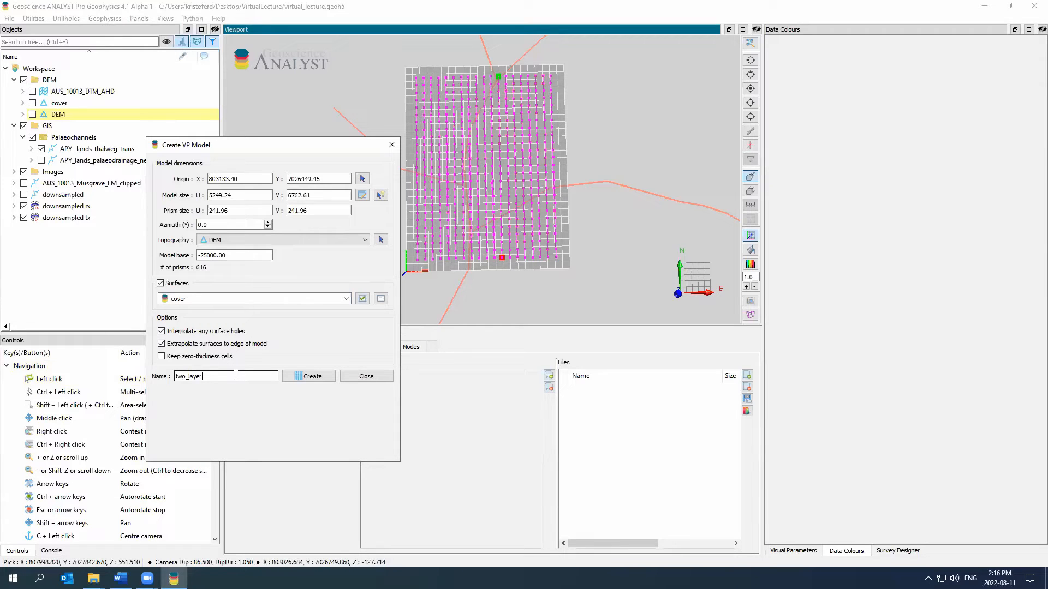
type("wo_layer")
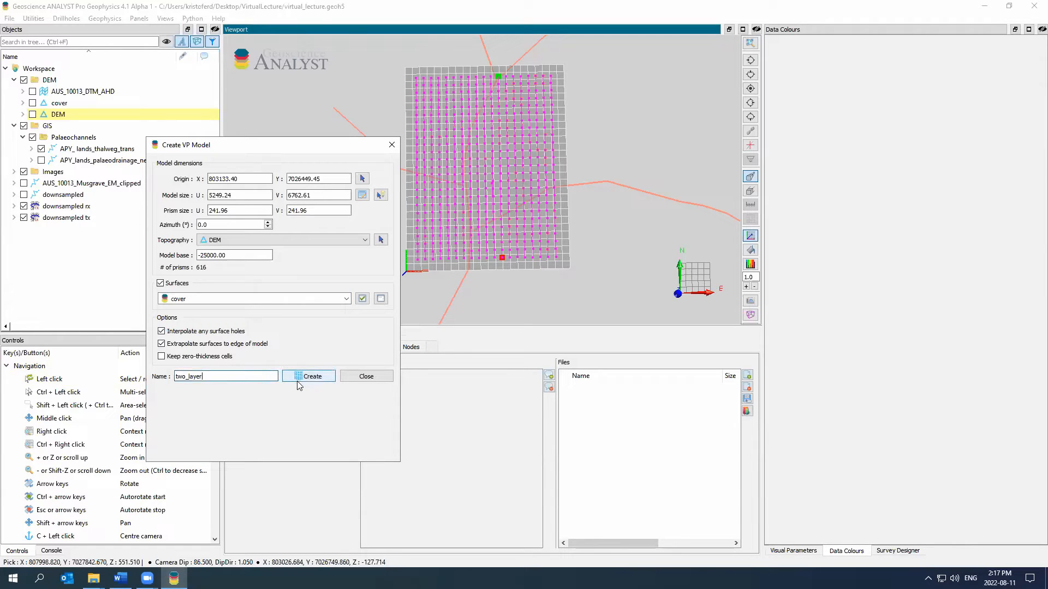
left_click(301, 377)
Close the VP model dialog, colour two_layer by Unit and pick one of its cover cells in the viewport.
left_click(55, 123)
left_click(23, 126)
left_click(70, 159)
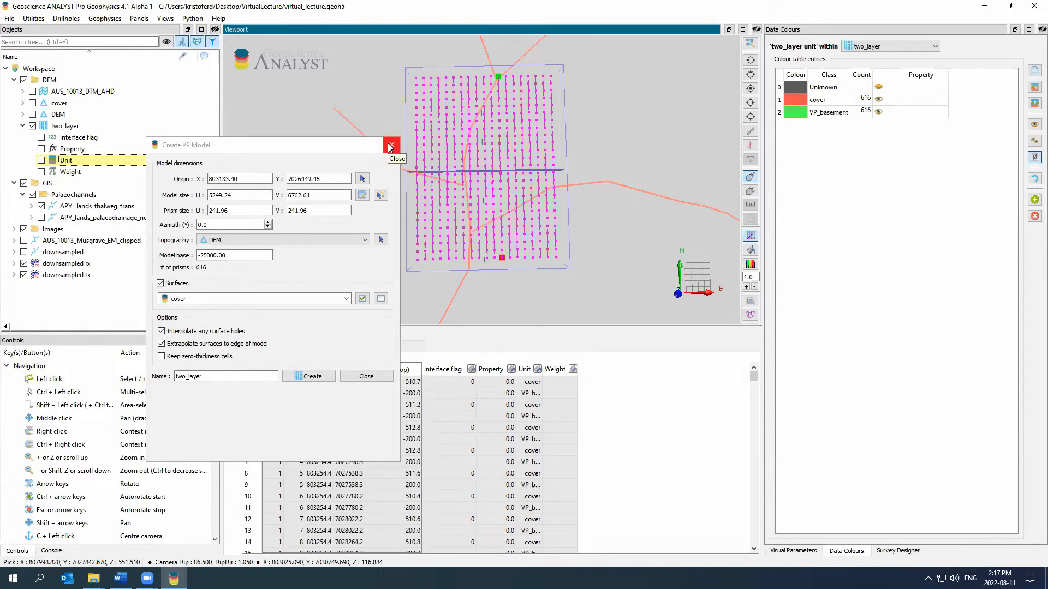
left_click(390, 147)
left_click_drag(540, 229, 541, 85)
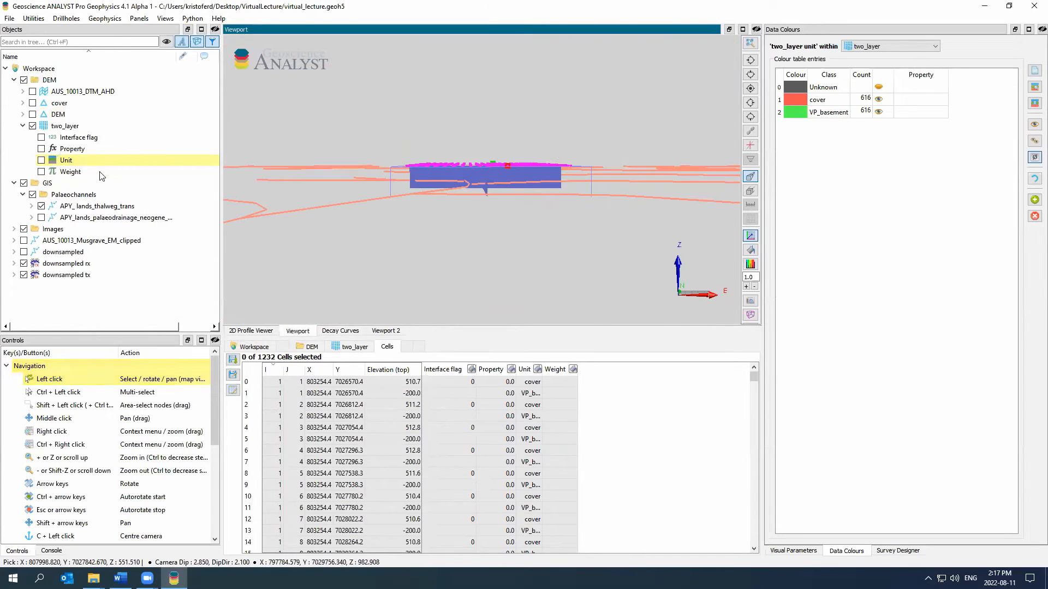
left_click(40, 159)
scroll(471, 178, "up", 3)
left_click(470, 178)
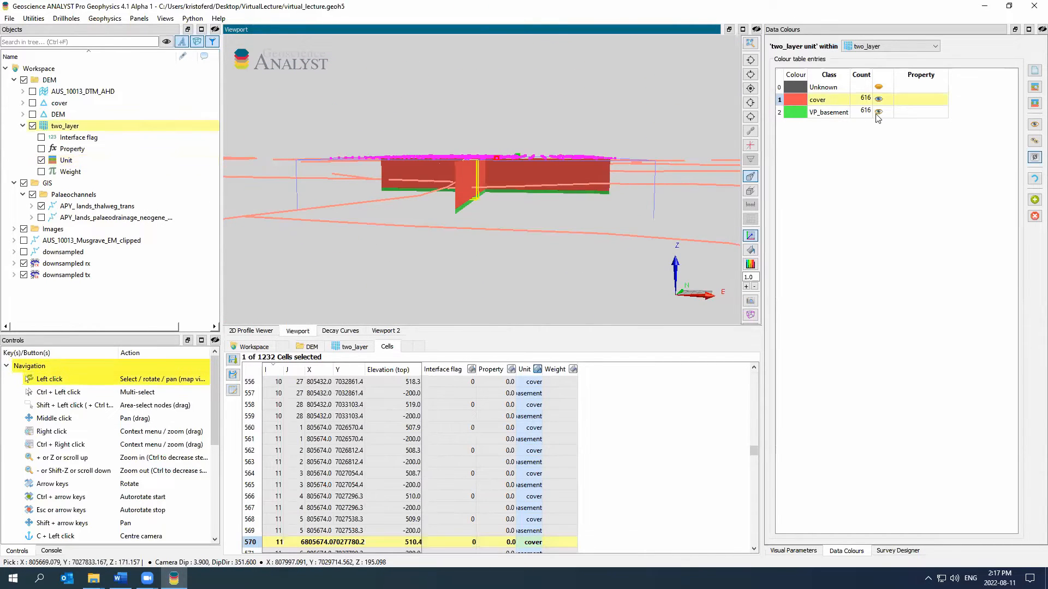
Rename the Property column of the two_layer unit table to con.
double_click(917, 74)
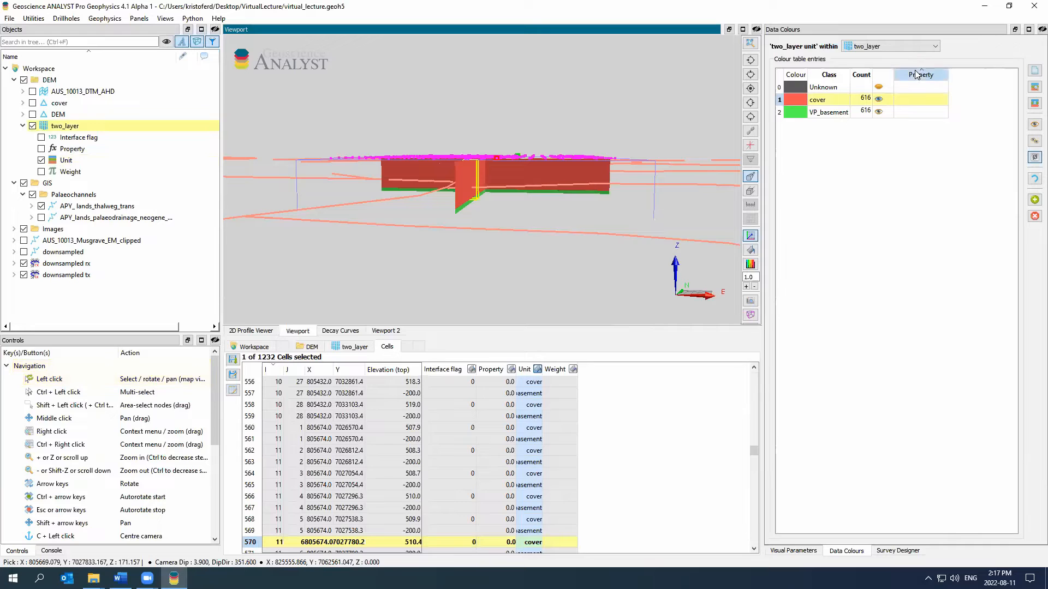
type("con")
key("Return")
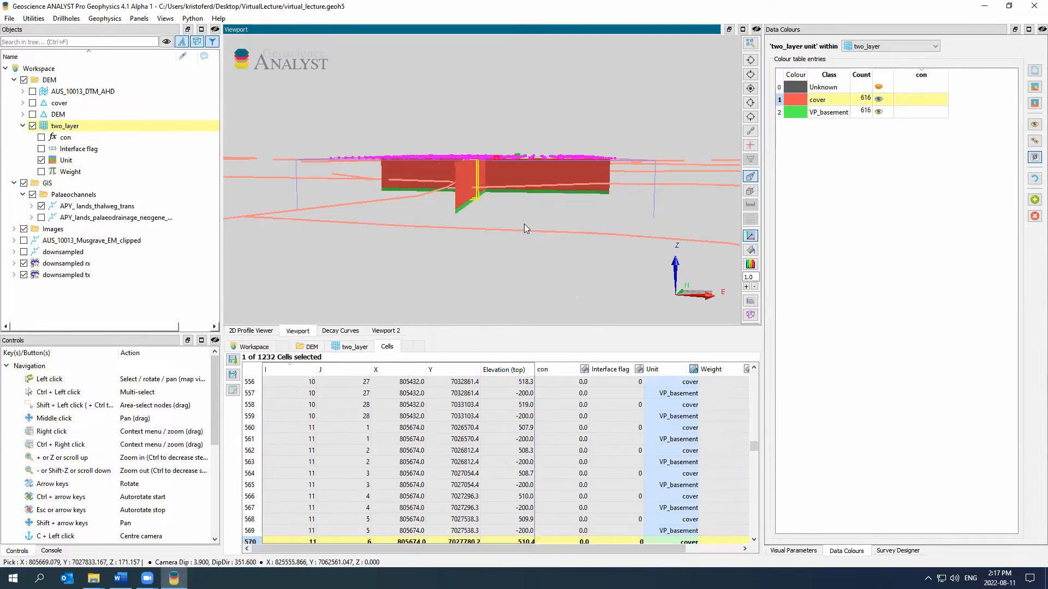
Set con to 0.1 for both the cover and VP_basement units.
left_click(937, 98)
type("0.1")
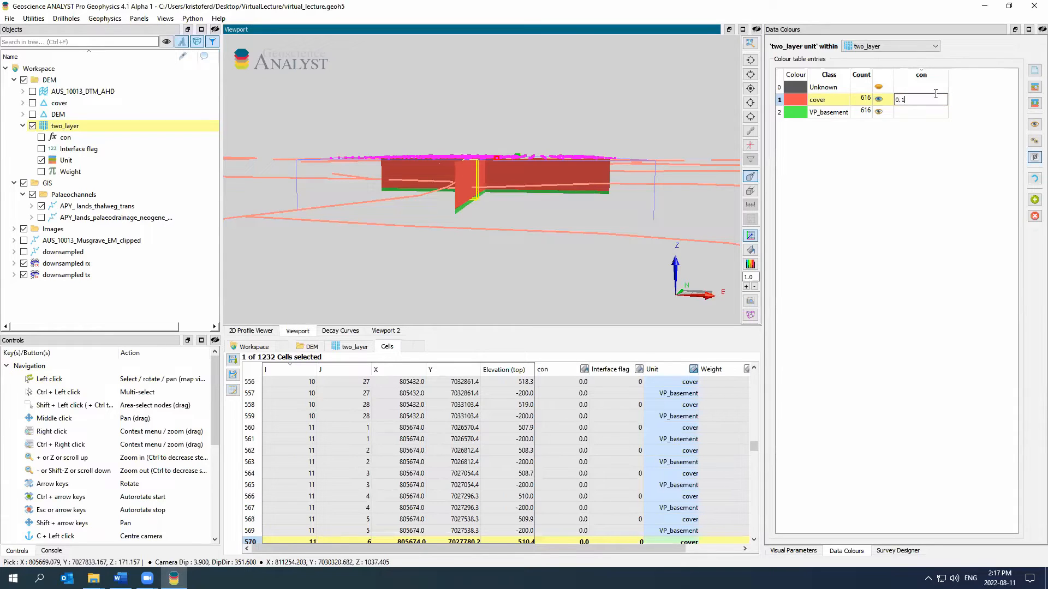
key("Return")
key("Down")
type("0.1")
key("Return")
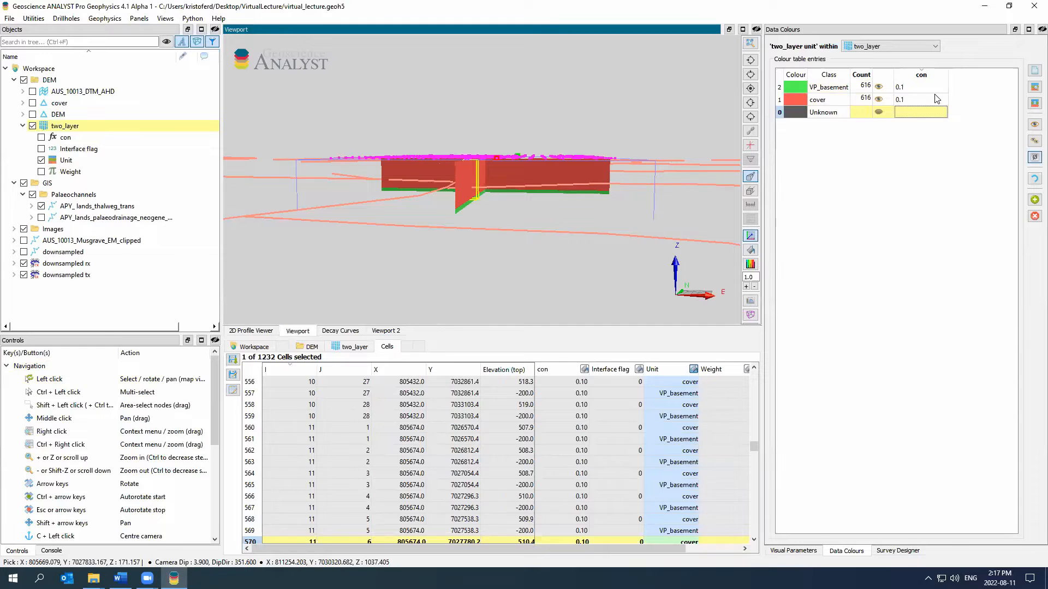
Return to the two_layer unit table and add two property columns named lower and upper.
left_click(95, 148)
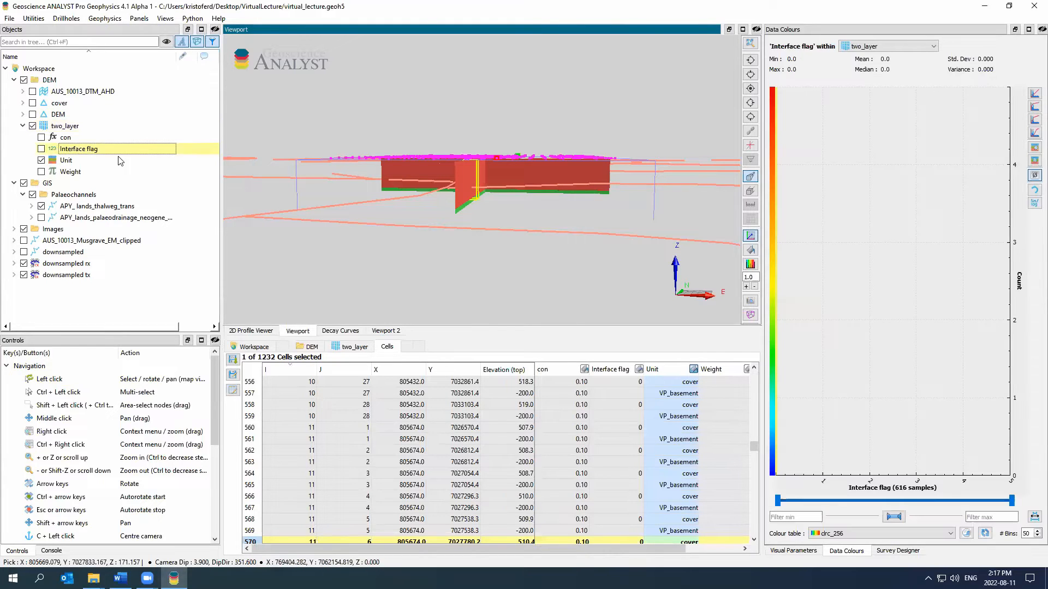
left_click_drag(485, 178, 500, 179)
left_click(501, 179)
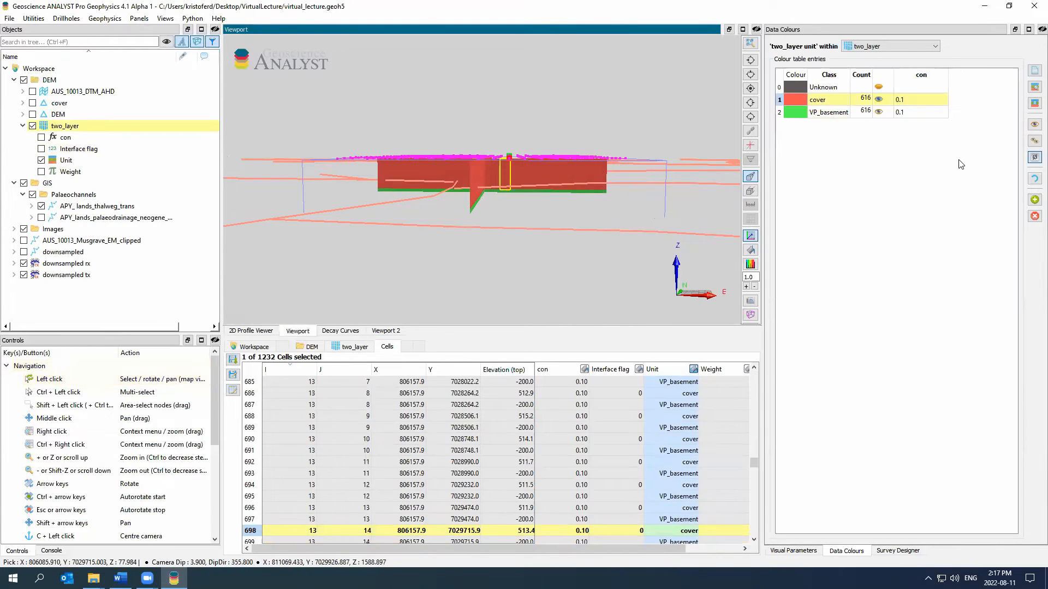
left_click(1034, 201)
type("lower")
key("Return")
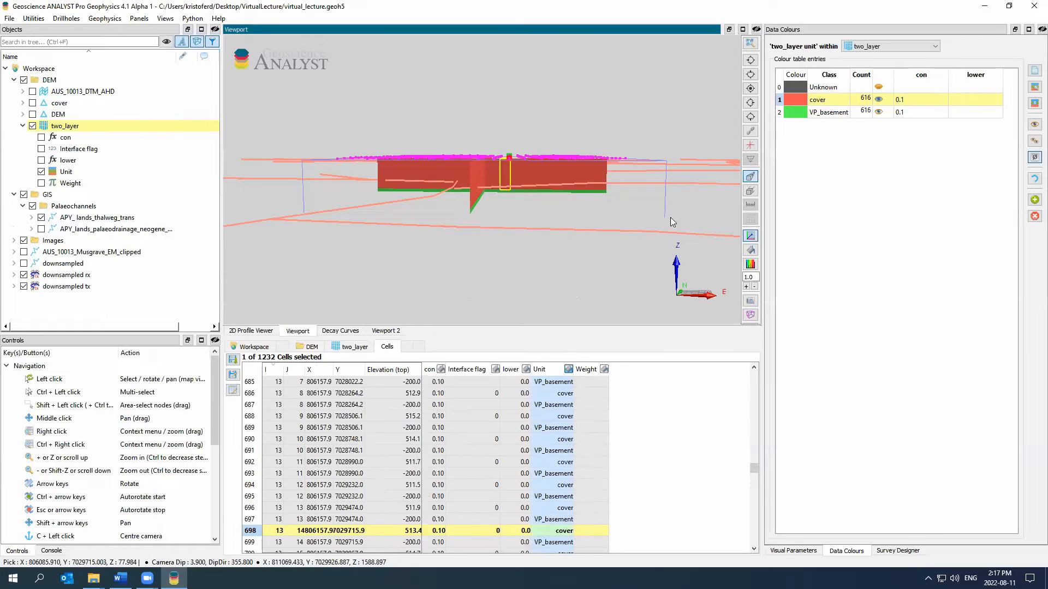
left_click(1034, 200)
type("upper")
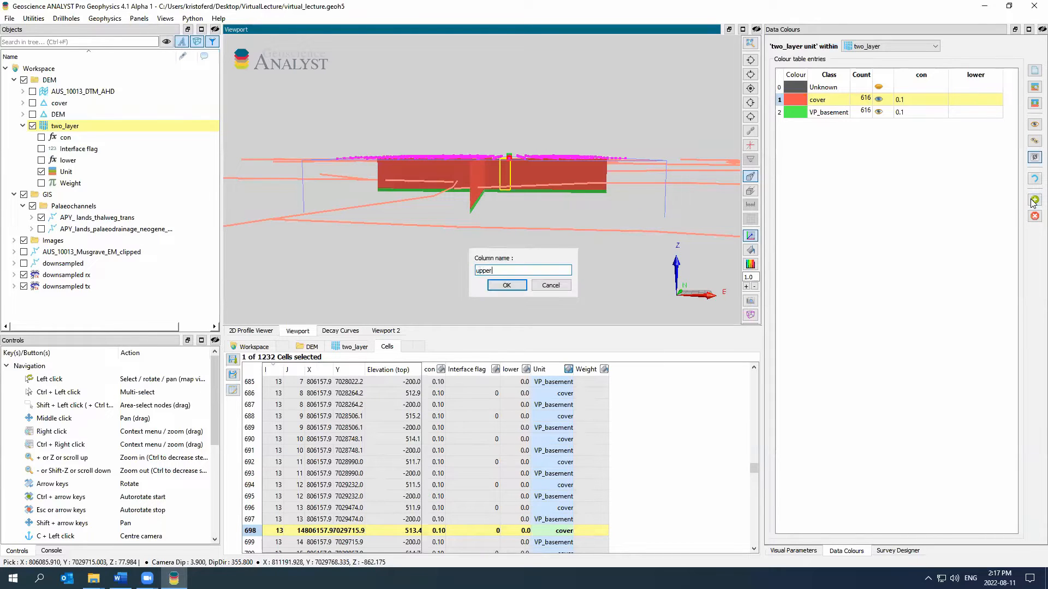
key("Return")
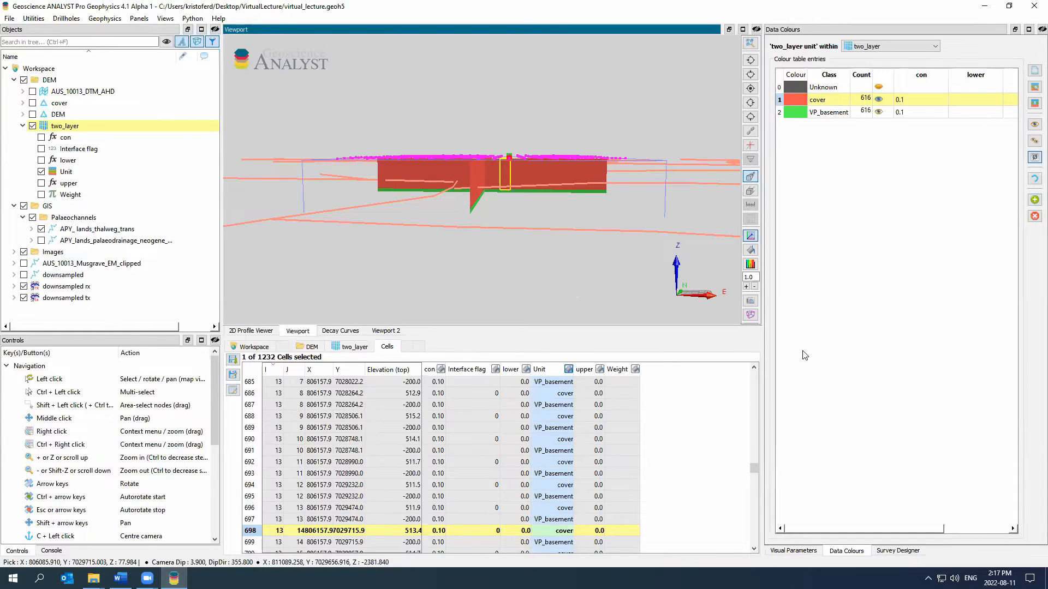
Widen the unit table and set lower to 0 and upper to 5 for both cover and VP_basement.
left_click_drag(764, 347, 711, 347)
left_click(905, 100)
type("0")
key("Down")
type("0")
key("Up")
key("Right")
type("5")
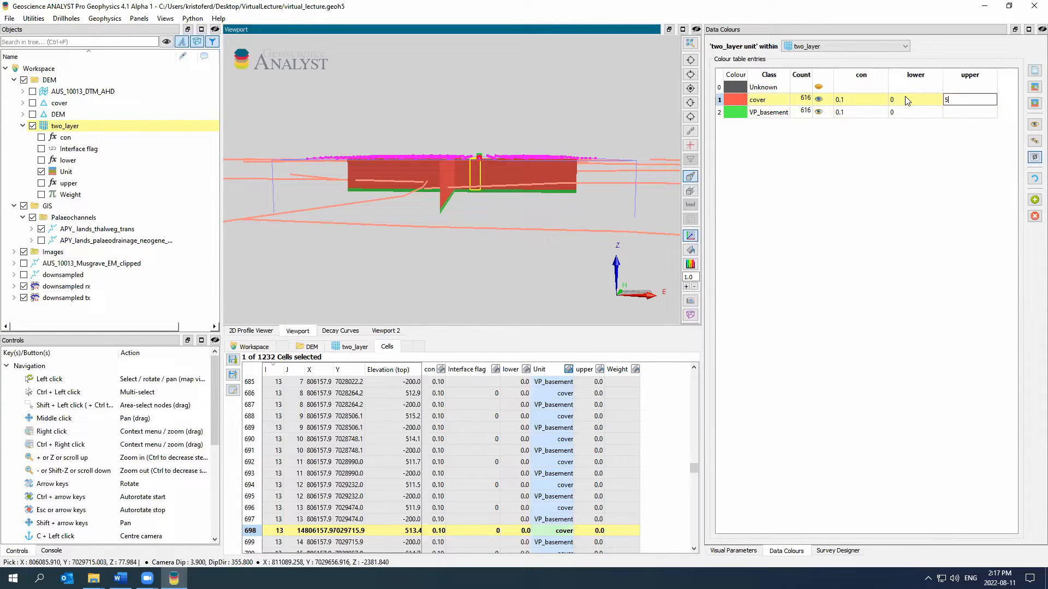
key("Down")
type("5")
left_click(906, 100)
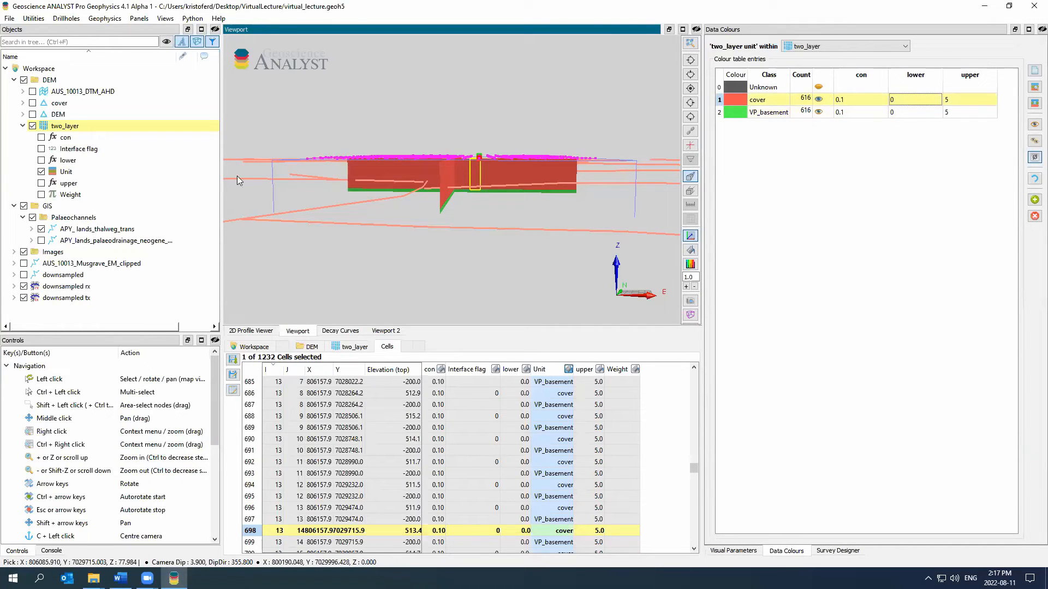
Set up heterogenous units for two_layer's cover unit, with a 10 m vertical cell size and a 20% expansion rate.
left_click(22, 126)
left_click_drag(421, 187, 439, 171)
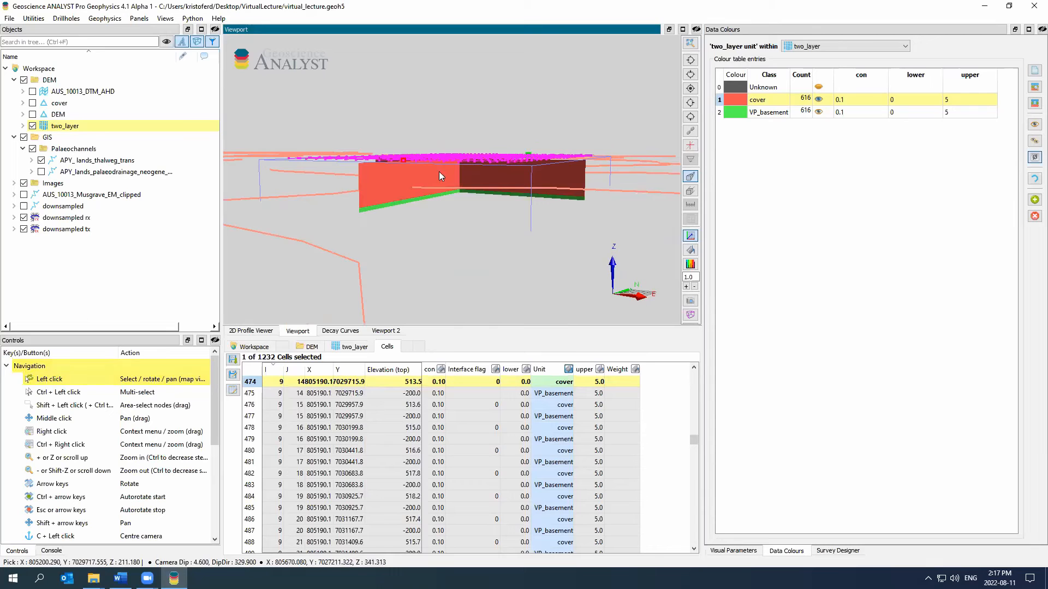
right_click(72, 127)
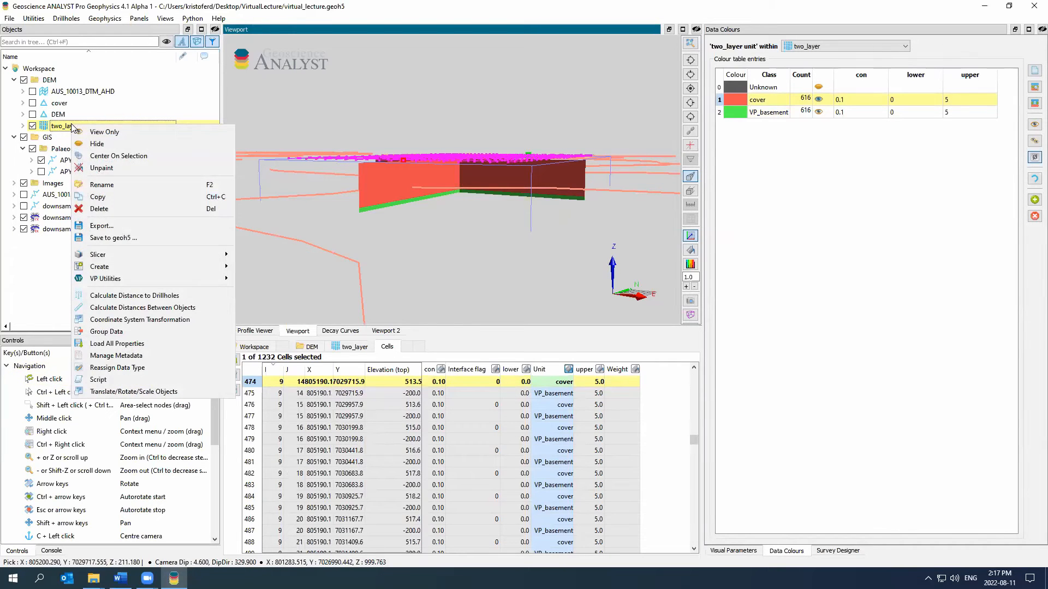
mouse_move(155, 279)
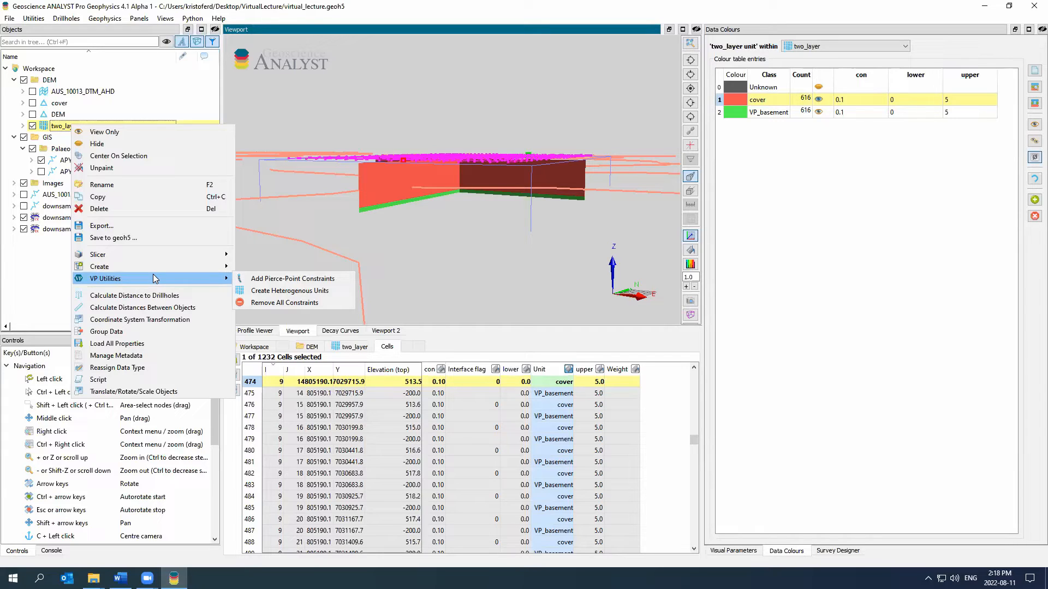
left_click(260, 291)
left_click(594, 242)
left_click(582, 252)
left_click_drag(504, 270, 450, 264)
type("10")
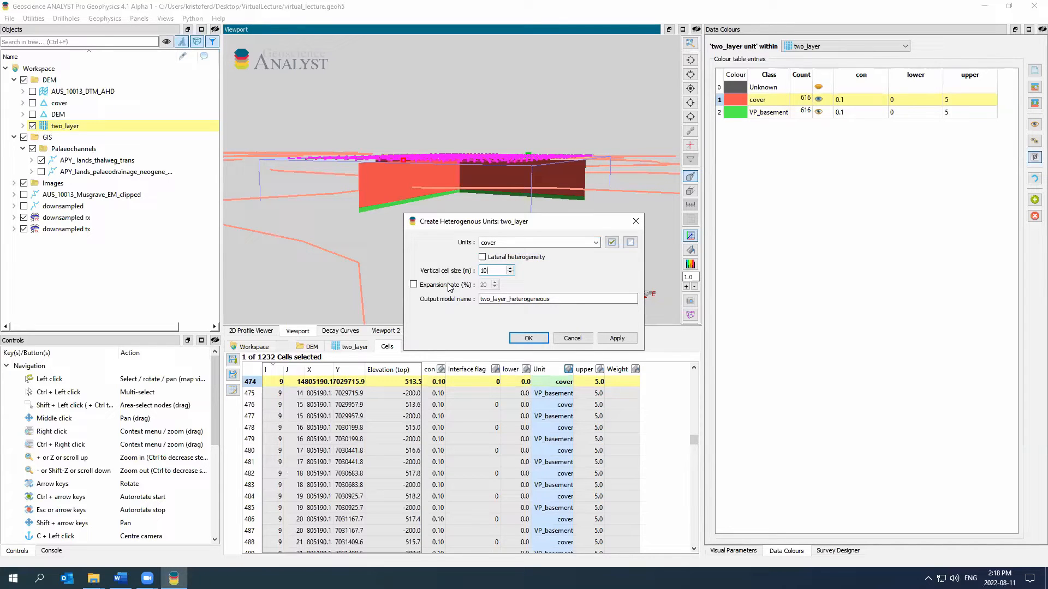
left_click(412, 286)
Name the output model heterogeneous and generate it.
left_click_drag(508, 299, 430, 299)
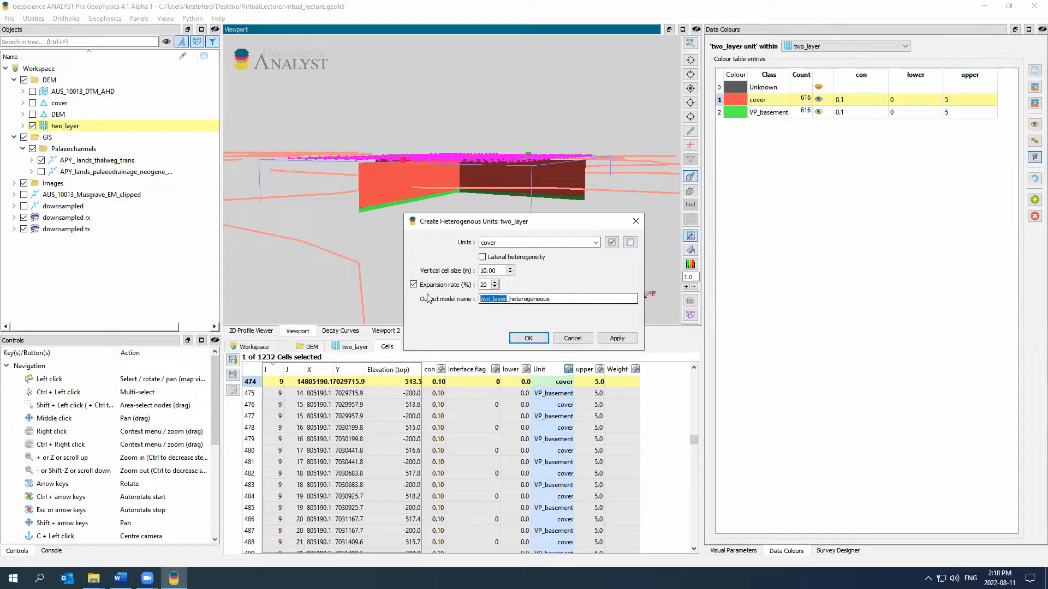
key("BackSpace")
key("Delete")
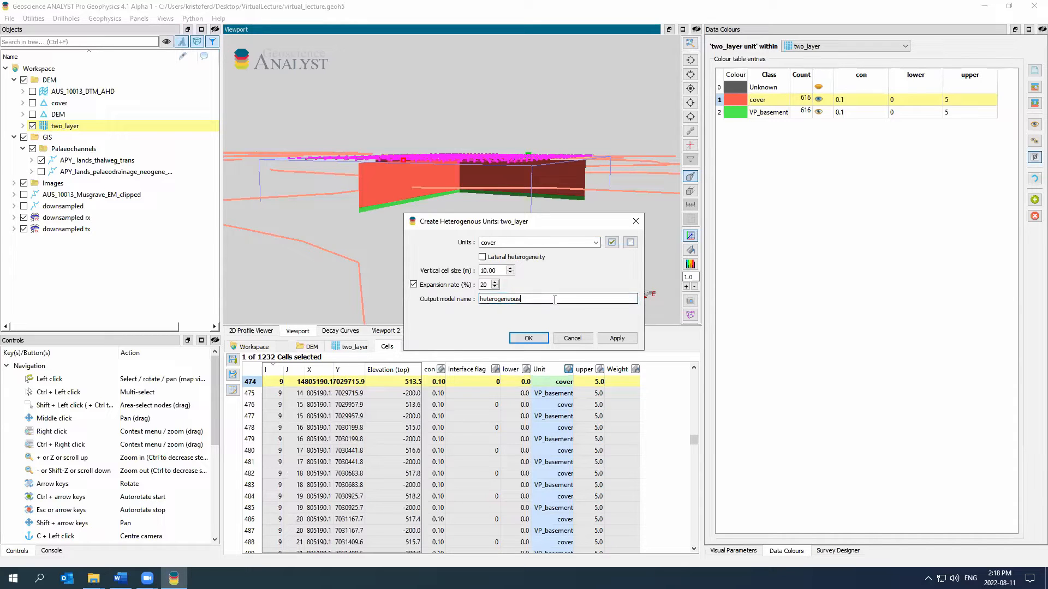
left_click(629, 338)
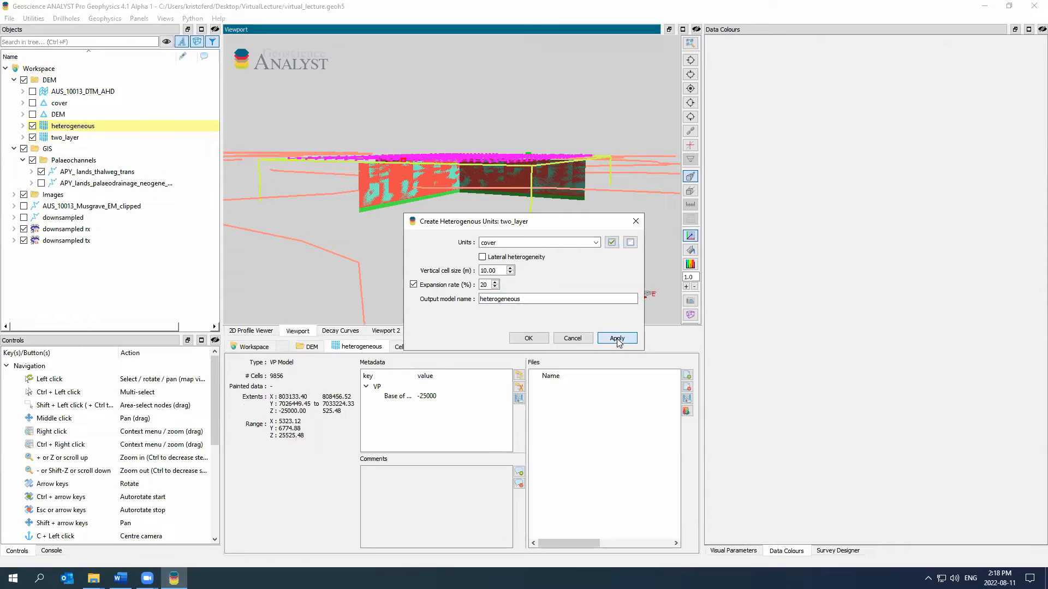
Hide two_layer and colour the heterogeneous model by Unit.
left_click(32, 137)
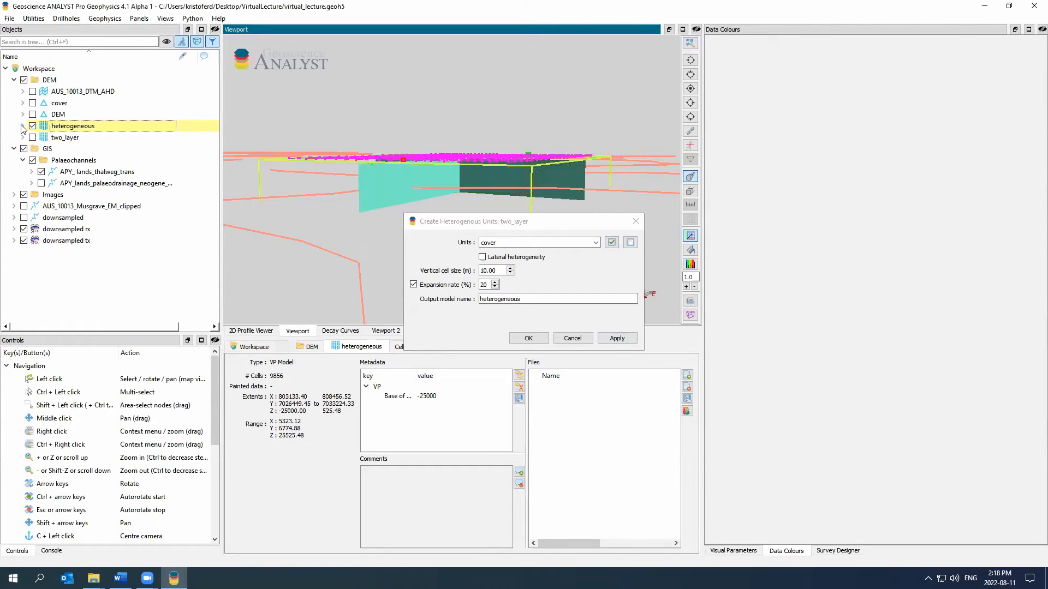
left_click(23, 126)
left_click(41, 171)
left_click_drag(428, 166, 476, 167)
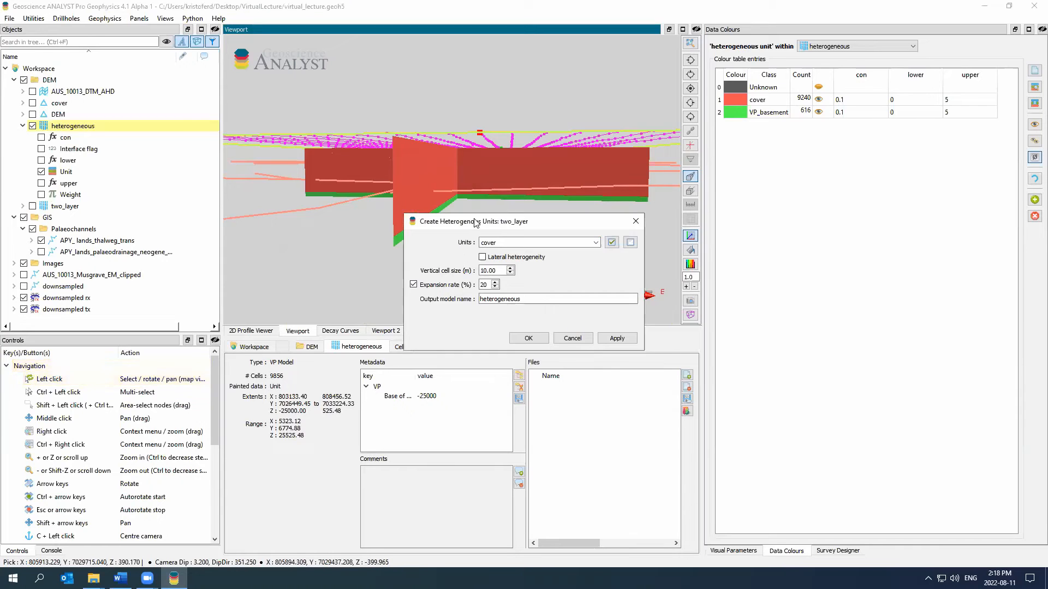
Move the dialog off the model and pick cover cells at different depths to inspect their records in the cell table.
left_click_drag(476, 222, 98, 325)
left_click(401, 346)
left_click(503, 154)
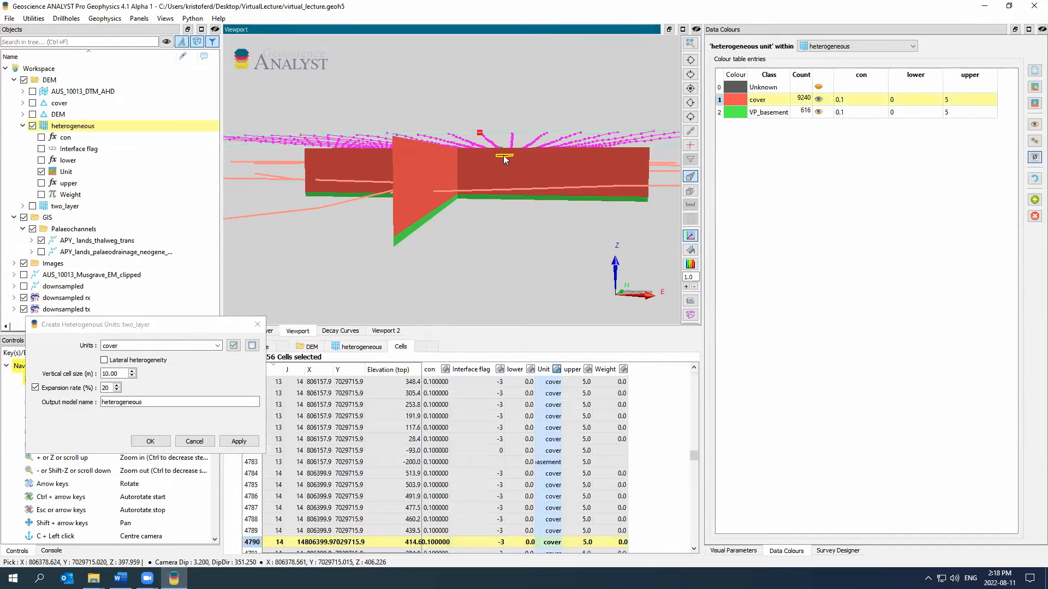
left_click(506, 175)
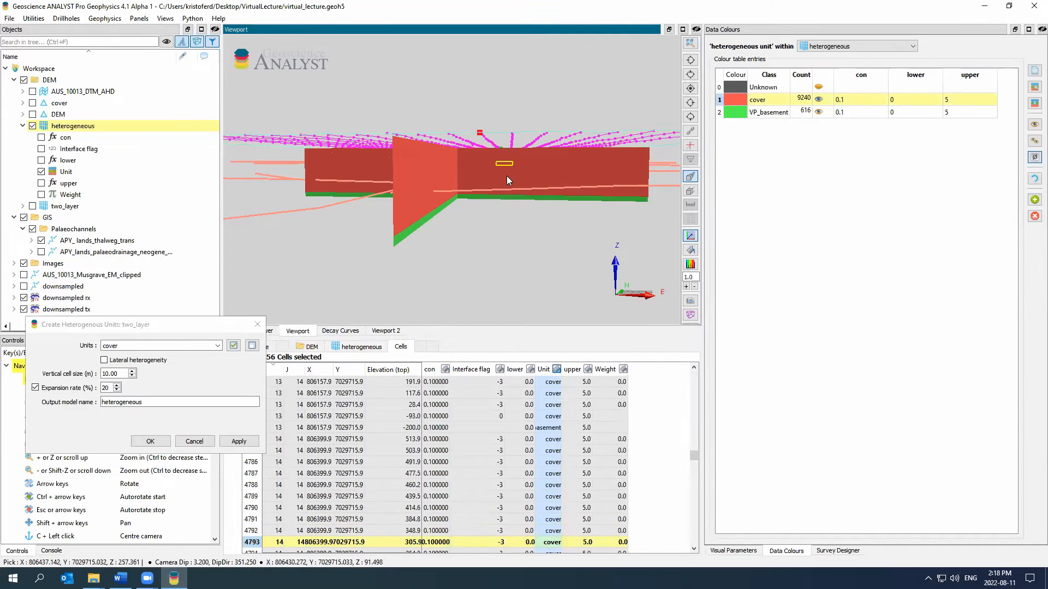
Show the heterogeneous model's grid to check the cell layering, hide the grid again and view the sections obliquely.
left_click(733, 551)
left_click(800, 115)
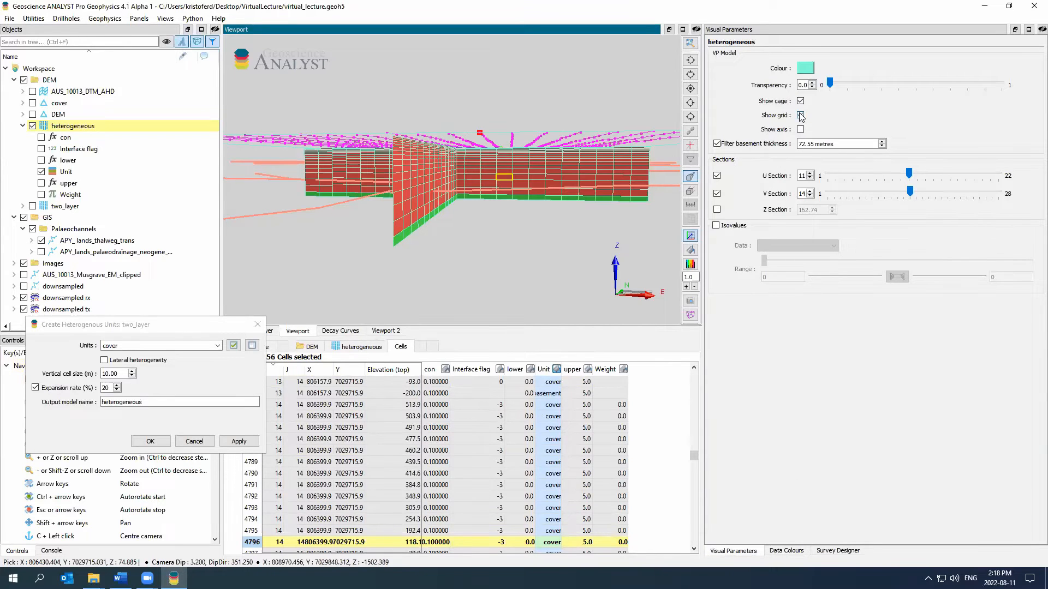
left_click(799, 115)
left_click_drag(463, 159, 289, 290)
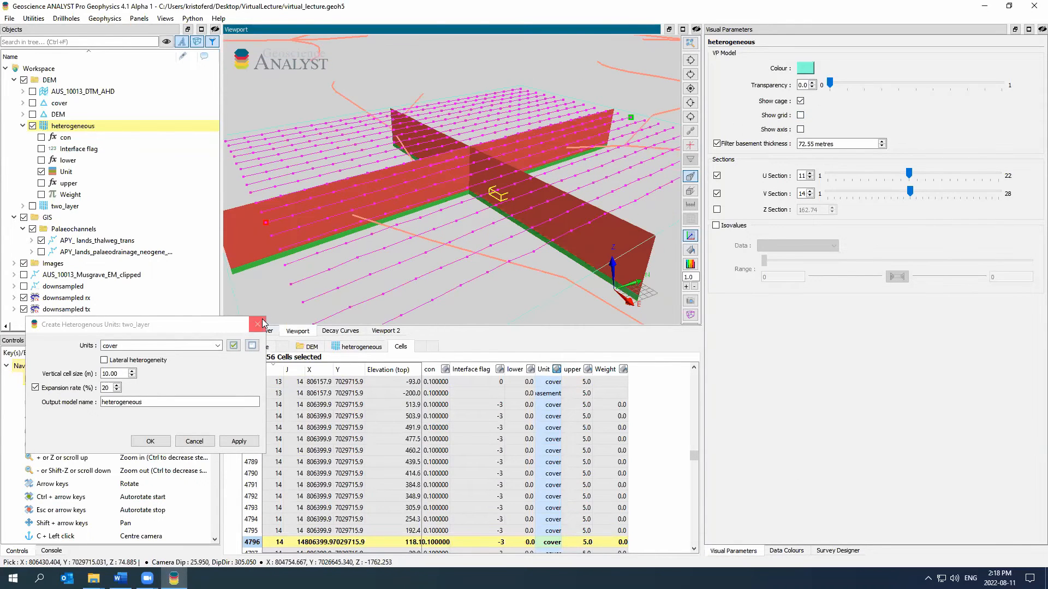
Close the heterogeneous units dialog, colour the heterogeneous model by con and pick a section cell to inspect its record.
left_click(257, 324)
scroll(421, 177, "down", 2)
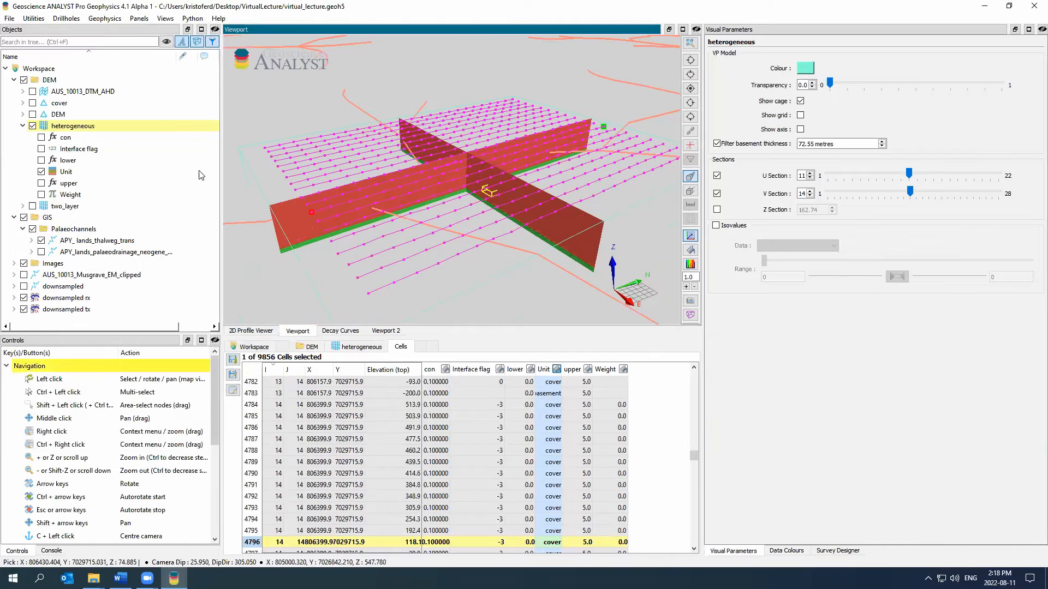
left_click(66, 171)
left_click(65, 138)
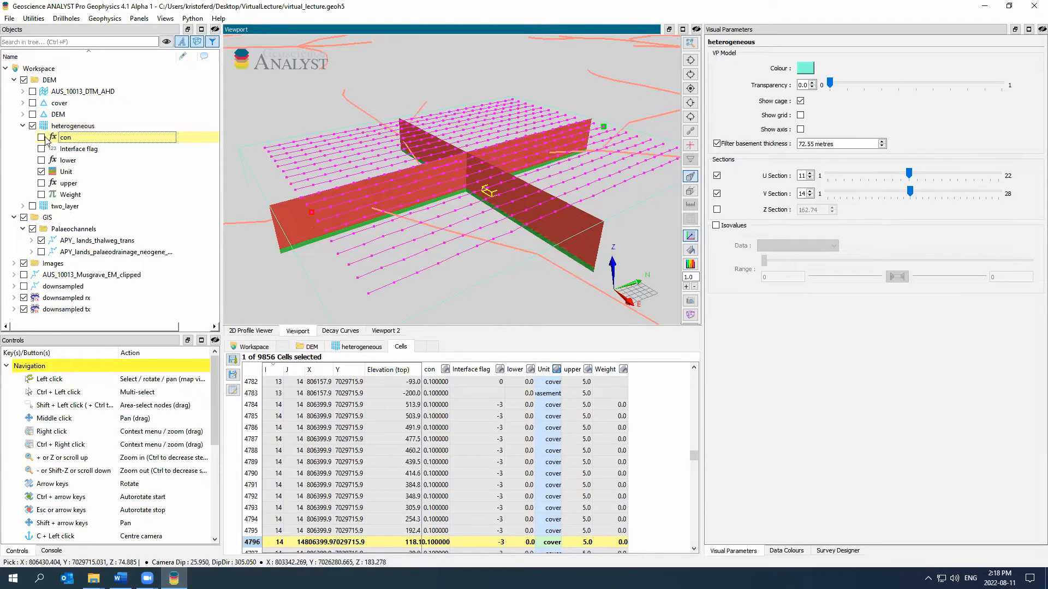
left_click(41, 137)
left_click_drag(593, 194, 336, 183)
left_click(550, 165)
left_click(415, 171)
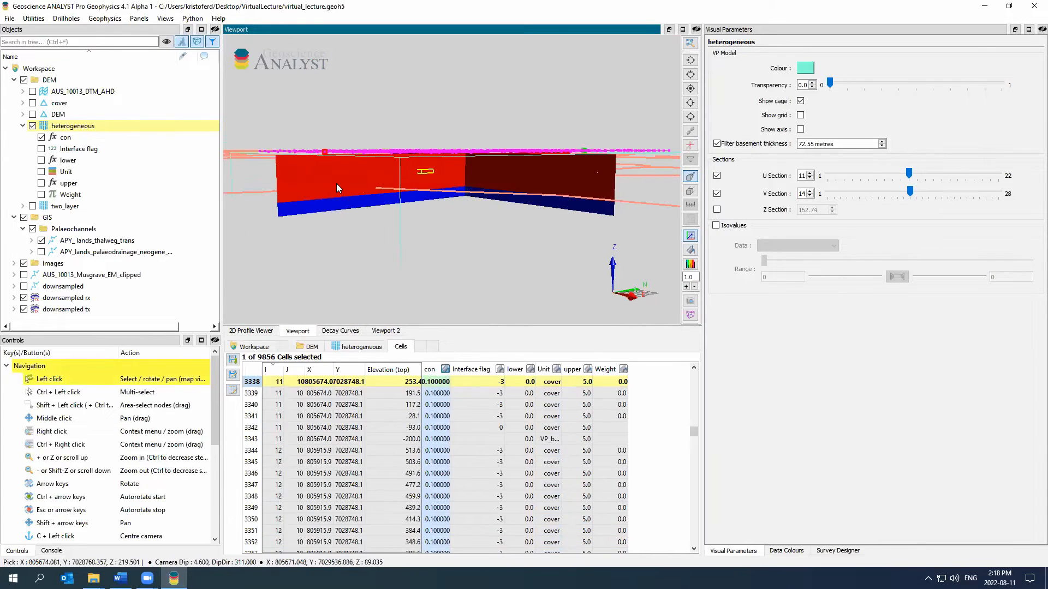
left_click(65, 174)
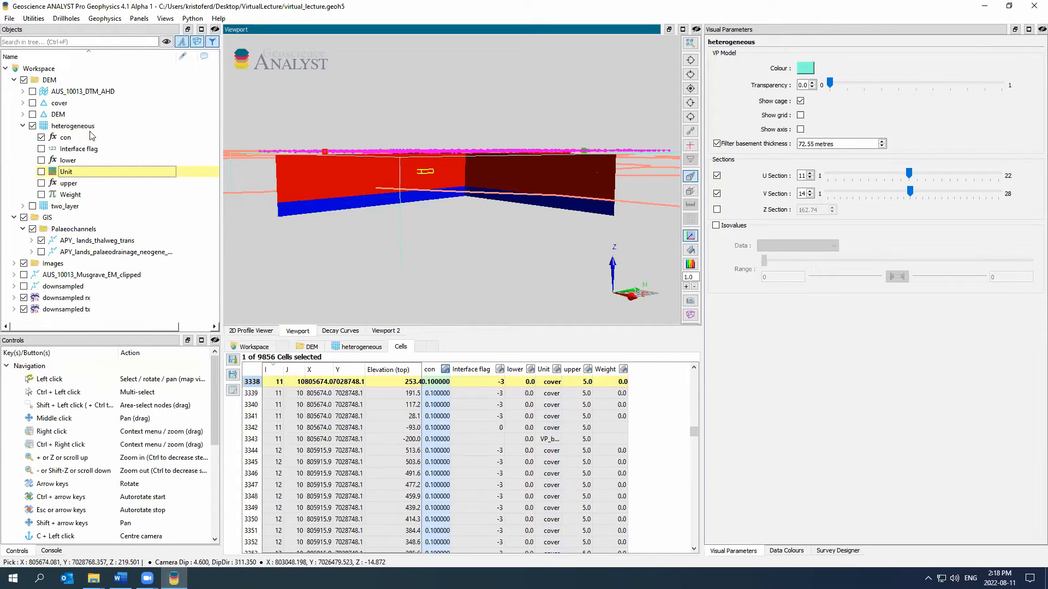
Start a VPem1D heterogeneous inversion with downsampled rx as observation points, HMZ_later as data and HMZ_uncert as uncertainty.
left_click(115, 20)
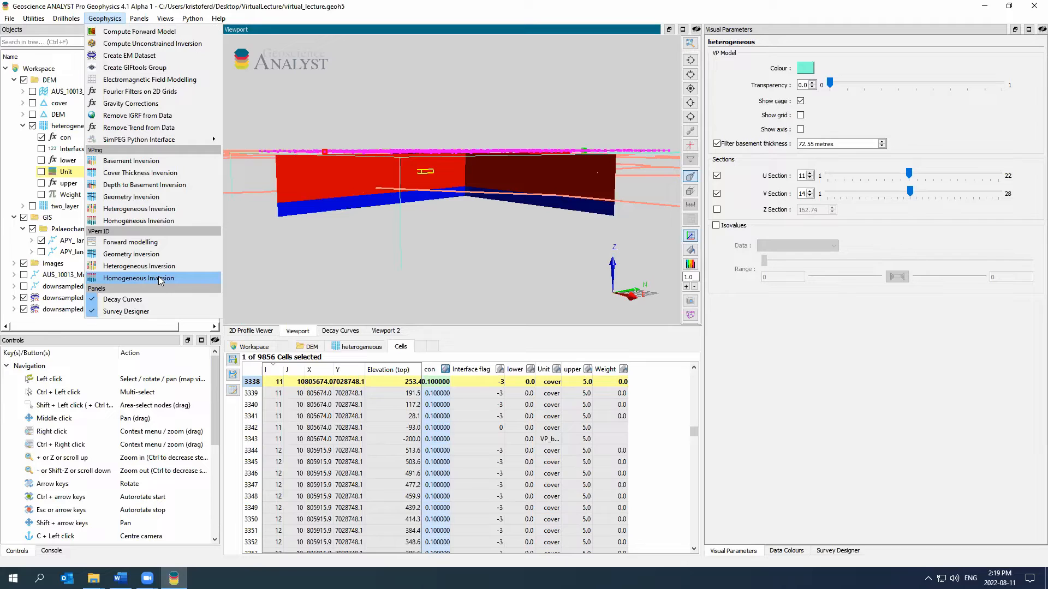
left_click(158, 266)
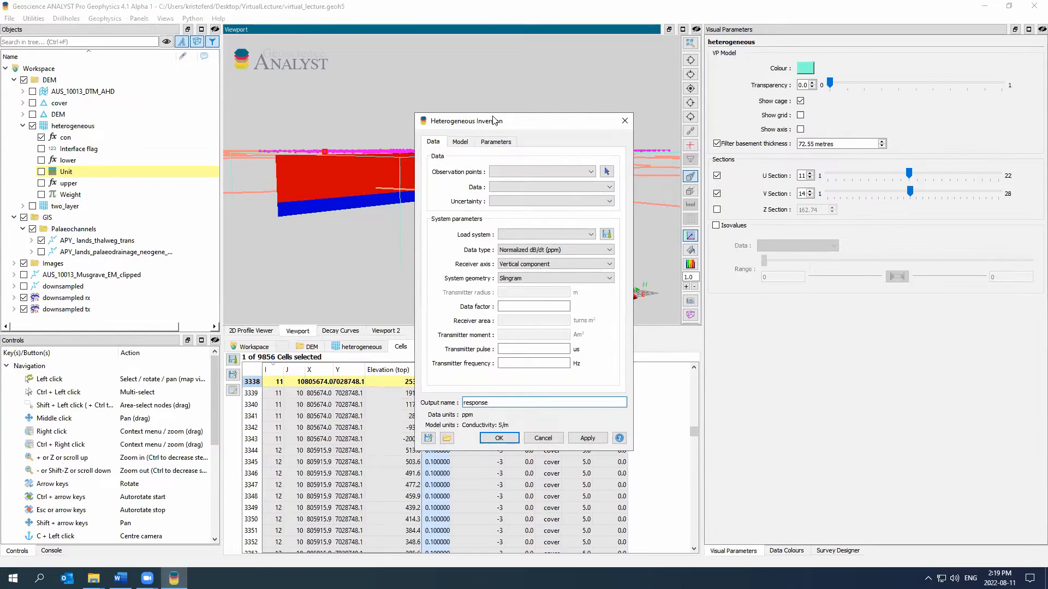
left_click_drag(506, 123, 373, 97)
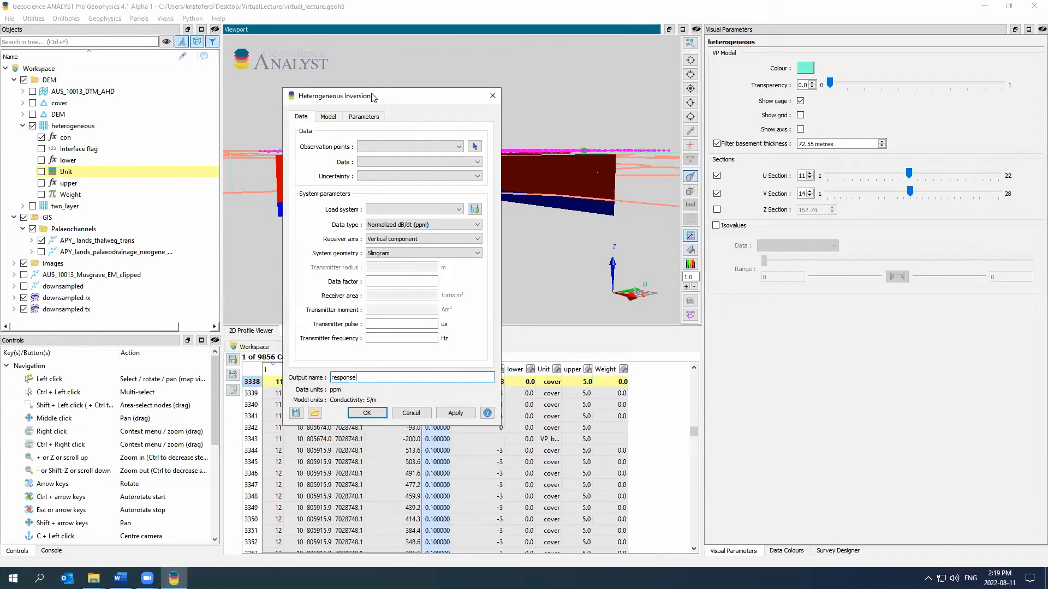
left_click(419, 146)
left_click(424, 161)
left_click(428, 161)
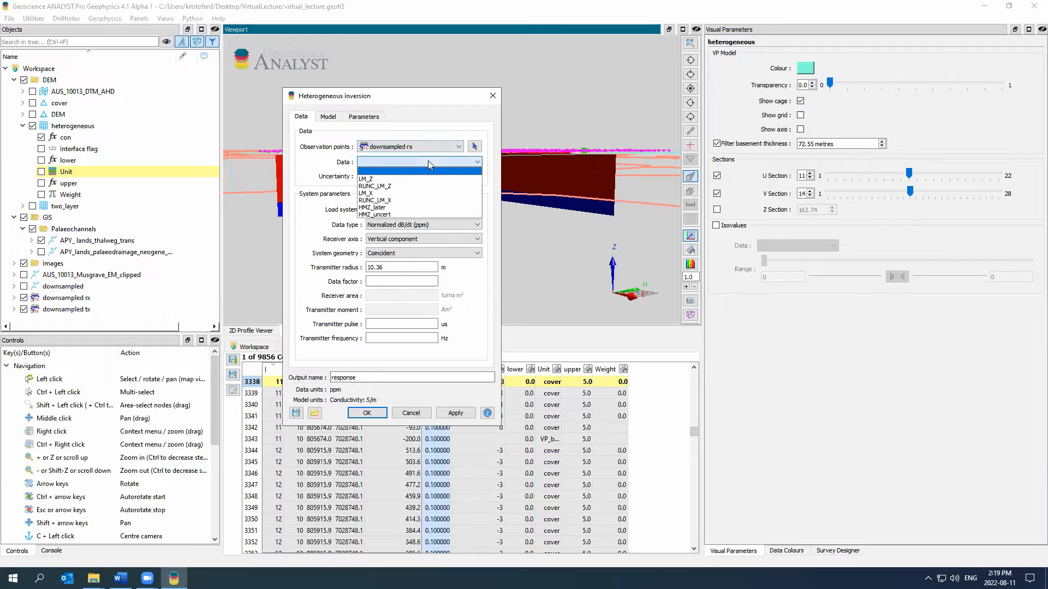
left_click(434, 208)
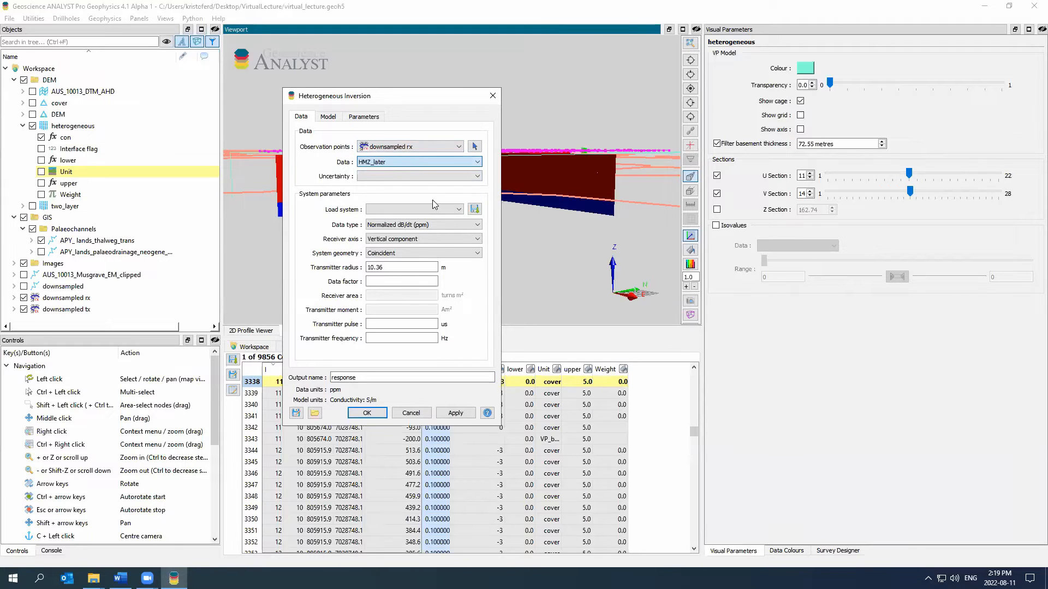
left_click(431, 176)
left_click(435, 226)
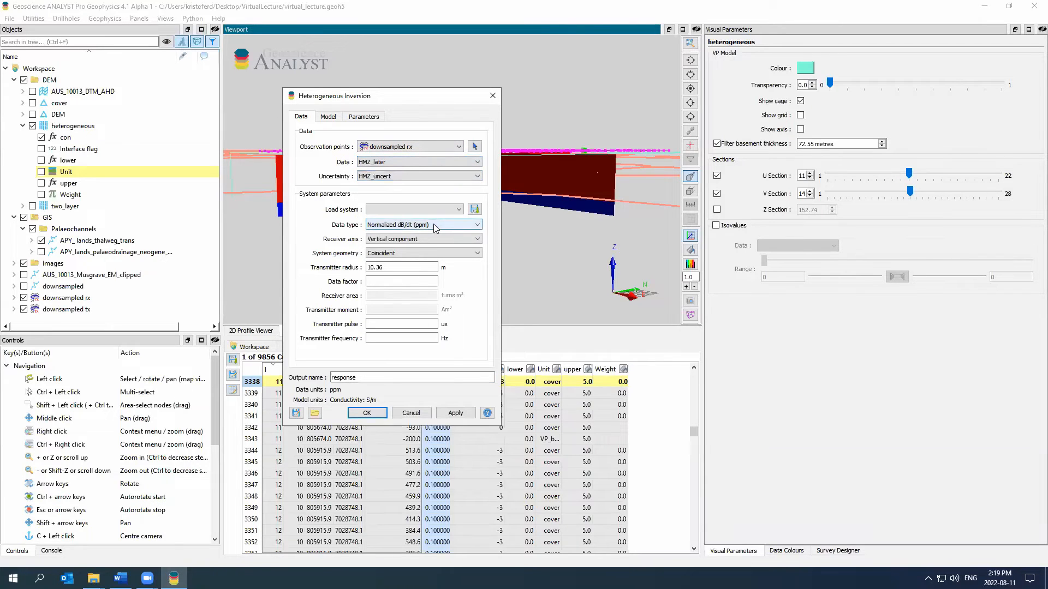
Load the SkyTEM (pV/(Am⁴)) system parameters into the inversion.
left_click(407, 282)
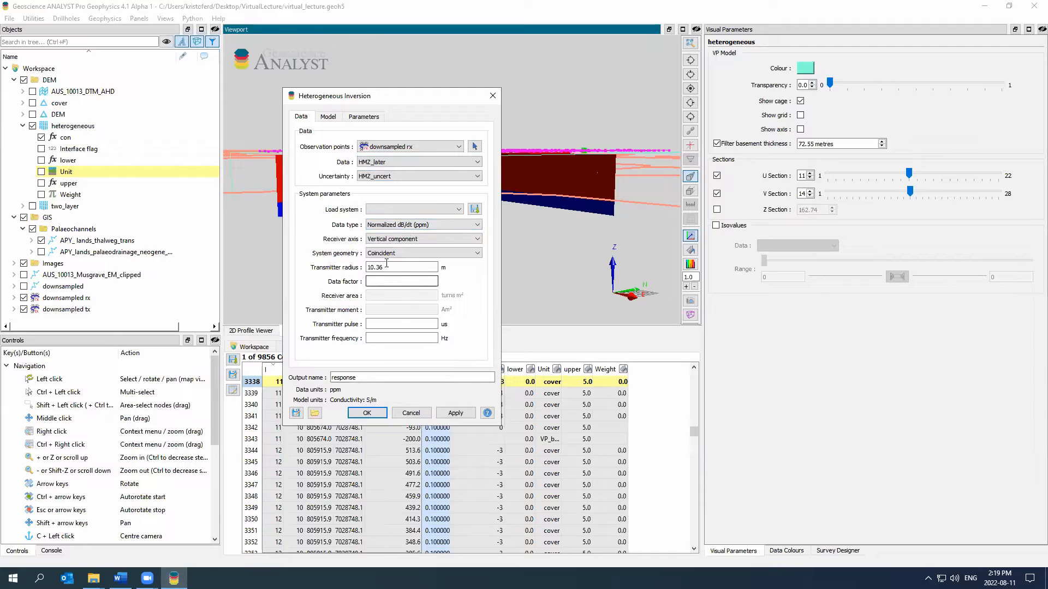
left_click(450, 227)
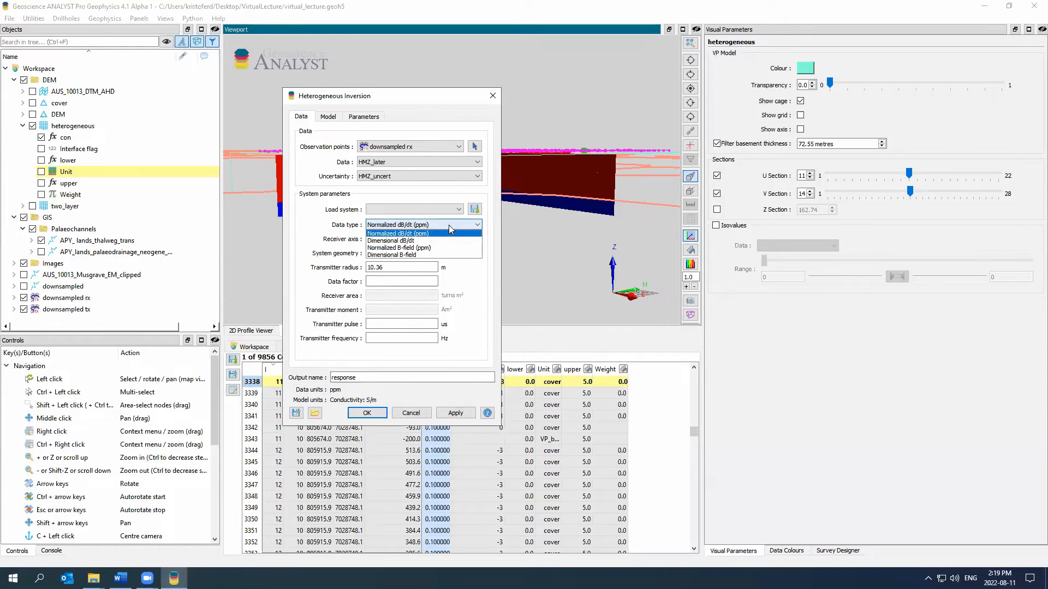
left_click(448, 225)
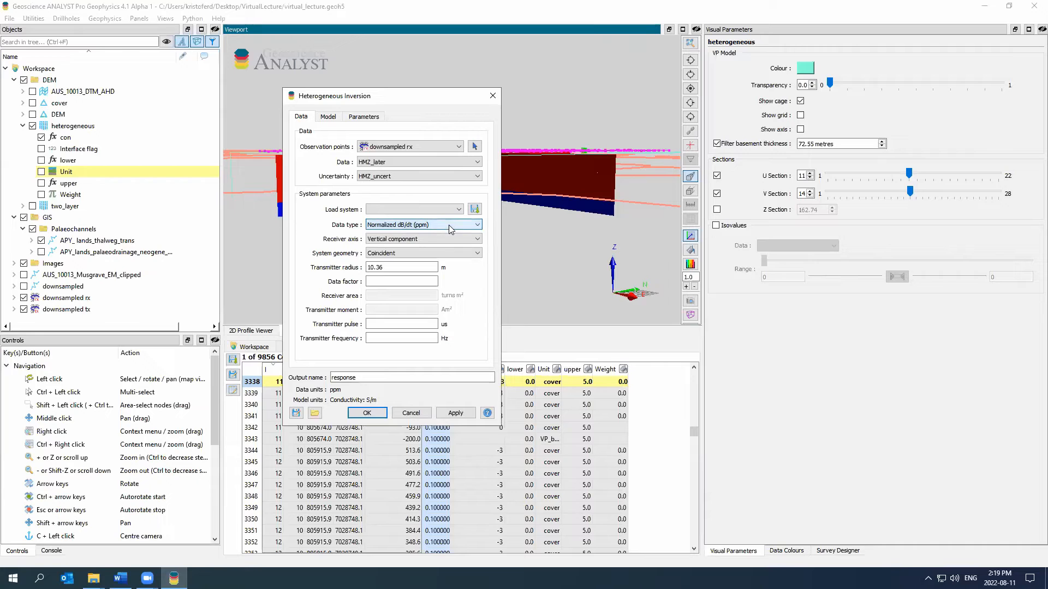
left_click(457, 211)
scroll(414, 256, "down", 2)
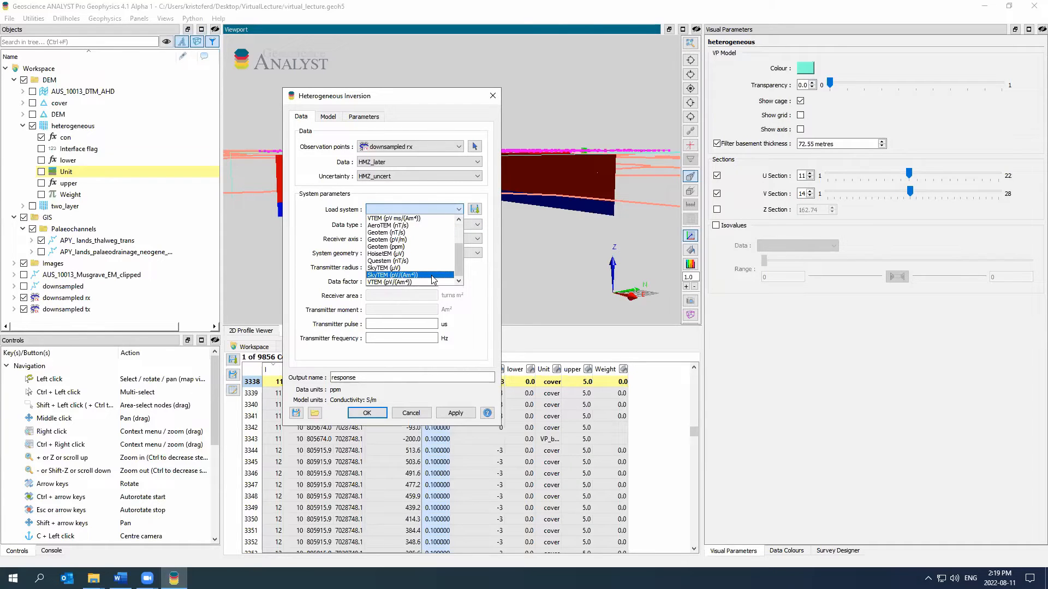
left_click(434, 276)
left_click(474, 210)
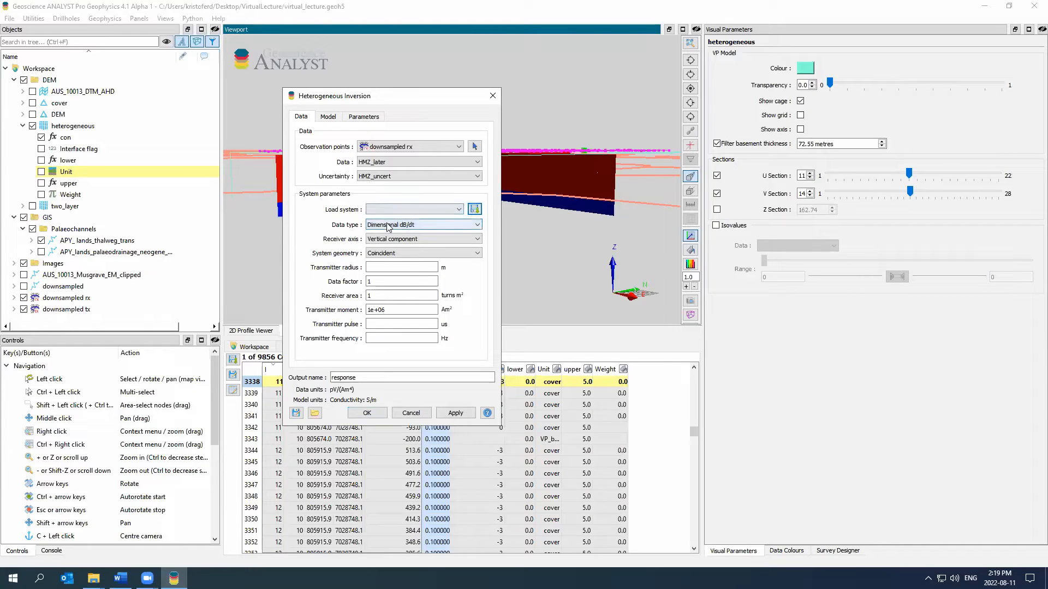
Set the transmitter radius to 10.36 m, the transmitter pulse to 5000 us and the transmitter frequency to 25 Hz.
left_click(413, 271)
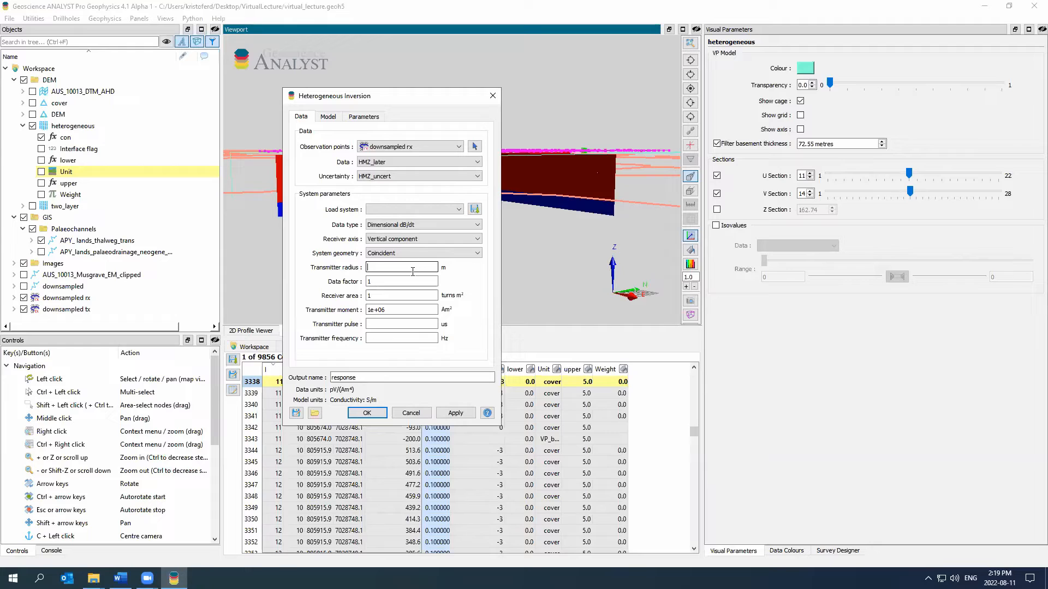
type("10.36")
left_click(380, 323)
type("5000")
left_click(406, 339)
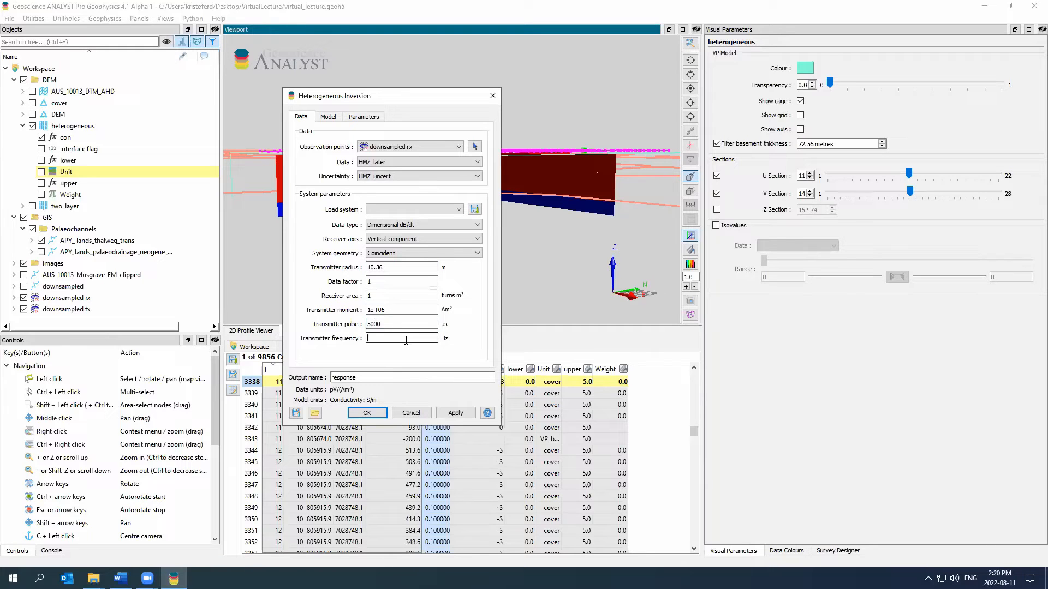
type("25")
Use the heterogeneous VP model with con as property and lower and upper as its lower and upper bounds.
left_click(333, 119)
left_click(397, 131)
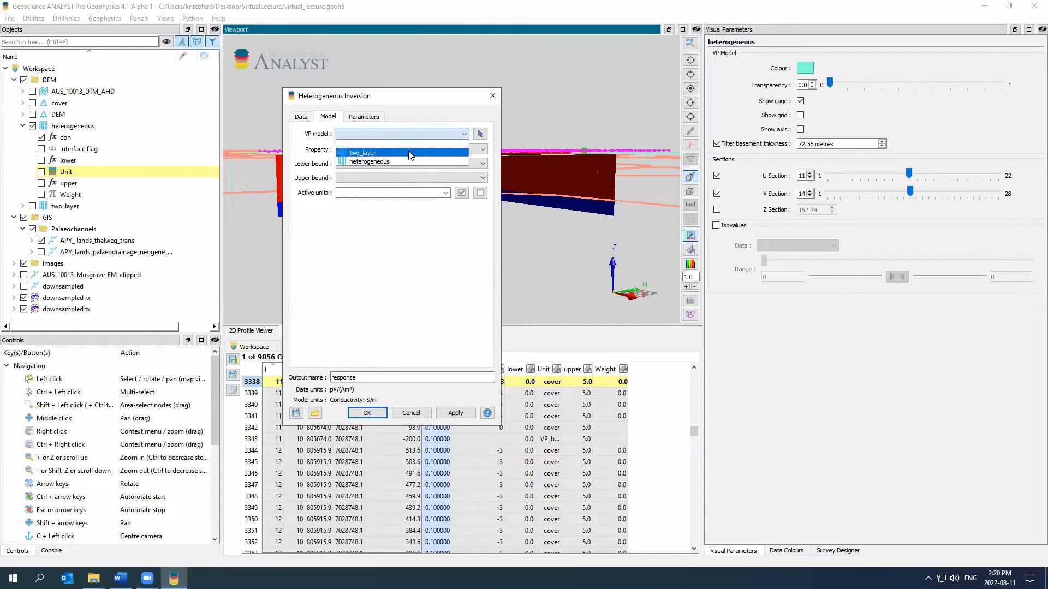
left_click(412, 162)
left_click(414, 164)
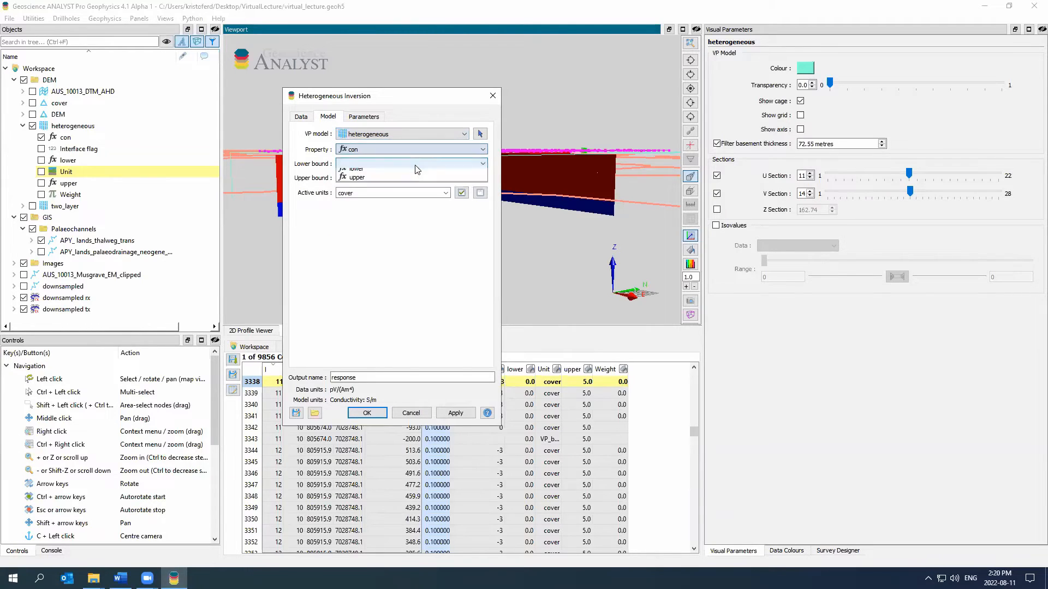
left_click(415, 192)
left_click(415, 178)
left_click(419, 215)
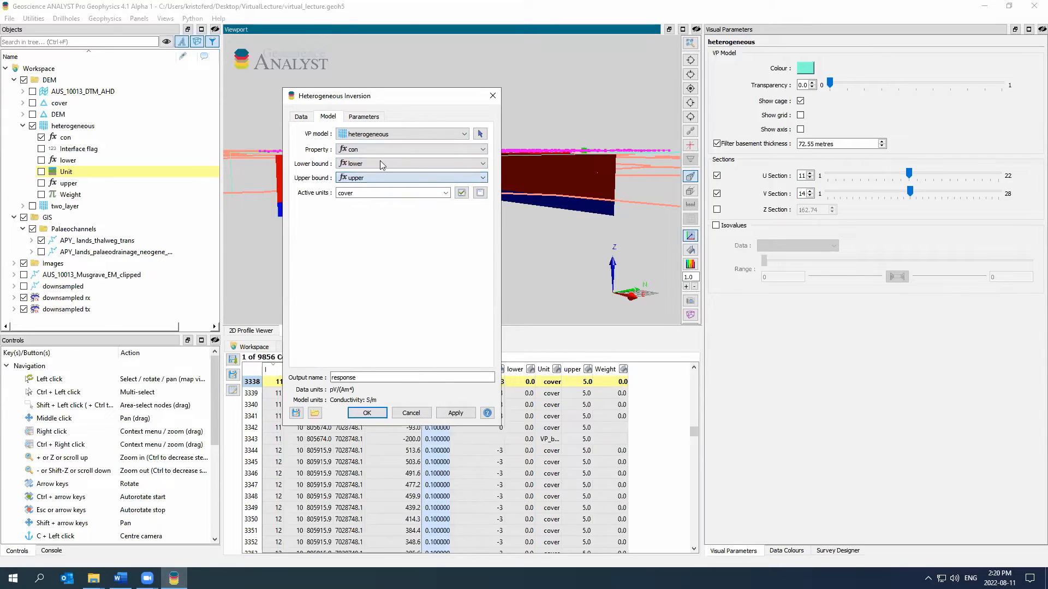
Set the inversion to at most 25 iterations and 15% model perturbation, then move the dialog off the model.
left_click(363, 117)
left_click_drag(429, 133, 421, 141)
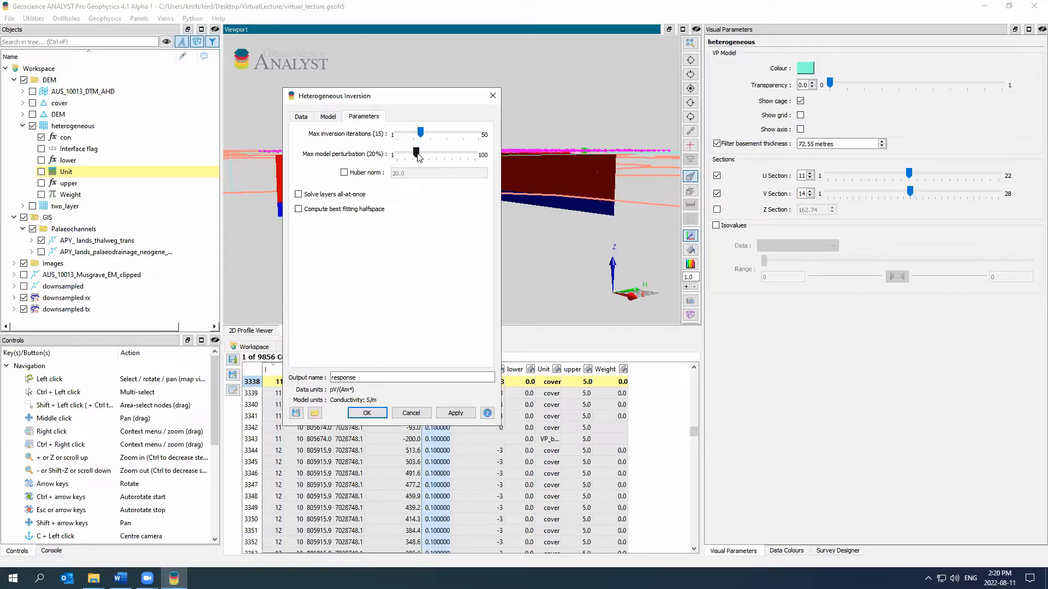
left_click_drag(420, 140, 437, 137)
left_click_drag(416, 154, 410, 156)
left_click_drag(377, 99, 213, 162)
left_click_drag(465, 171, 476, 178)
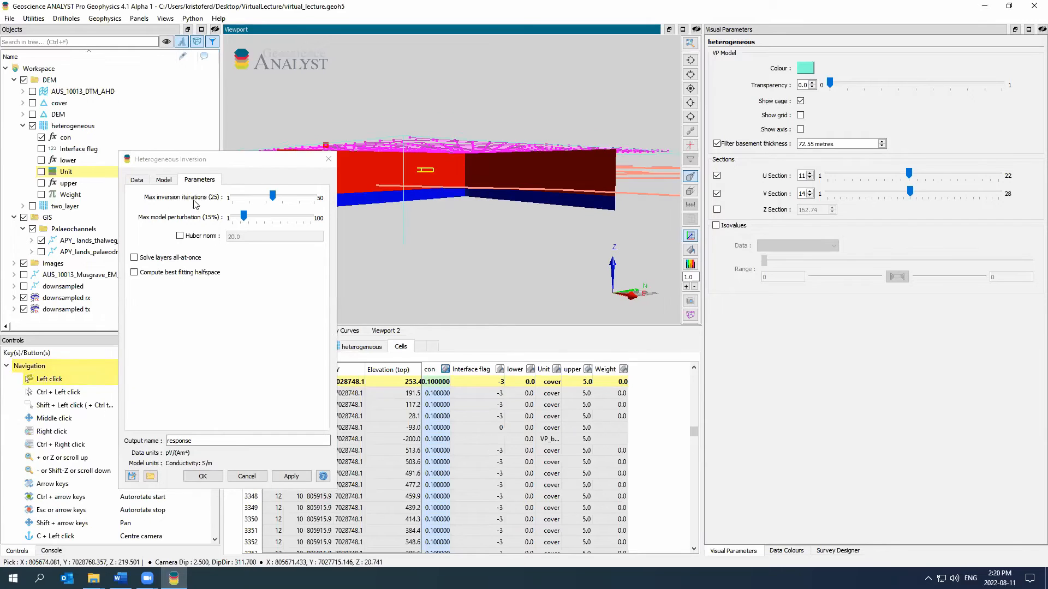
Name the inversion output het_inv and run the heterogeneous inversion.
left_click(286, 476)
type("het_respon")
key("BackSpace")
key("BackSpace")
key("BackSpace")
key("BackSpace")
key("BackSpace")
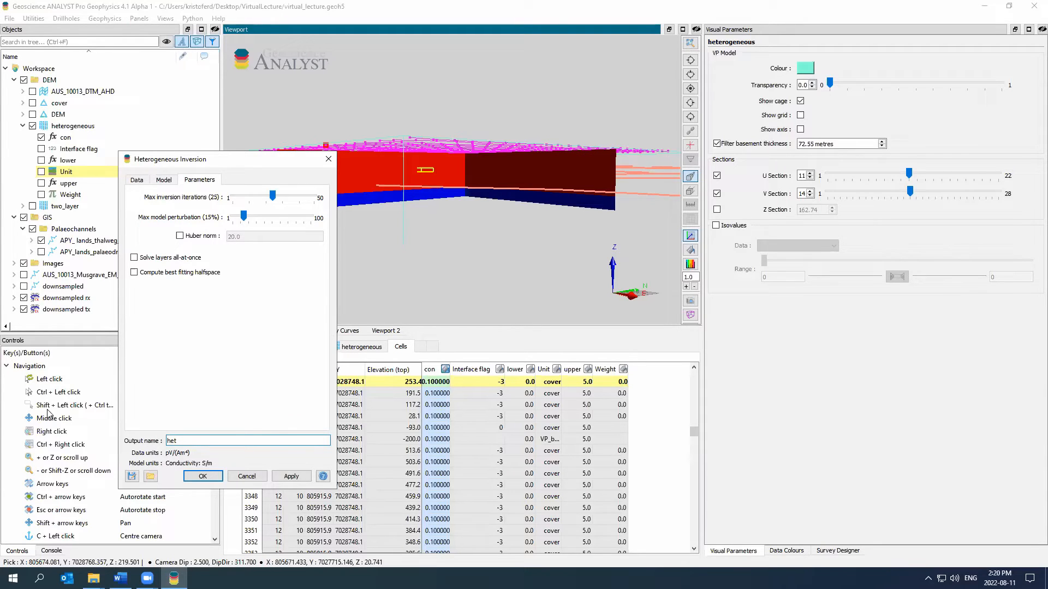
type("inv")
left_click(291, 476)
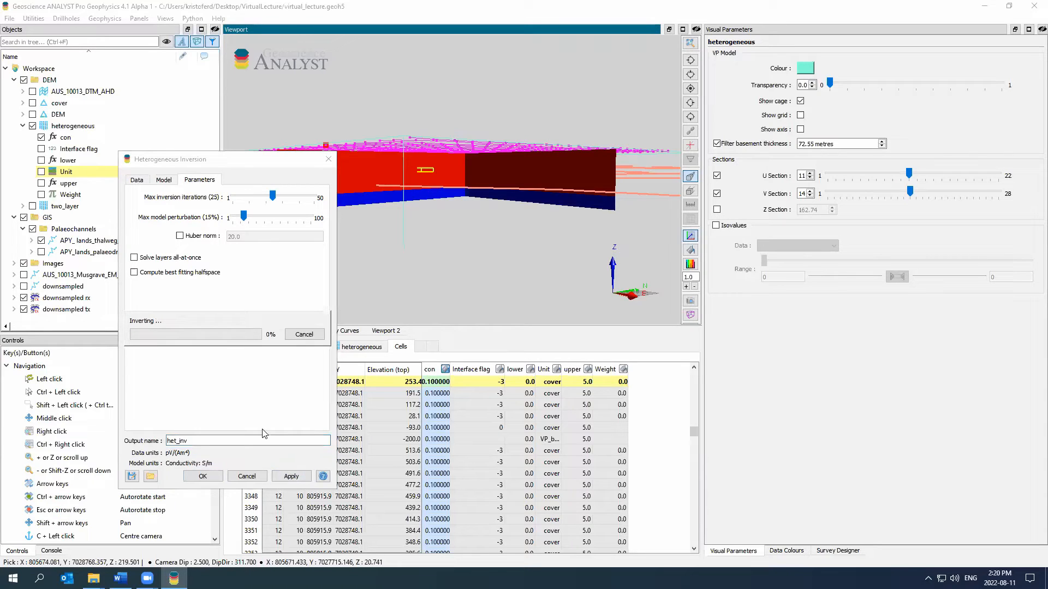
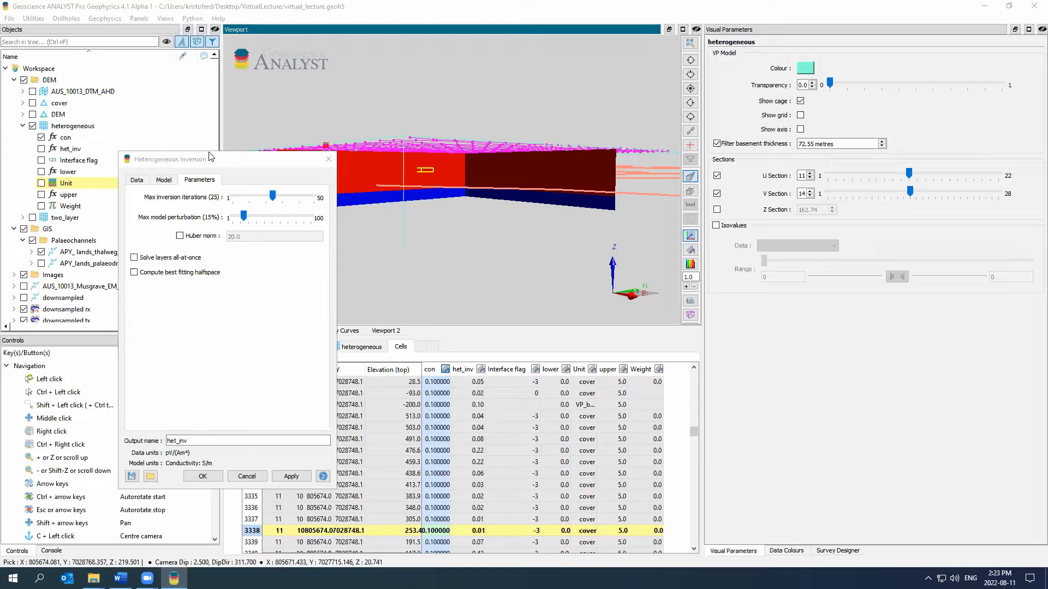
Review the console log for the heterogeneous cell count and the initial and achieved data misfits.
left_click_drag(211, 157, 335, 90)
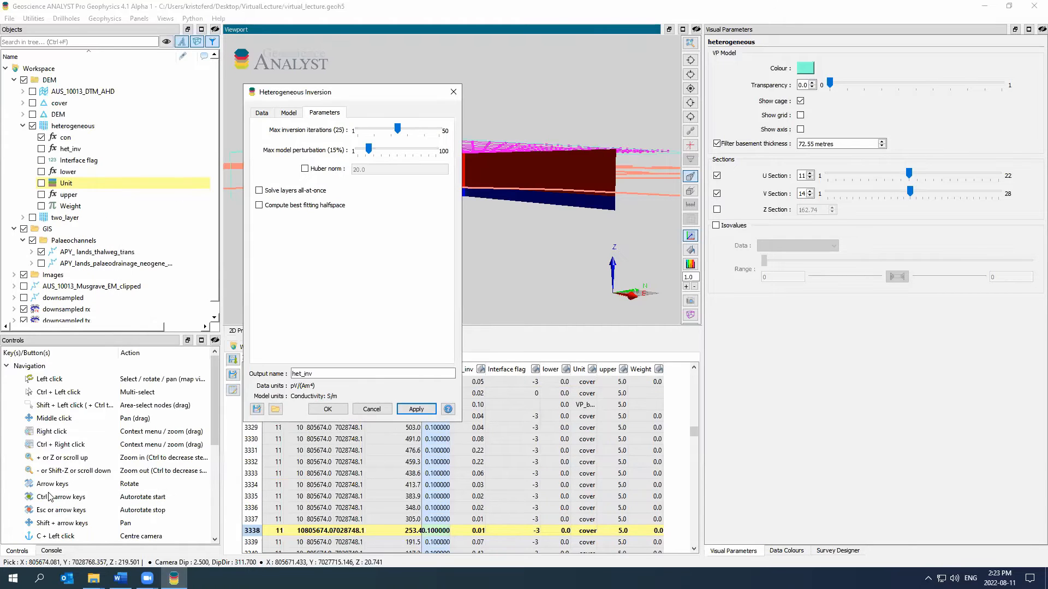
left_click(50, 551)
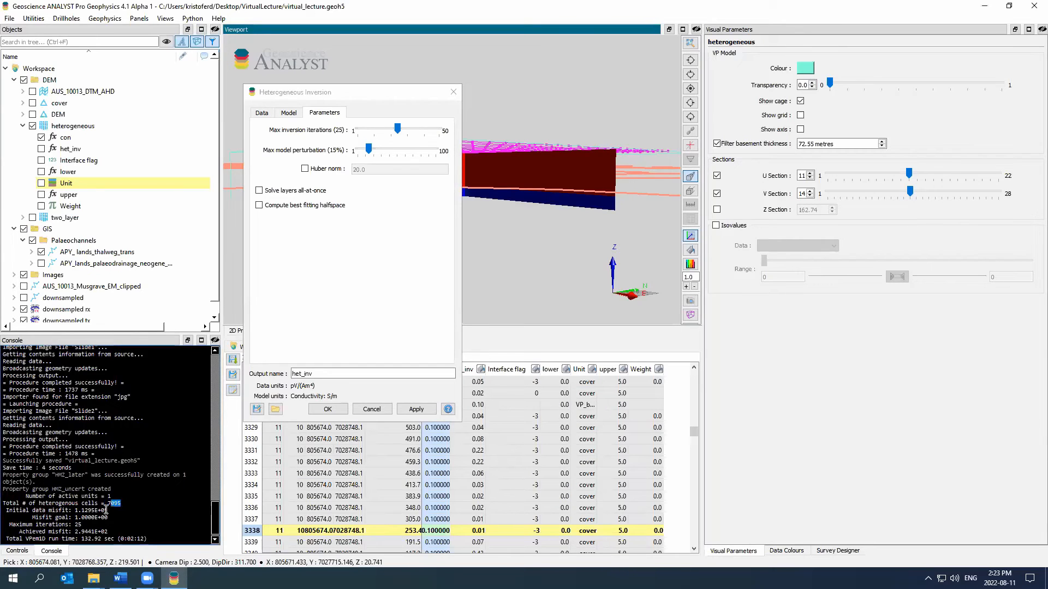
left_click_drag(75, 510, 128, 516)
left_click(102, 510)
double_click(94, 531)
left_click(17, 550)
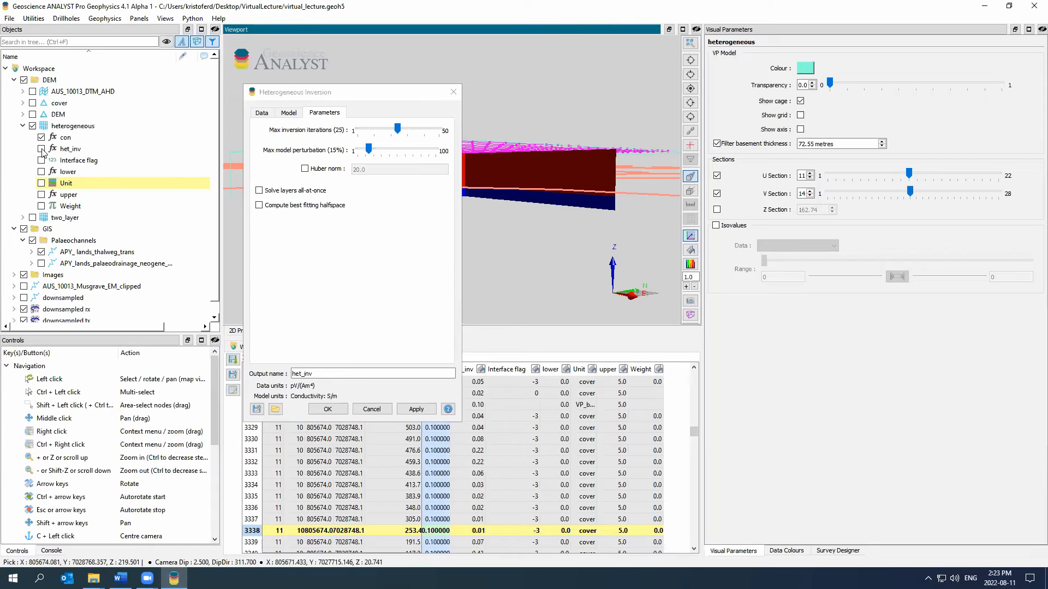
Colour the heterogeneous model by het_inv and clear the dialog away to view the inverted sections obliquely.
left_click(42, 149)
left_click_drag(357, 93, 196, 228)
left_click_drag(432, 170, 583, 204)
left_click(613, 180)
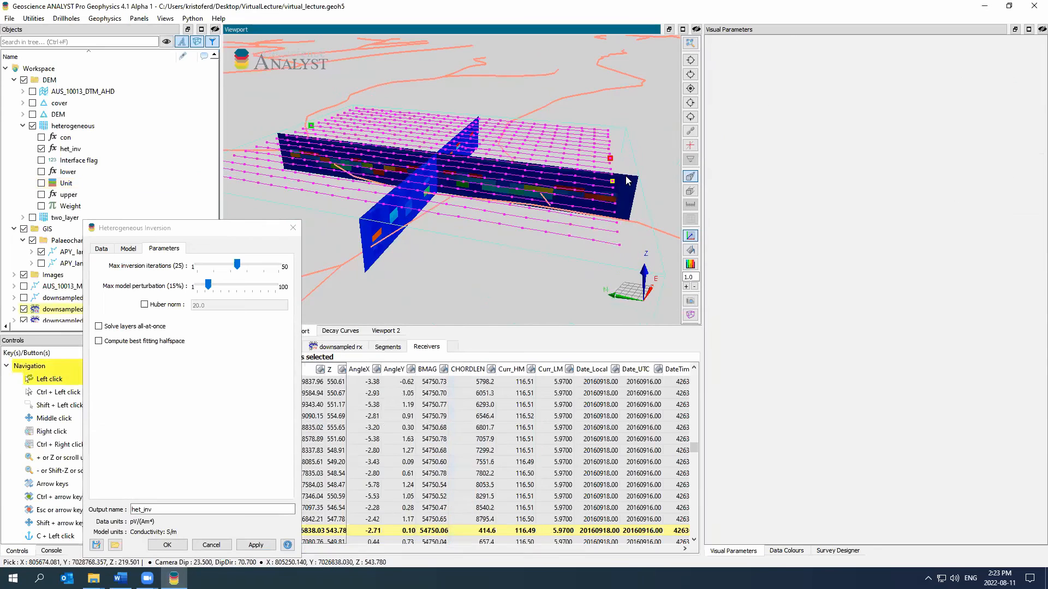
Show the heterogeneous model's Z section, lower it to -27.26 and view it from above against the thalweg lines.
left_click(629, 182)
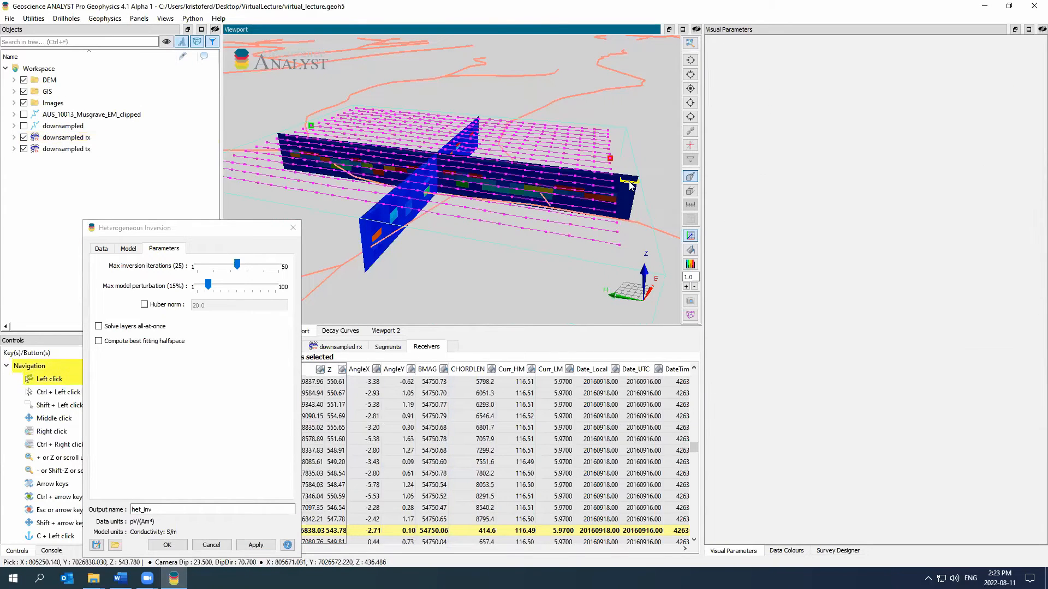
left_click(629, 185)
left_click(716, 209)
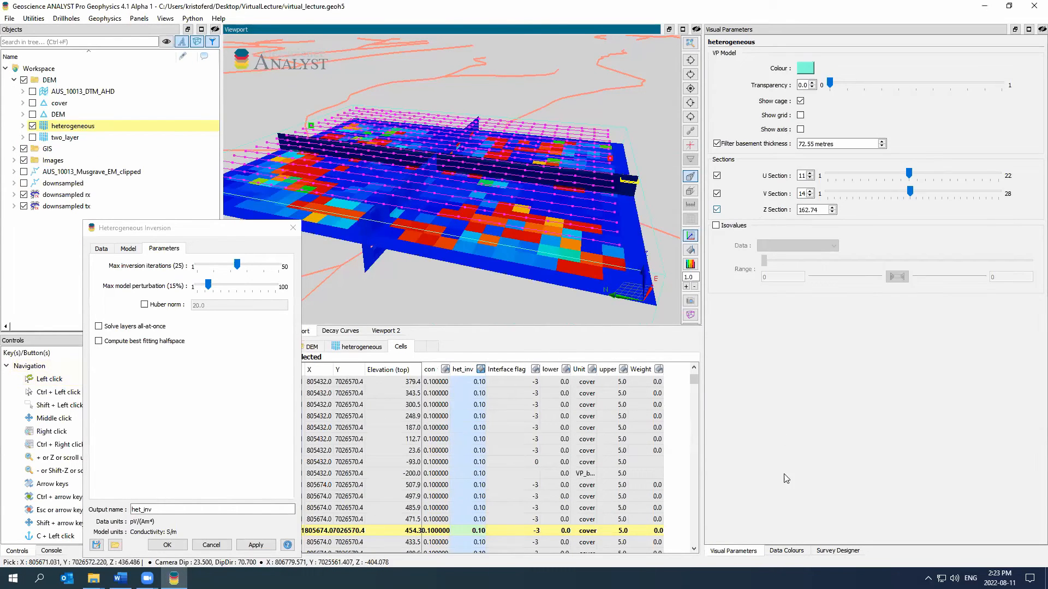
scroll(823, 209, "down", 8)
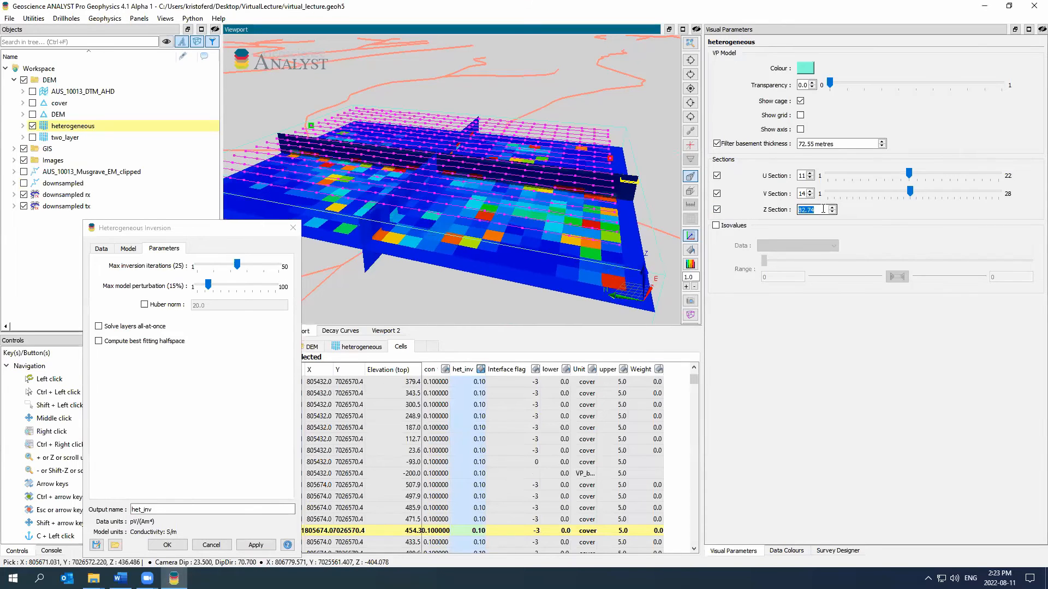
scroll(823, 209, "down", 20)
left_click_drag(599, 230, 513, 304)
scroll(808, 209, "up", 14)
scroll(811, 208, "up", 1)
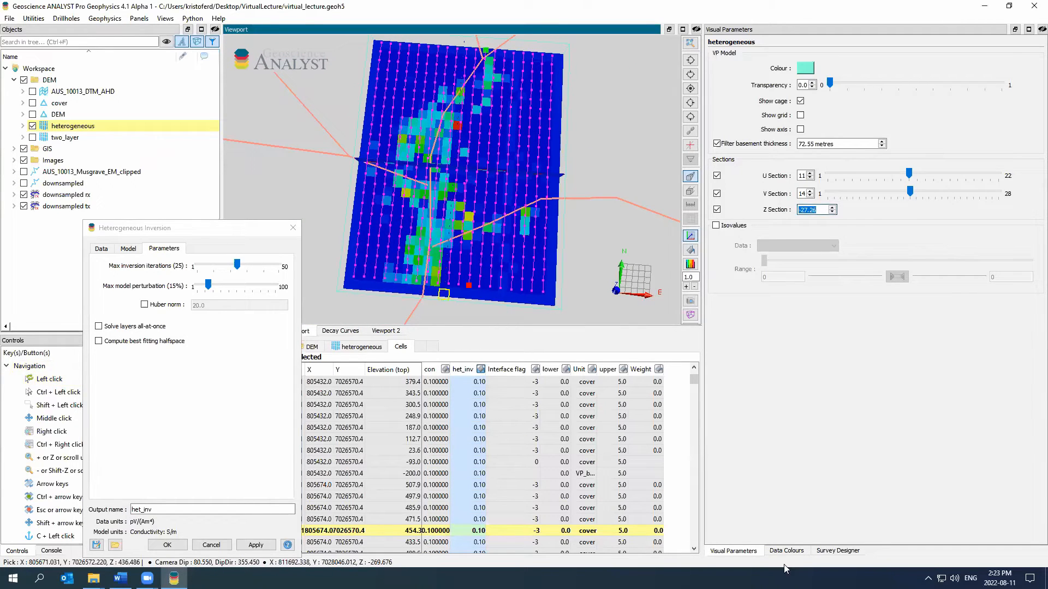
Reverse the drc_256 colour table used for het_inv.
left_click(786, 551)
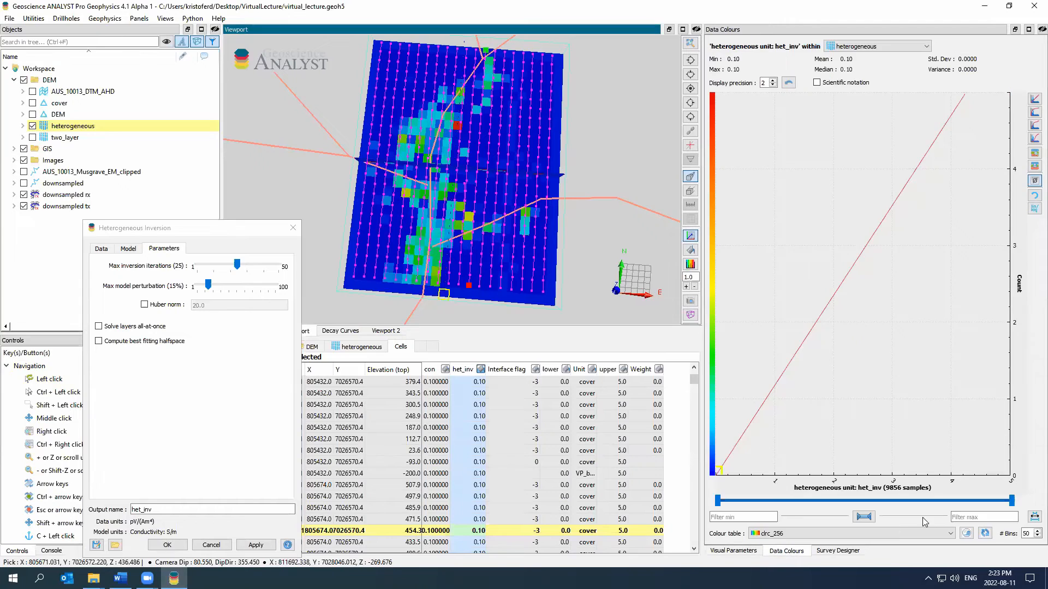
left_click(985, 533)
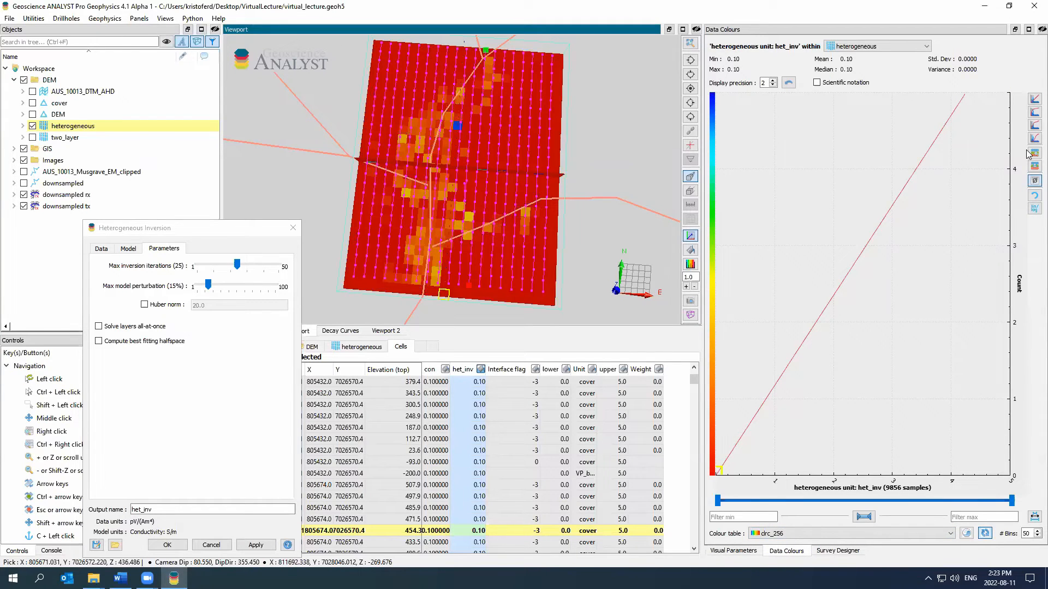
Apply logarithmic colour mapping to het_inv over 0.00235177 to 4.25211 and view the heterogeneous model from directly above.
left_click(1033, 113)
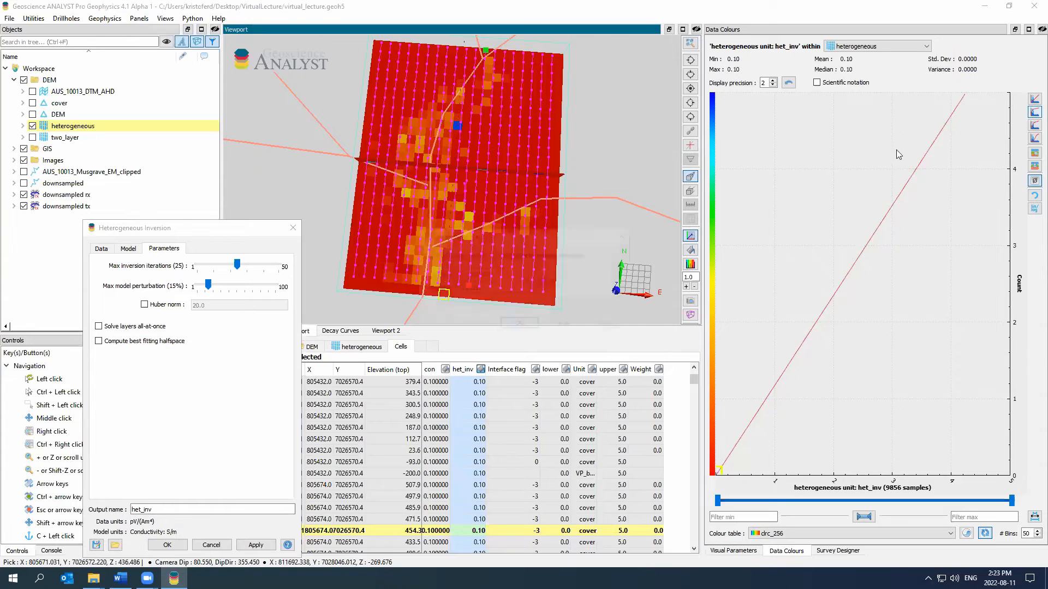
left_click(621, 324)
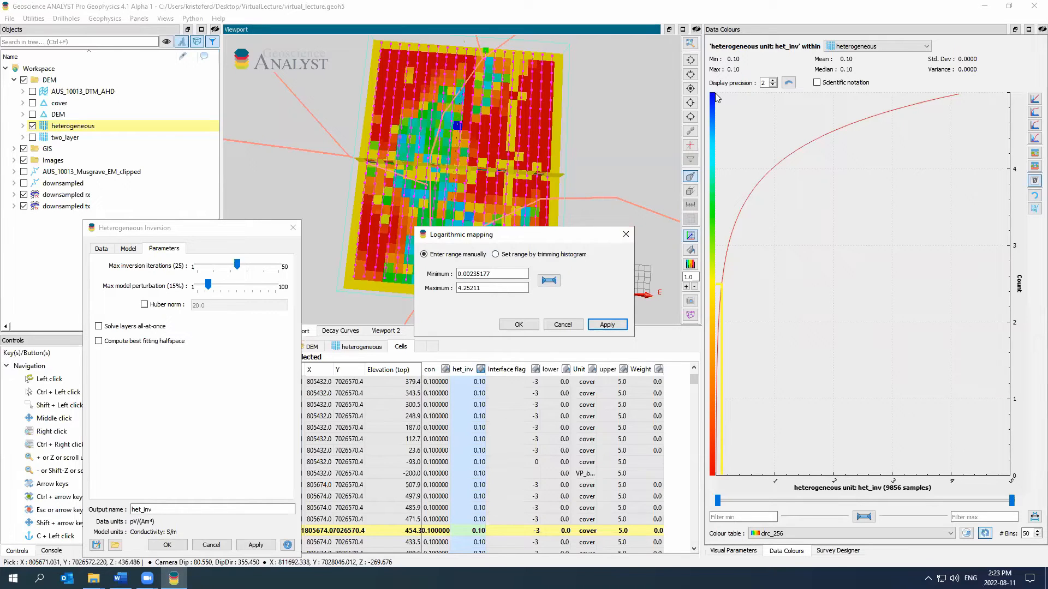
left_click(625, 236)
left_click_drag(621, 239, 611, 240)
scroll(611, 240, "down", 5)
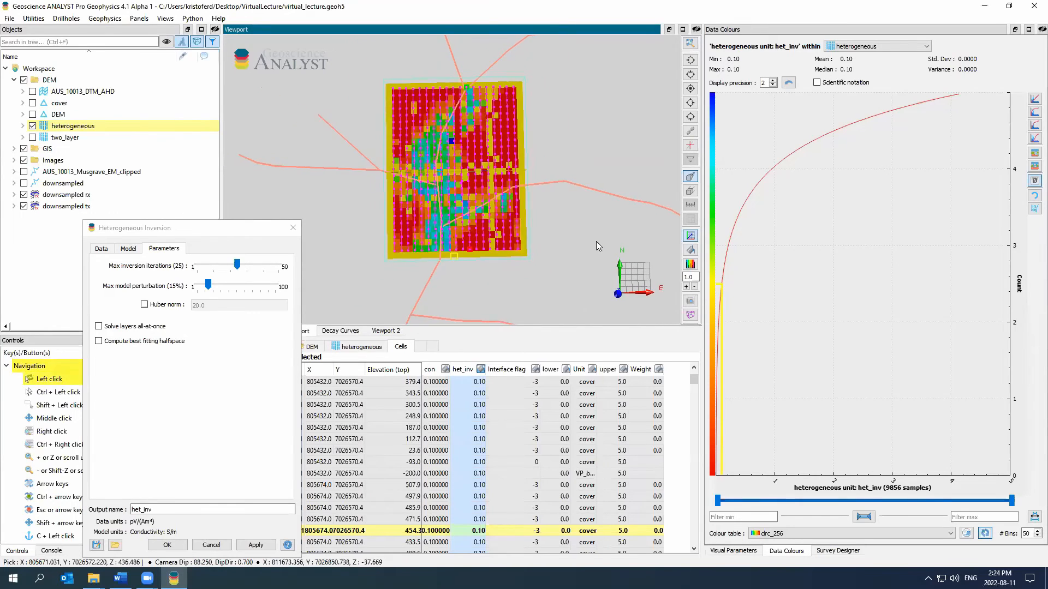
scroll(593, 244, "up", 5)
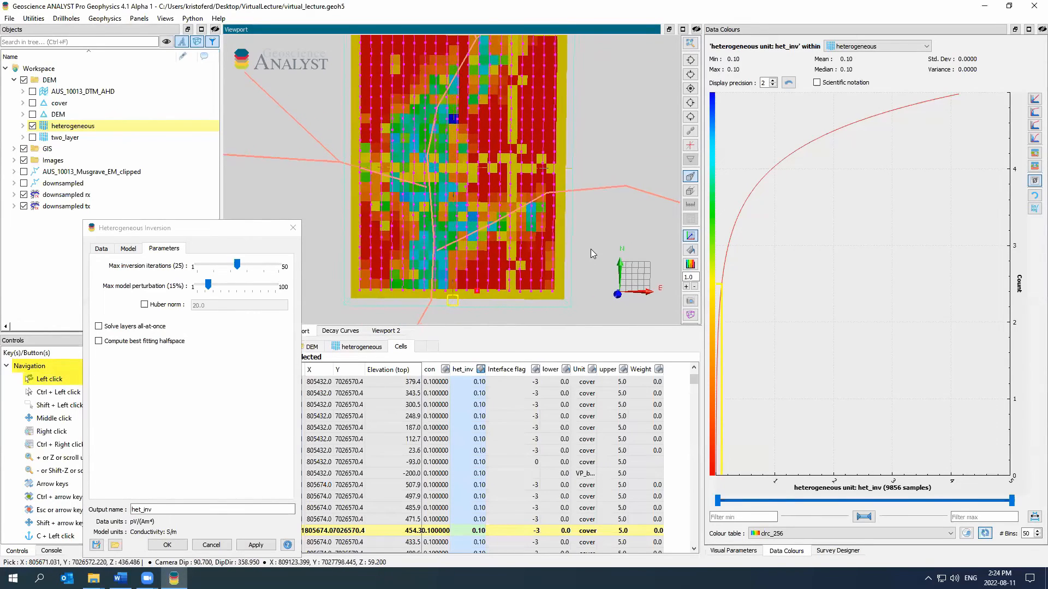
left_click_drag(590, 248, 591, 245)
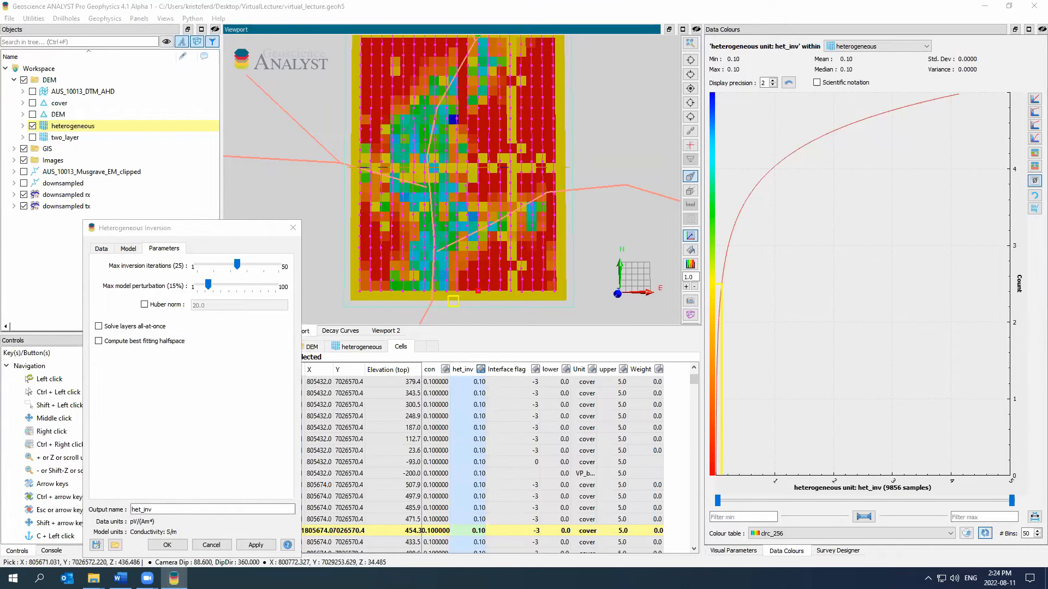
Move the inversion dialog off the object list and select the het_inv property stored under the heterogeneous model.
left_click(226, 233)
left_click_drag(226, 233, 414, 230)
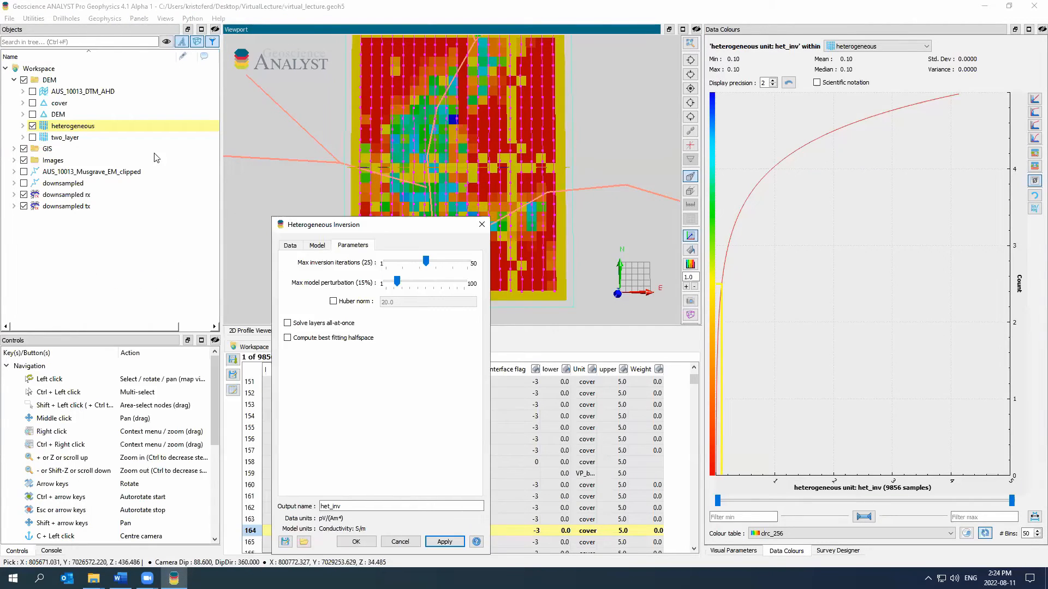
left_click(23, 126)
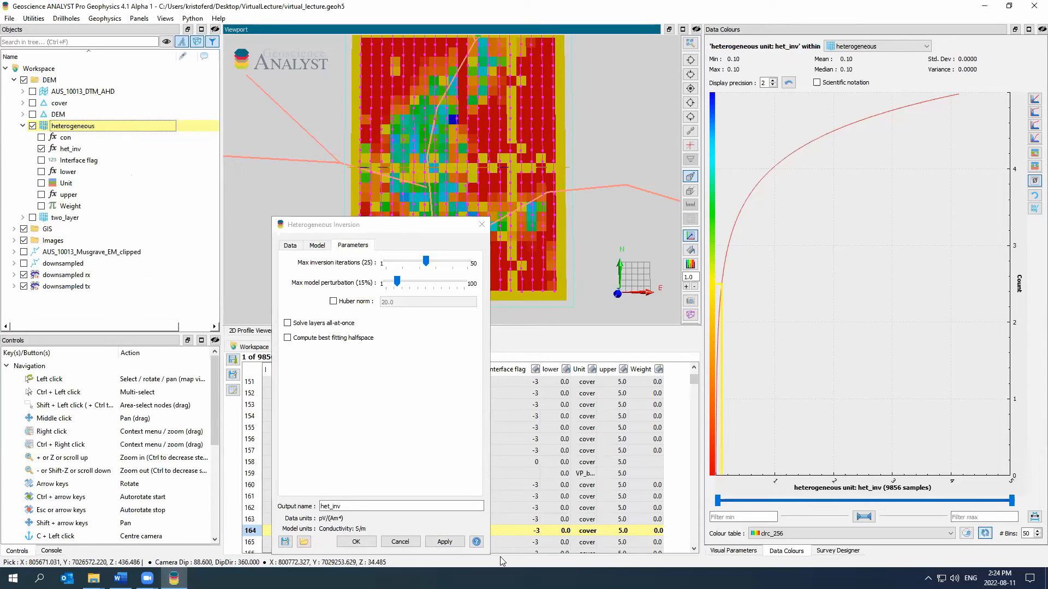
left_click(65, 149)
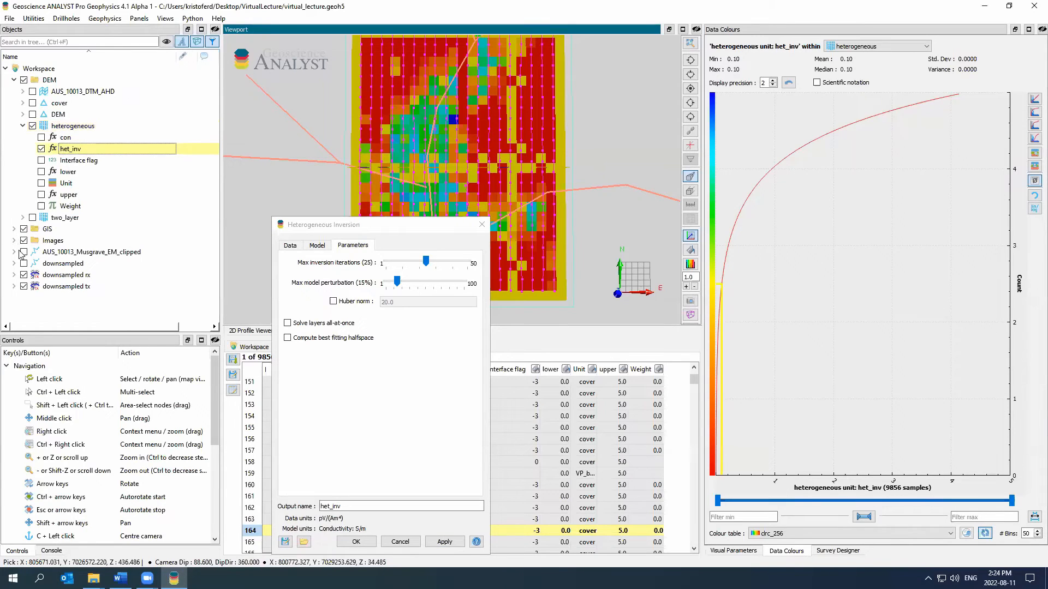
Colour the downsampled rx receivers by the predicted response channel het_inv [18].
left_click(14, 276)
scroll(32, 218, "down", 5)
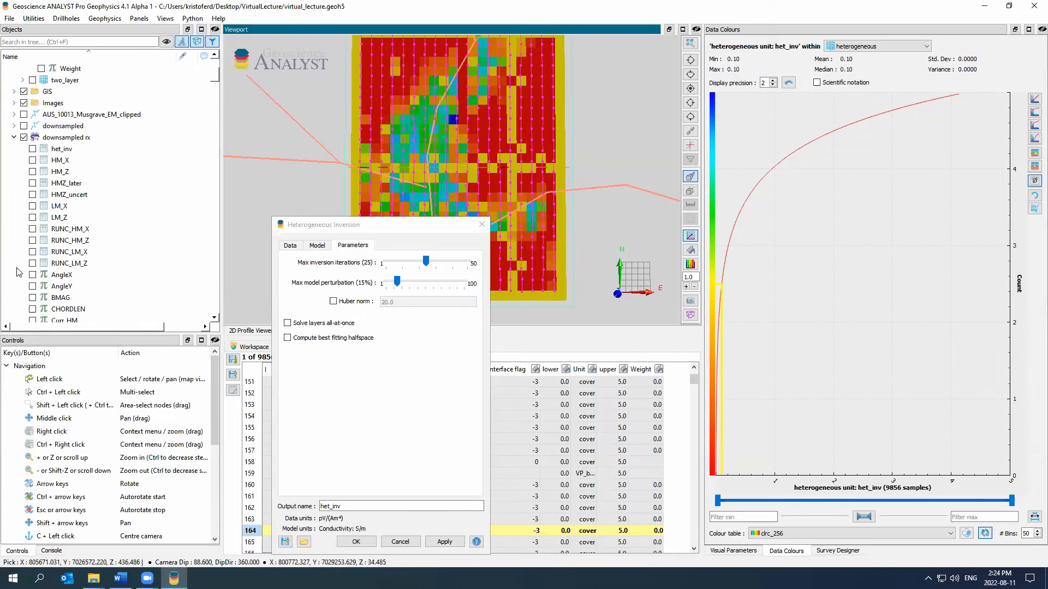
left_click(68, 105)
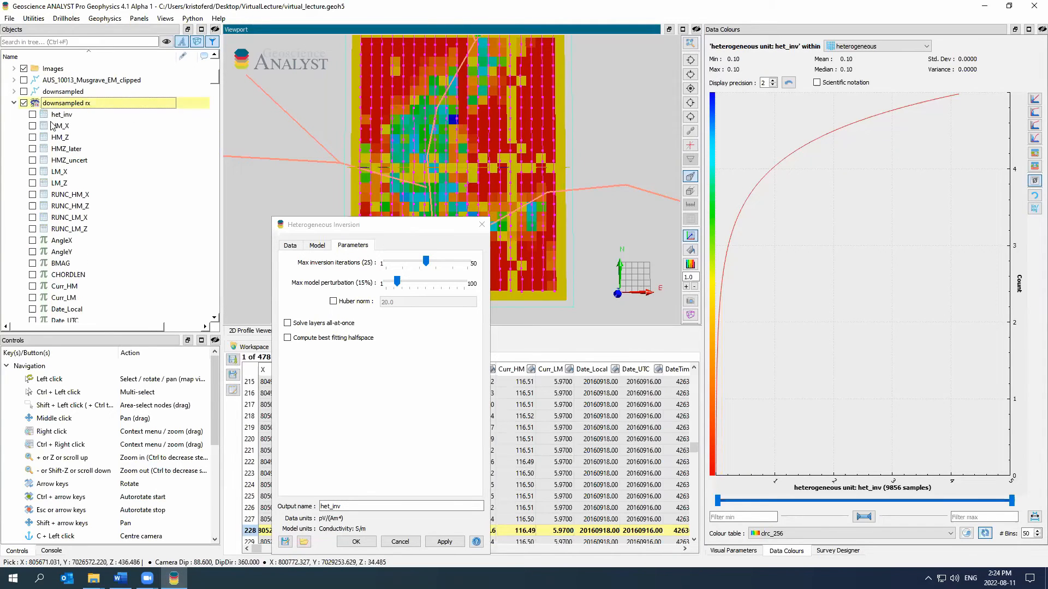
scroll(67, 109, "down", 1)
left_click(33, 80)
scroll(25, 123, "down", 4)
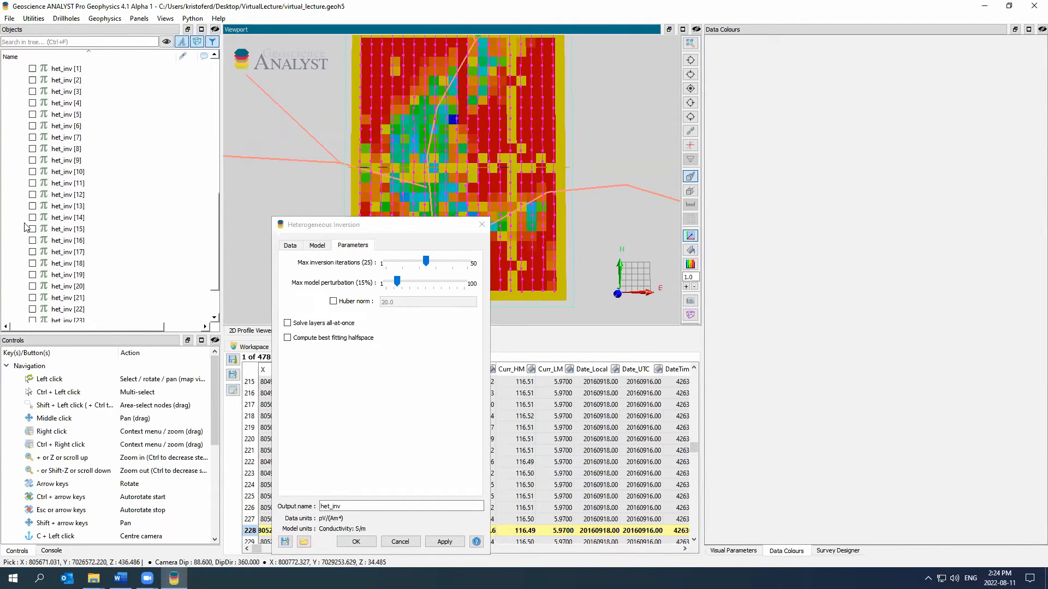
left_click(32, 217)
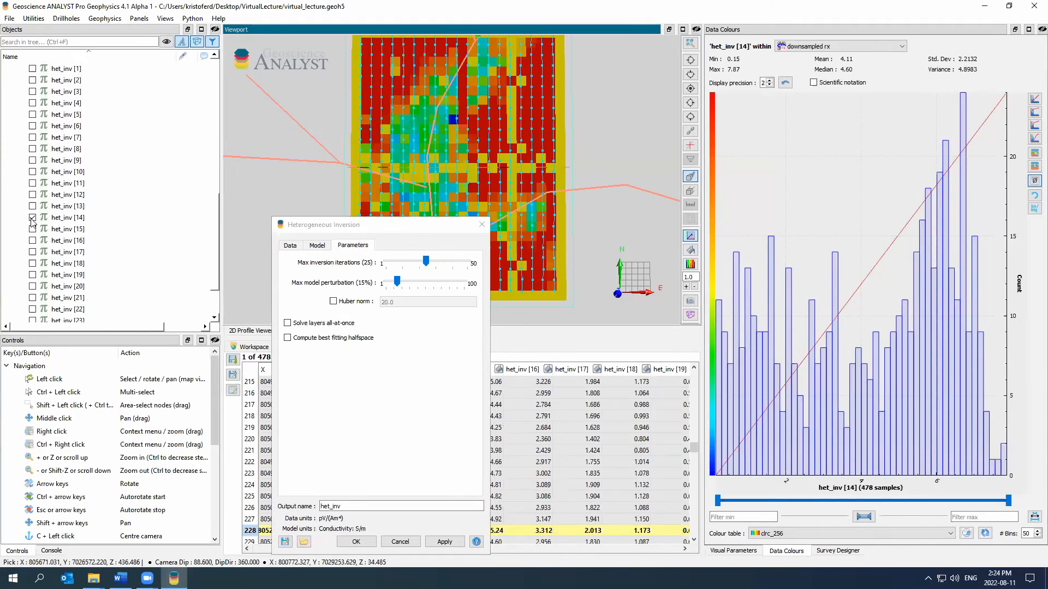
left_click(32, 263)
Plot the HMZ_later and het_inv data groups of downsampled rx together as decay curves.
left_click(324, 225)
left_click_drag(324, 225, 679, 260)
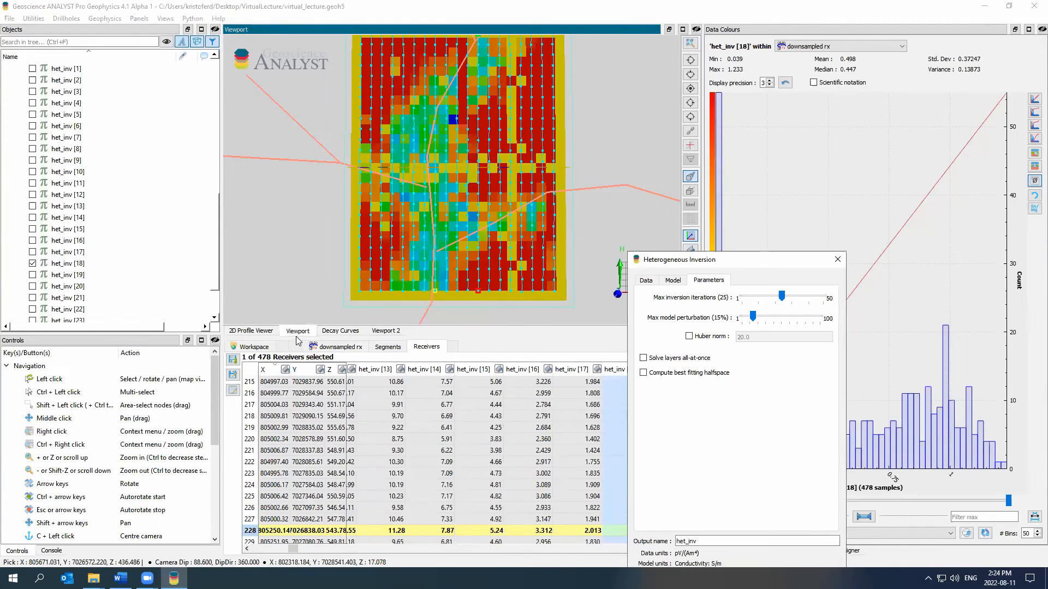
left_click(340, 331)
left_click(305, 48)
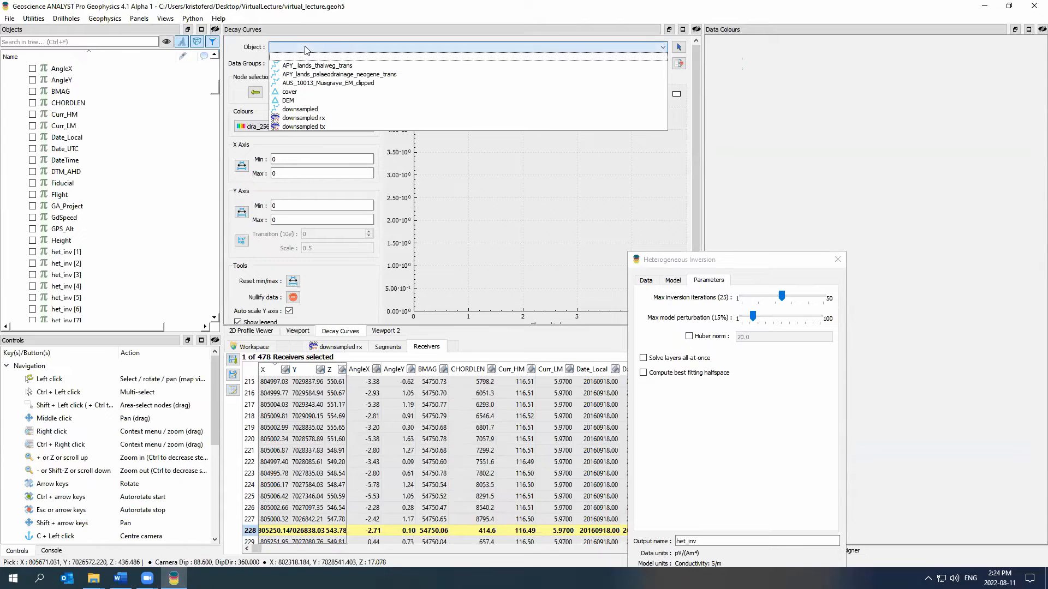
left_click(381, 119)
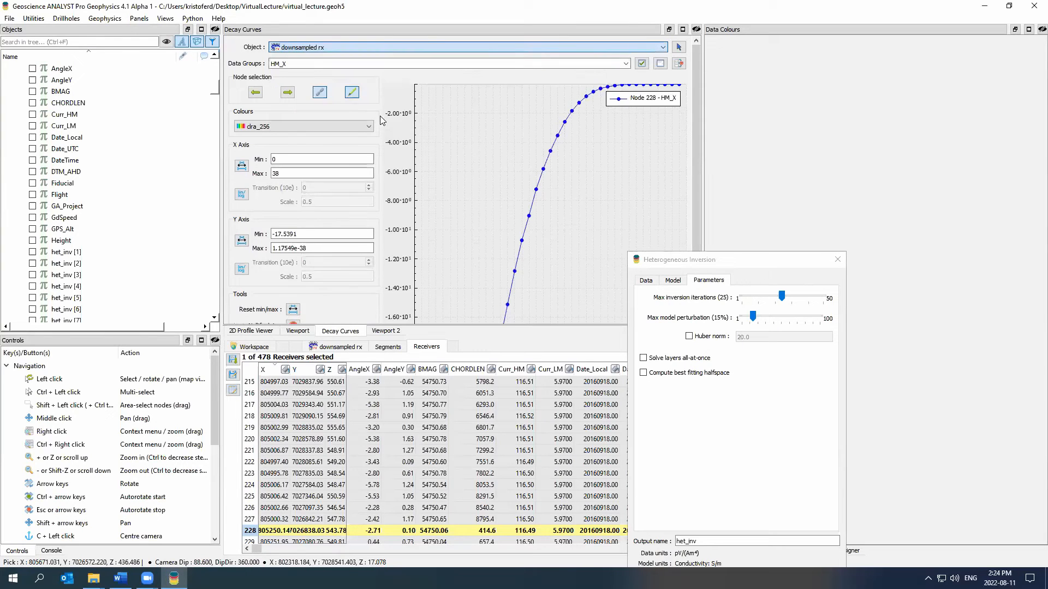
left_click(319, 64)
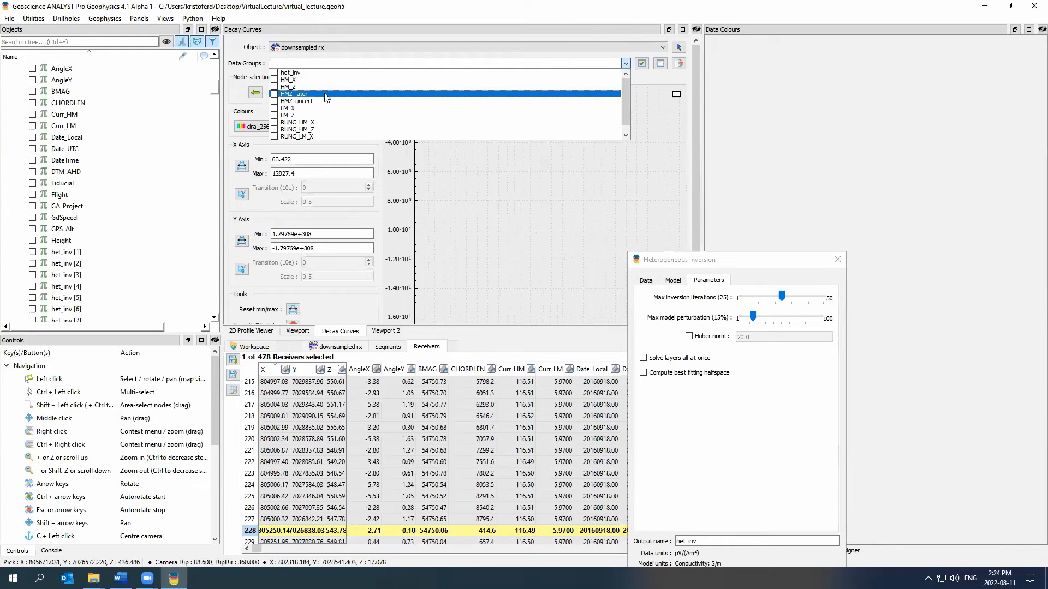
left_click(332, 94)
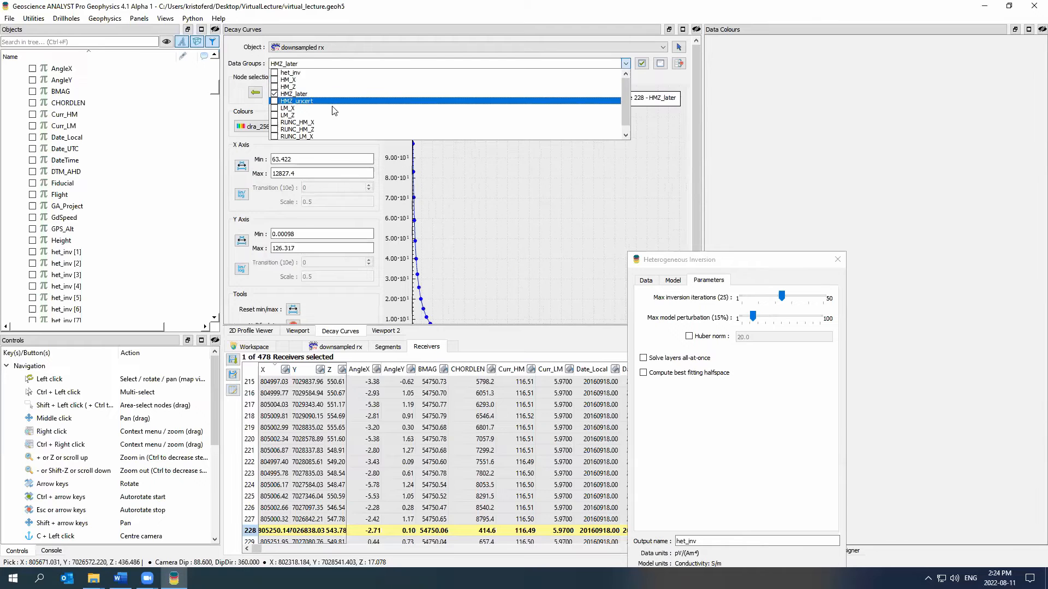
left_click(344, 73)
left_click(470, 224)
Enlarge the decay-curve plot and switch both its X and Y axes to logarithmic scaling.
left_click_drag(751, 258, 944, 213)
left_click_drag(701, 255, 785, 255)
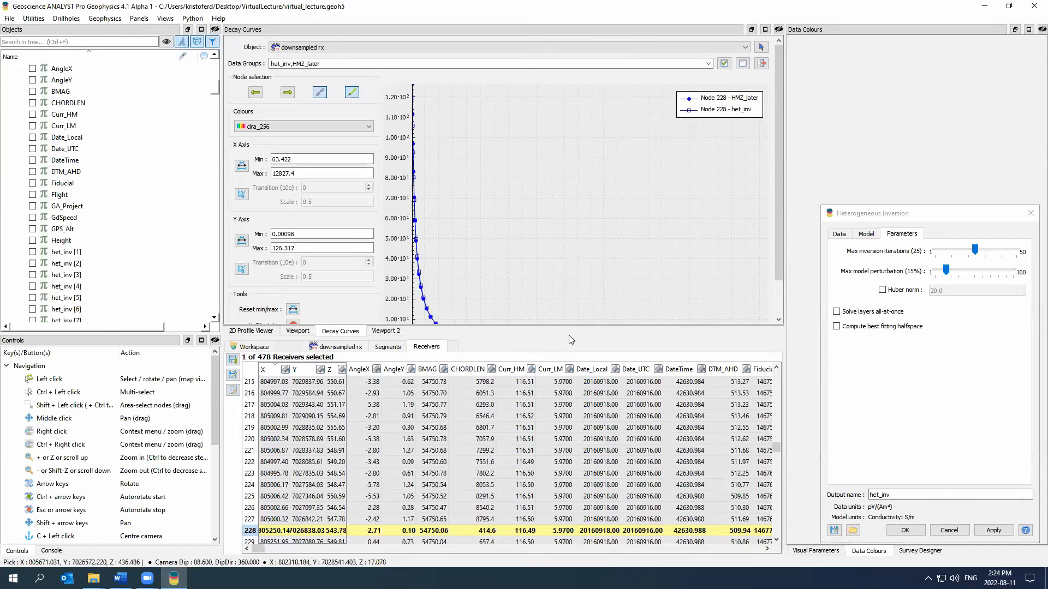
left_click_drag(571, 328, 570, 442)
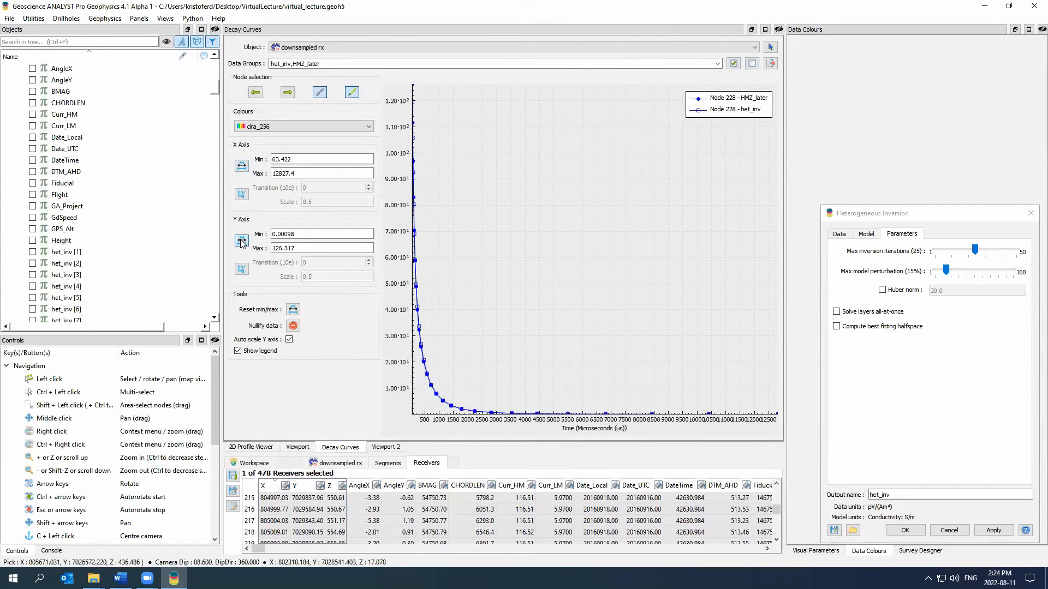
left_click(241, 268)
left_click(242, 194)
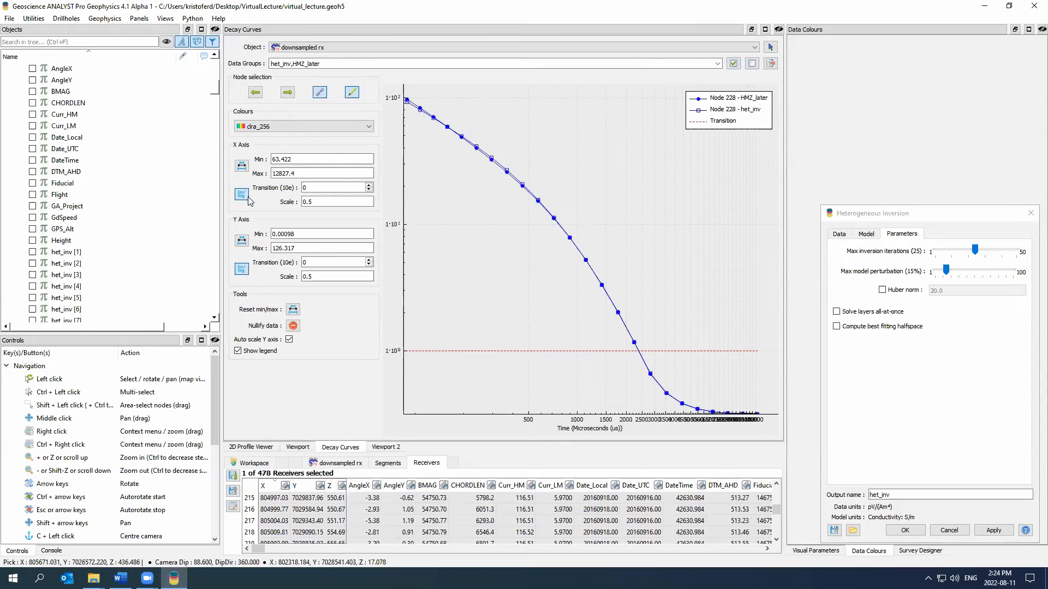
Compare the observed and predicted decay curves node by node from node 228 to node 251.
left_click(288, 92)
left_click(288, 93)
left_click(288, 93)
left_click(288, 92)
left_click(288, 93)
left_click(288, 93)
left_click(288, 93)
left_click(288, 92)
double_click(288, 92)
left_click(288, 93)
left_click(288, 93)
left_click(288, 93)
left_click(288, 93)
left_click(288, 92)
left_click(288, 93)
double_click(288, 92)
left_click(288, 93)
double_click(288, 92)
left_click(288, 93)
left_click(288, 93)
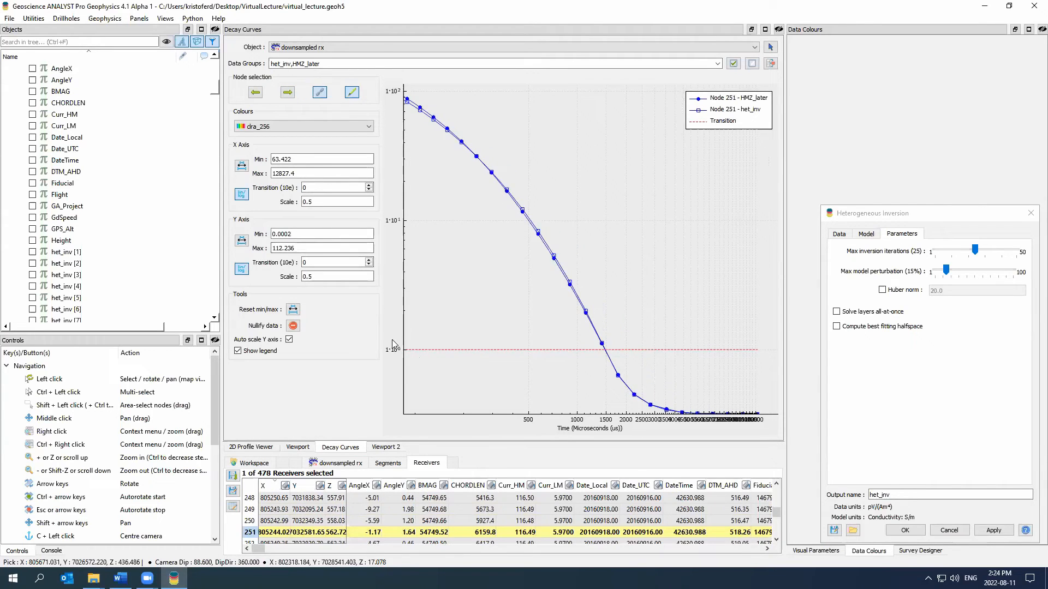
Set the Y-axis transition exponent to -4 and compare the decay curves up to node 257, ending on node 256.
scroll(332, 262, "down", 3)
scroll(333, 261, "down", 1)
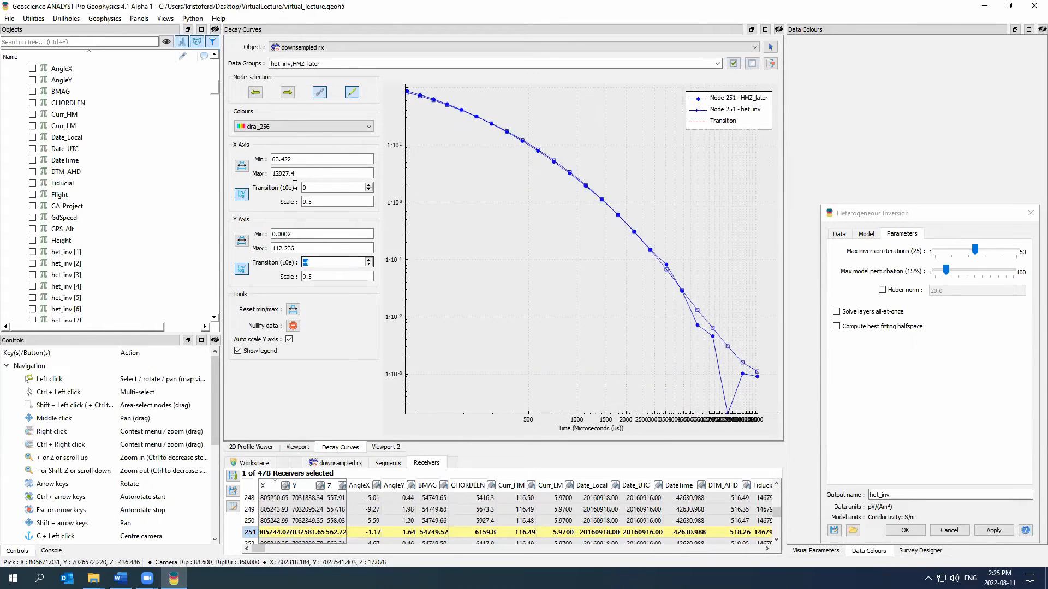
left_click(289, 93)
left_click(288, 93)
left_click(289, 94)
left_click(288, 94)
left_click(288, 94)
left_click(288, 94)
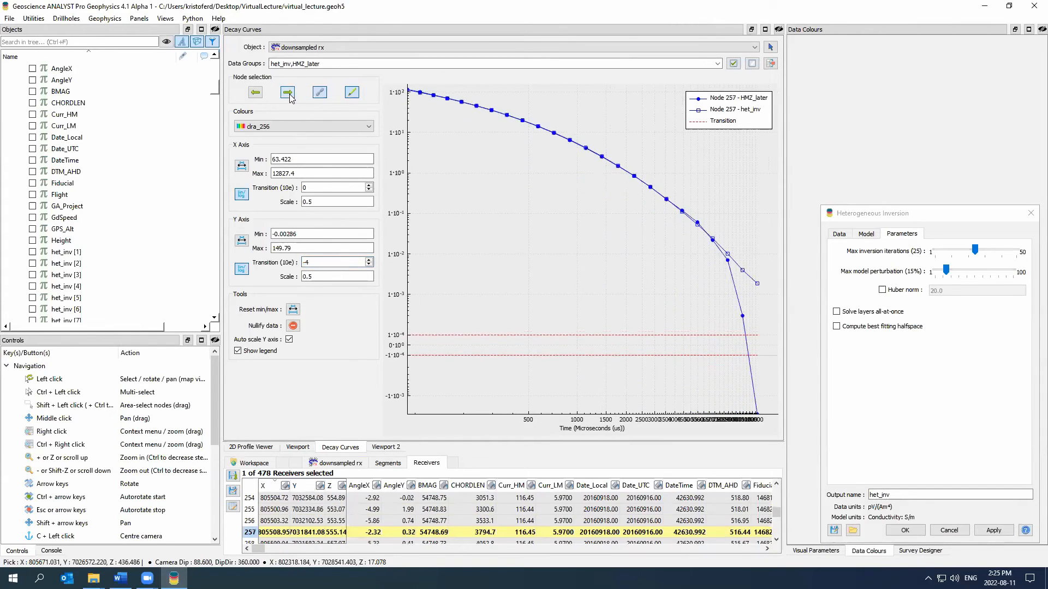
left_click(254, 92)
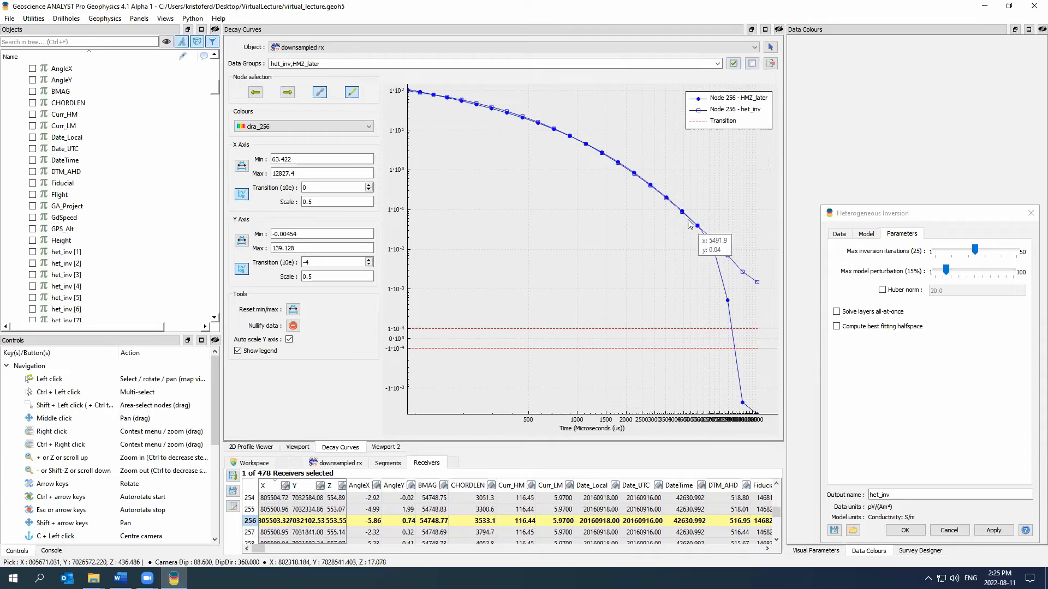
Return to the 3D model view, hide downsampled tx and make downsampled rx the selected object.
left_click(298, 447)
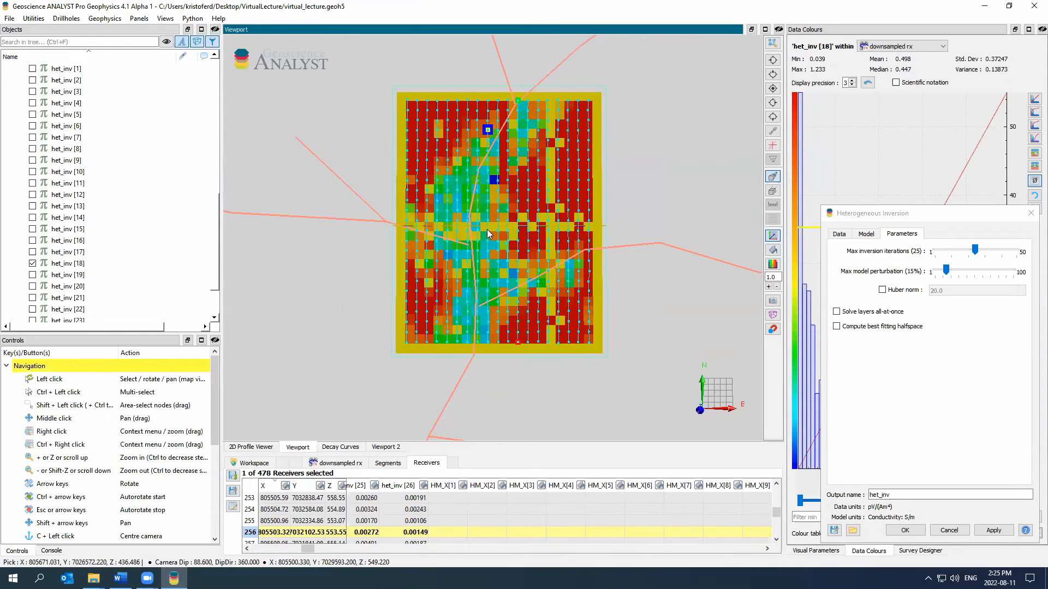
left_click(488, 230)
left_click(415, 461)
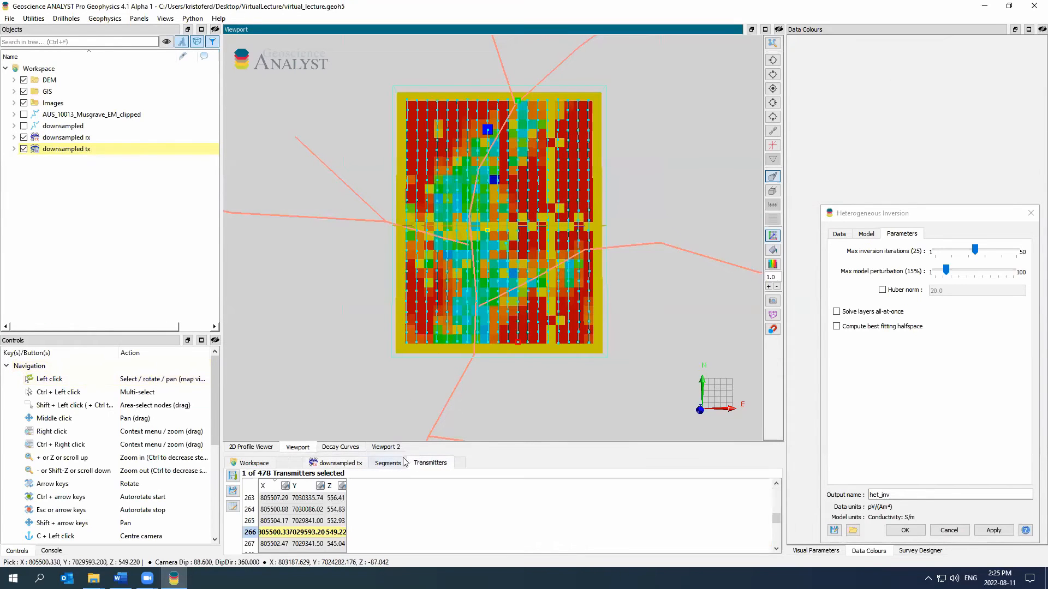
left_click(23, 148)
left_click(74, 137)
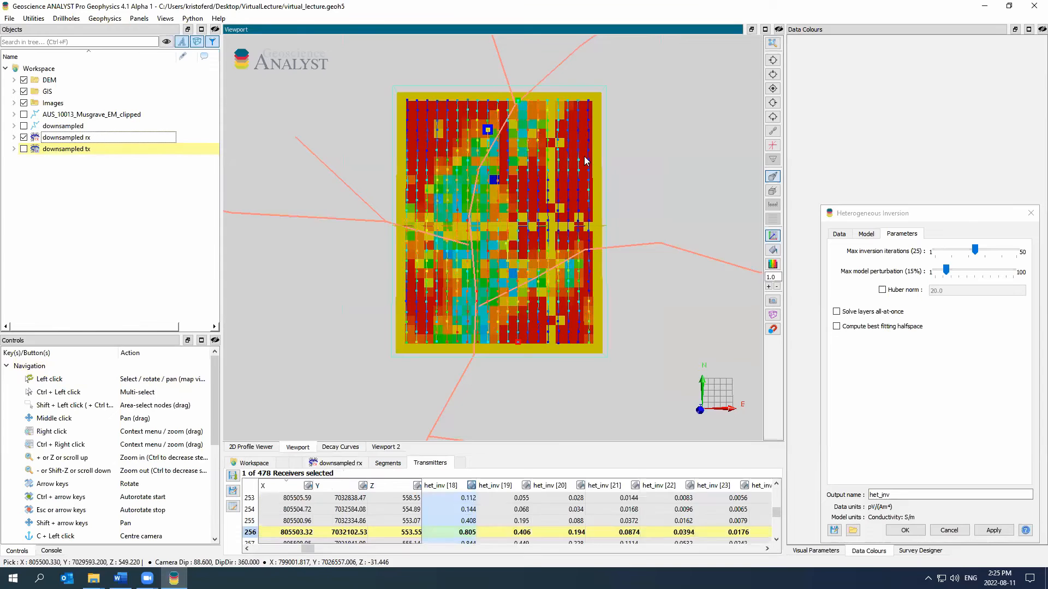
Select five receivers along the central conductive zone and show their observed and predicted decay curves without the legend.
left_click(487, 210)
left_click(486, 282)
left_click(498, 220, "ctrl")
left_click(487, 210, "ctrl")
left_click(486, 180, "ctrl")
left_click(498, 170, "ctrl")
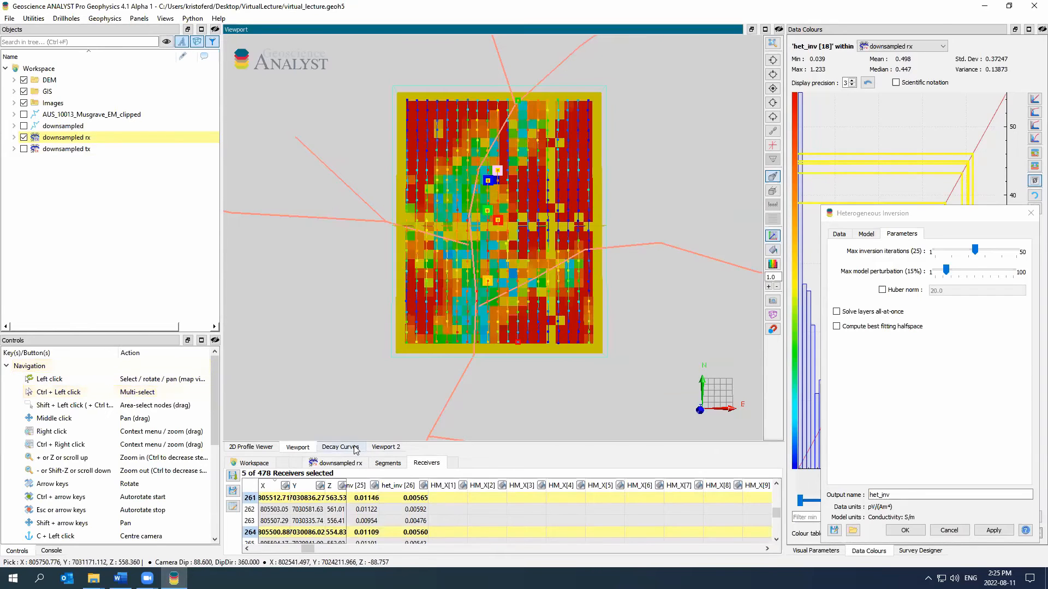
left_click(354, 448)
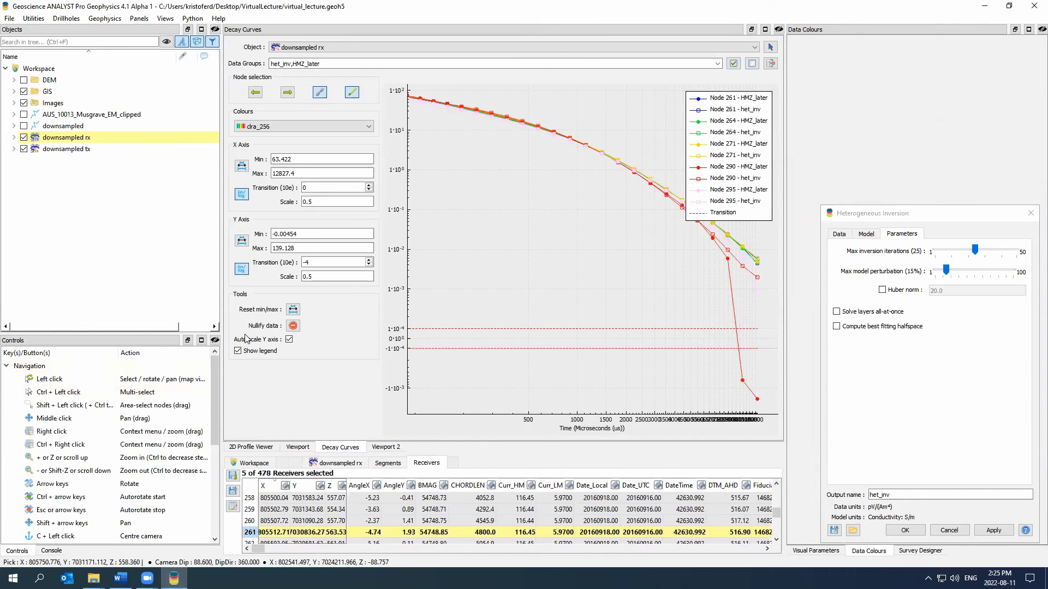
left_click(261, 351)
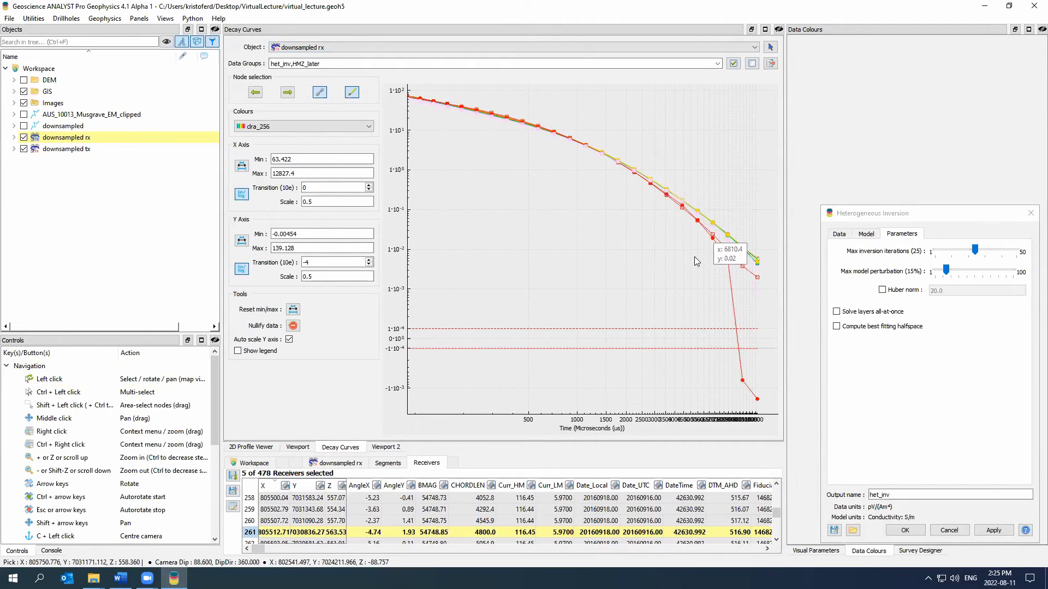
Show the Heterogeneous Inversion's data settings over the 3D view and open a VPem1D Geometry Inversion dialog beside them.
left_click(287, 444)
left_click(104, 19)
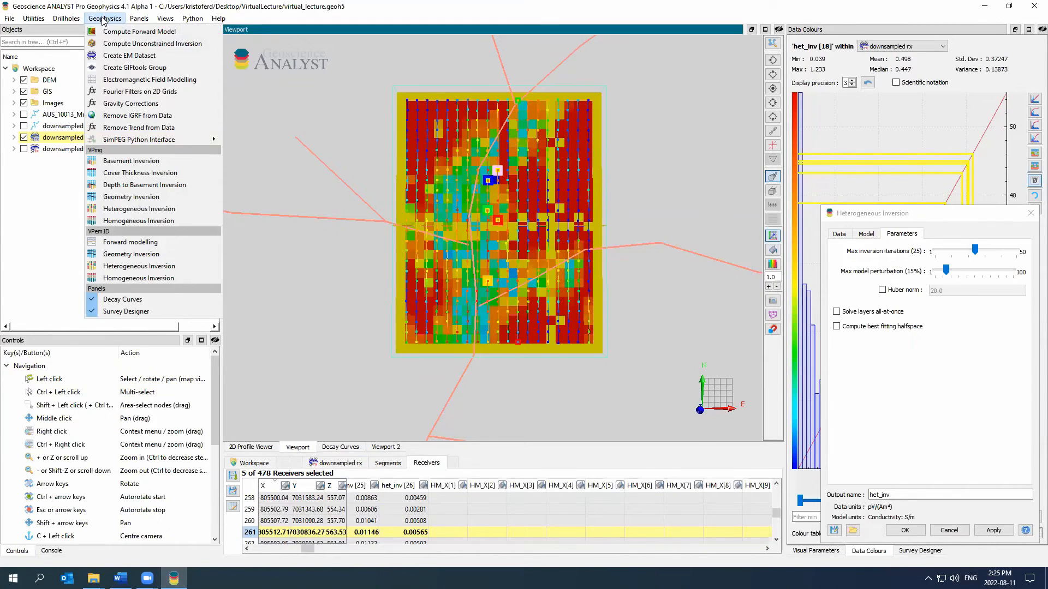
left_click(939, 216)
left_click_drag(872, 212, 590, 148)
left_click(556, 169)
left_click(105, 18)
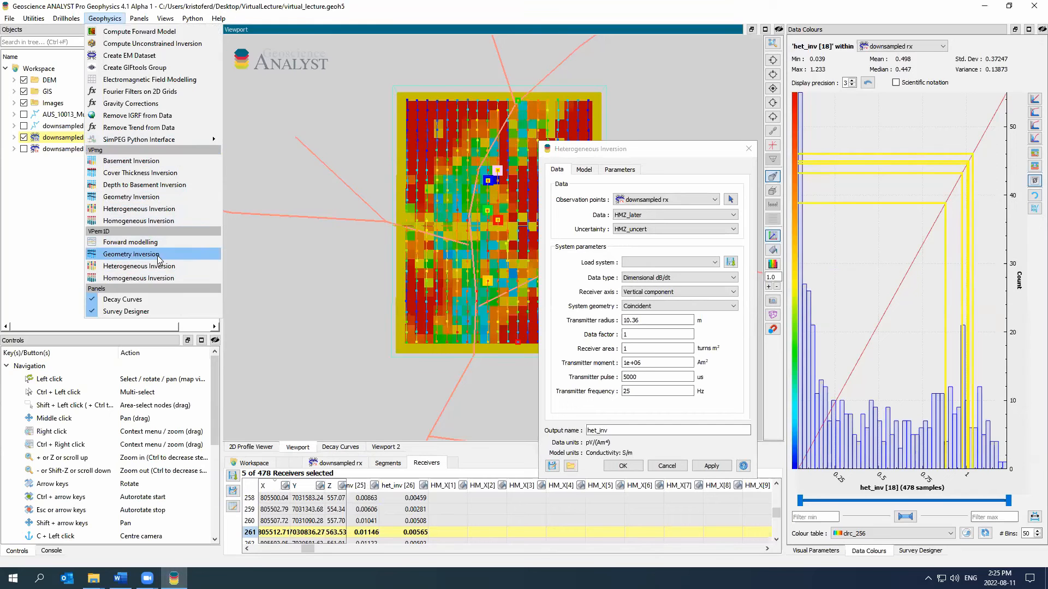
left_click(134, 254)
left_click_drag(540, 127, 368, 153)
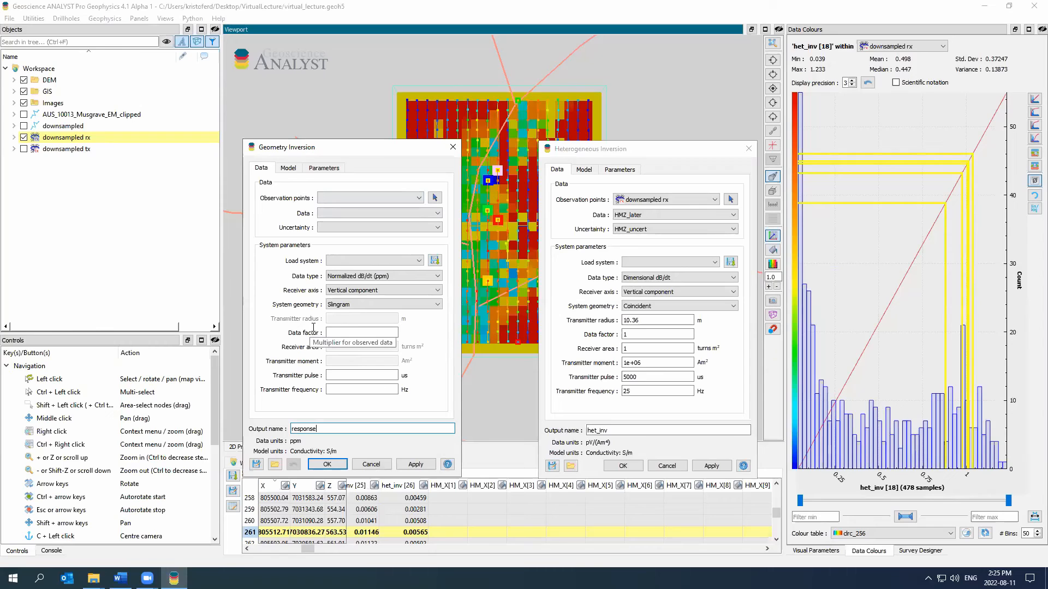
Save the Heterogeneous Inversion settings as a JSON file in VirtualLecture, adding _inversion to the name heterogeneous.
left_click(553, 467)
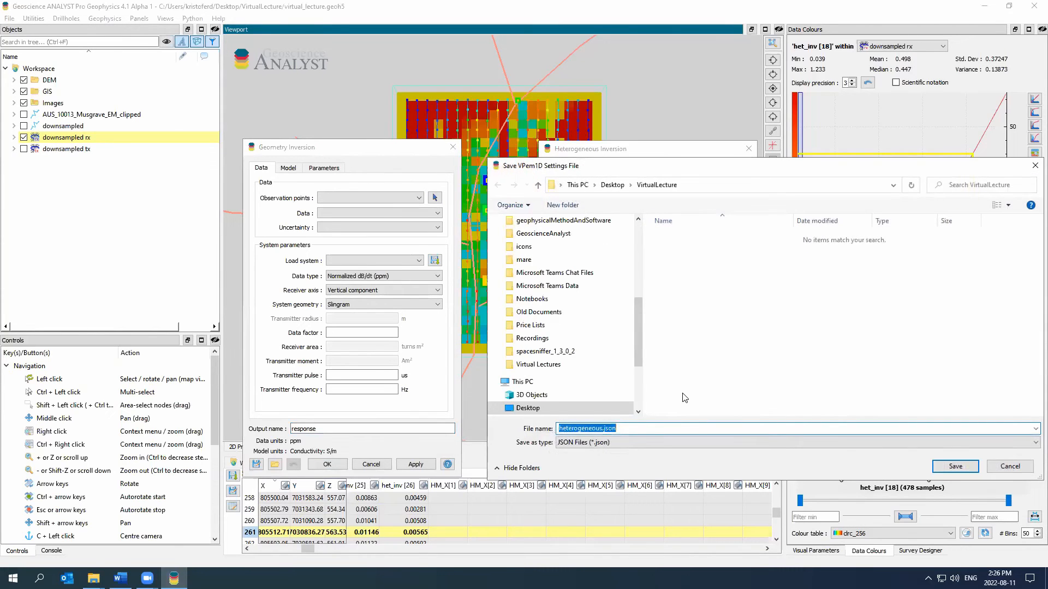
left_click(603, 428)
type("_inversion")
left_click(955, 468)
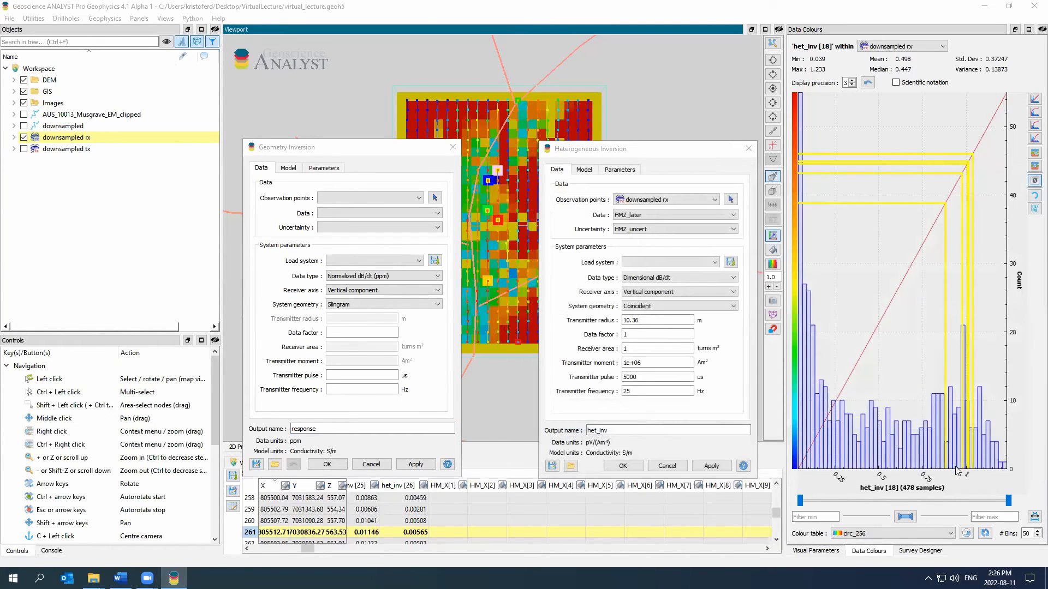
Load the saved heterogeneous_inversion.json settings file from VirtualLecture into the Geometry Inversion dialog.
left_click(274, 465)
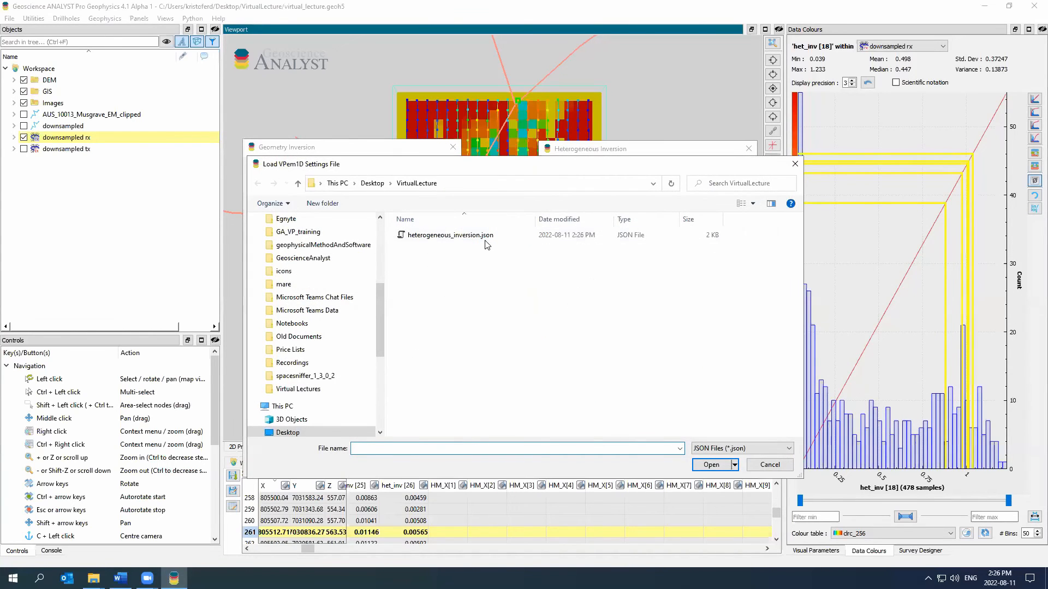
left_click(486, 238)
left_click(708, 465)
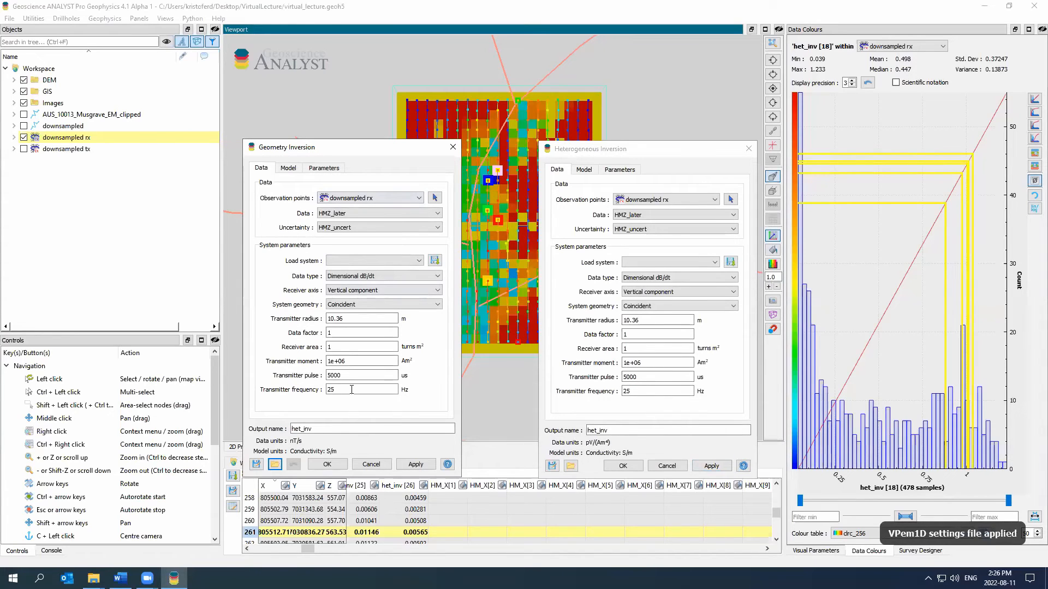
Compare the inversion parameters and model settings of the Geometry Inversion with those of the Heterogeneous Inversion.
left_click(309, 168)
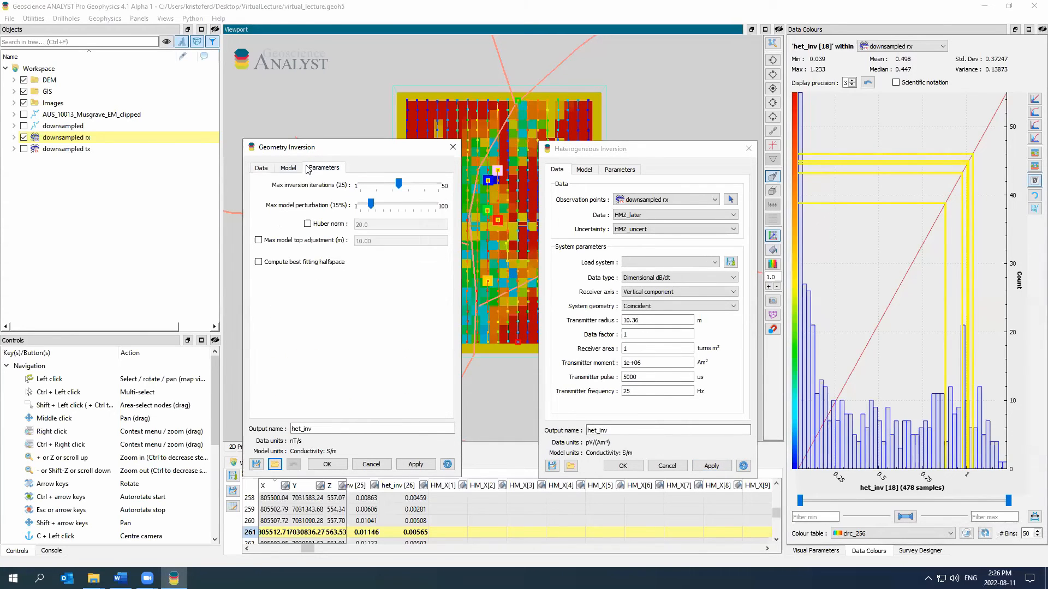
left_click(294, 169)
left_click(322, 168)
left_click(604, 170)
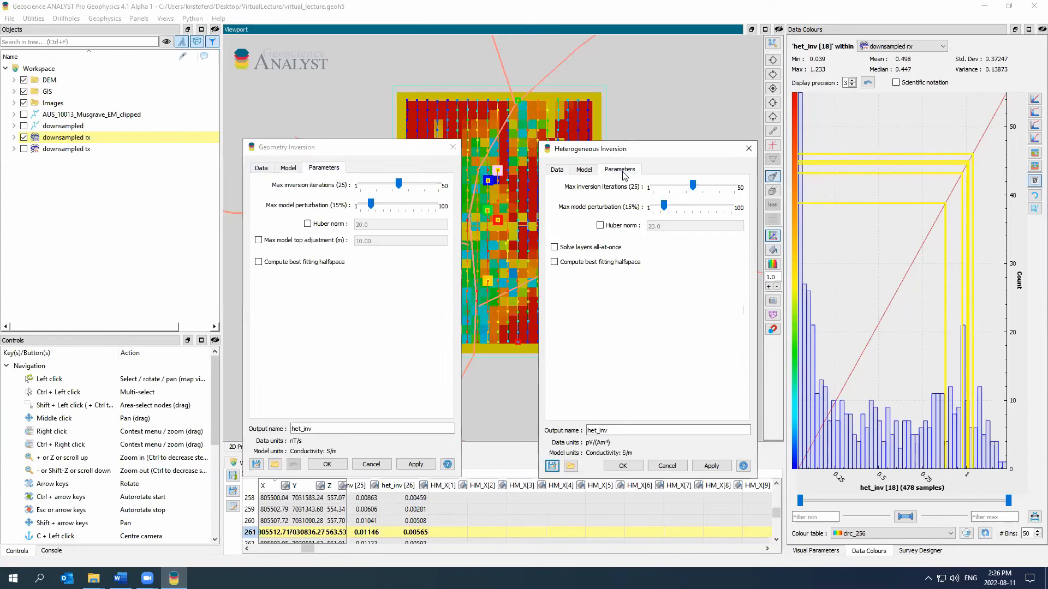
left_click(289, 168)
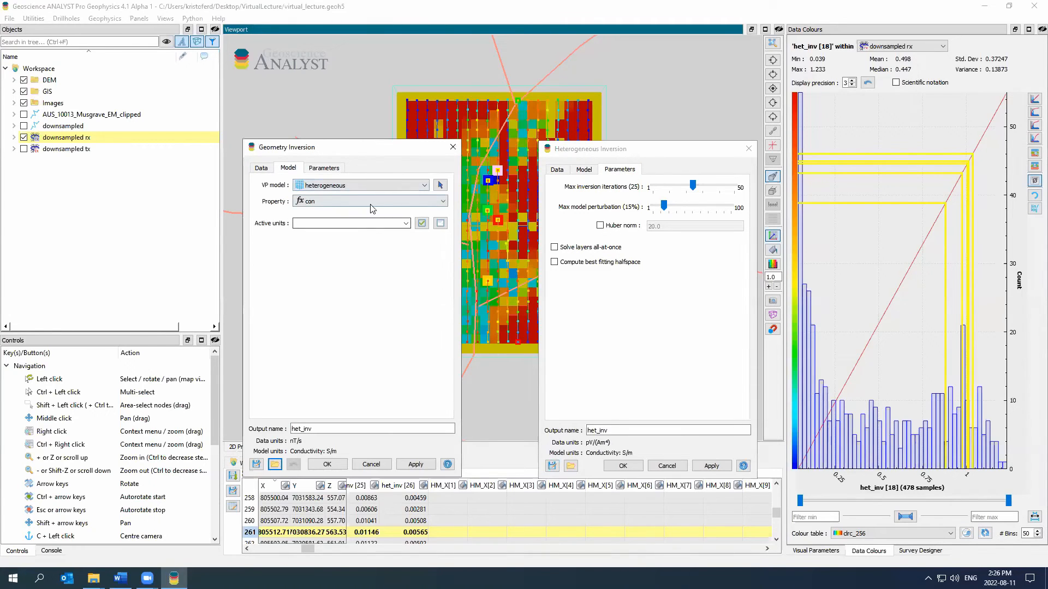
left_click(584, 170)
Set the Geometry Inversion's VP model to two_layer with property con and active unit cover, and review its parameters and data settings.
left_click(363, 186)
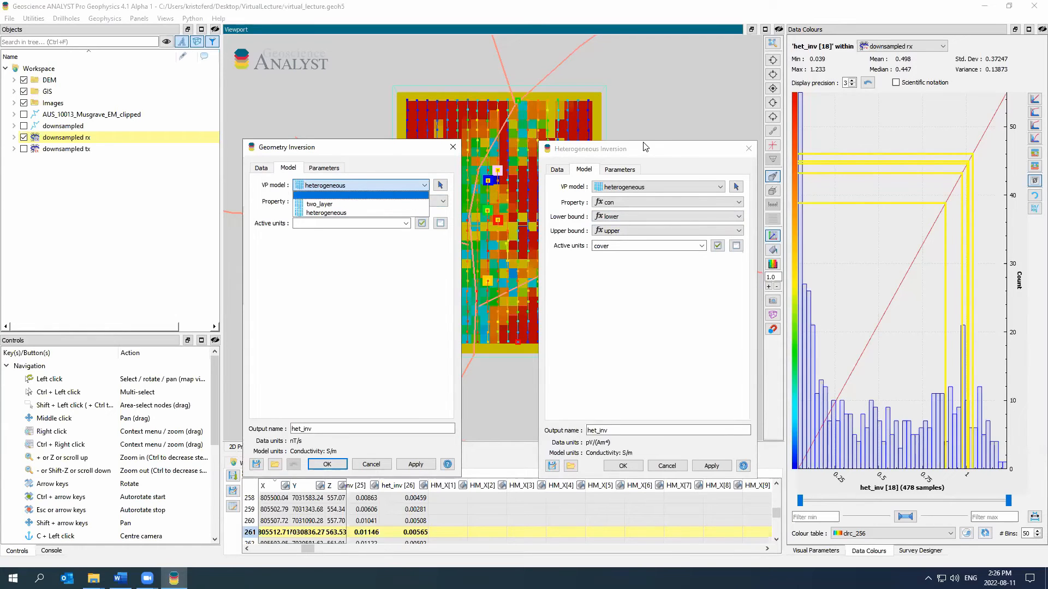
left_click(326, 213)
left_click(360, 186)
left_click(373, 201)
left_click(382, 201)
left_click(392, 220)
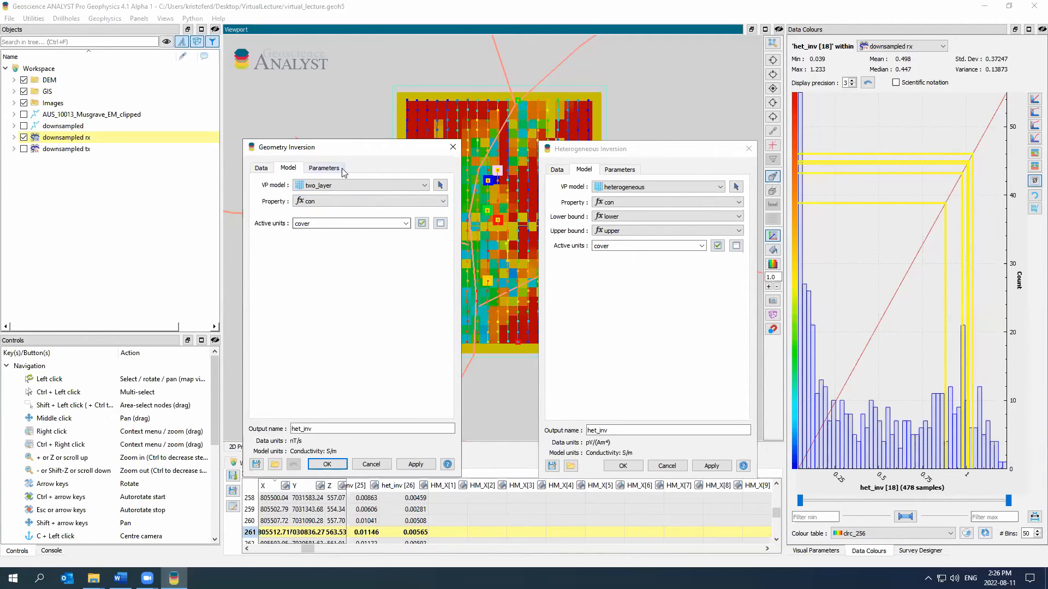
left_click(323, 169)
left_click(261, 168)
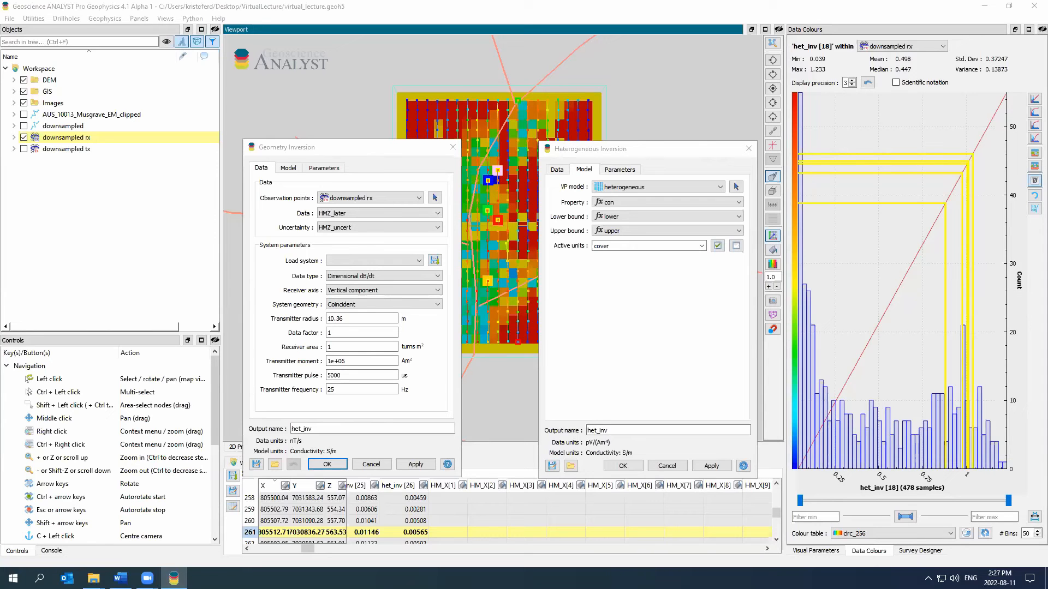
Look over the creation options available for downsampled rx, including Data Uncertainty and Channel-based uncertainties.
right_click(78, 138)
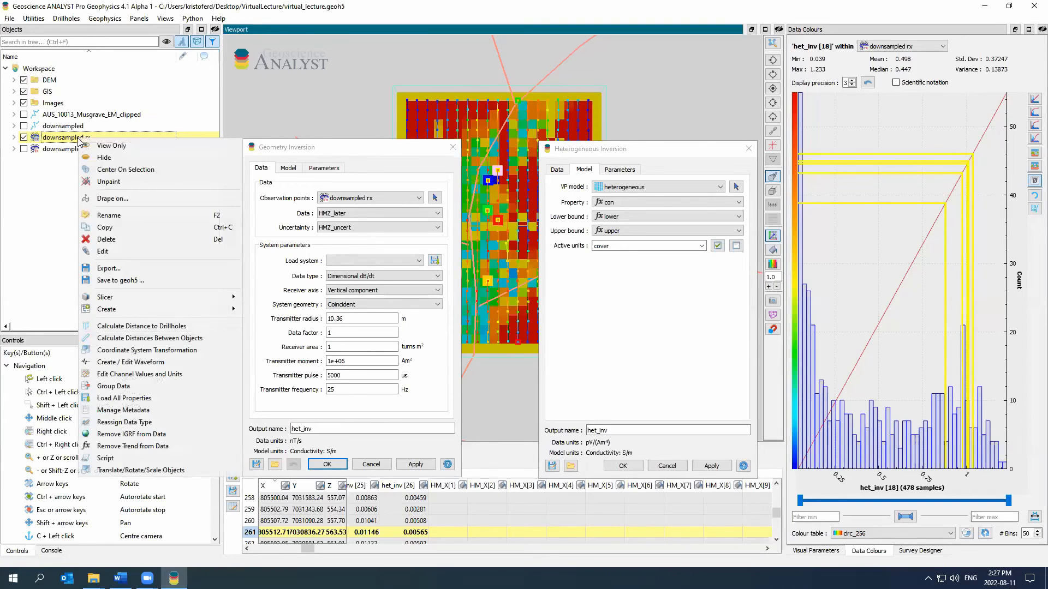
mouse_move(165, 309)
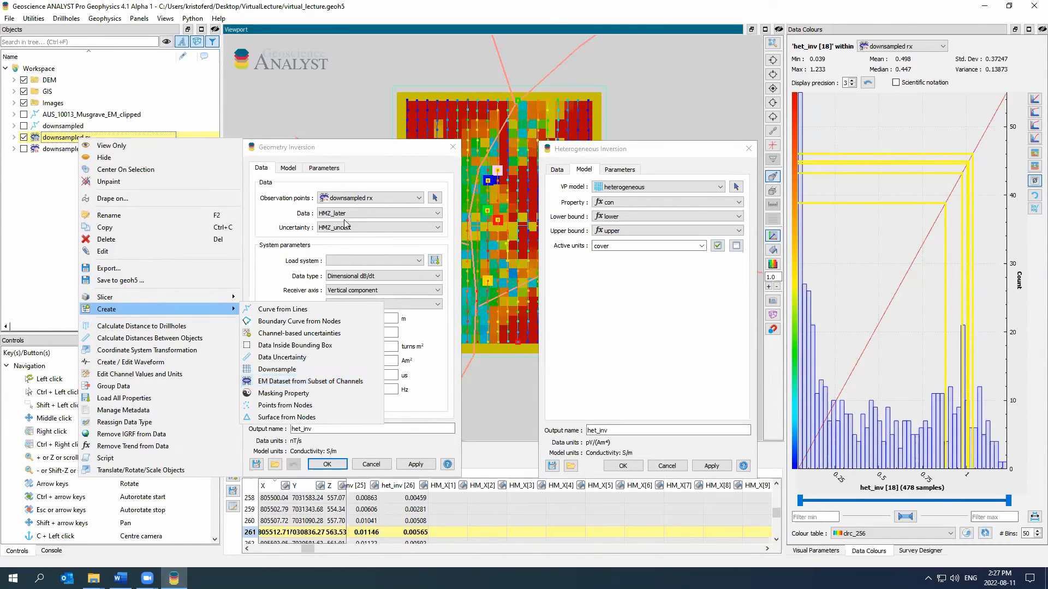
left_click(371, 152)
Move both inversion dialogs off the 3D model, close them without running, and tilt the model into an oblique view.
left_click_drag(403, 159, 437, 158)
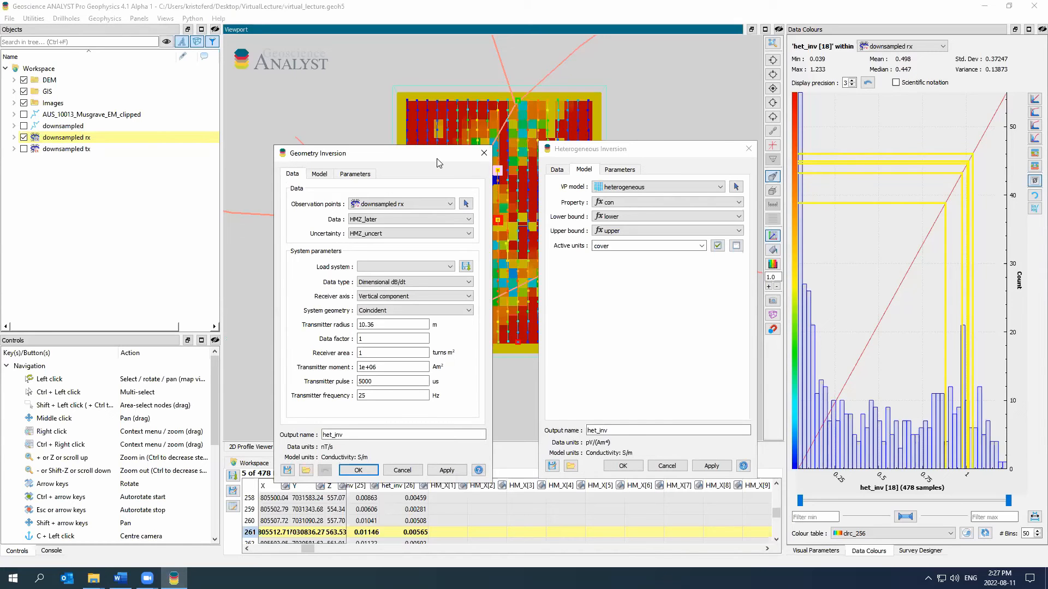
left_click_drag(409, 162, 279, 181)
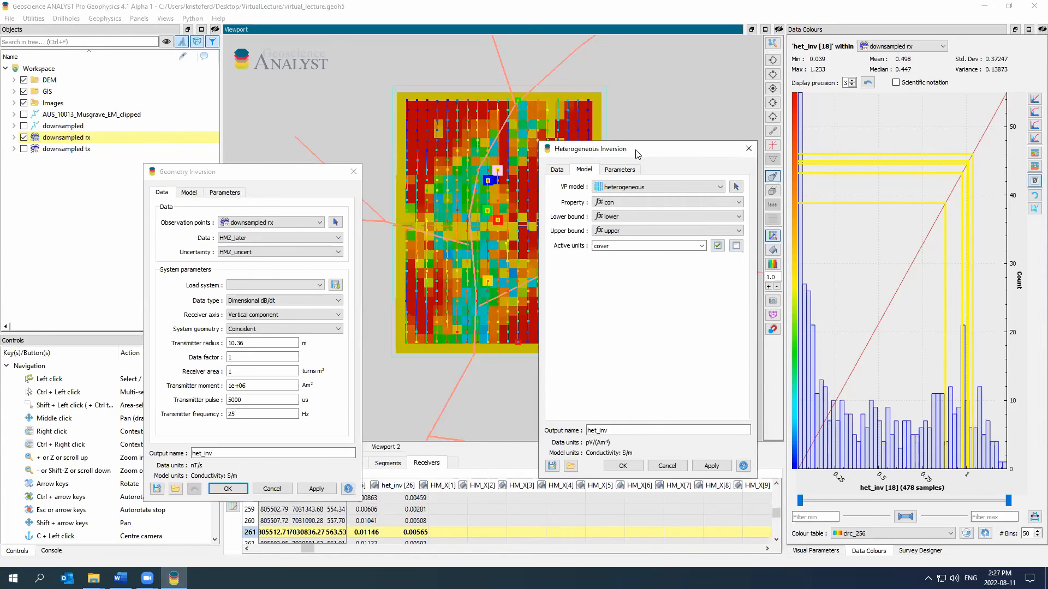
left_click_drag(636, 153, 754, 193)
left_click(865, 189)
left_click(352, 172)
left_click_drag(491, 227, 532, 284)
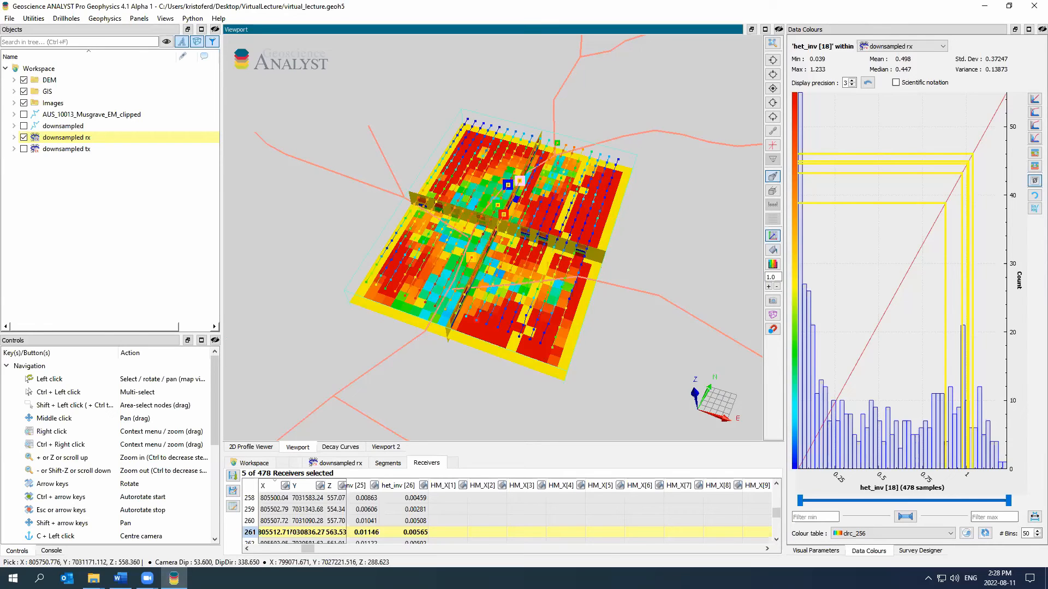
In the 2D profile of downsampled rx, add a second data entry and switch the first entry to het_inv.
left_click(268, 450)
left_click(415, 48)
left_click(415, 49)
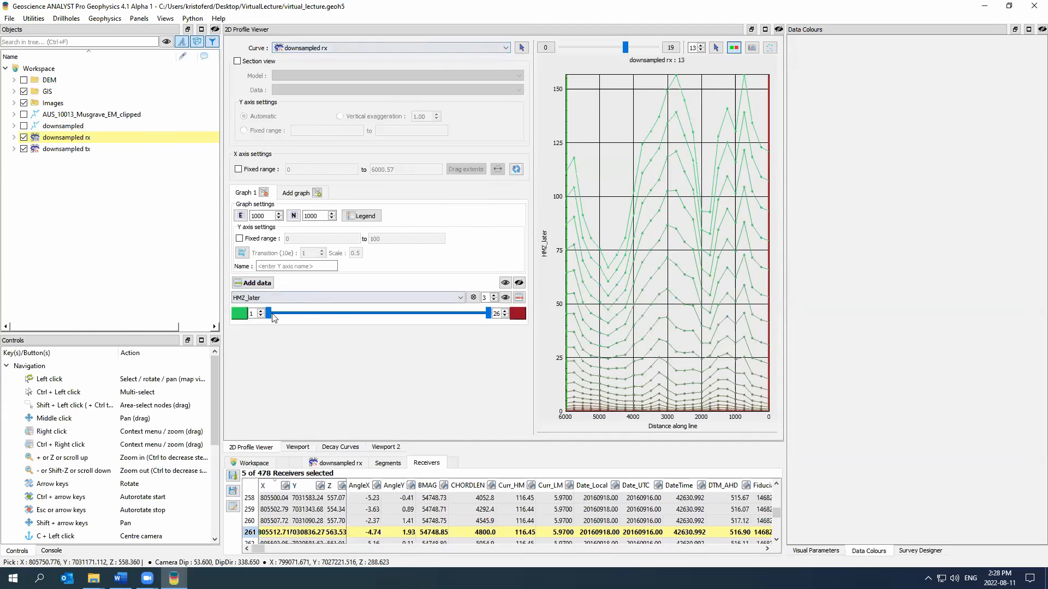
left_click(265, 283)
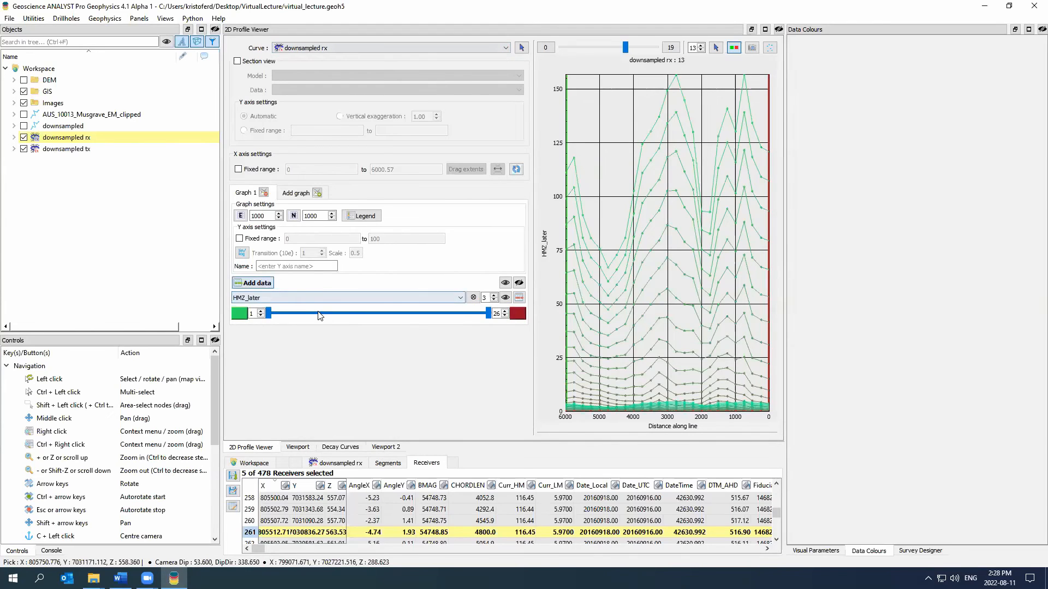
left_click(323, 328)
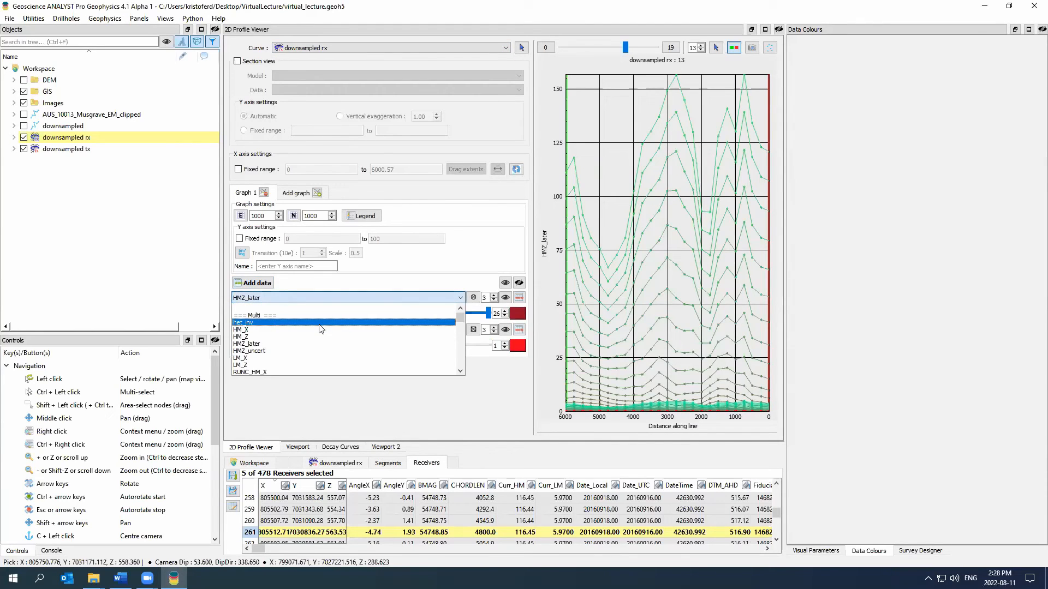
left_click(320, 323)
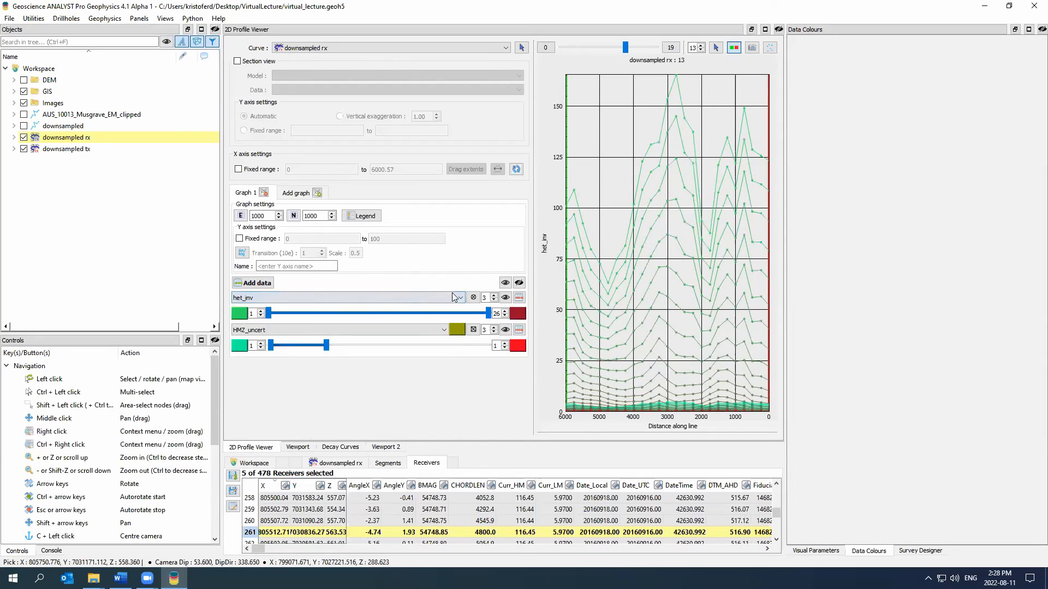
Set both the start and end colours of the het_inv profile curves to black.
left_click(410, 199)
left_click(394, 199)
left_click(594, 380)
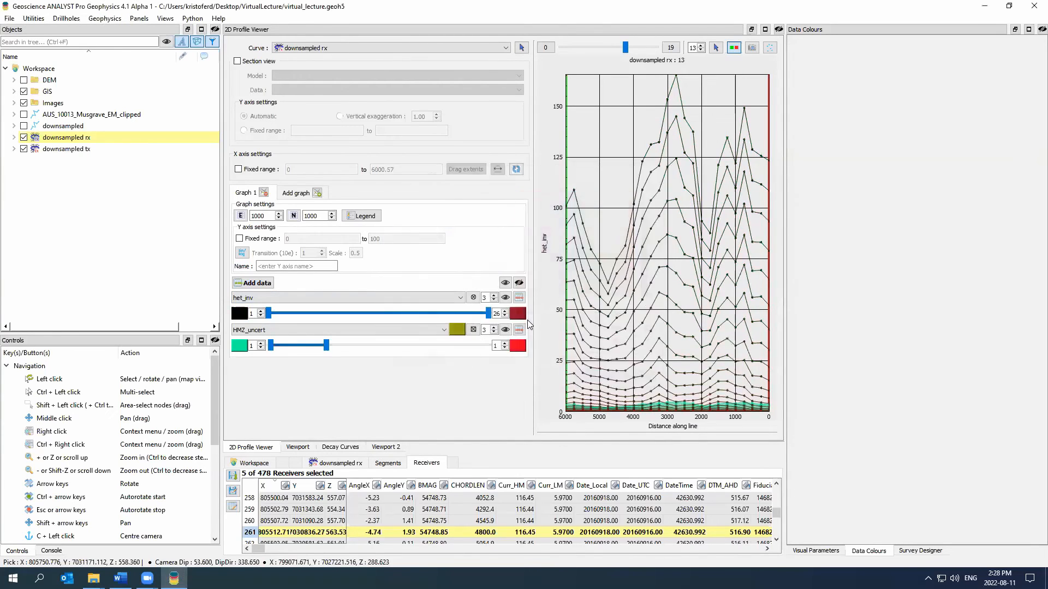
left_click(516, 314)
left_click(395, 200)
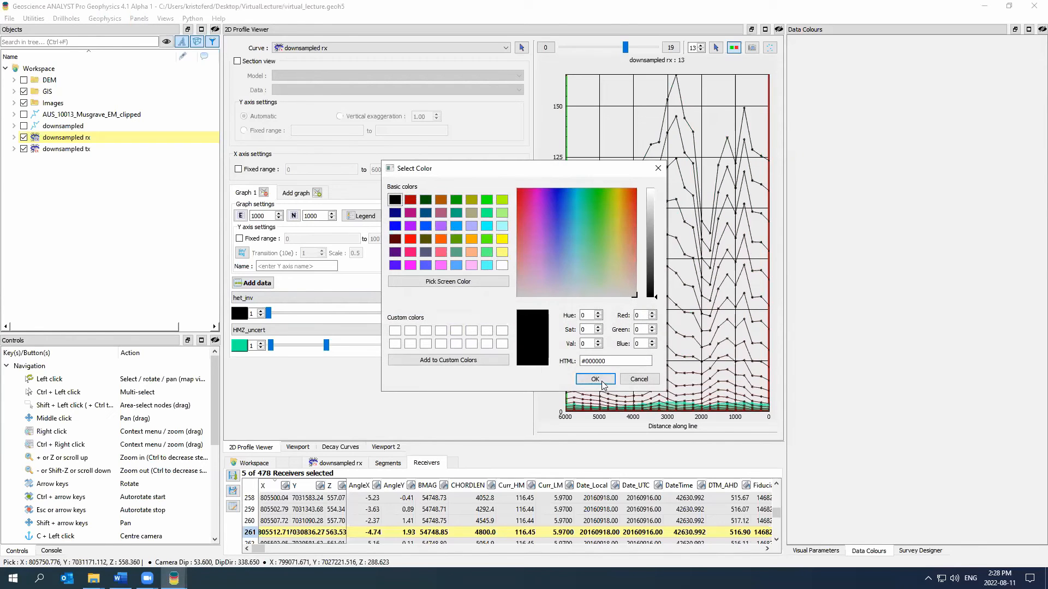
left_click(597, 379)
Set the second profile data entry to HMZ_later and show line 12 of downsampled rx.
left_click(400, 329)
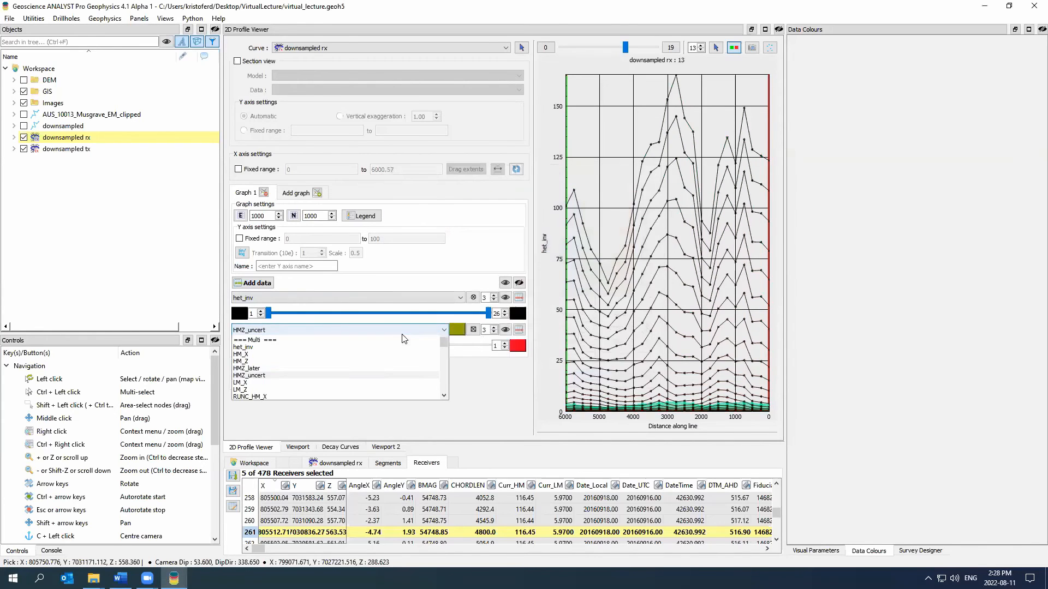
left_click(406, 380)
left_click(645, 45)
left_click(645, 45)
left_click_drag(628, 48, 600, 50)
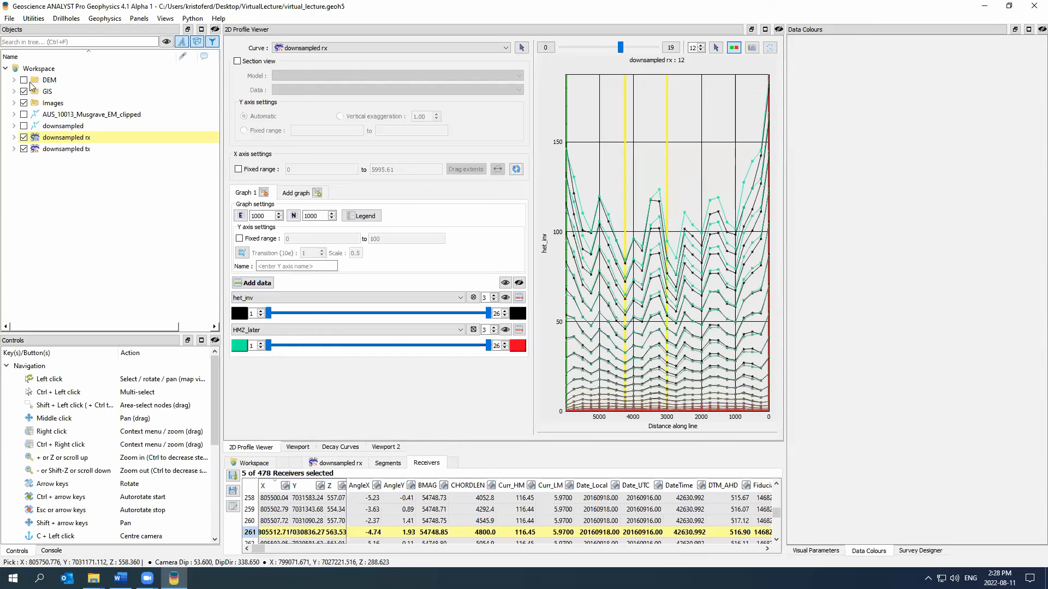
Expand the DEM group, inspect the cover surface and heterogeneous model, and look over the VP utilities available for the heterogeneous model.
left_click(13, 80)
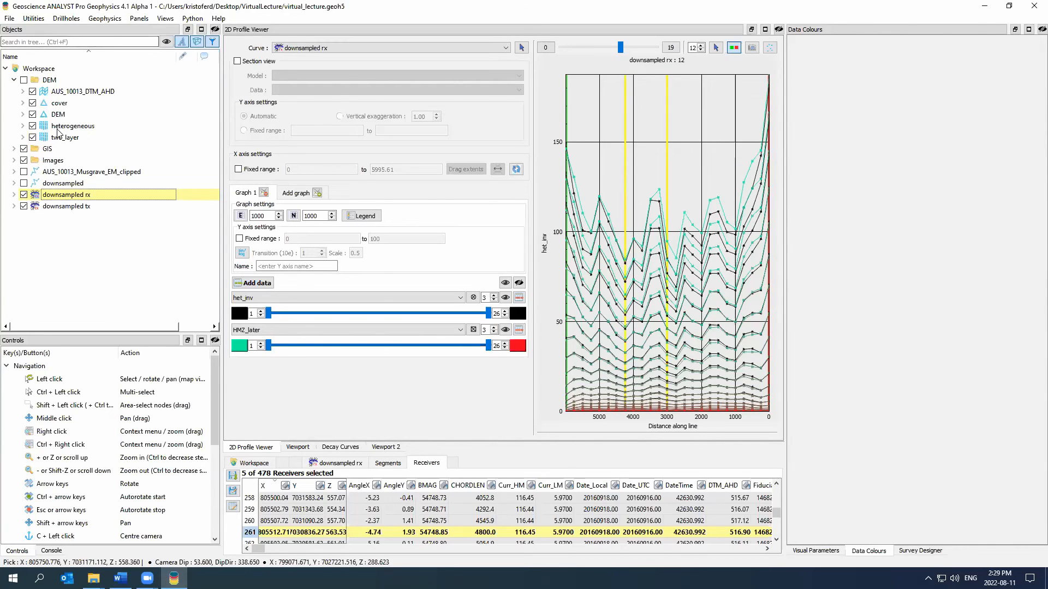
left_click(60, 127)
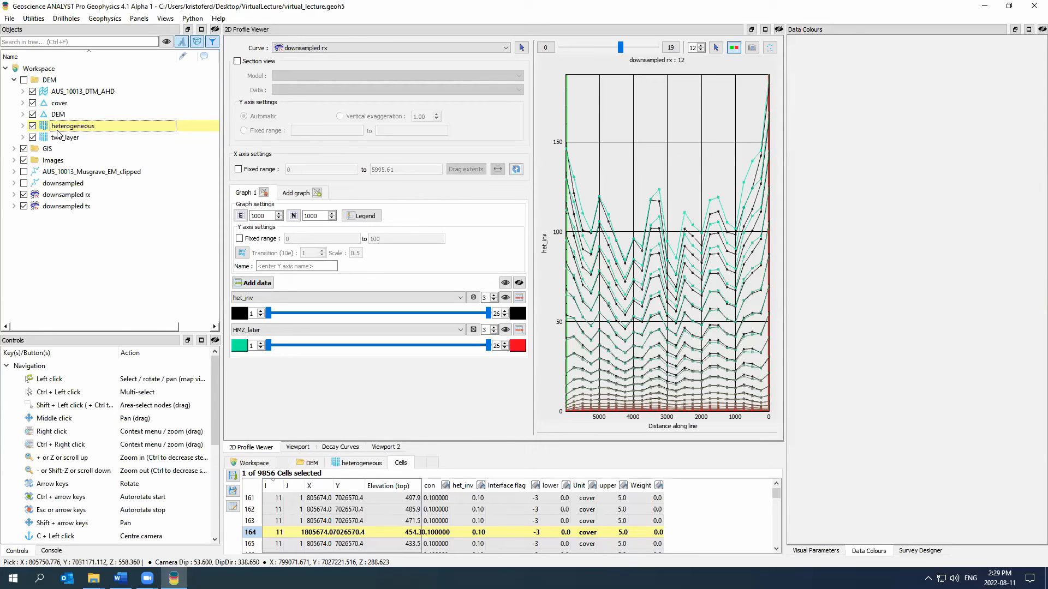
left_click(66, 104)
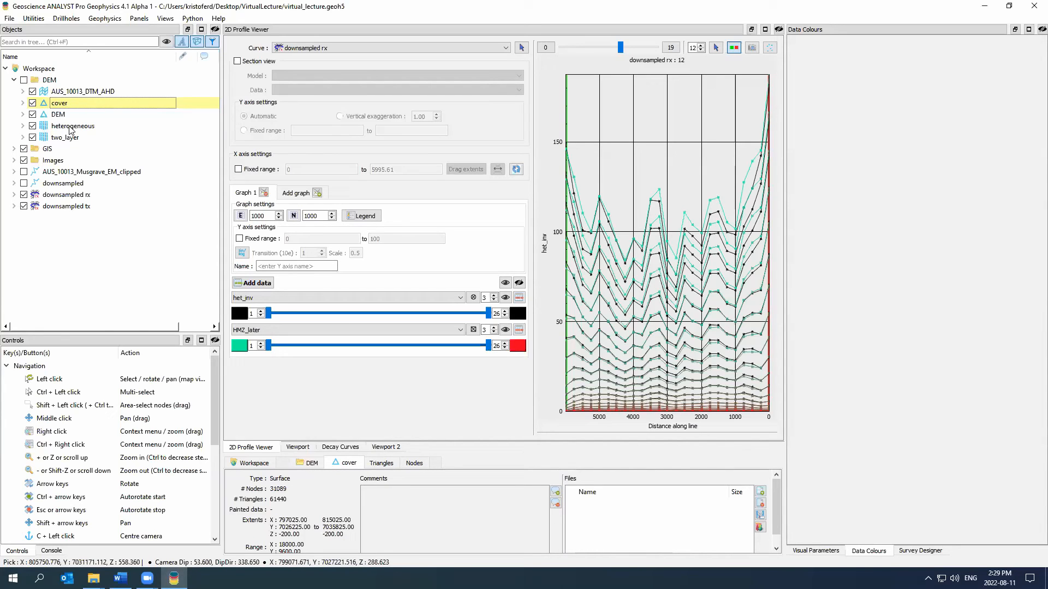
left_click(70, 129)
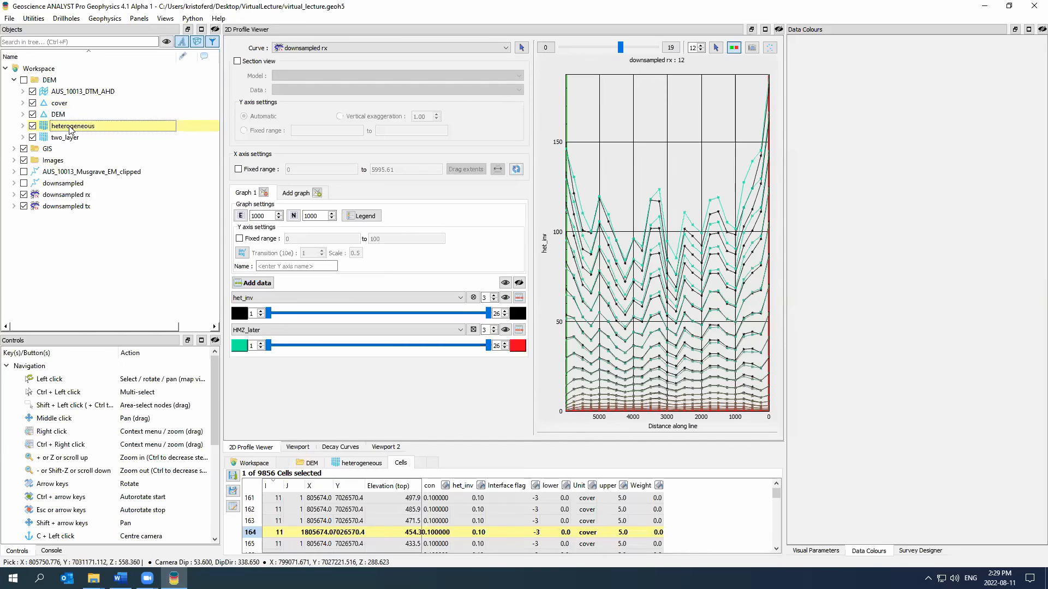
right_click(70, 126)
mouse_move(143, 283)
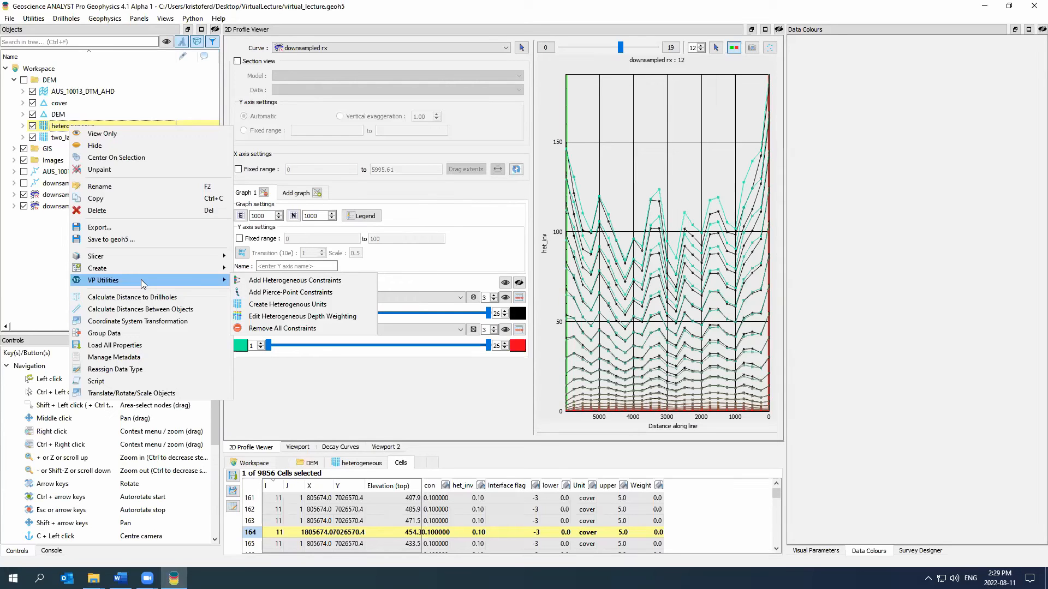
left_click(171, 5)
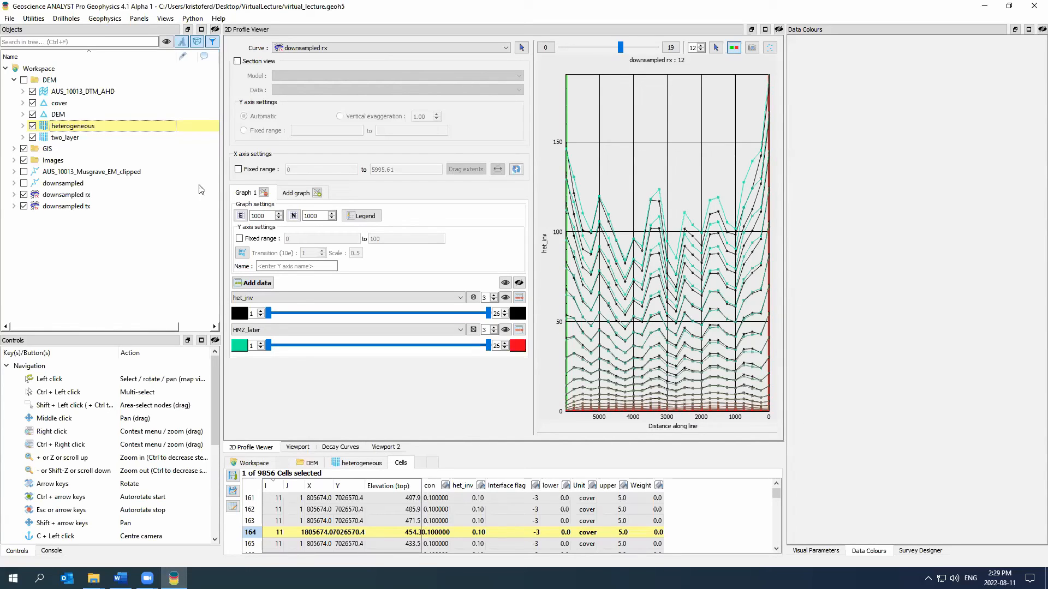
Look over the creation options for AUS_10013_Musgrave_EM_clipped and the inputs of the Surface Designer, closing it without creating a surface.
left_click(99, 173)
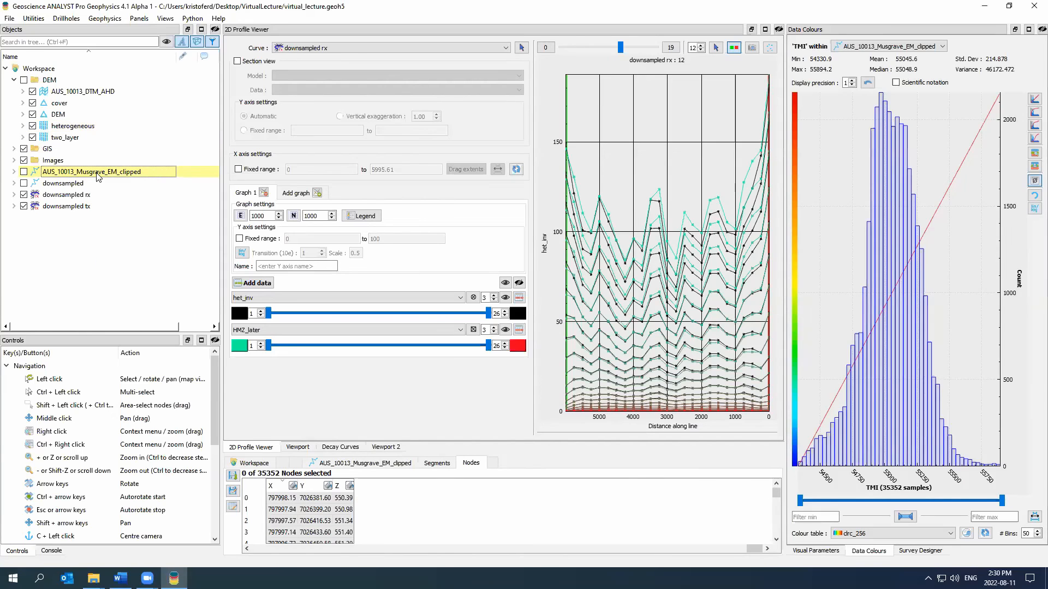
right_click(97, 175)
mouse_move(187, 347)
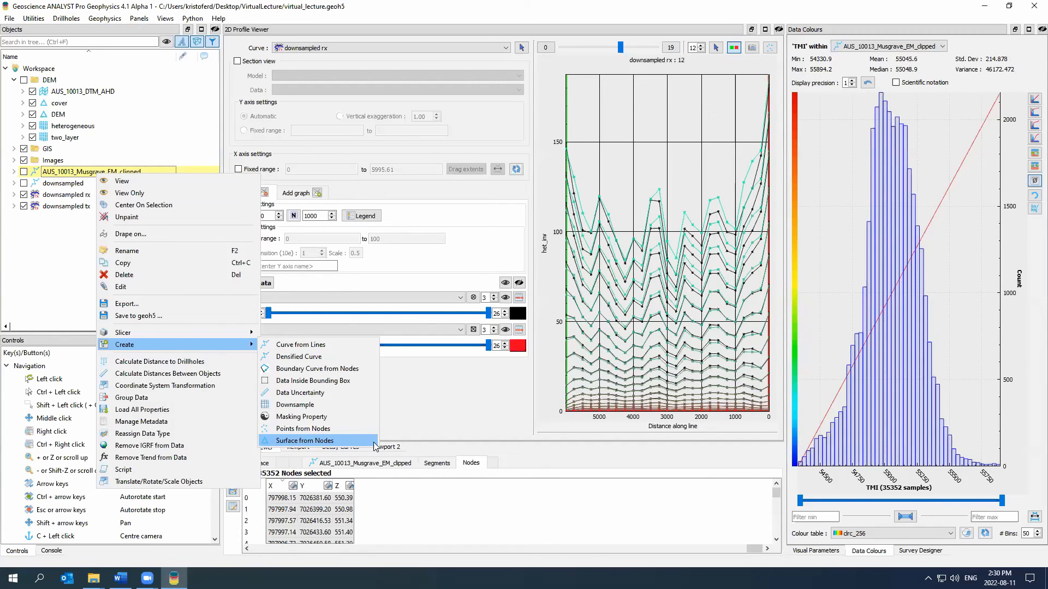
left_click(38, 19)
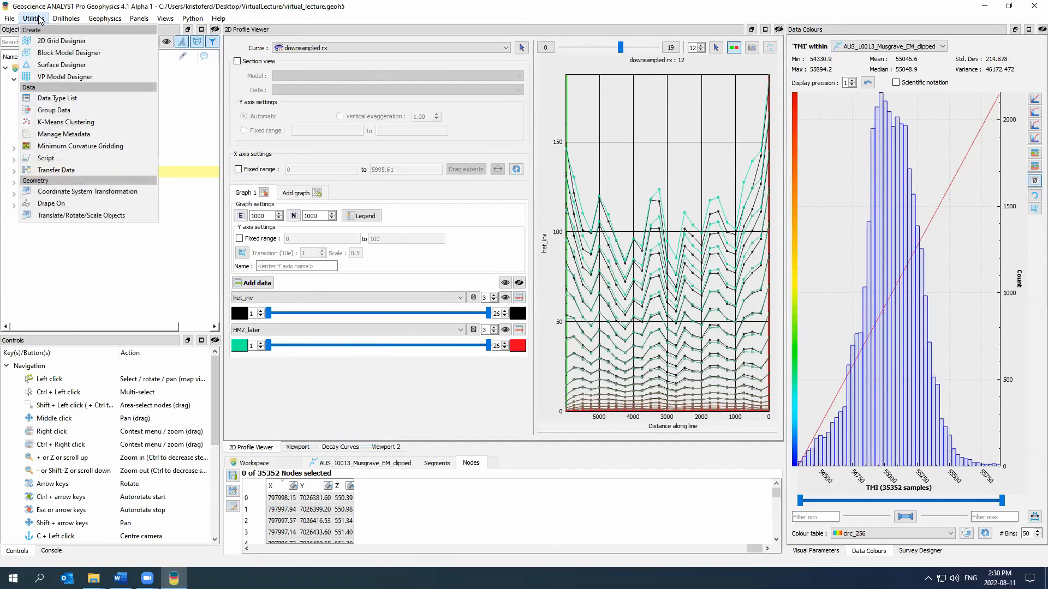
left_click(57, 67)
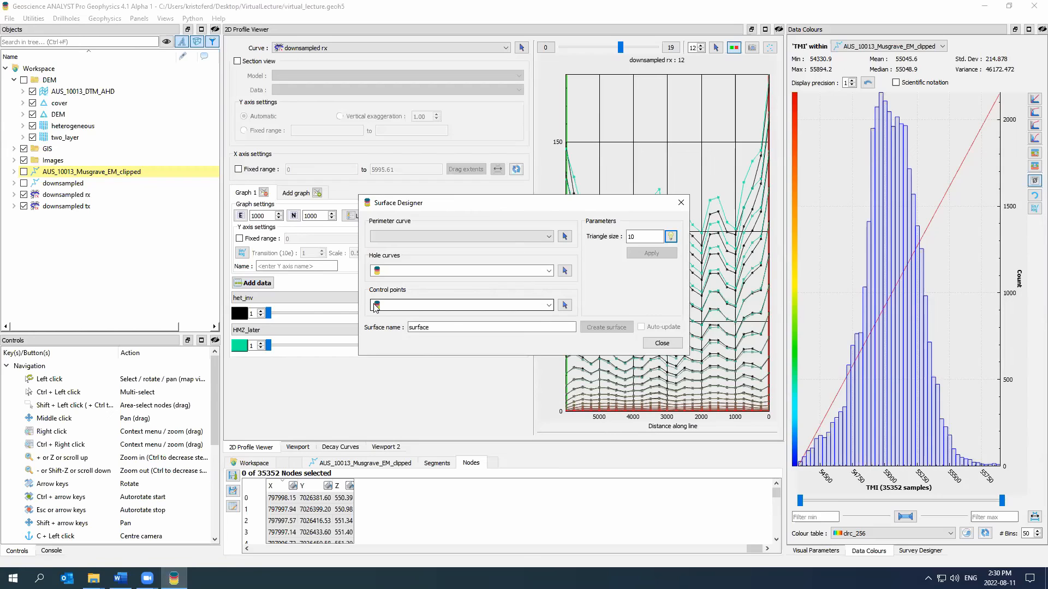
left_click(680, 204)
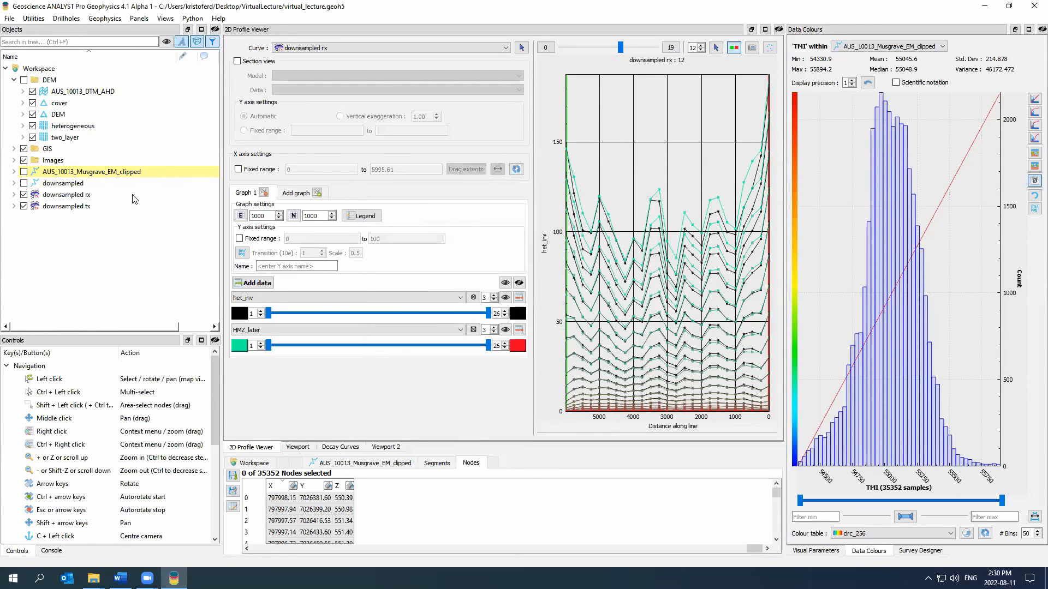
Return to the 3D model view and look over the creation options for the AUS_10013_DTM_AHD grid.
left_click(297, 446)
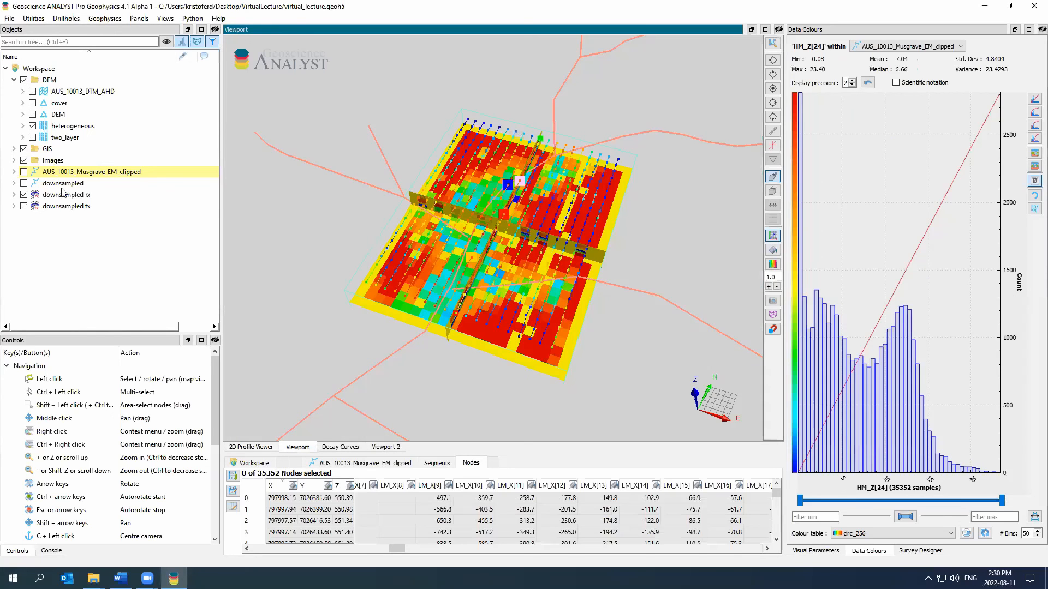
left_click(69, 92)
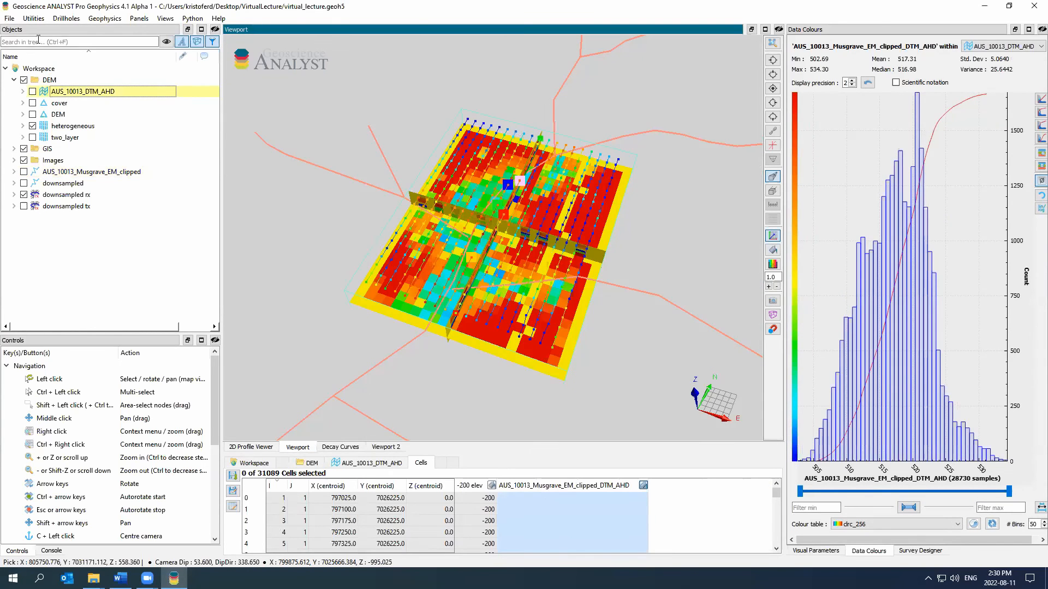
left_click(33, 18)
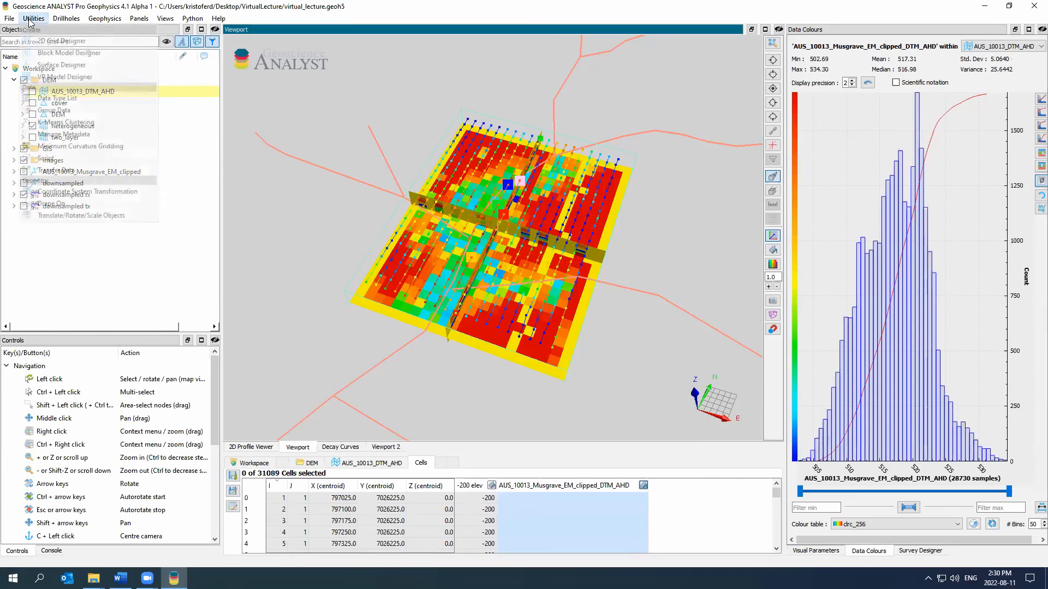
left_click_drag(441, 211, 444, 202)
right_click(113, 93)
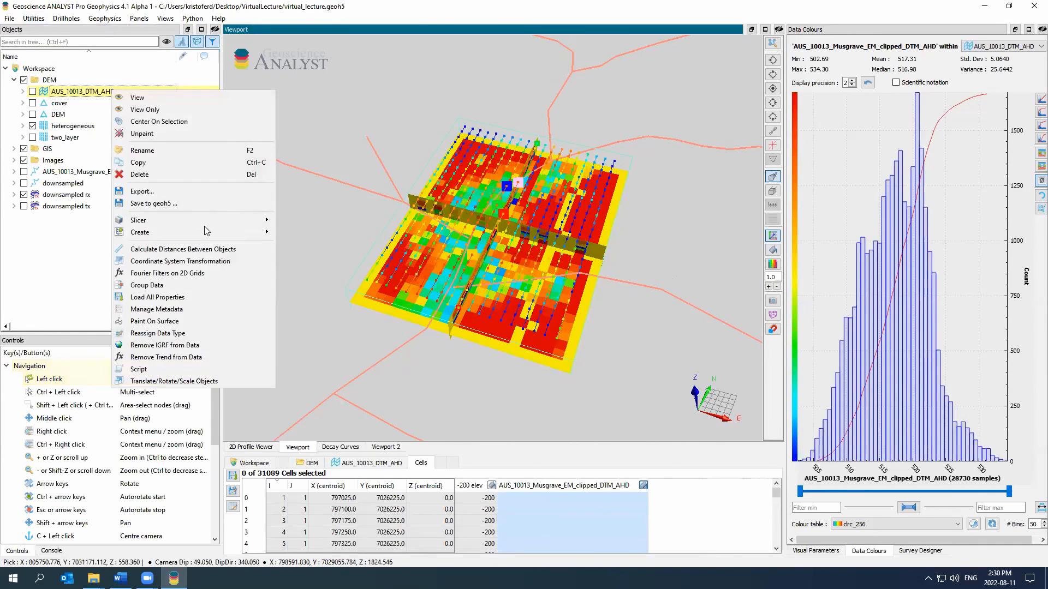
mouse_move(207, 234)
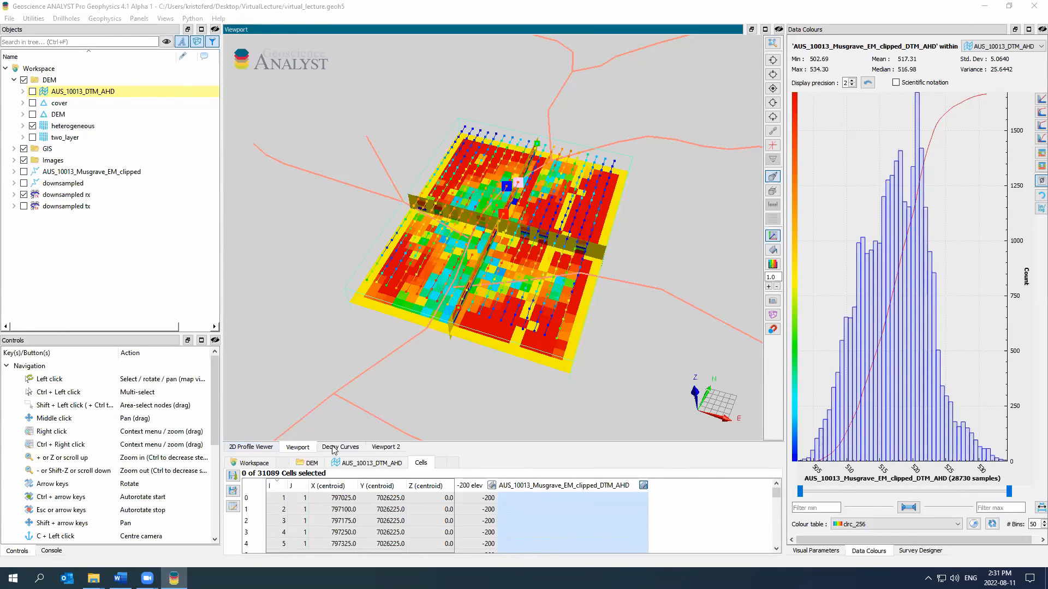
In Viewport 2, expand the Images group, show the next time image and hide the this time image.
left_click(390, 453)
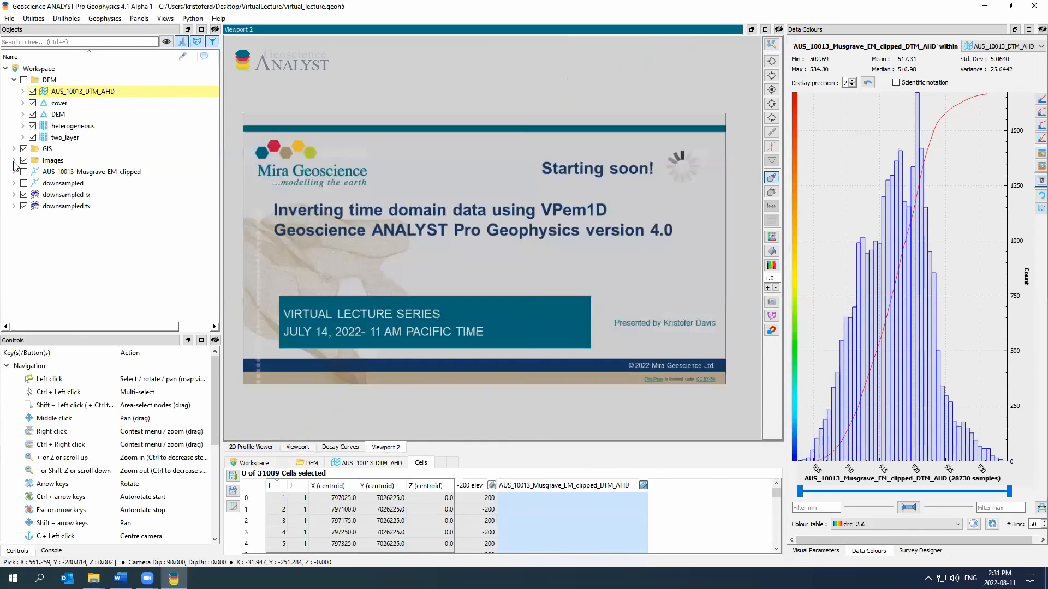
left_click(14, 161)
left_click(33, 172)
left_click(33, 183)
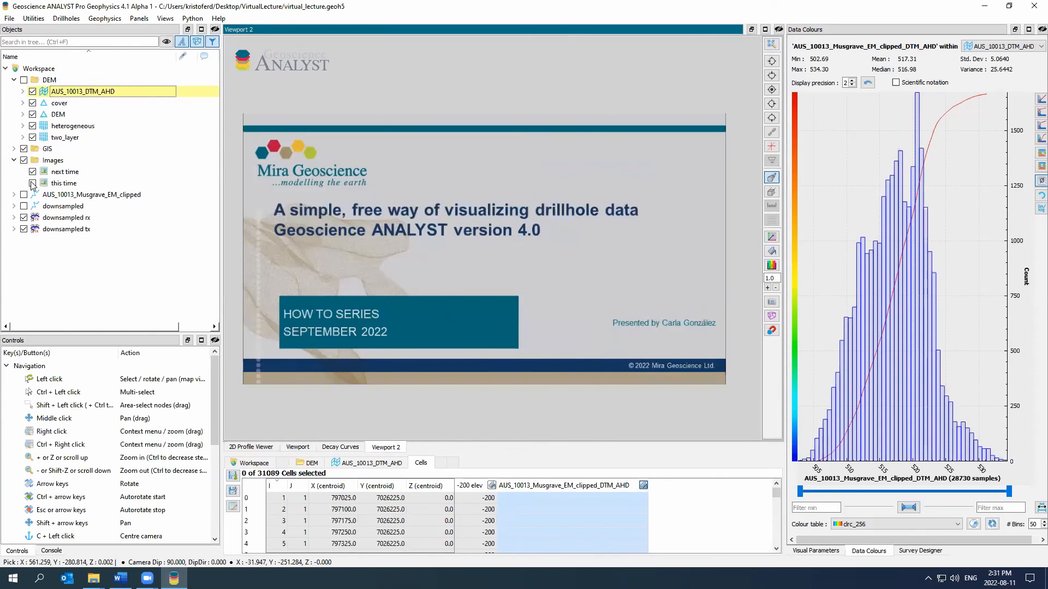